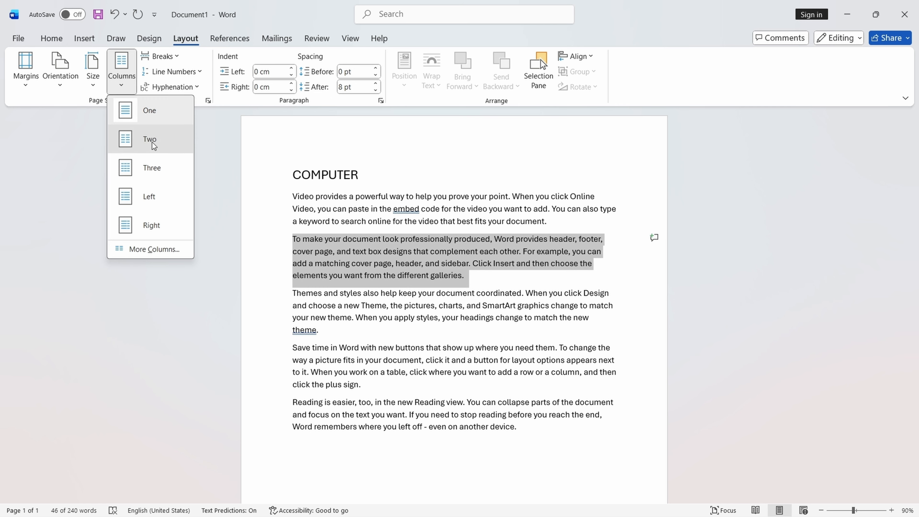
Try a two-column layout on the selected second body paragraph and undo it.
{"action": "left_click", "coordinate": [149, 141]}
{"action": "left_click", "coordinate": [394, 341]}
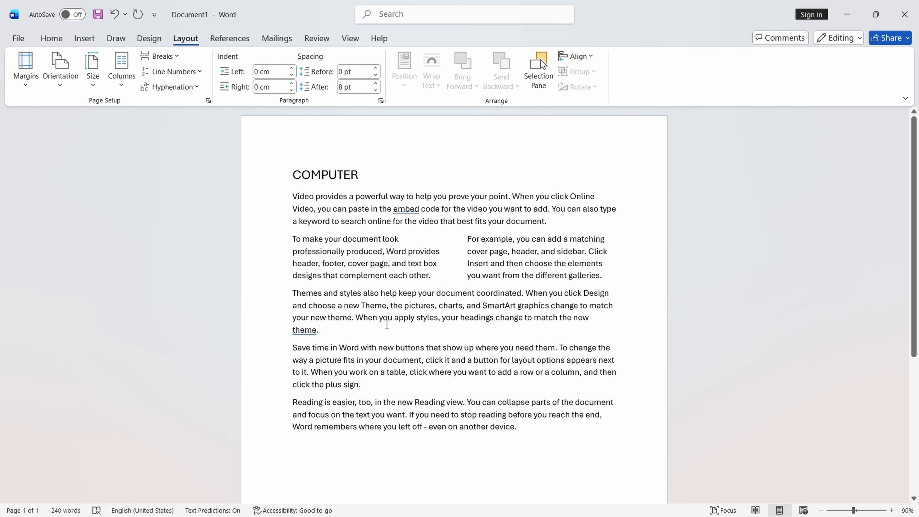
{"action": "key", "text": "ctrl+z"}
{"action": "left_click", "coordinate": [355, 241]}
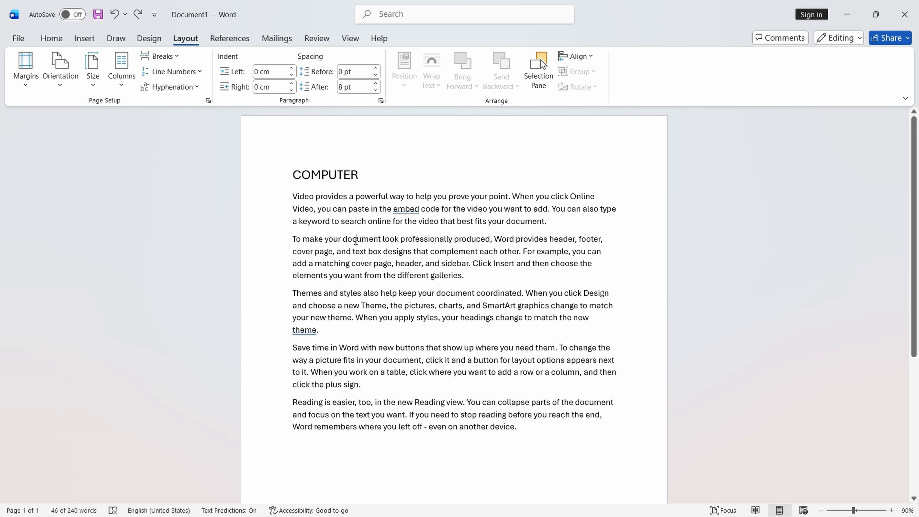
Try a two-column layout on all body paragraphs below the COMPUTER heading, review the page, and undo it.
{"action": "left_click_drag", "start_coordinate": [290, 194], "coordinate": [519, 429]}
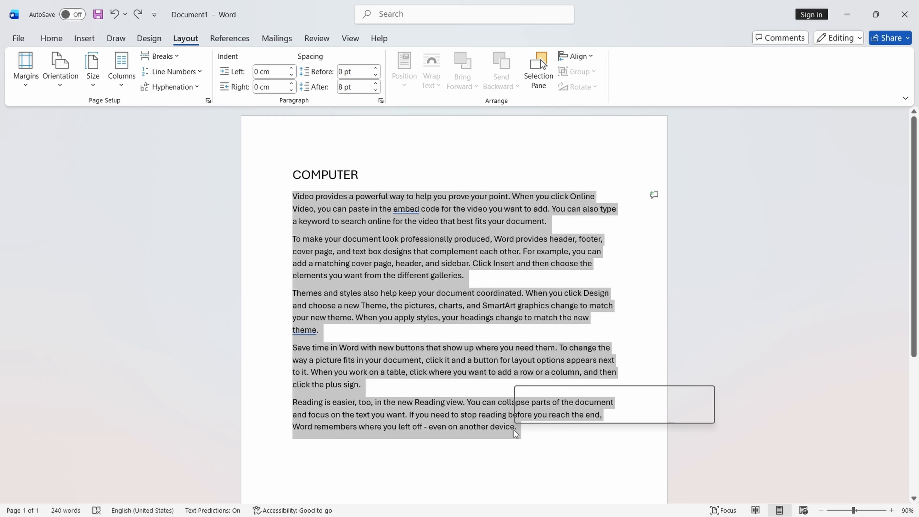
{"action": "left_click", "coordinate": [119, 77]}
{"action": "left_click", "coordinate": [137, 147]}
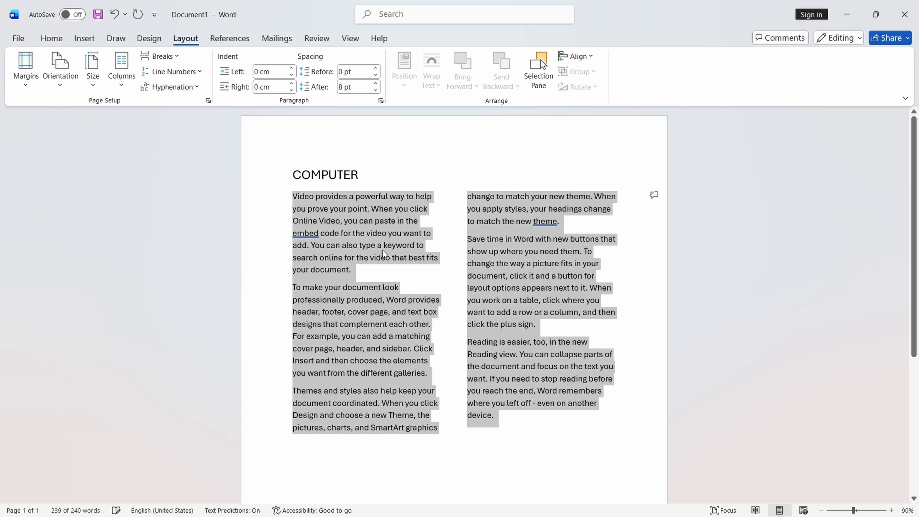
{"action": "left_click", "coordinate": [440, 257]}
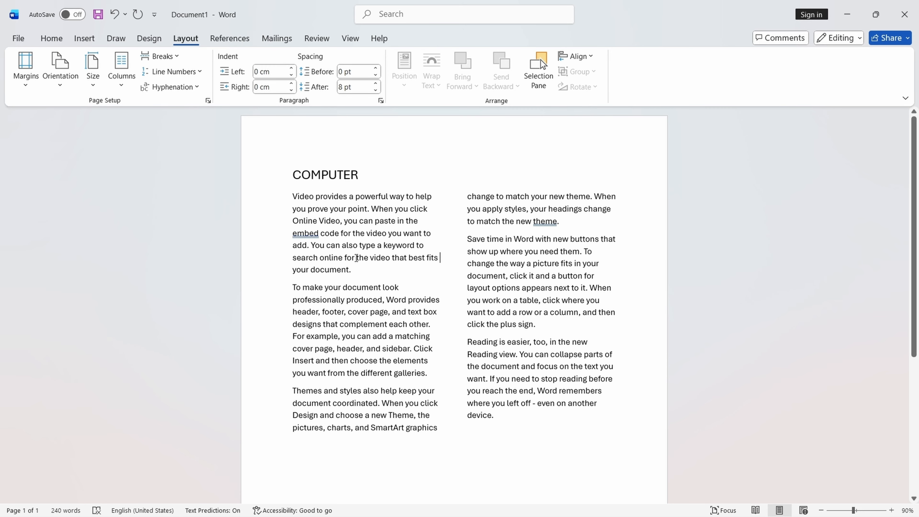
{"action": "scroll", "coordinate": [351, 286], "scroll_direction": "down", "scroll_amount": 5}
{"action": "scroll", "coordinate": [344, 312], "scroll_direction": "up", "scroll_amount": 5}
{"action": "key", "text": "ctrl+z"}
Apply the Two preset from the detailed column settings to the selected body paragraphs.
{"action": "left_click", "coordinate": [125, 82]}
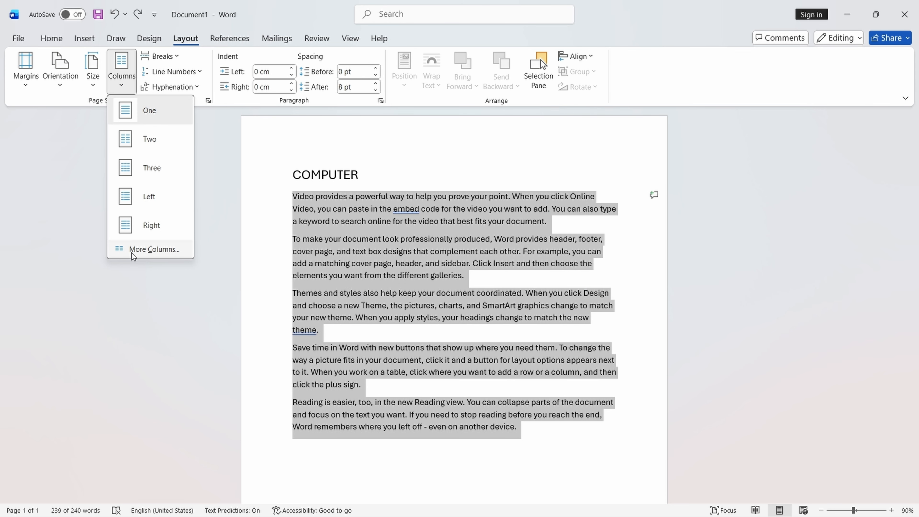
{"action": "left_click", "coordinate": [146, 252]}
{"action": "left_click_drag", "start_coordinate": [412, 163], "coordinate": [639, 249]}
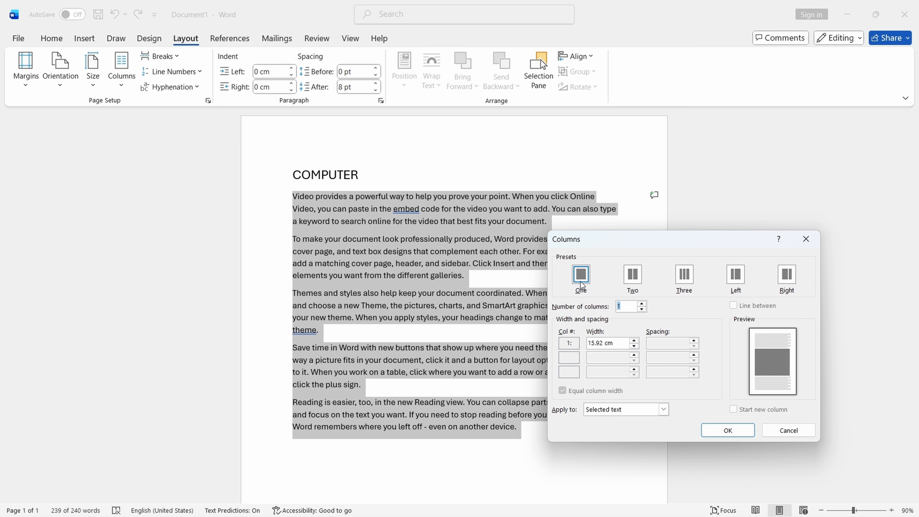
{"action": "left_click", "coordinate": [634, 279]}
{"action": "left_click", "coordinate": [729, 432]}
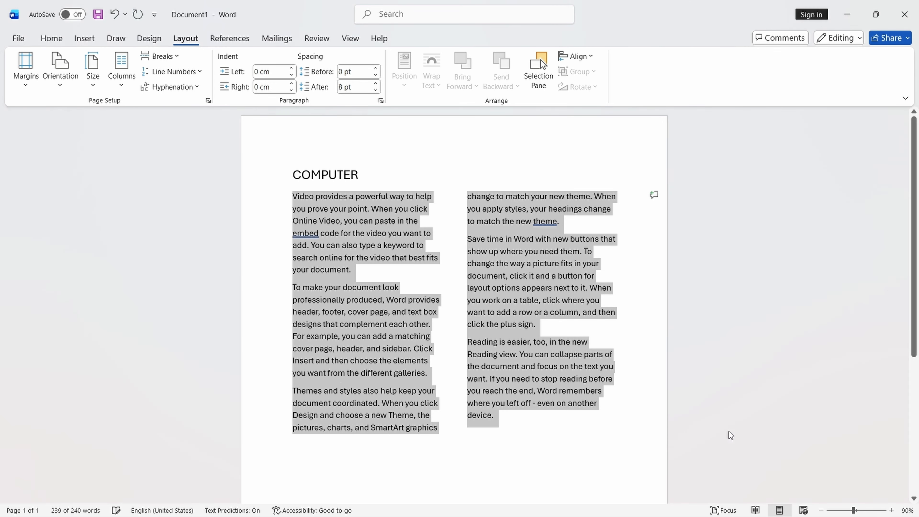
Change the selected body text to the Three preset in the detailed column settings.
{"action": "left_click", "coordinate": [121, 68]}
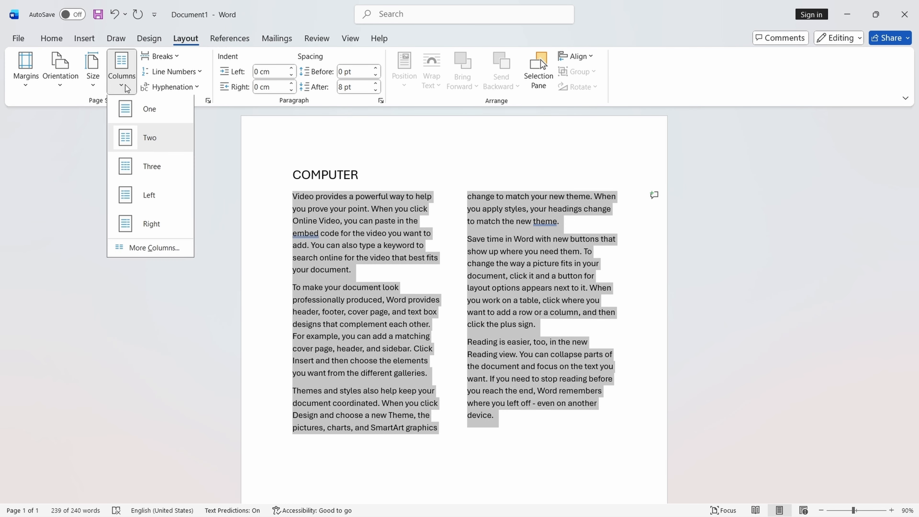
{"action": "left_click", "coordinate": [154, 250]}
{"action": "left_click", "coordinate": [685, 283]}
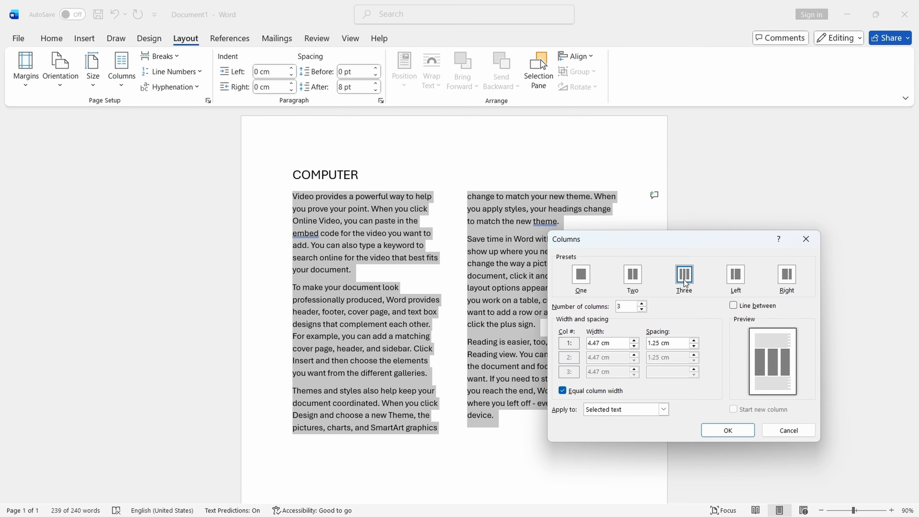
{"action": "left_click", "coordinate": [719, 428]}
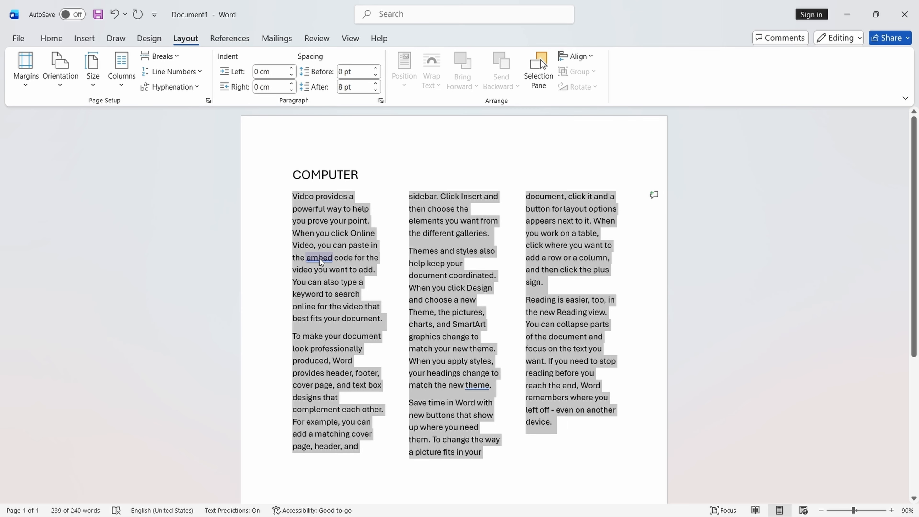
Apply the Left column preset to the selected body text, giving a narrow first column and a wide second one.
{"action": "left_click", "coordinate": [122, 85]}
{"action": "left_click", "coordinate": [146, 250]}
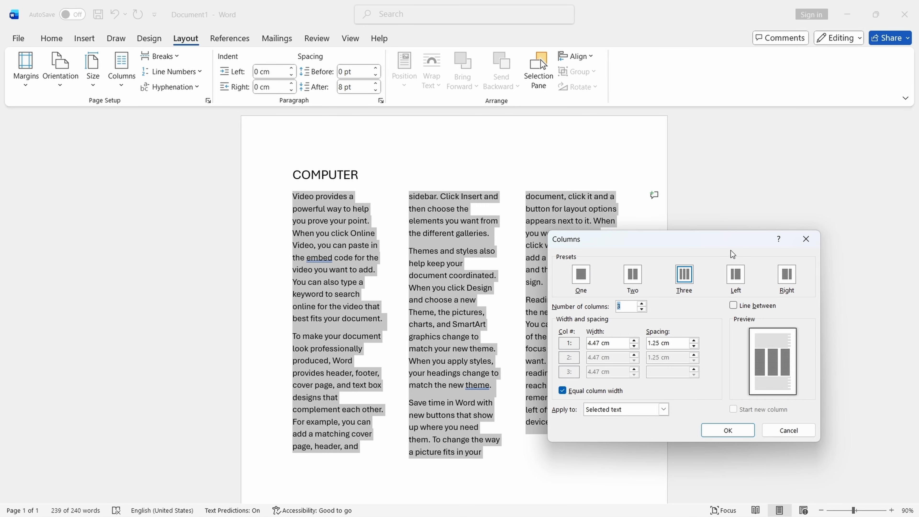
{"action": "left_click_drag", "start_coordinate": [631, 245], "coordinate": [83, 212]}
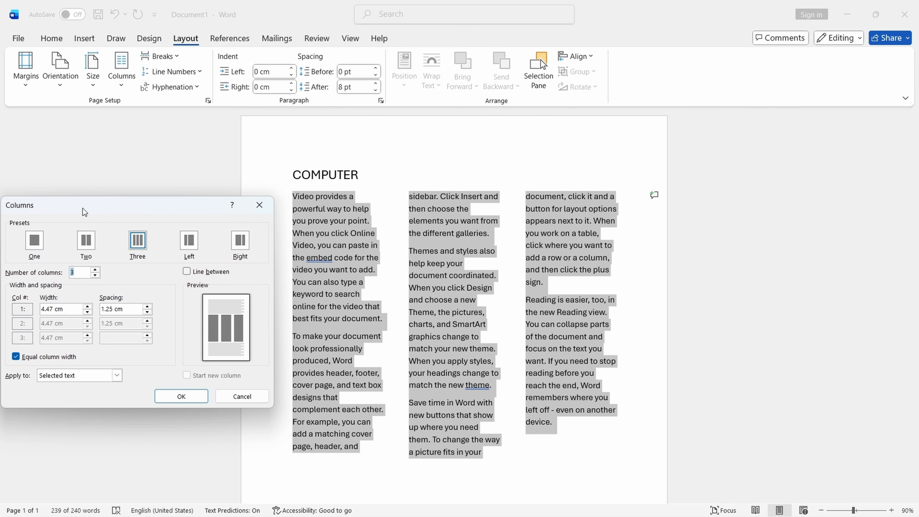
{"action": "left_click", "coordinate": [187, 248]}
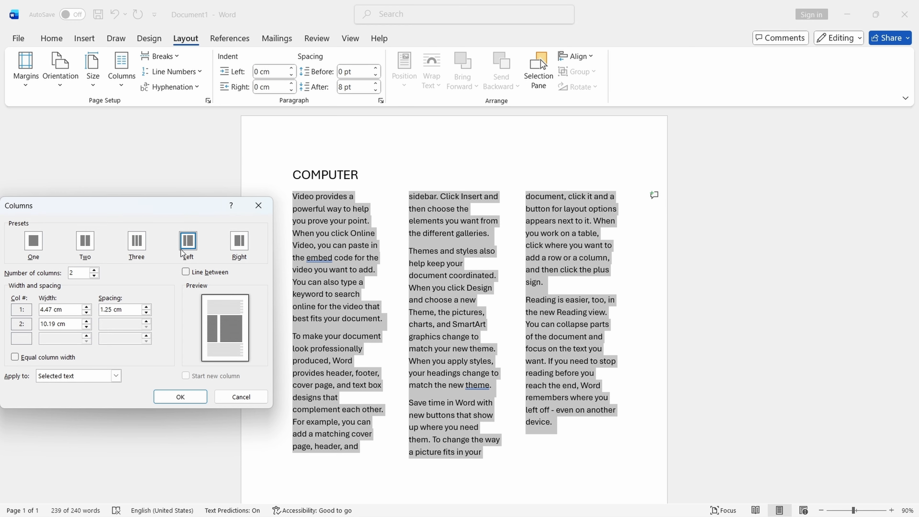
{"action": "left_click", "coordinate": [180, 396]}
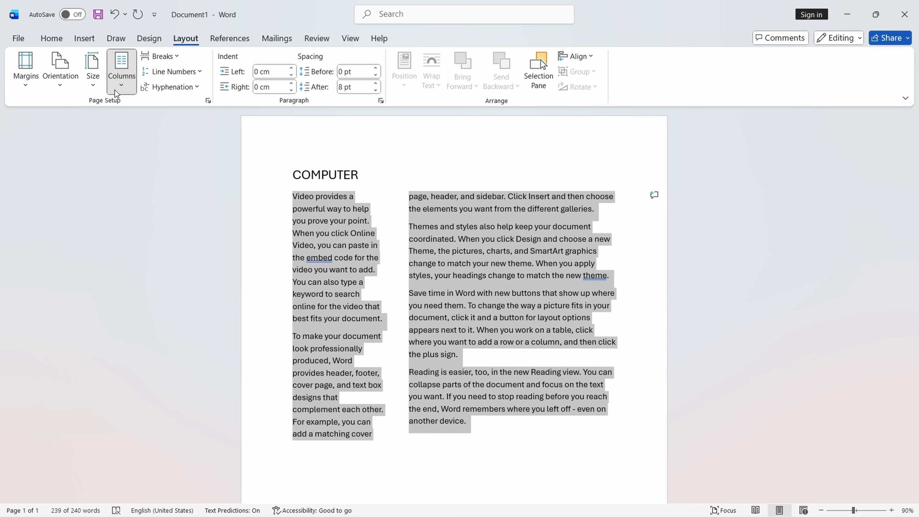
Switch the selected body text to the Right column layout and add a line between the columns.
{"action": "left_click", "coordinate": [123, 69]}
{"action": "left_click", "coordinate": [150, 232]}
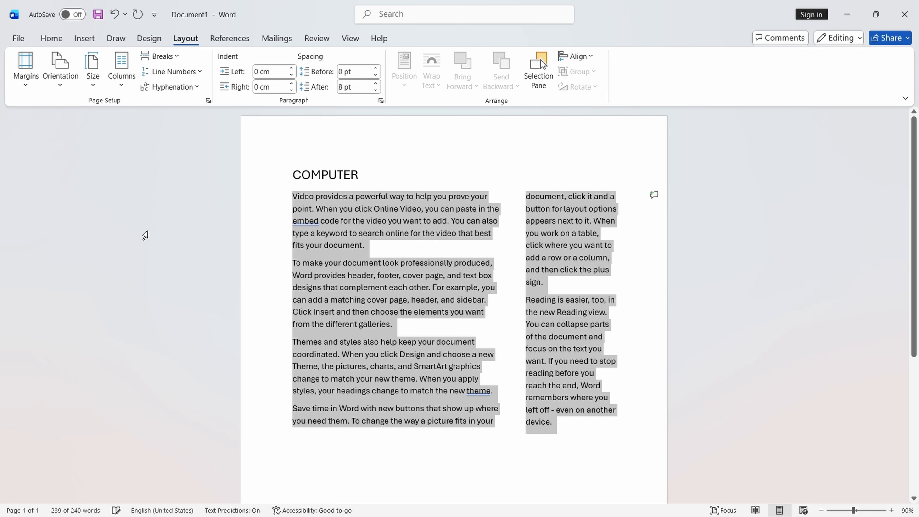
{"action": "left_click", "coordinate": [122, 84]}
{"action": "left_click", "coordinate": [159, 247]}
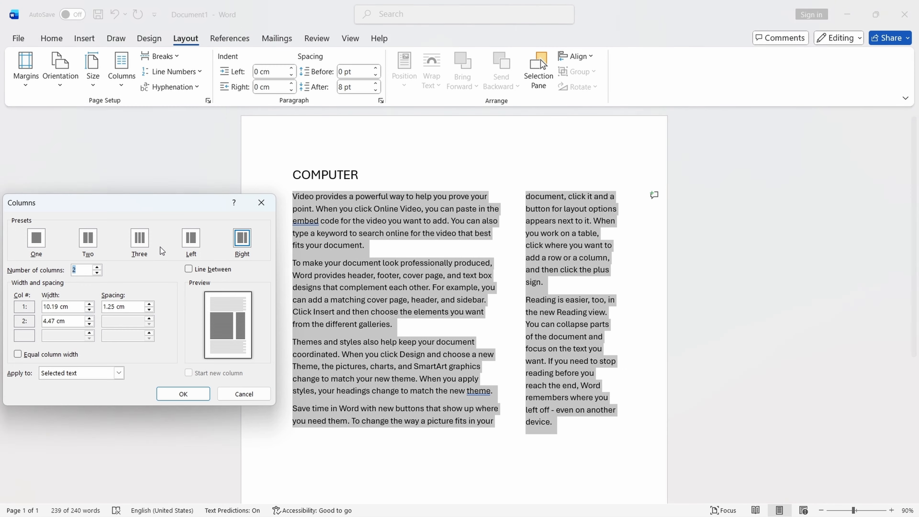
{"action": "left_click_drag", "start_coordinate": [169, 212], "coordinate": [781, 135]}
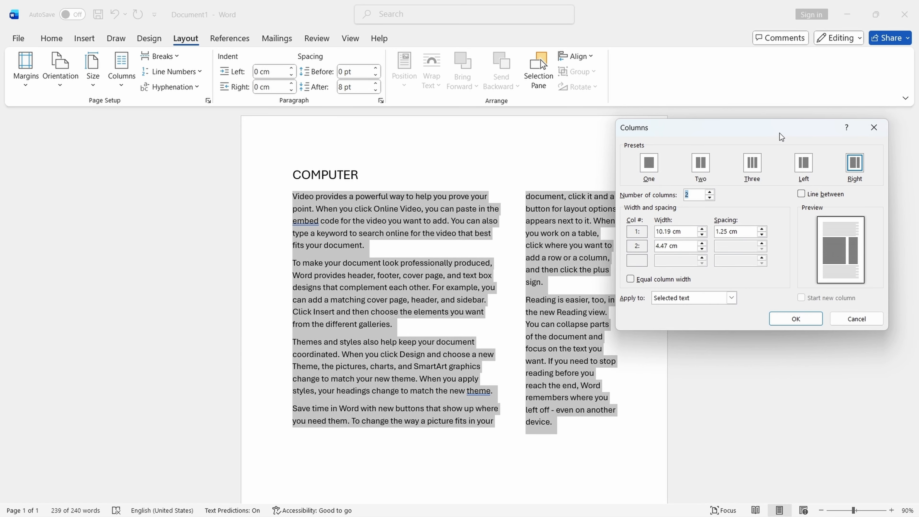
{"action": "left_click", "coordinate": [801, 195]}
{"action": "left_click", "coordinate": [793, 319]}
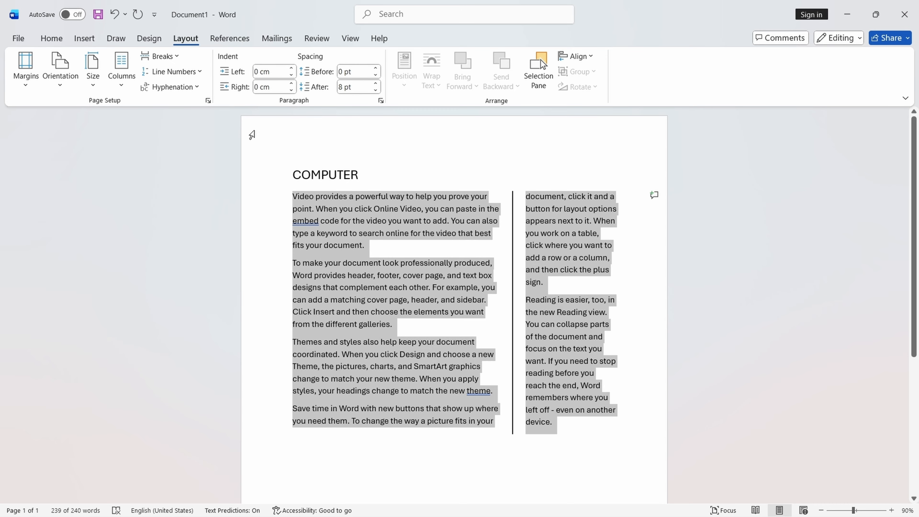
Set the selected body text to the Three preset with the line between columns kept on, and review the page.
{"action": "left_click", "coordinate": [121, 70]}
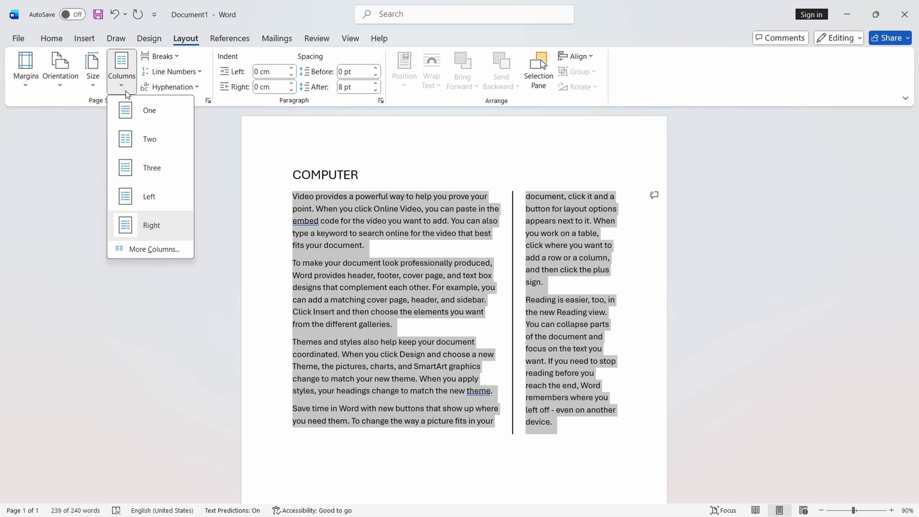
{"action": "left_click", "coordinate": [141, 250]}
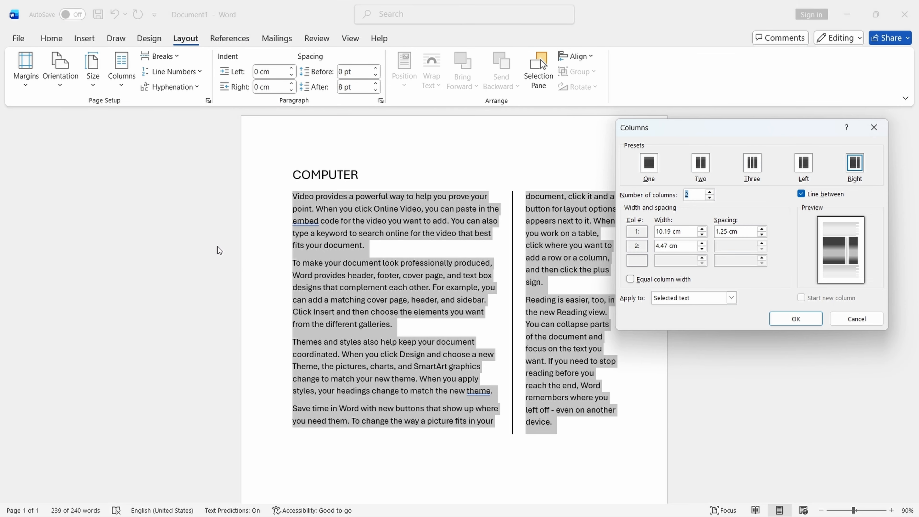
{"action": "left_click", "coordinate": [745, 163]}
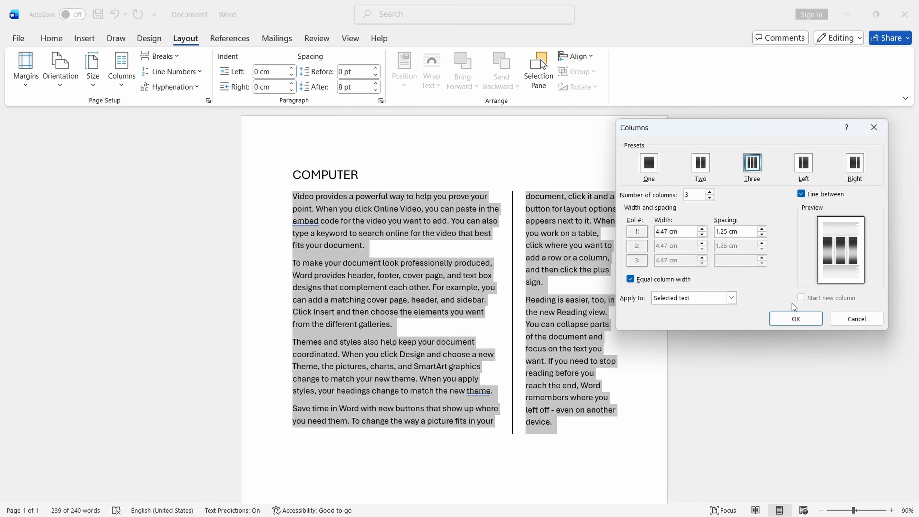
{"action": "left_click", "coordinate": [792, 317]}
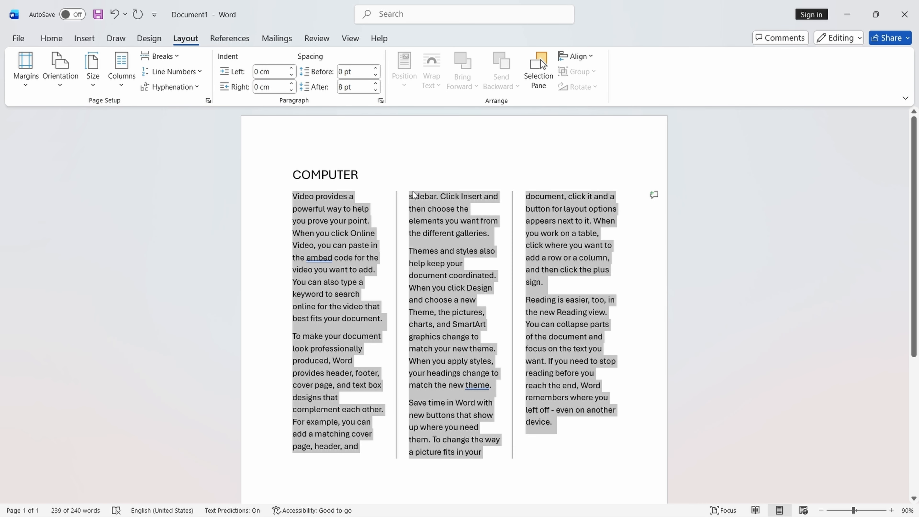
{"action": "left_click", "coordinate": [413, 194]}
{"action": "scroll", "coordinate": [533, 294], "scroll_direction": "down", "scroll_amount": 2}
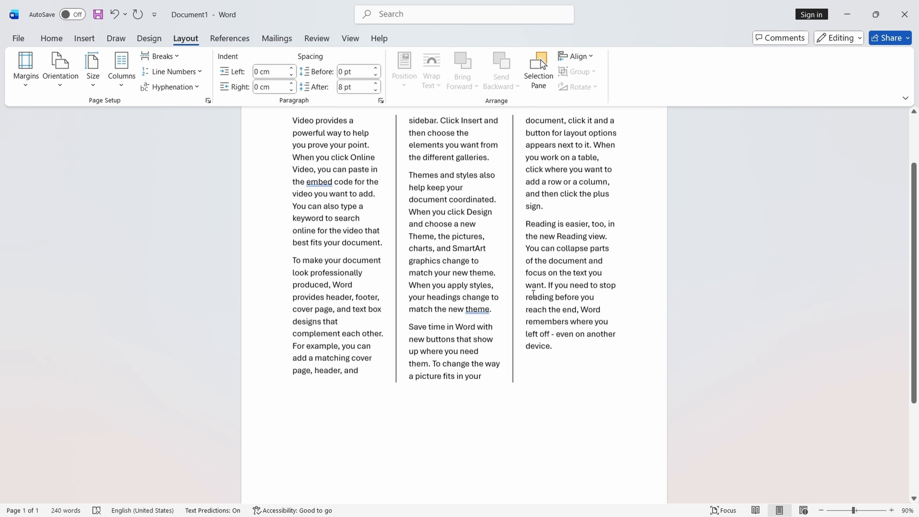
{"action": "scroll", "coordinate": [533, 294], "scroll_direction": "up", "scroll_amount": 2}
Try six columns on the COMPUTER heading's section through the detailed column settings and undo it.
{"action": "left_click", "coordinate": [119, 83]}
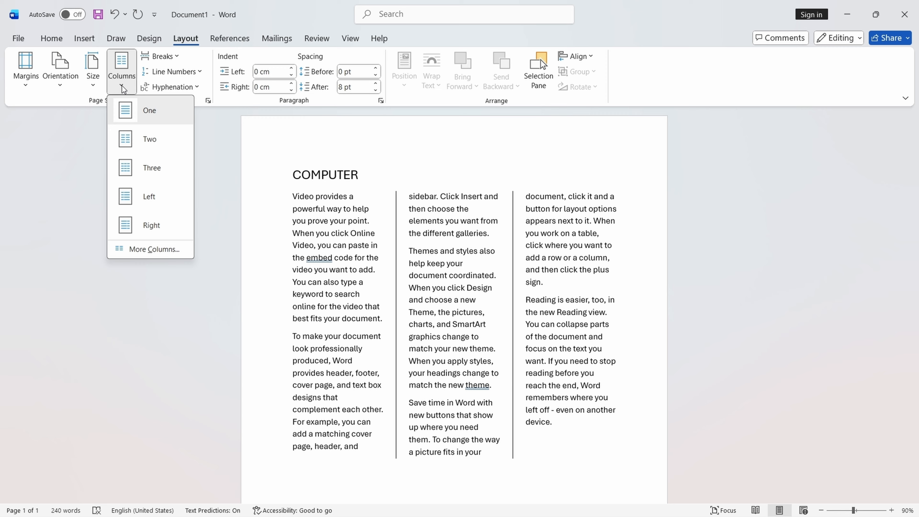
{"action": "left_click", "coordinate": [134, 250]}
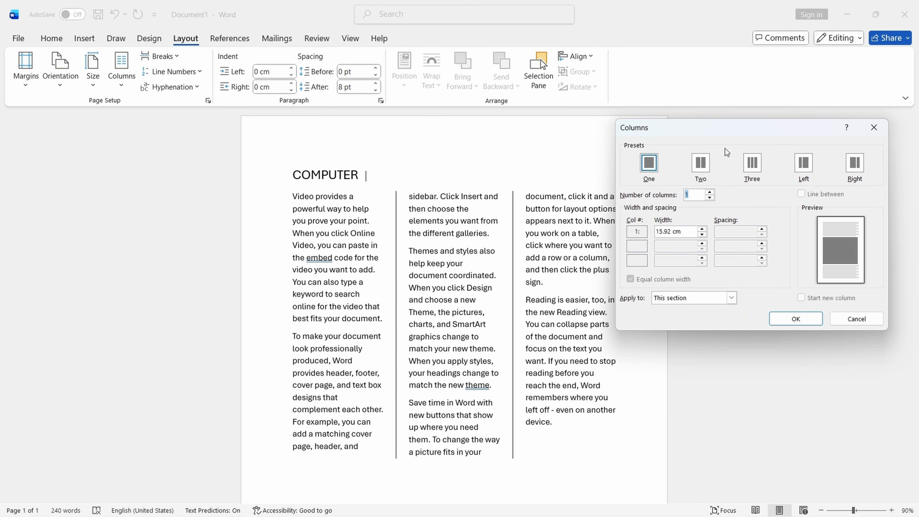
{"action": "left_click", "coordinate": [711, 194]}
{"action": "left_click", "coordinate": [711, 194]}
{"action": "left_click", "coordinate": [711, 194]}
{"action": "left_click", "coordinate": [711, 194]}
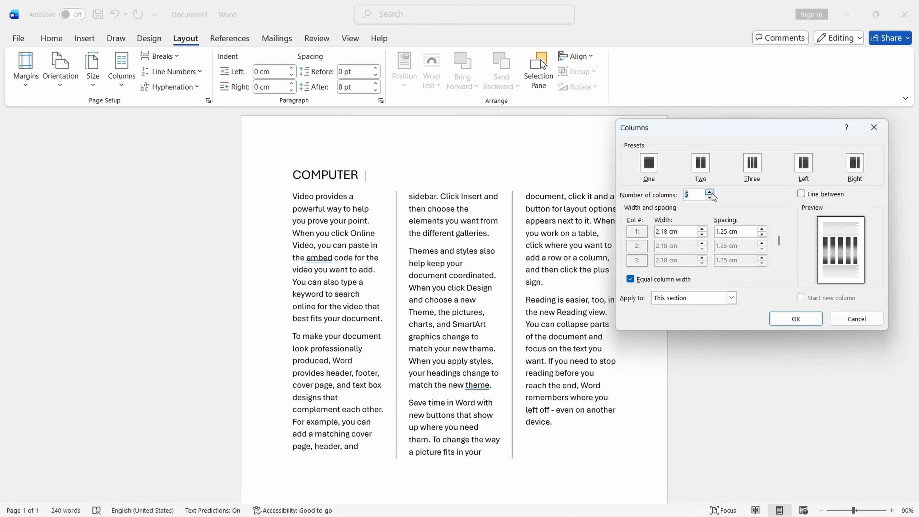
{"action": "left_click", "coordinate": [711, 194]}
{"action": "left_click", "coordinate": [806, 319]}
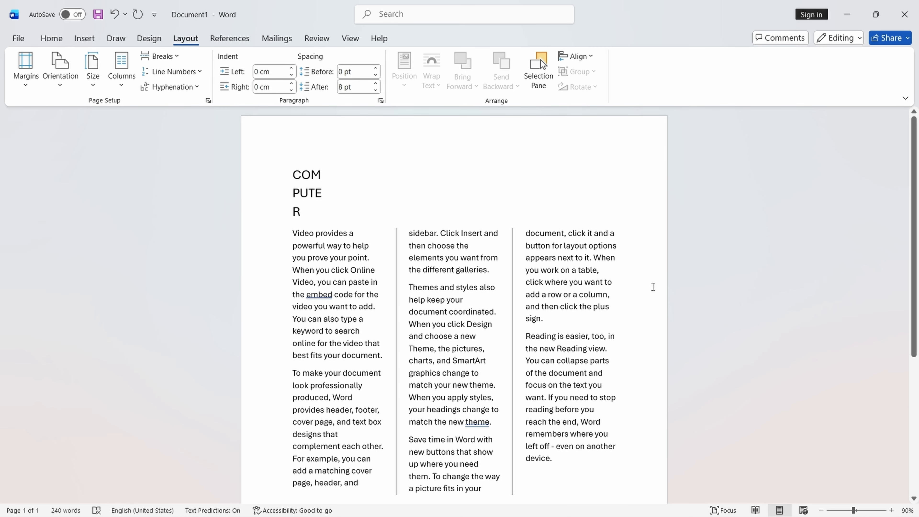
{"action": "key", "text": "ctrl+z"}
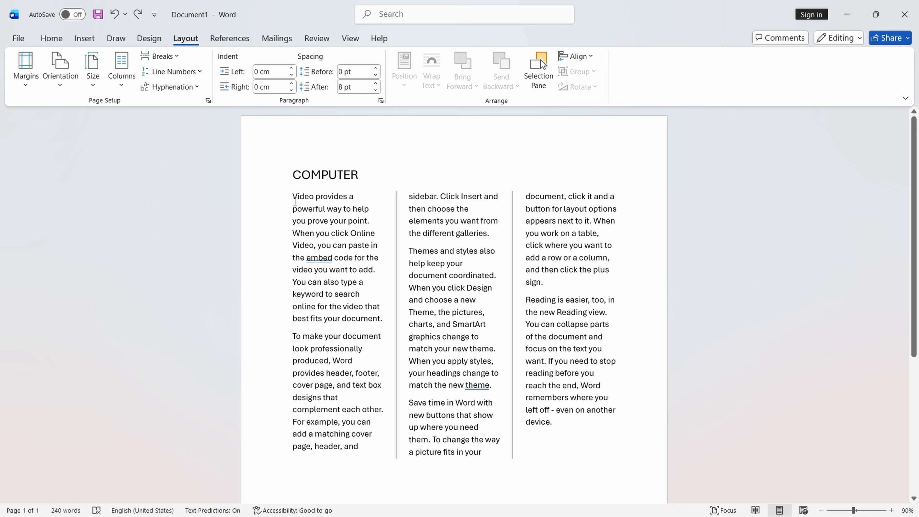
Undo the successive column layouts on the body text back to a single full-width column.
{"action": "left_click_drag", "start_coordinate": [294, 198], "coordinate": [587, 432]}
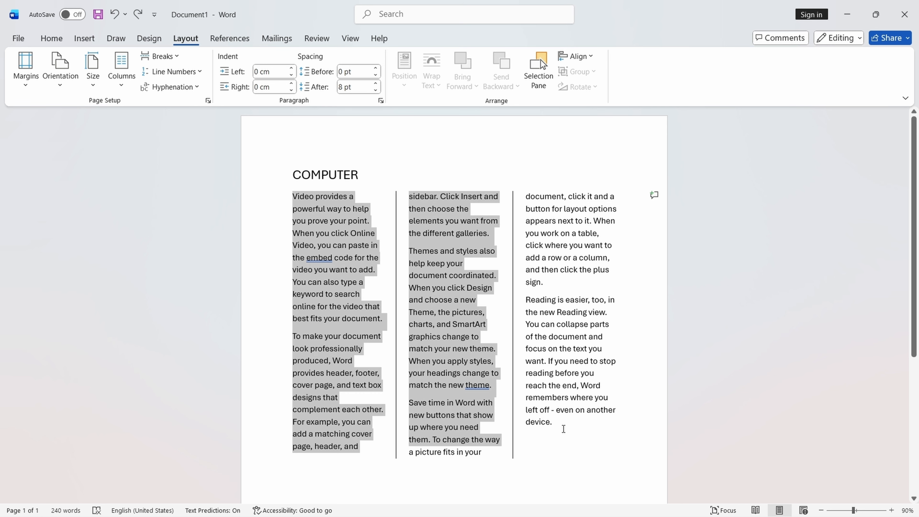
{"action": "key", "text": "ctrl+z"}
{"action": "key", "text": "ctrl+z"}
{"action": "key", "text": "ctrl+z"}
{"action": "key", "text": "ctrl+z"}
{"action": "key", "text": "ctrl+z"}
{"action": "key", "text": "ctrl+z"}
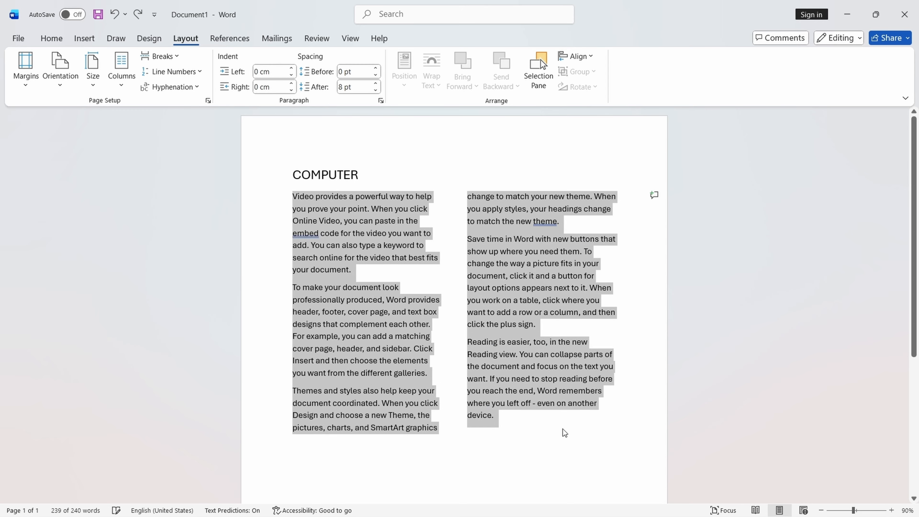
Set the selected body text to six equal-width columns in the detailed column settings and check the result down the page.
{"action": "left_click", "coordinate": [122, 72]}
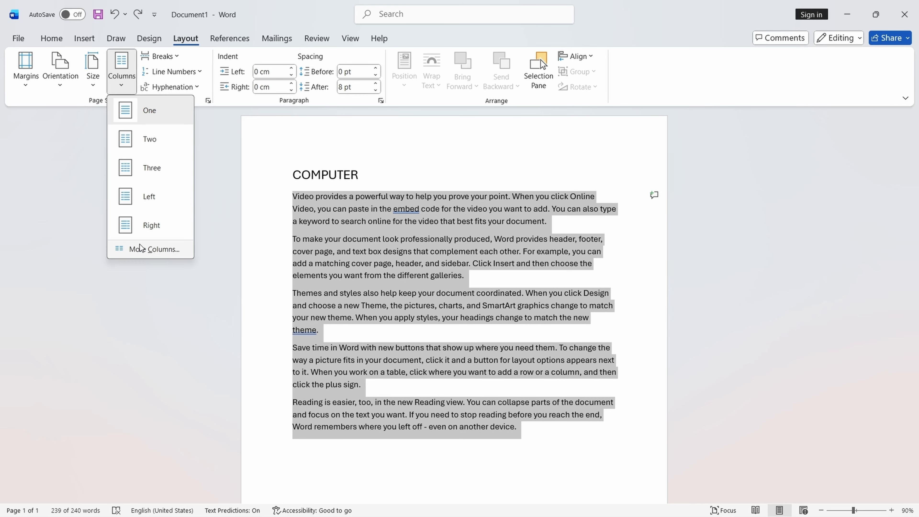
{"action": "left_click", "coordinate": [155, 248]}
{"action": "left_click", "coordinate": [709, 192]}
{"action": "left_click", "coordinate": [709, 192]}
{"action": "left_click", "coordinate": [709, 192]}
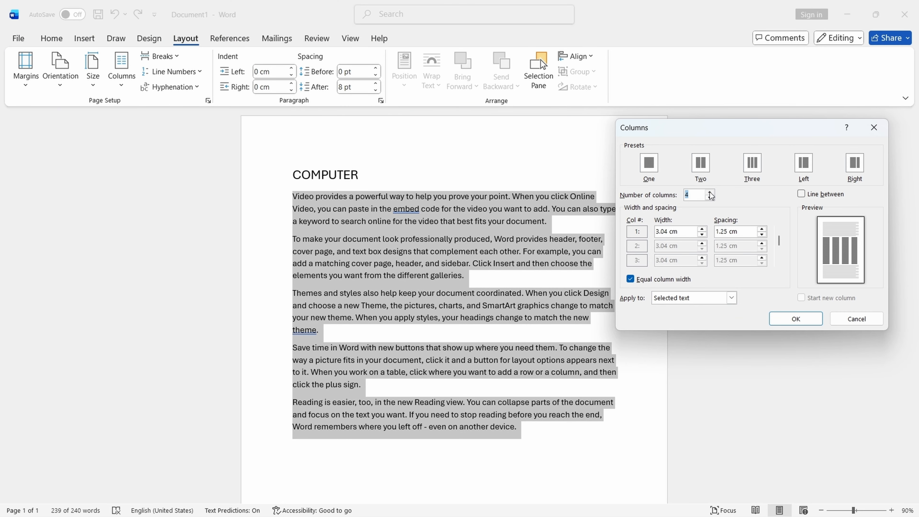
{"action": "left_click", "coordinate": [709, 192]}
{"action": "left_click", "coordinate": [709, 192]}
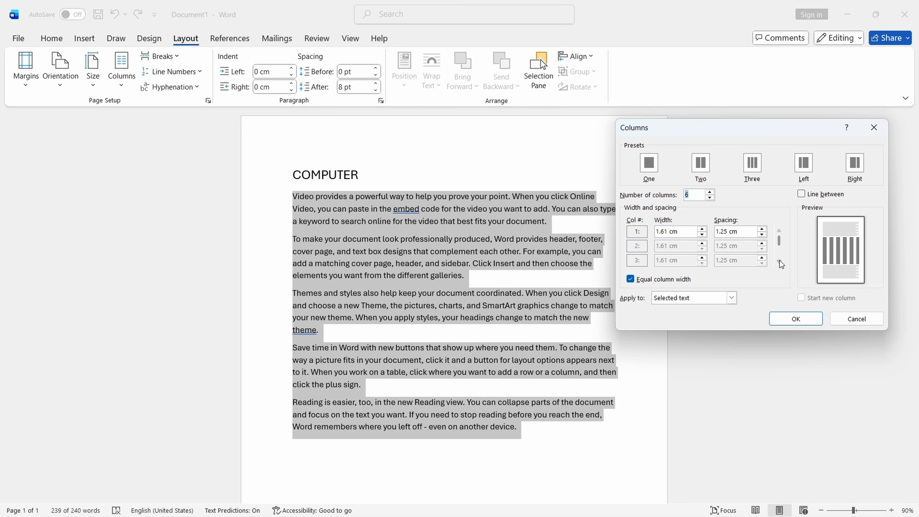
{"action": "left_click", "coordinate": [796, 319]}
{"action": "scroll", "coordinate": [586, 239], "scroll_direction": "down", "scroll_amount": 5}
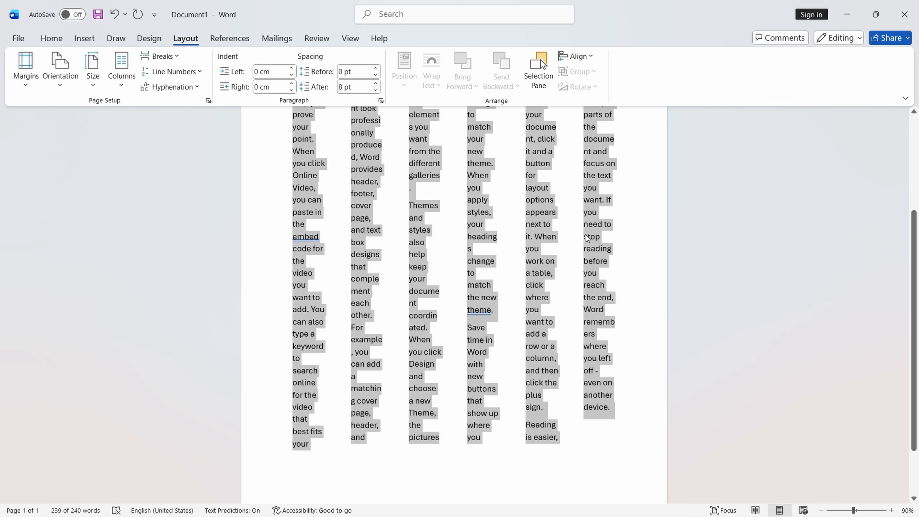
Undo the six-column layout on the body text.
{"action": "scroll", "coordinate": [580, 235], "scroll_direction": "up", "scroll_amount": 5}
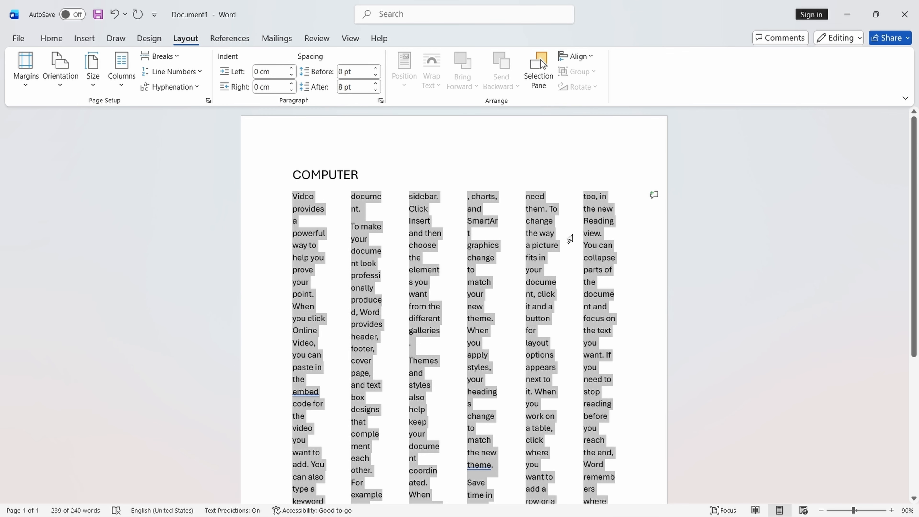
{"action": "left_click", "coordinate": [638, 291]}
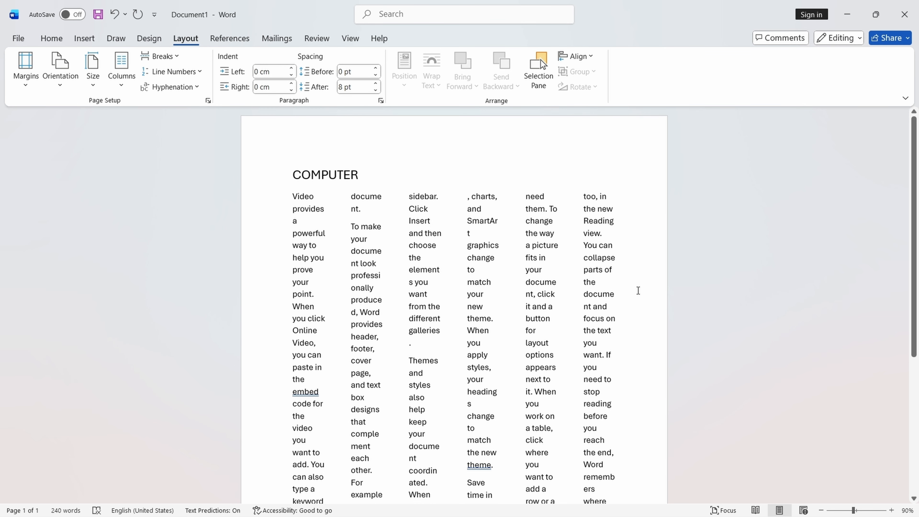
{"action": "key", "text": "ctrl+z"}
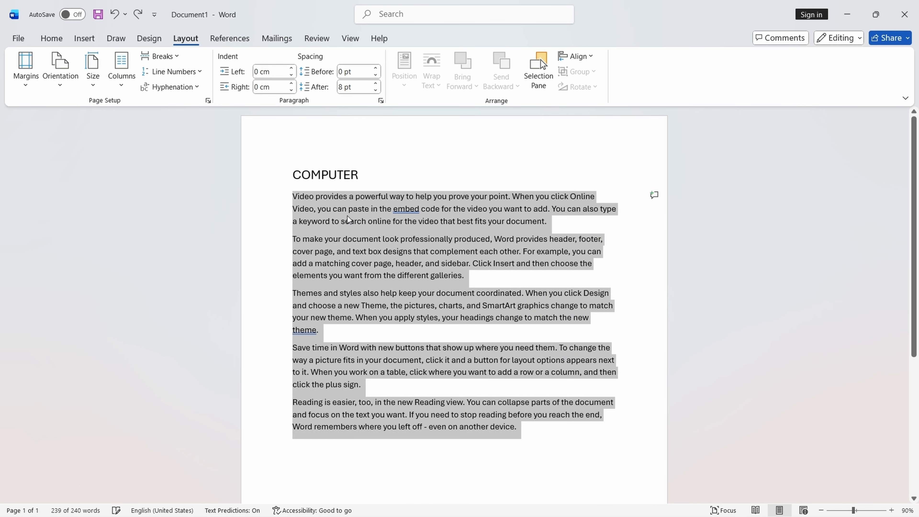
Lay out the selected body text in two unequal columns through the detailed column settings, making the first column 8.9 cm wide.
{"action": "left_click", "coordinate": [121, 82]}
{"action": "left_click", "coordinate": [141, 248]}
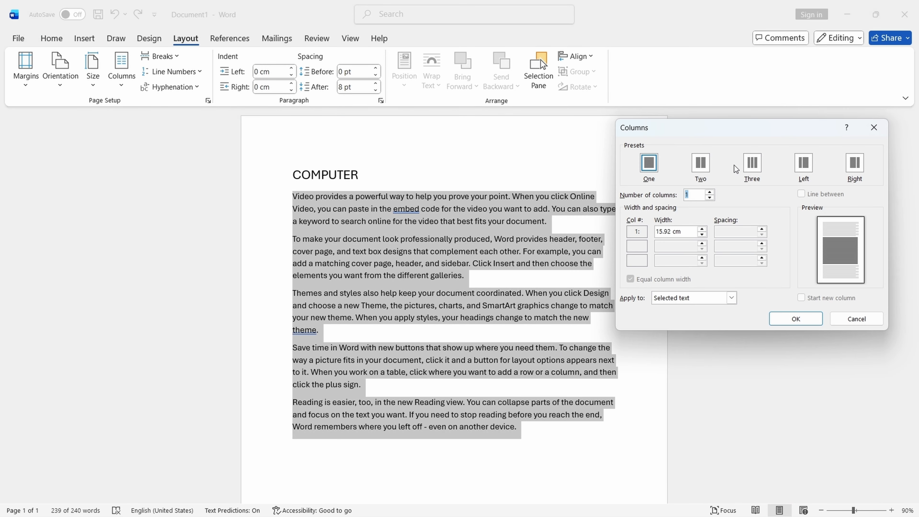
{"action": "left_click", "coordinate": [700, 163]}
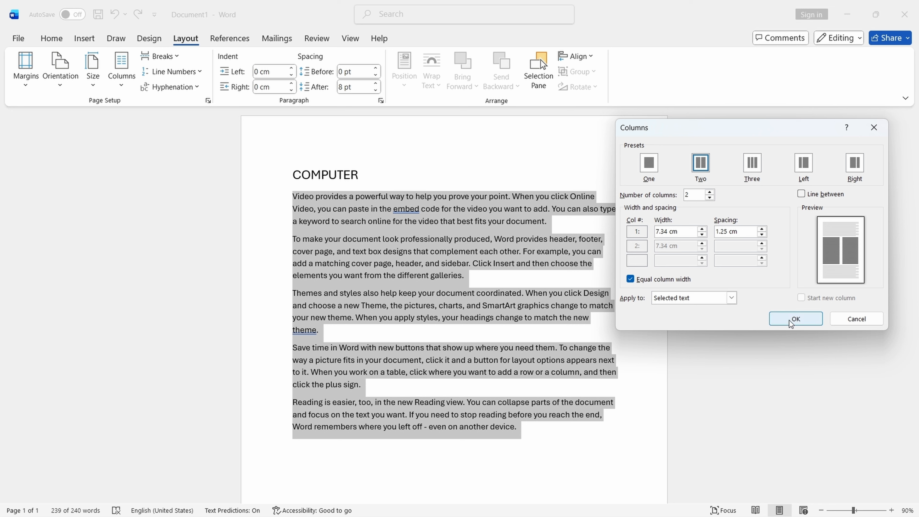
{"action": "left_click", "coordinate": [630, 278]}
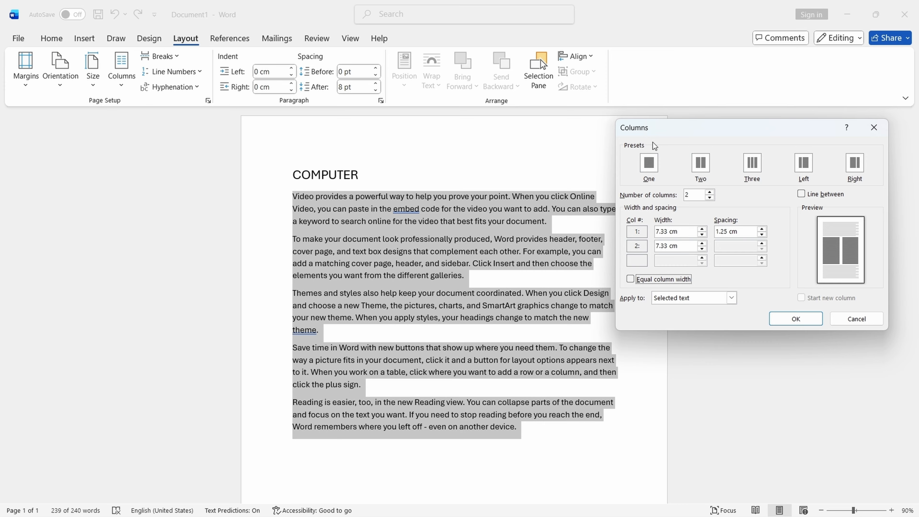
{"action": "left_click", "coordinate": [703, 230]}
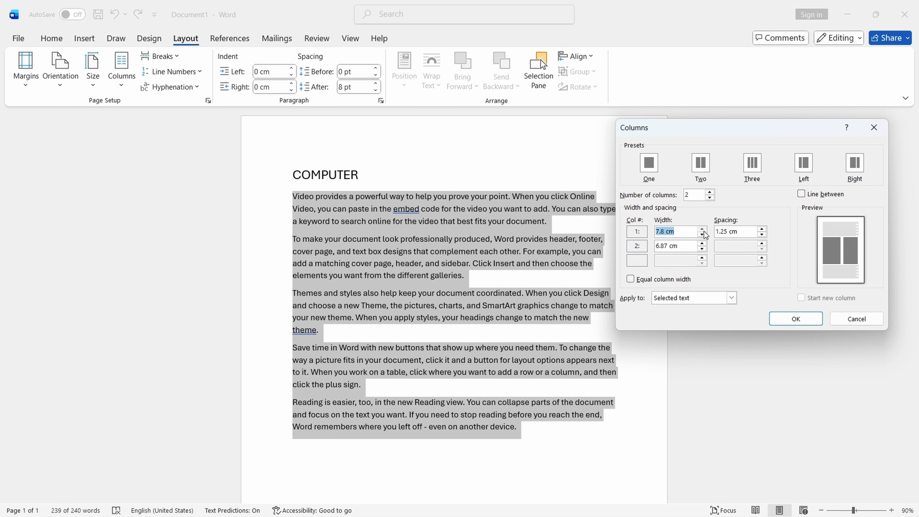
{"action": "left_click", "coordinate": [702, 229]}
{"action": "left_click", "coordinate": [703, 229]}
{"action": "left_click", "coordinate": [790, 319]}
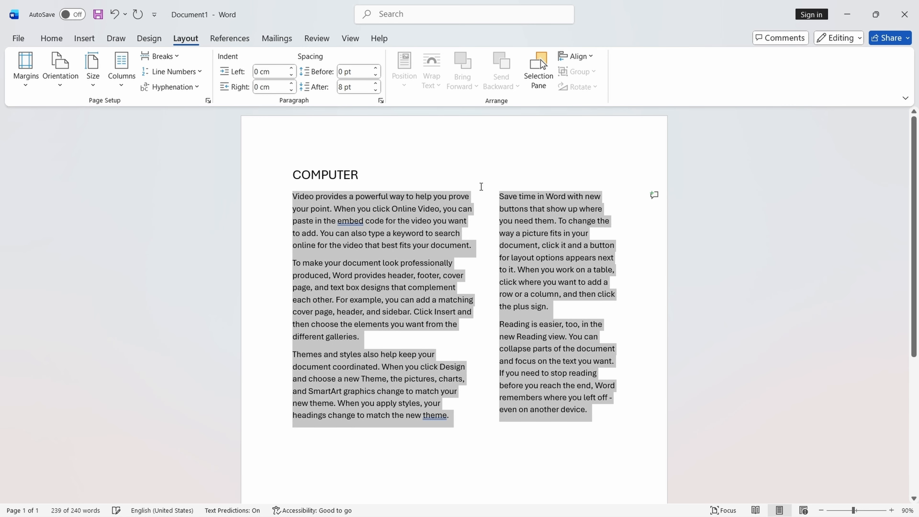
Check the detailed column settings without changing them and undo the unequal two-column layout.
{"action": "left_click", "coordinate": [121, 76]}
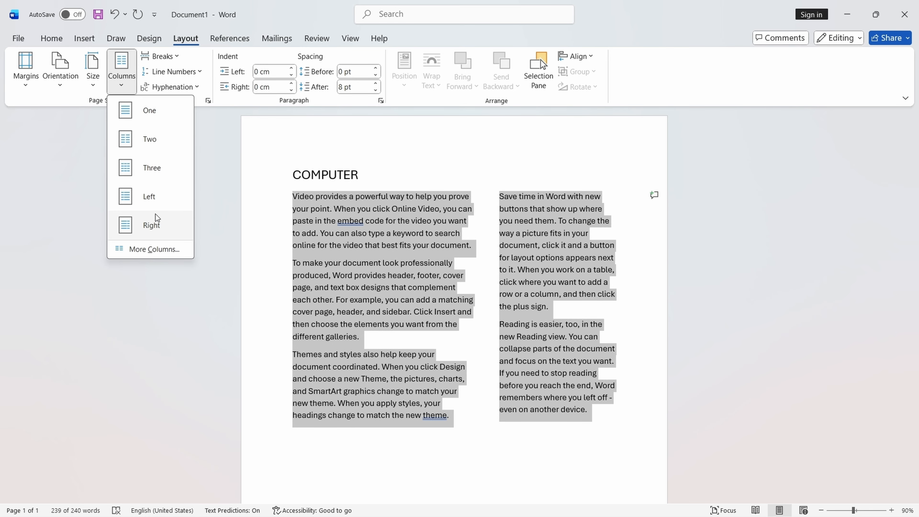
{"action": "left_click", "coordinate": [165, 250]}
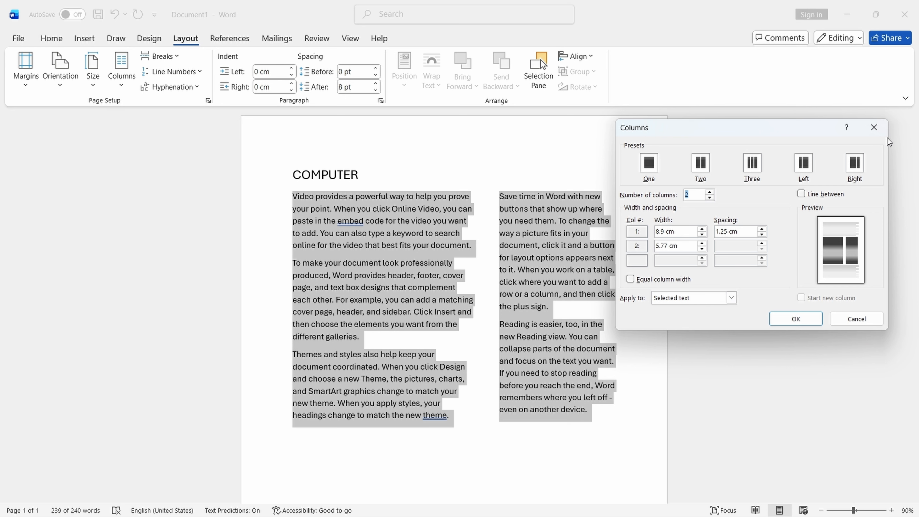
{"action": "left_click", "coordinate": [880, 131]}
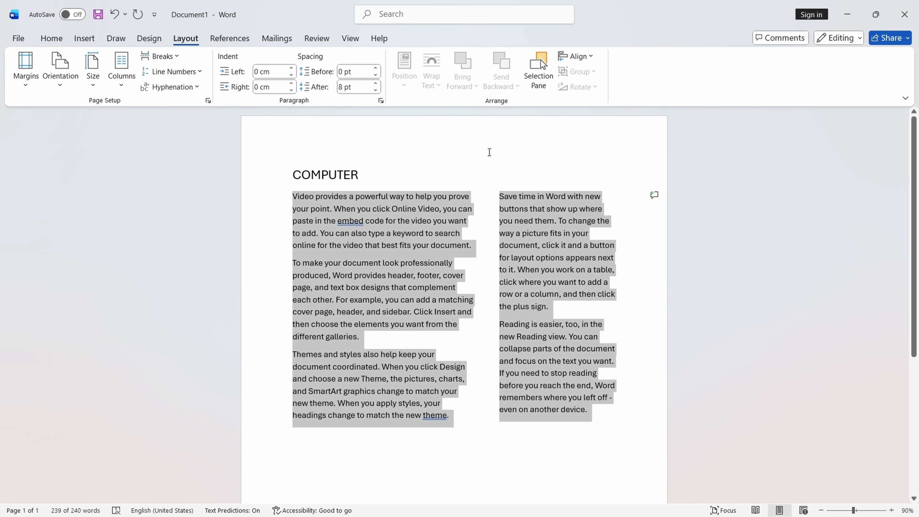
{"action": "key", "text": "ctrl+z"}
Delete the COMPUTER heading and all the body text from the document.
{"action": "left_click", "coordinate": [350, 449]}
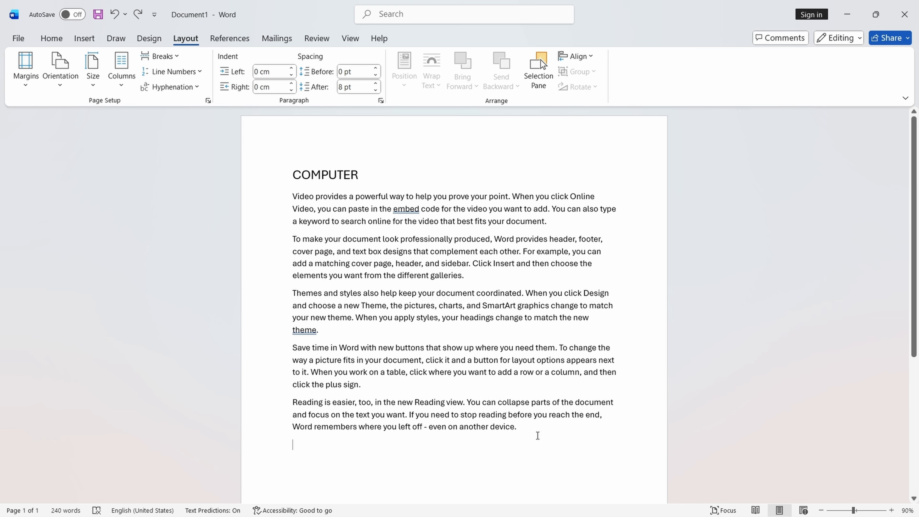
{"action": "left_click_drag", "start_coordinate": [537, 436], "coordinate": [298, 172]}
{"action": "key", "text": "Delete"}
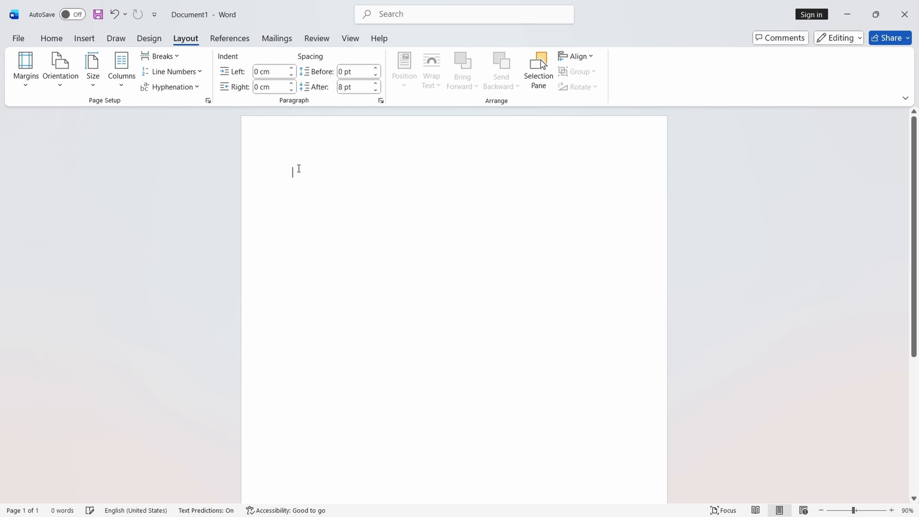
Create a new blank document and generate sample paragraphs in it with =rand().
{"action": "key", "text": "ctrl+n"}
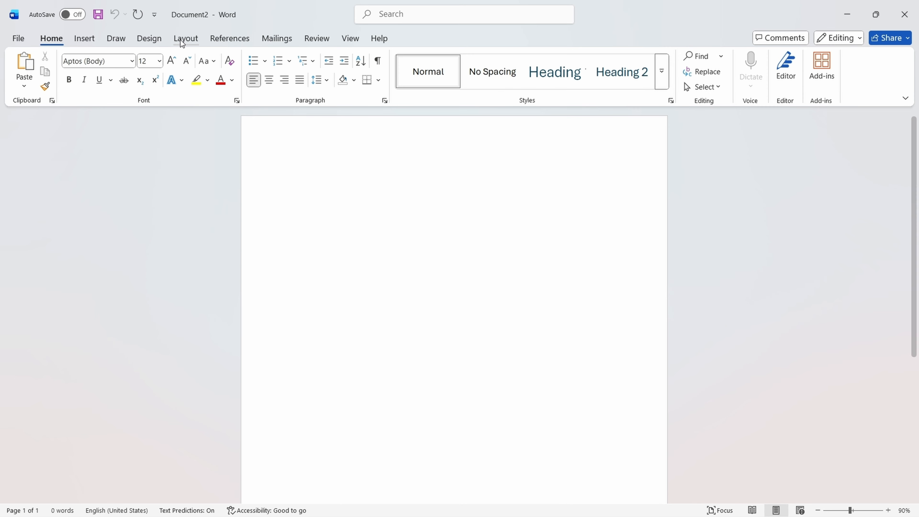
{"action": "left_click", "coordinate": [181, 39]}
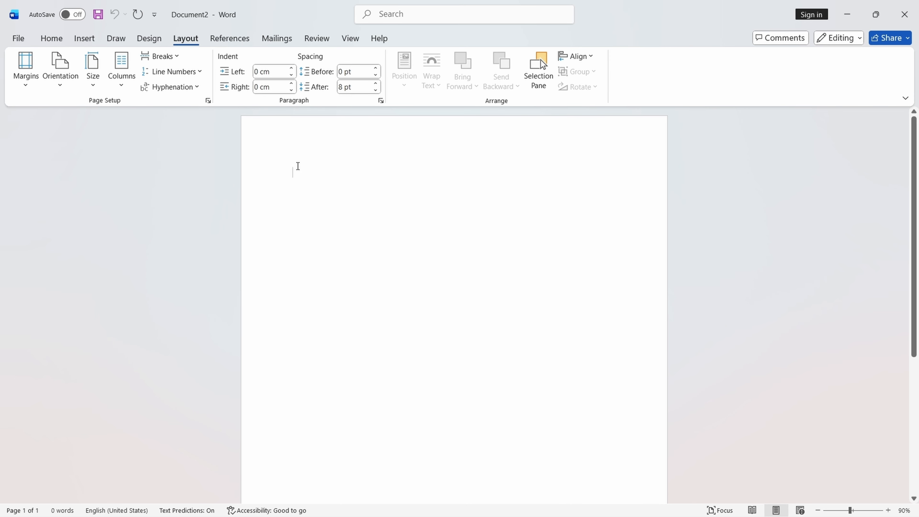
{"action": "type", "text": "=r"}
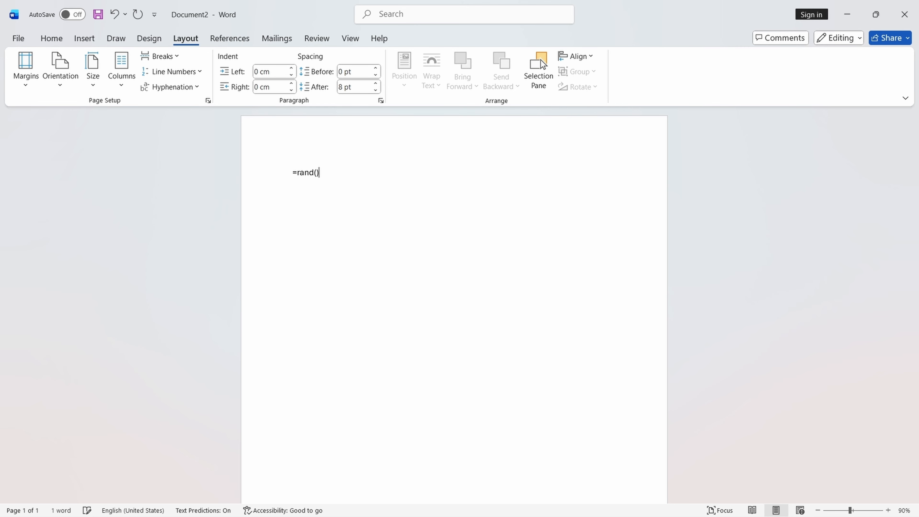
{"action": "type", "text": "and()"}
{"action": "key", "text": "Return"}
Generate a second block of sample paragraphs with =rand() below the first and remove the trailing empty paragraph.
{"action": "scroll", "coordinate": [297, 248], "scroll_direction": "down", "scroll_amount": 5}
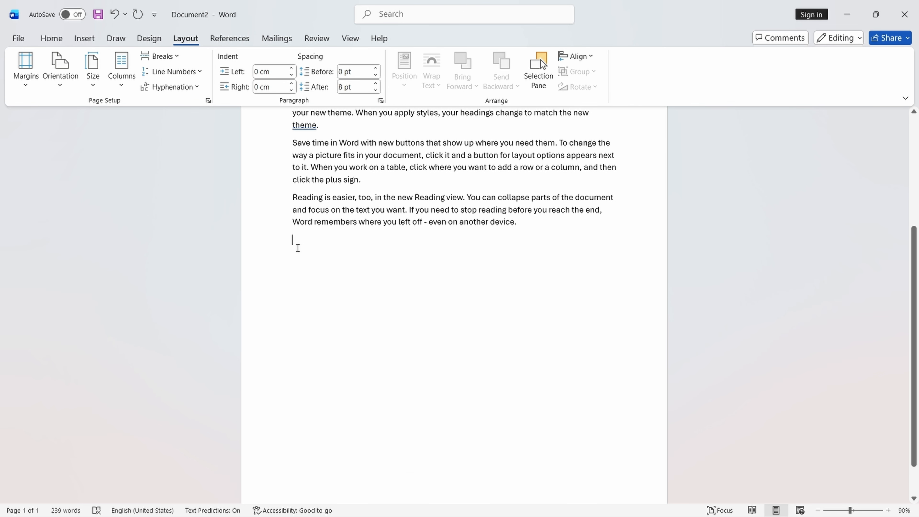
{"action": "type", "text": "="}
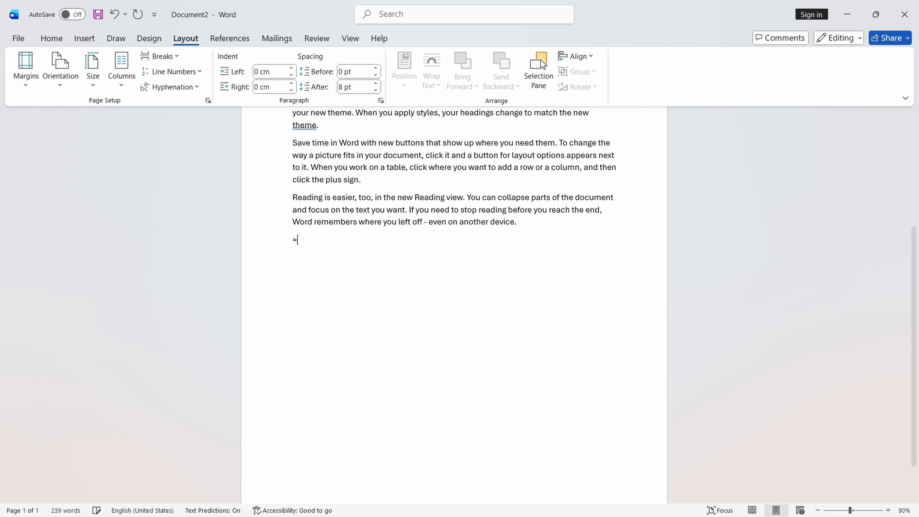
{"action": "type", "text": "rand"}
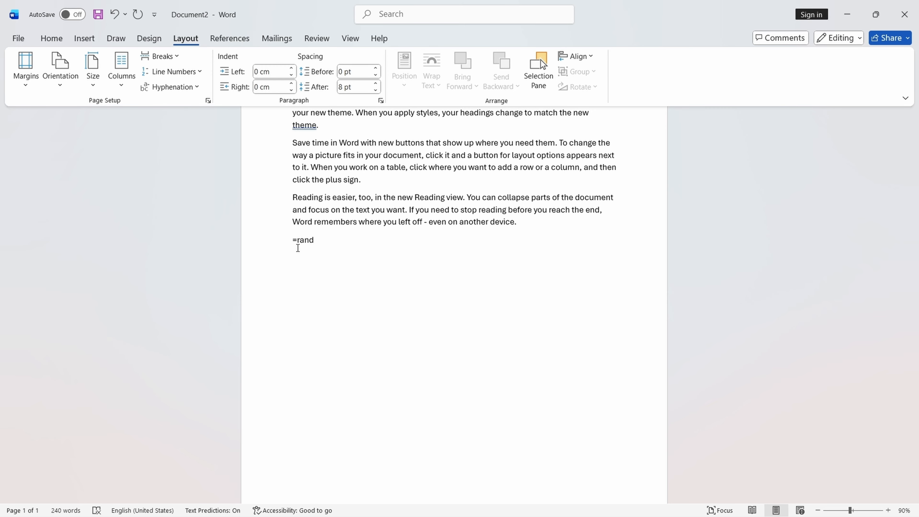
{"action": "type", "text": "()"}
{"action": "key", "text": "Return"}
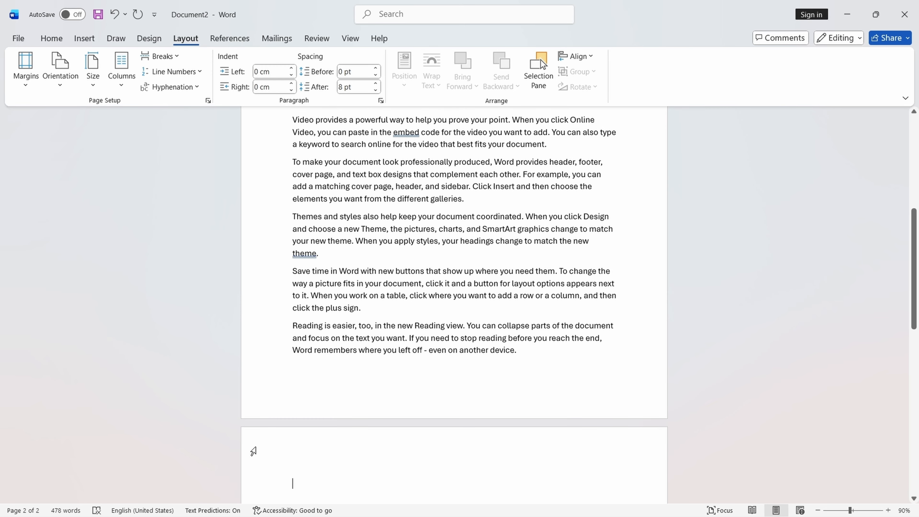
{"action": "key", "text": "BackSpace"}
{"action": "scroll", "coordinate": [401, 396], "scroll_direction": "up", "scroll_amount": 5}
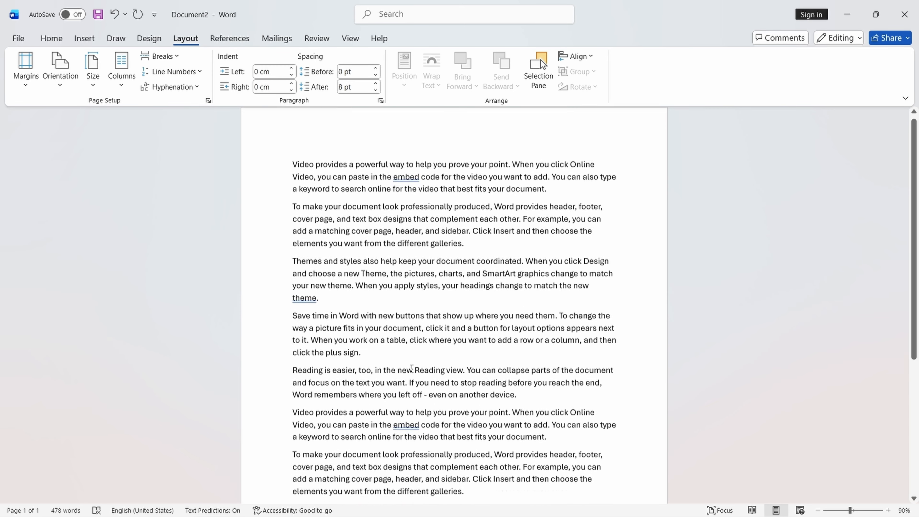
{"action": "scroll", "coordinate": [412, 368], "scroll_direction": "down", "scroll_amount": 4}
{"action": "scroll", "coordinate": [436, 200], "scroll_direction": "up", "scroll_amount": 4}
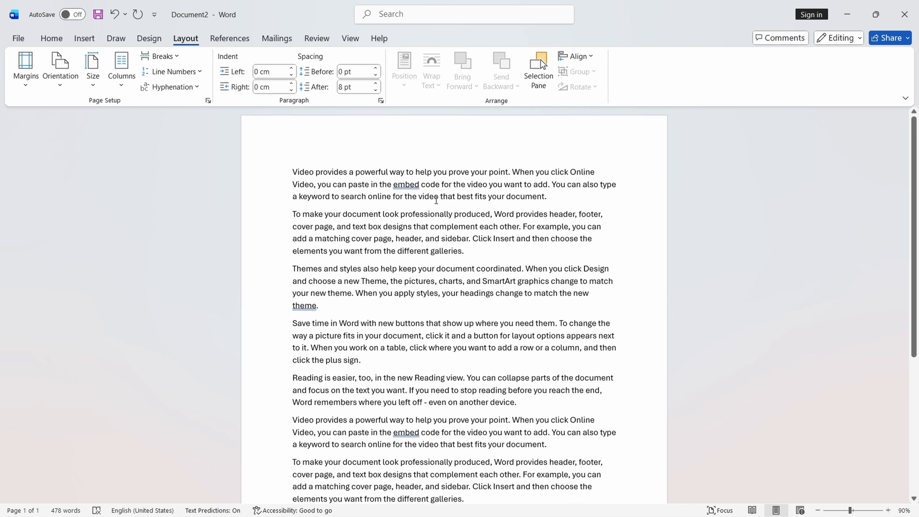
Review the page break and section break types available for the document.
{"action": "left_click", "coordinate": [174, 56]}
{"action": "left_click", "coordinate": [77, 151]}
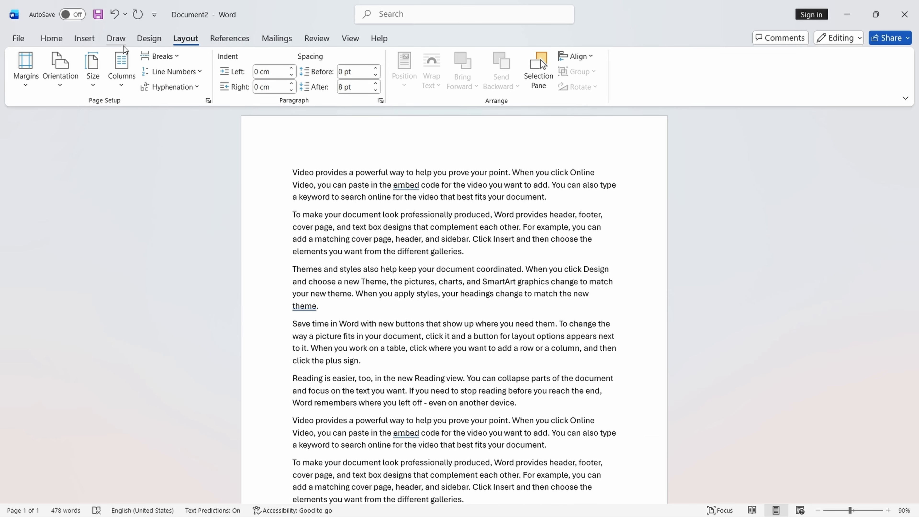
{"action": "left_click", "coordinate": [84, 39]}
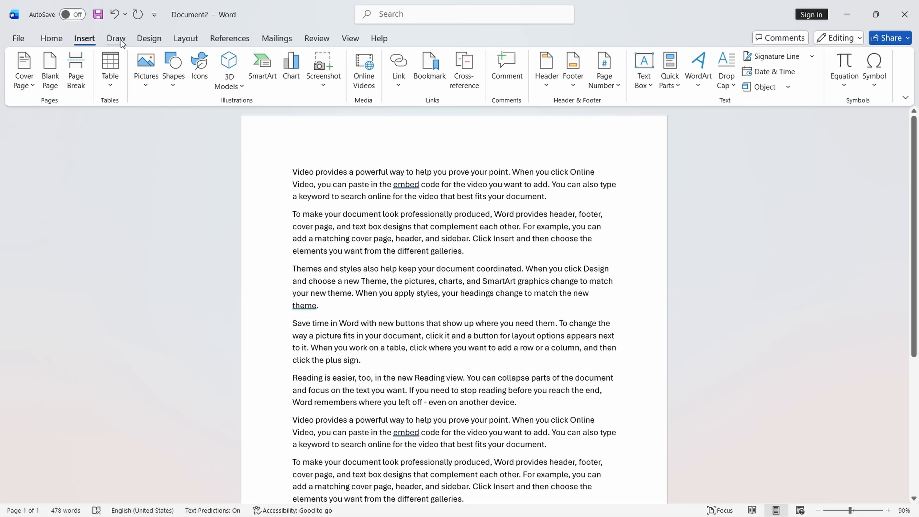
{"action": "left_click", "coordinate": [156, 39]}
{"action": "left_click", "coordinate": [178, 39]}
{"action": "left_click", "coordinate": [160, 57]}
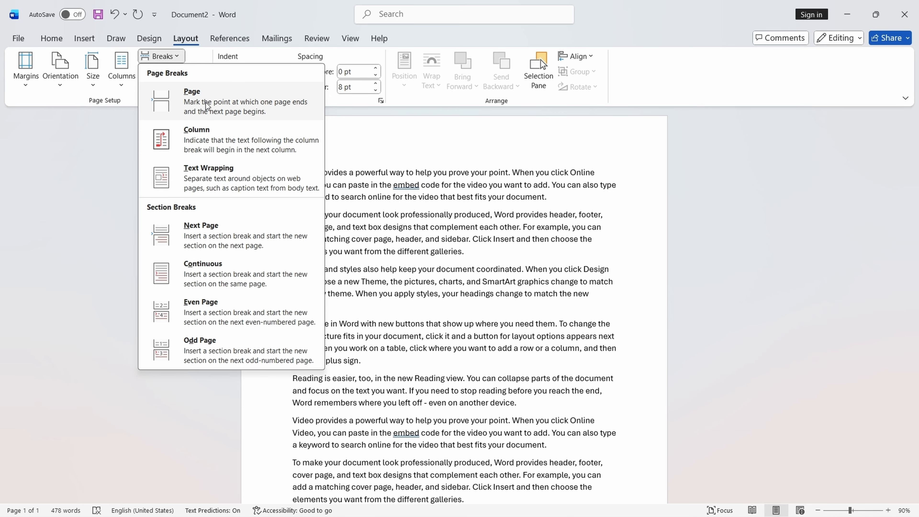
{"action": "left_click", "coordinate": [472, 274]}
Insert a page break before the first "Save time in Word" paragraph and check how the text is split across the pages.
{"action": "scroll", "coordinate": [337, 276], "scroll_direction": "down", "scroll_amount": 2}
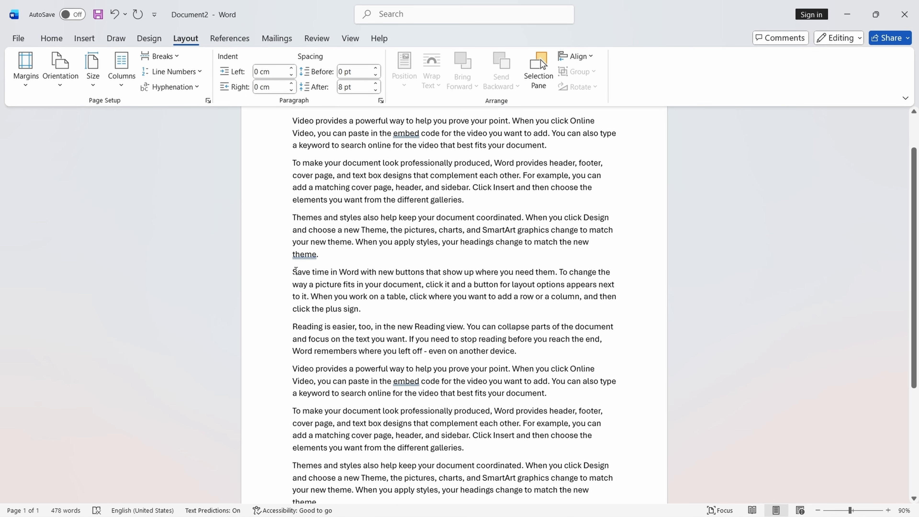
{"action": "left_click", "coordinate": [181, 57]}
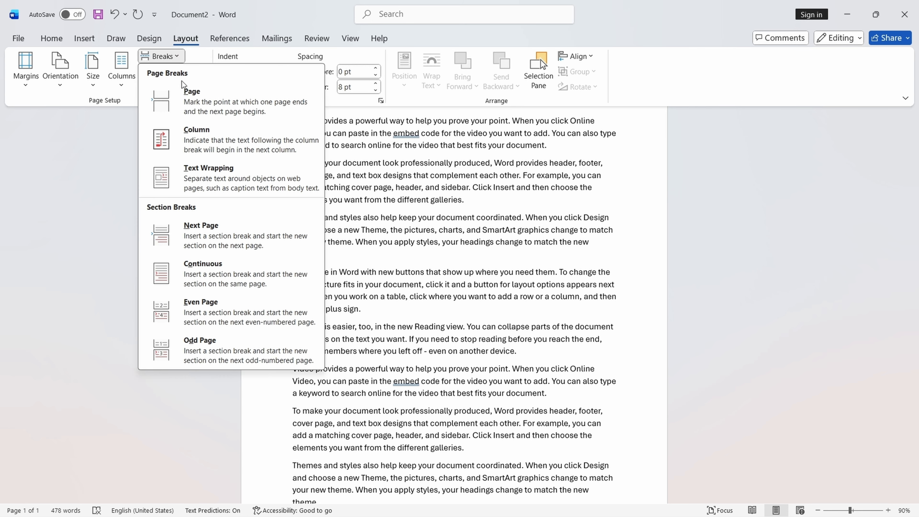
{"action": "left_click", "coordinate": [181, 97]}
{"action": "scroll", "coordinate": [328, 240], "scroll_direction": "down", "scroll_amount": 4}
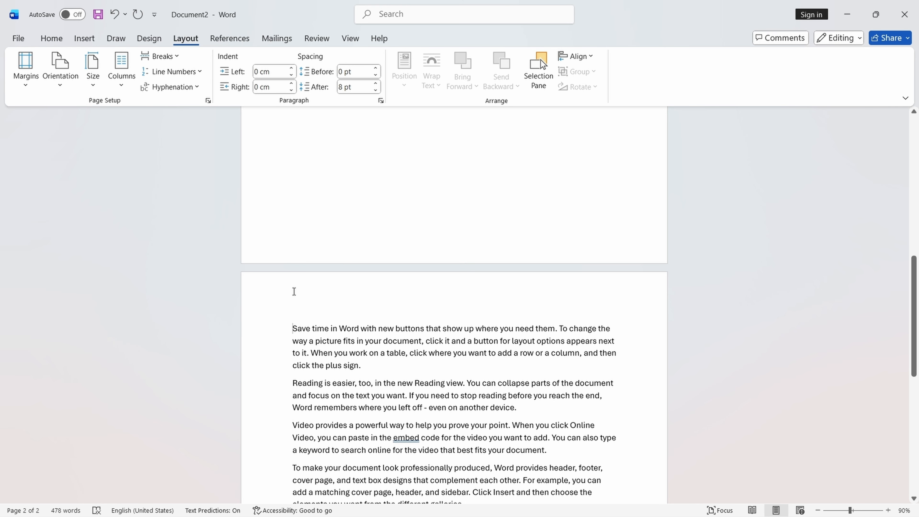
{"action": "scroll", "coordinate": [289, 316], "scroll_direction": "down", "scroll_amount": 8}
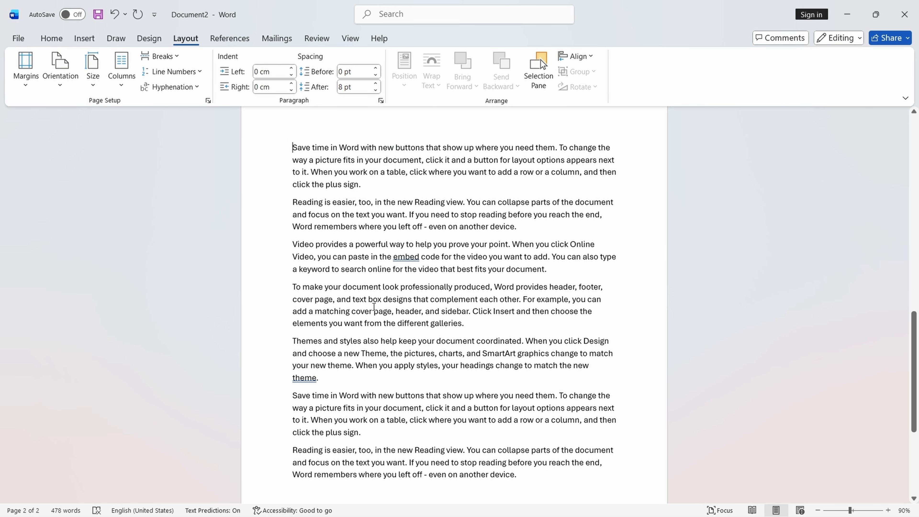
{"action": "scroll", "coordinate": [375, 324], "scroll_direction": "up", "scroll_amount": 20}
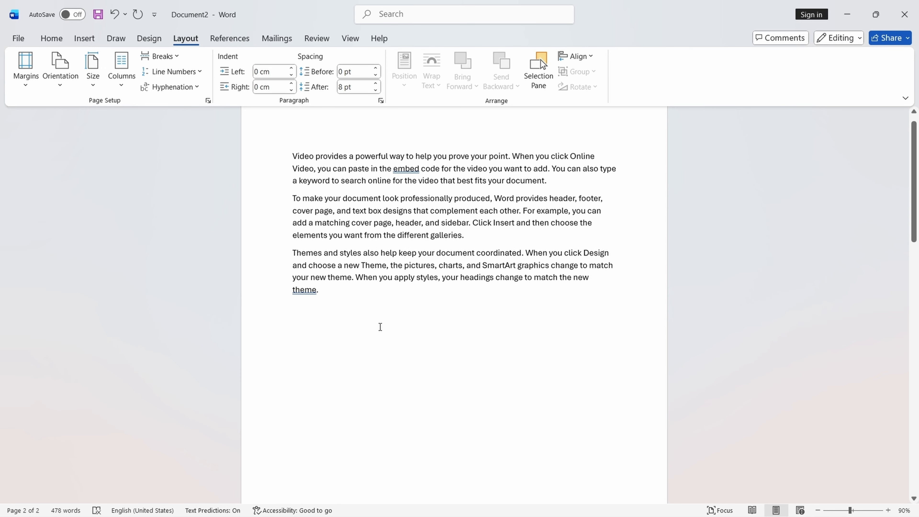
{"action": "scroll", "coordinate": [401, 375], "scroll_direction": "down", "scroll_amount": 20}
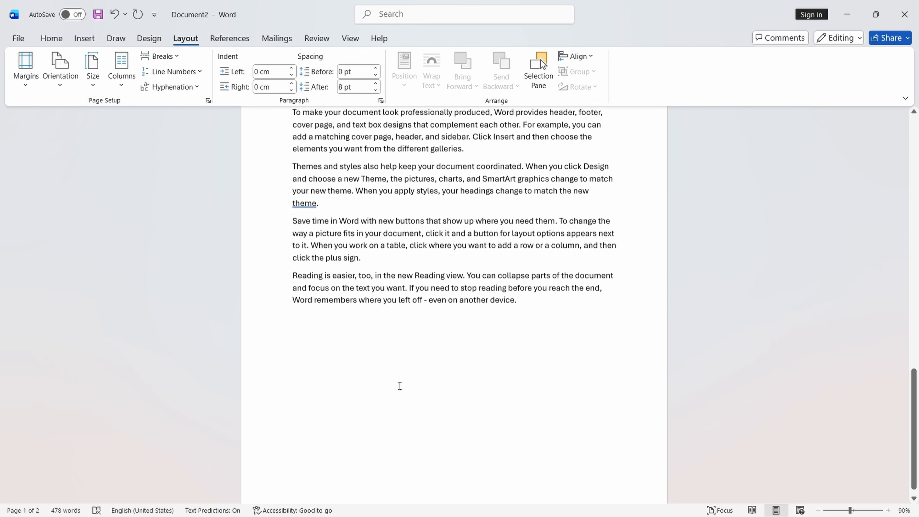
{"action": "scroll", "coordinate": [397, 381], "scroll_direction": "up", "scroll_amount": 20}
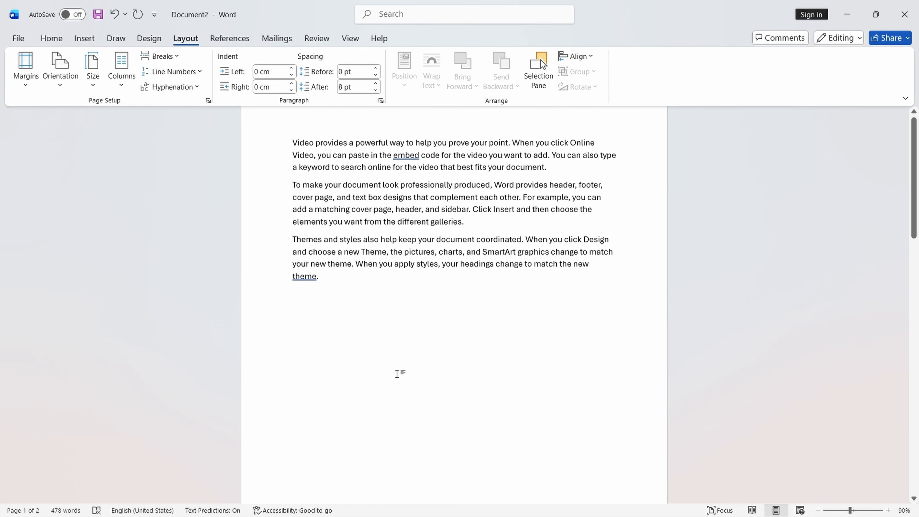
Lay out all of the document's text in two columns and check the result.
{"action": "left_click", "coordinate": [177, 57]}
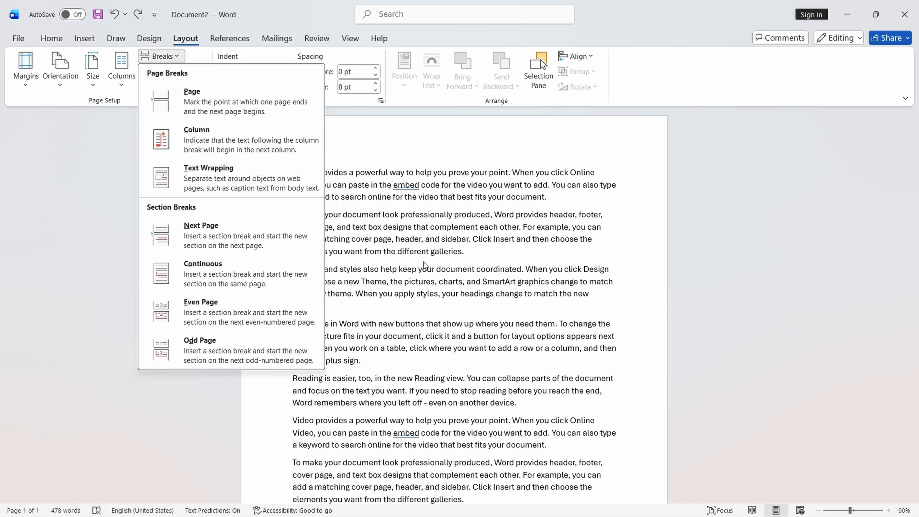
{"action": "left_click", "coordinate": [451, 298]}
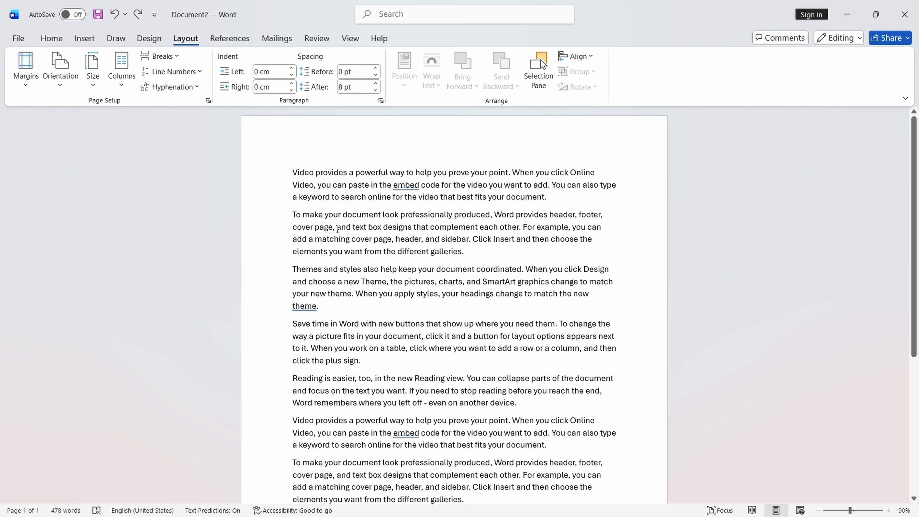
{"action": "left_click_drag", "start_coordinate": [293, 170], "coordinate": [540, 432]}
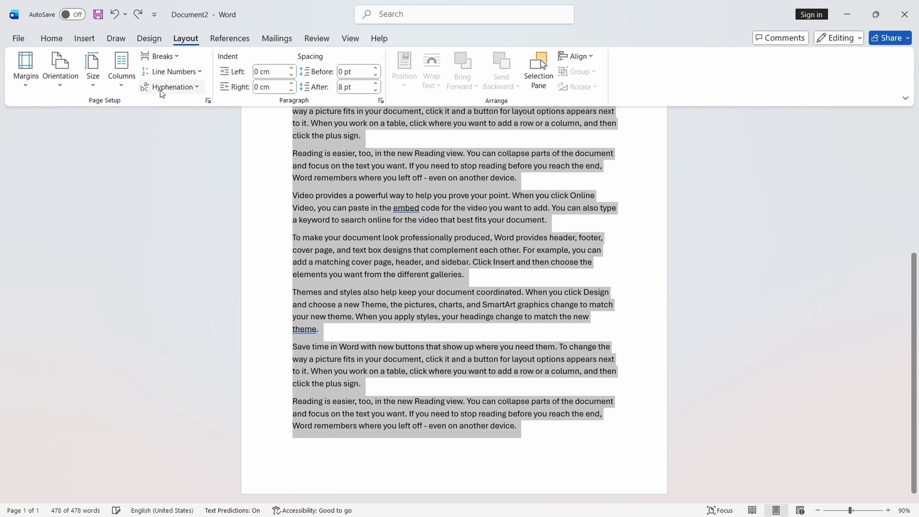
{"action": "left_click", "coordinate": [120, 78]}
{"action": "left_click", "coordinate": [145, 147]}
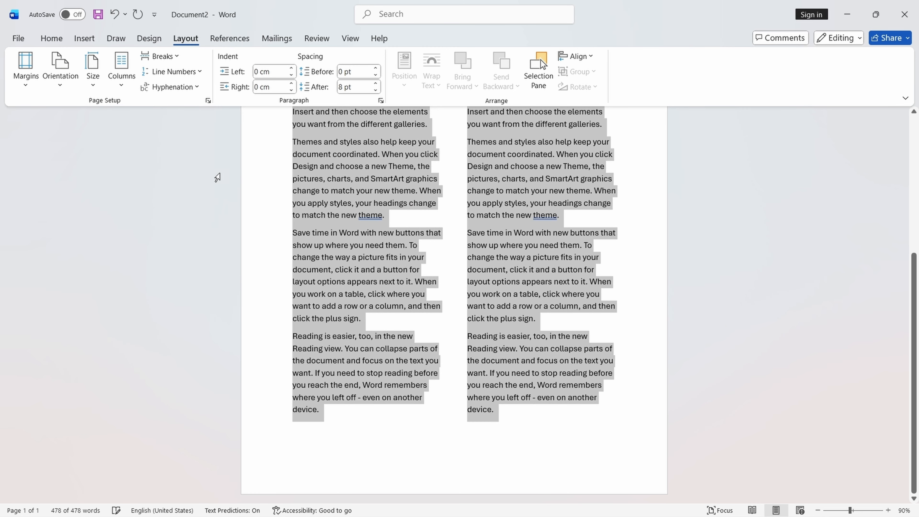
{"action": "scroll", "coordinate": [436, 250], "scroll_direction": "up", "scroll_amount": 6}
{"action": "scroll", "coordinate": [427, 286], "scroll_direction": "down", "scroll_amount": 5}
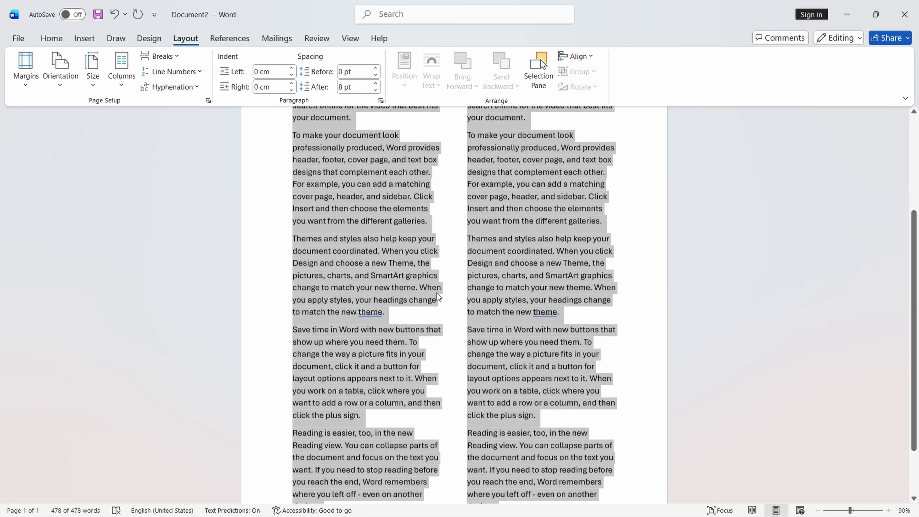
{"action": "left_click", "coordinate": [444, 290]}
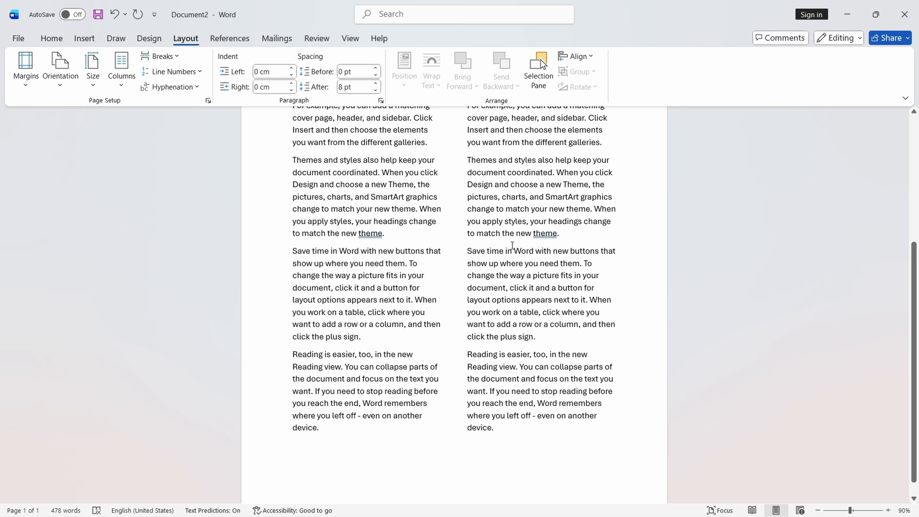
Delete all second-column text and the end of the first column after "Save time in Word with new buttons that".
{"action": "left_click_drag", "start_coordinate": [510, 441], "coordinate": [462, 142]}
{"action": "key", "text": "Delete"}
{"action": "scroll", "coordinate": [477, 348], "scroll_direction": "down", "scroll_amount": 2}
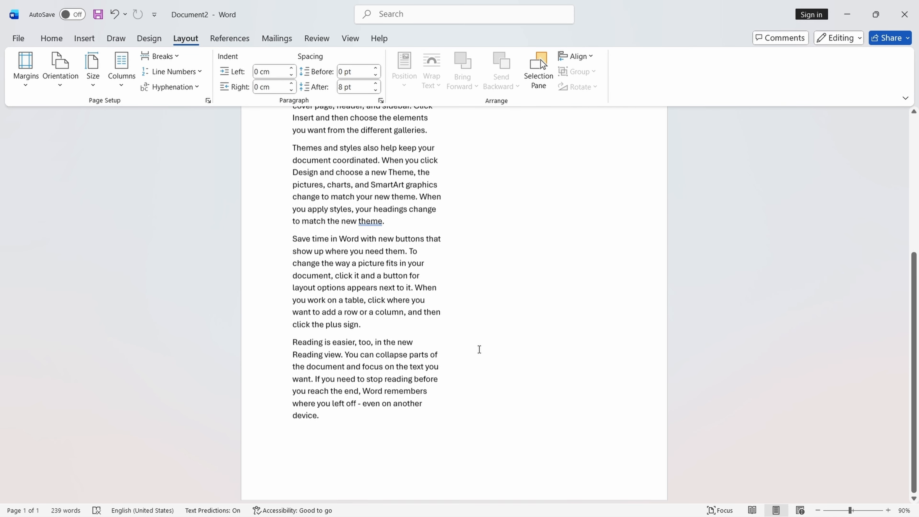
{"action": "left_click_drag", "start_coordinate": [328, 411], "coordinate": [312, 249]}
{"action": "key", "text": "Delete"}
{"action": "scroll", "coordinate": [447, 312], "scroll_direction": "up", "scroll_amount": 6}
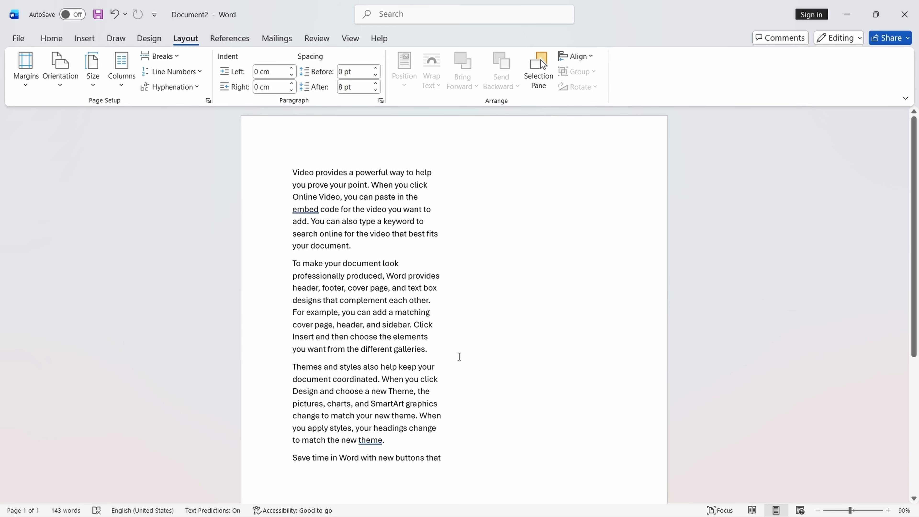
{"action": "scroll", "coordinate": [457, 357], "scroll_direction": "down", "scroll_amount": 3}
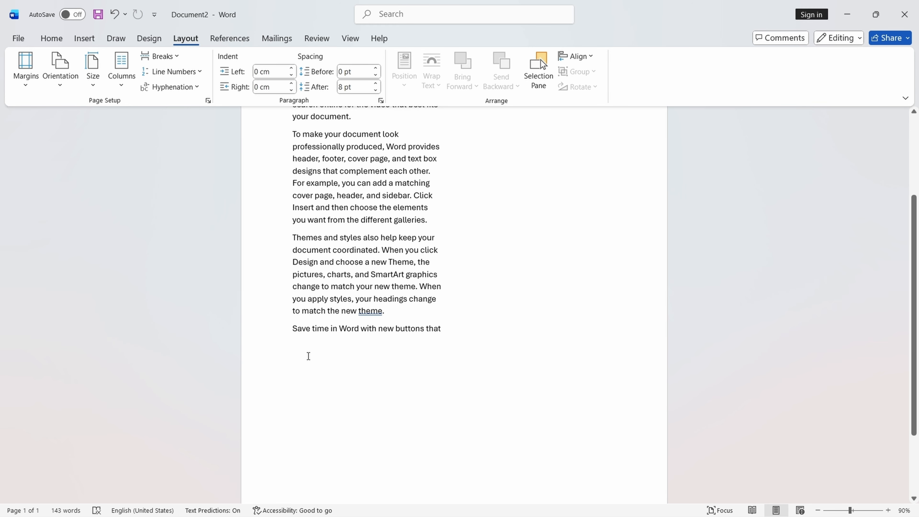
Generate new sample paragraphs with =rand() below "Save time in Word with new buttons that" and check how they fill the columns.
{"action": "key", "text": "Return"}
{"action": "type", "text": "Kagdfihjavd df. "}
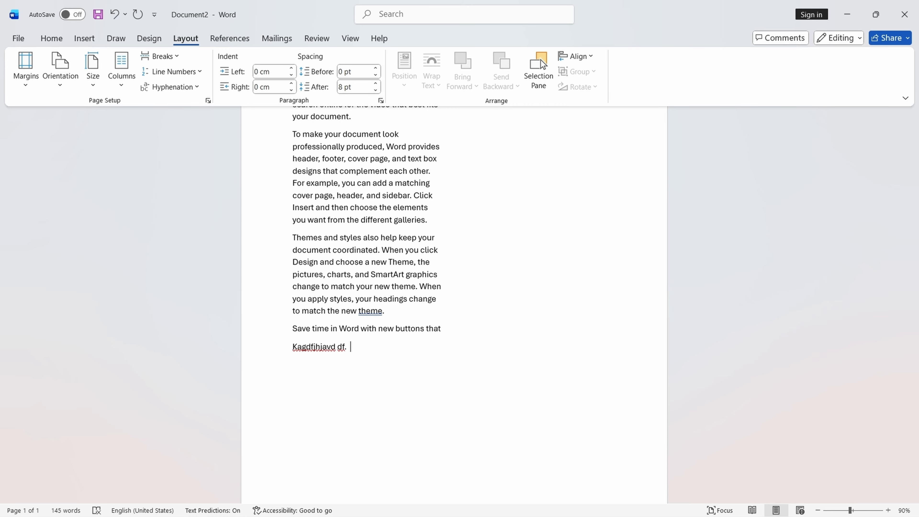
{"action": "type", "text": "=rand()"}
{"action": "left_click", "coordinate": [271, 350]}
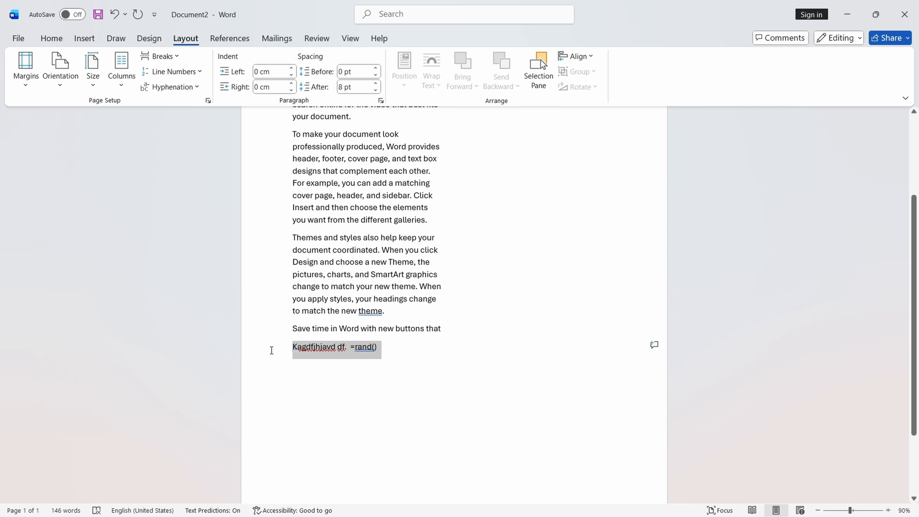
{"action": "type", "text": "=ran"}
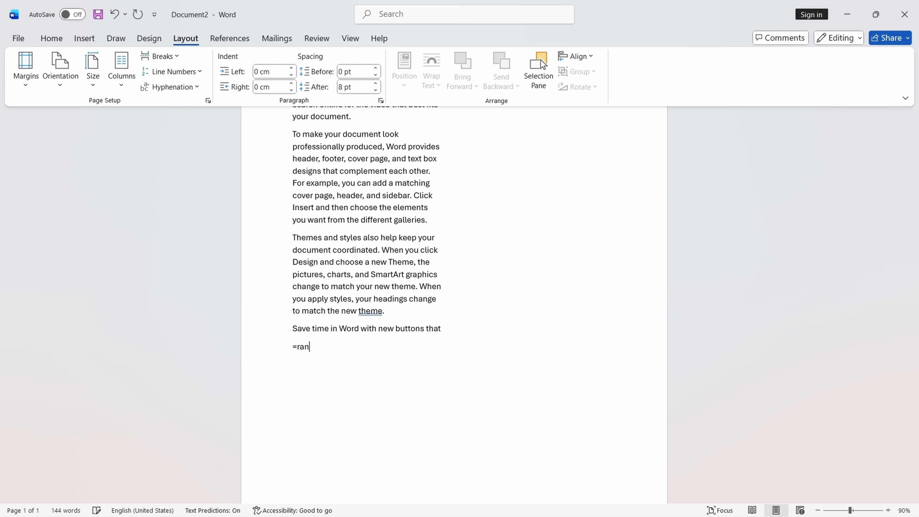
{"action": "type", "text": "d()"}
{"action": "key", "text": "Return"}
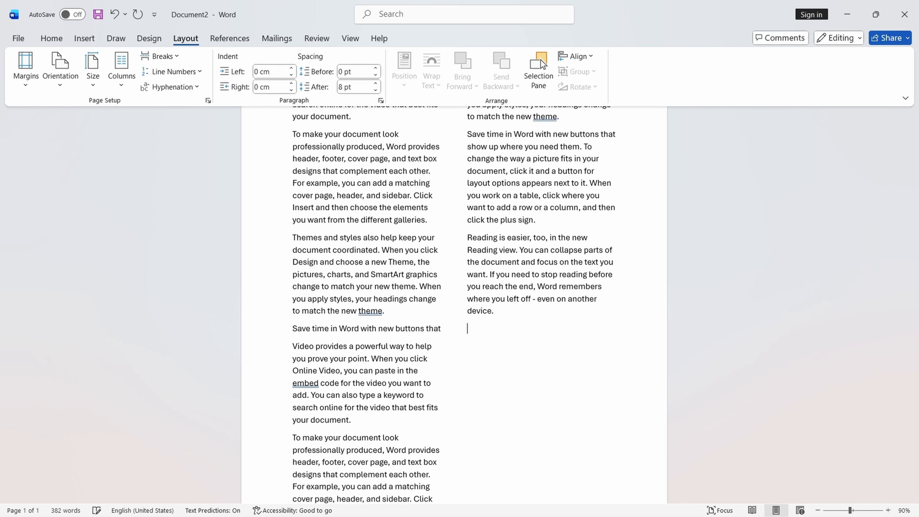
{"action": "scroll", "coordinate": [180, 373], "scroll_direction": "down", "scroll_amount": 3}
{"action": "scroll", "coordinate": [580, 181], "scroll_direction": "up", "scroll_amount": 6}
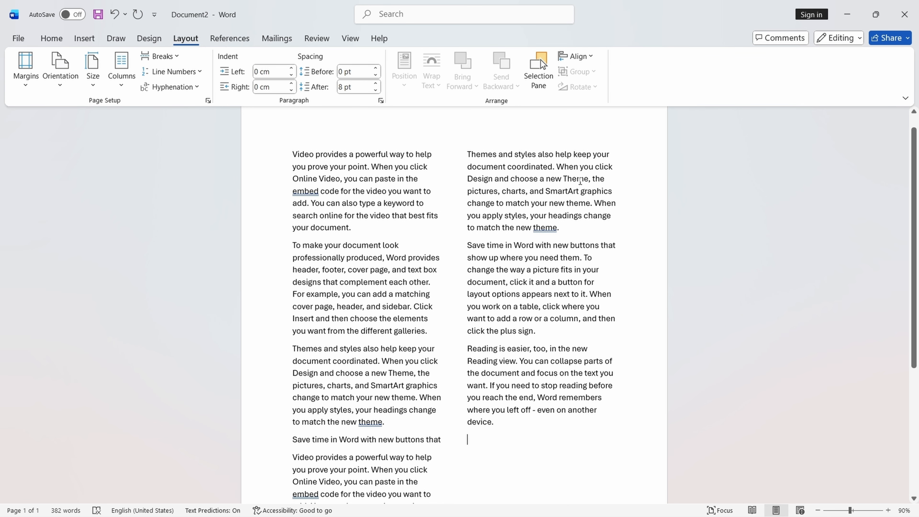
{"action": "scroll", "coordinate": [519, 404], "scroll_direction": "down", "scroll_amount": 3}
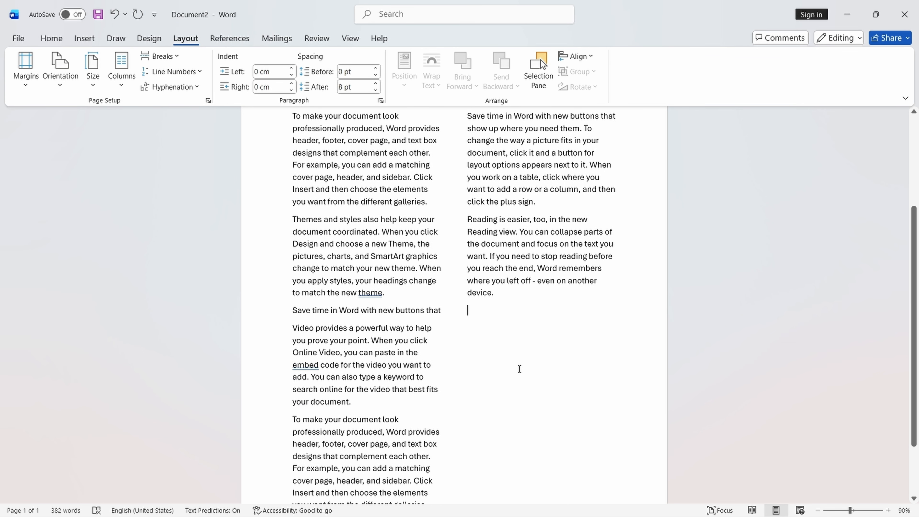
{"action": "scroll", "coordinate": [519, 369], "scroll_direction": "down", "scroll_amount": 2}
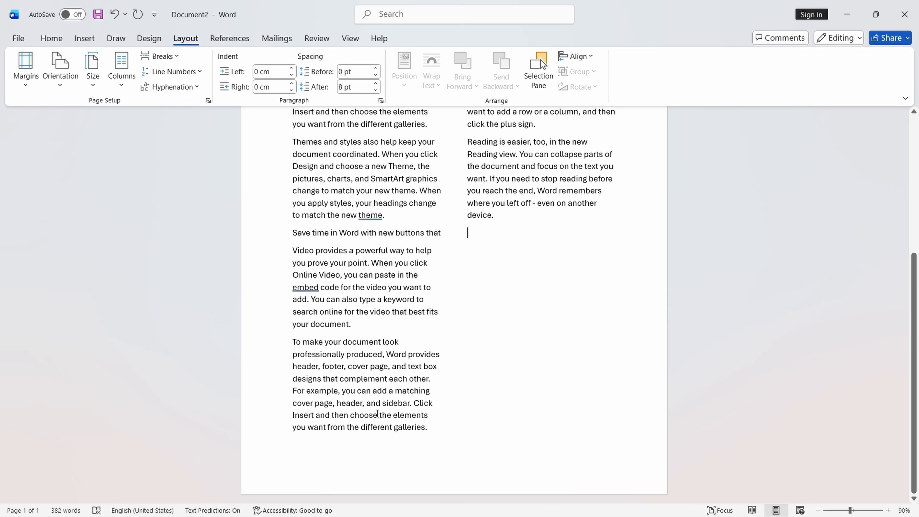
{"action": "scroll", "coordinate": [377, 413], "scroll_direction": "up", "scroll_amount": 2}
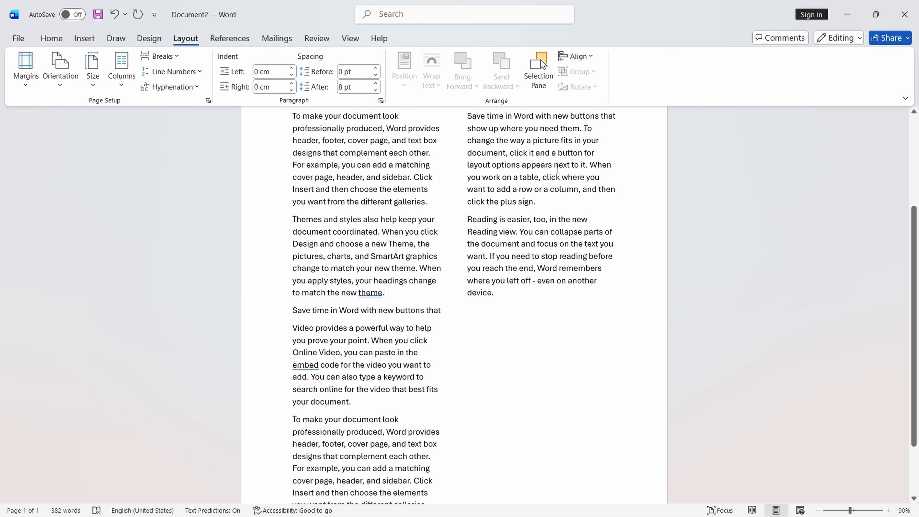
Insert a column break before the line "Save time in Word with new buttons that" and check the text flow.
{"action": "scroll", "coordinate": [553, 295], "scroll_direction": "up", "scroll_amount": 3}
{"action": "scroll", "coordinate": [553, 296], "scroll_direction": "down", "scroll_amount": 2}
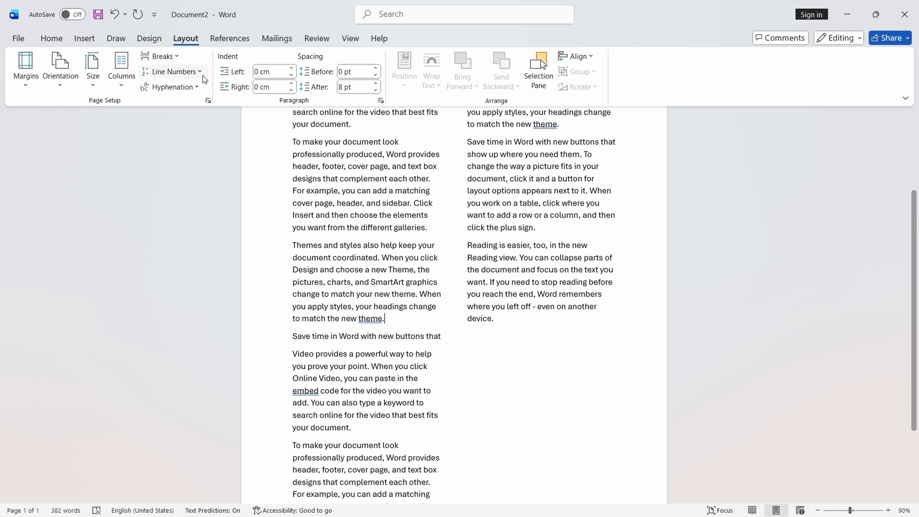
{"action": "left_click", "coordinate": [172, 59]}
{"action": "left_click", "coordinate": [406, 293]}
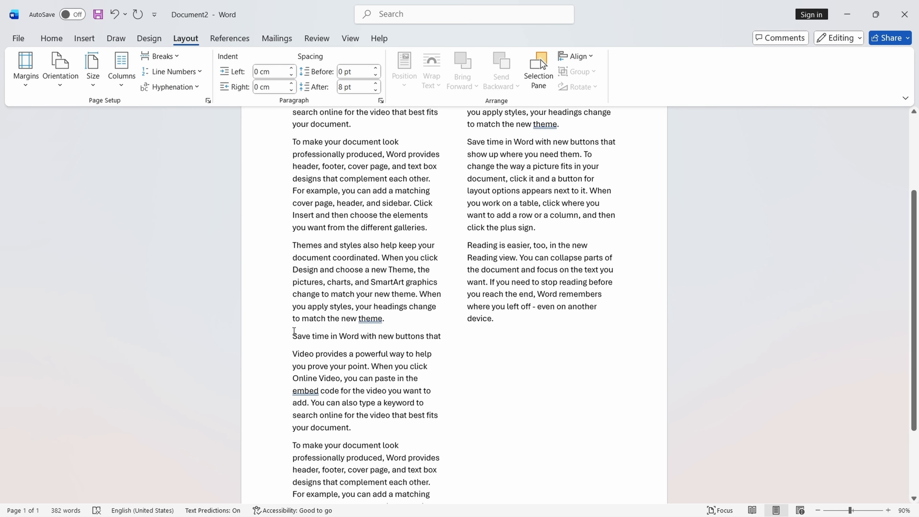
{"action": "left_click", "coordinate": [175, 59]}
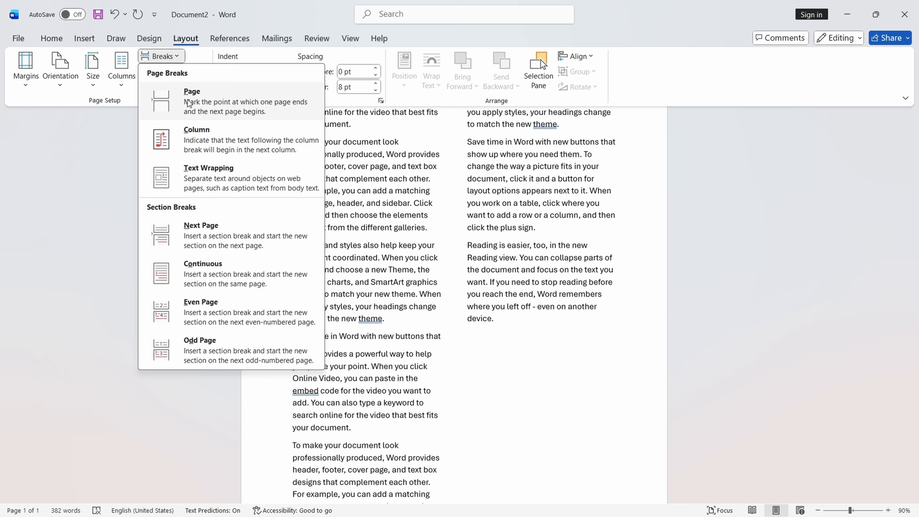
{"action": "left_click", "coordinate": [193, 137]}
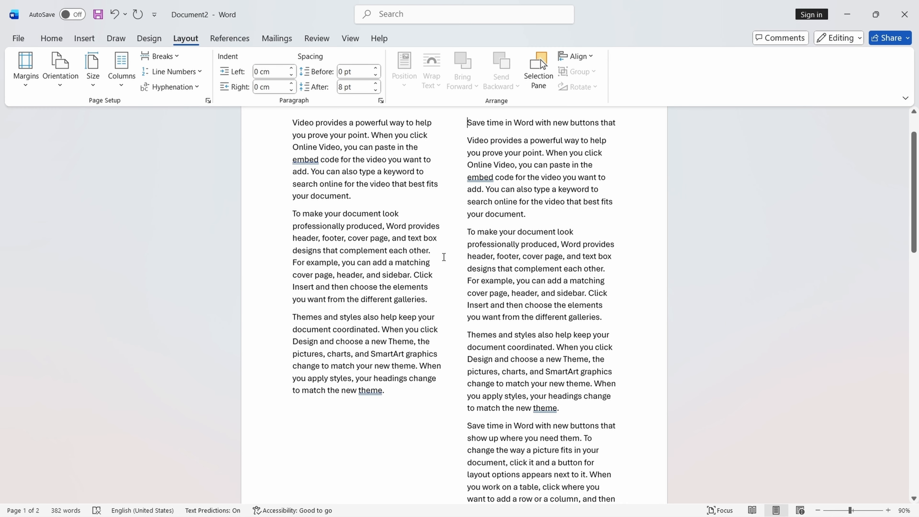
{"action": "scroll", "coordinate": [444, 257], "scroll_direction": "up", "scroll_amount": 2}
{"action": "scroll", "coordinate": [493, 386], "scroll_direction": "down", "scroll_amount": 10}
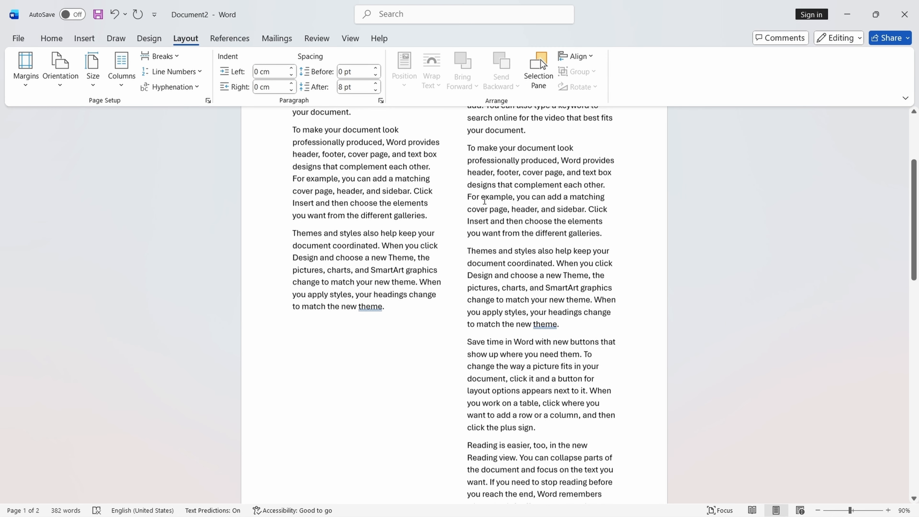
{"action": "scroll", "coordinate": [494, 397], "scroll_direction": "up", "scroll_amount": 7}
{"action": "scroll", "coordinate": [494, 397], "scroll_direction": "up", "scroll_amount": 3}
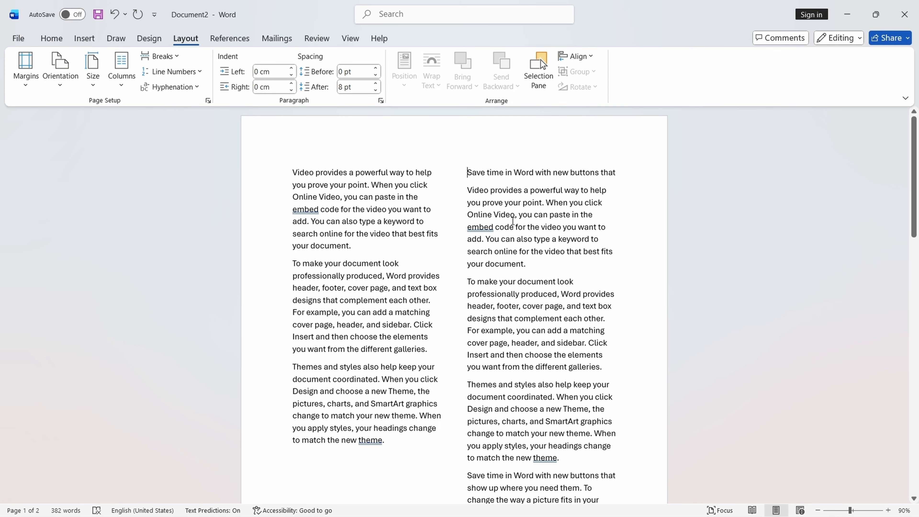
{"action": "scroll", "coordinate": [549, 232], "scroll_direction": "down", "scroll_amount": 5}
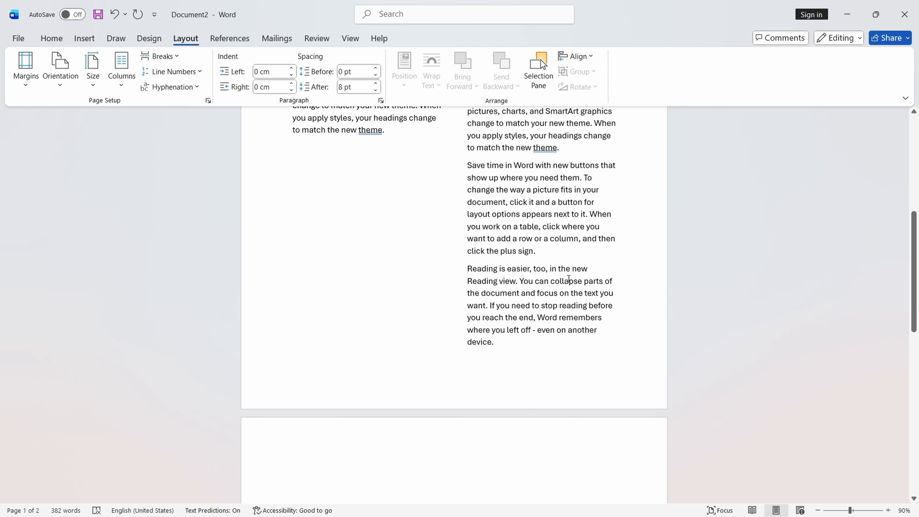
{"action": "scroll", "coordinate": [498, 178], "scroll_direction": "up", "scroll_amount": 3}
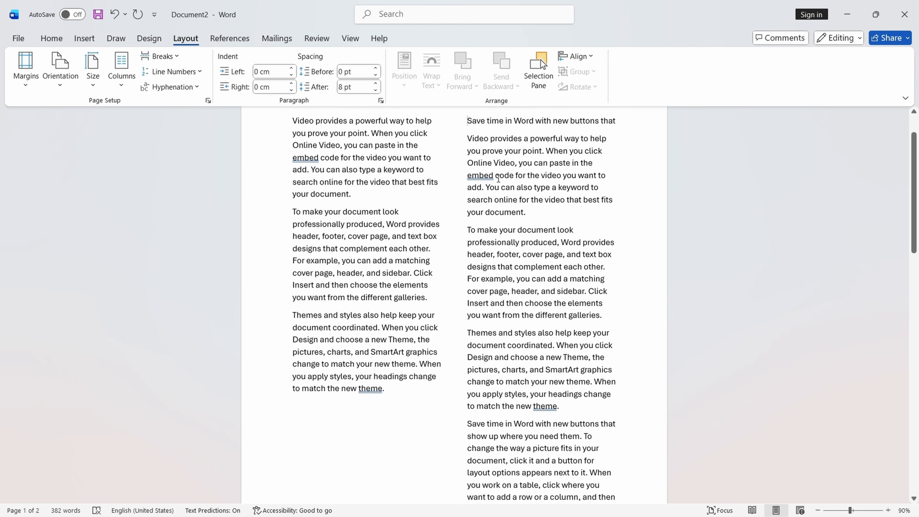
Undo the column break, the newly generated text, the deletions and the two-column layout.
{"action": "key", "text": "ctrl+z"}
{"action": "key", "text": "ctrl+z"}
{"action": "key", "text": "ctrl+z"}
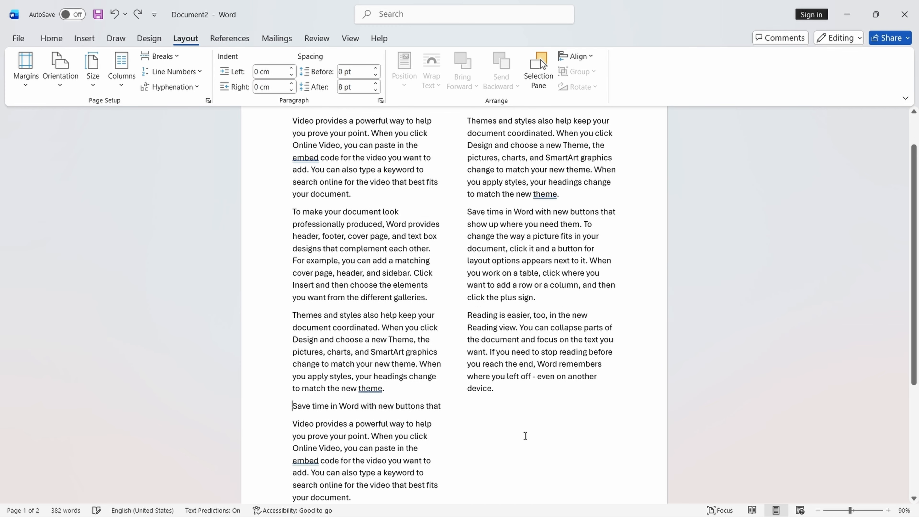
{"action": "key", "text": "ctrl+z"}
{"action": "key", "text": "ctrl+z"}
{"action": "key", "text": "ctrl+z"}
{"action": "key", "text": "ctrl+z"}
{"action": "key", "text": "ctrl+z"}
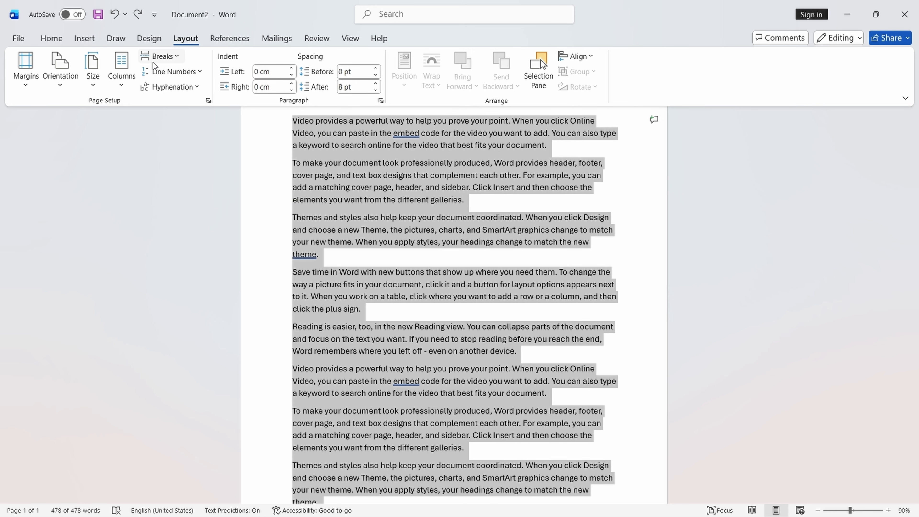
Review the available break types, including Text Wrapping, and clear the text selection.
{"action": "left_click", "coordinate": [160, 56]}
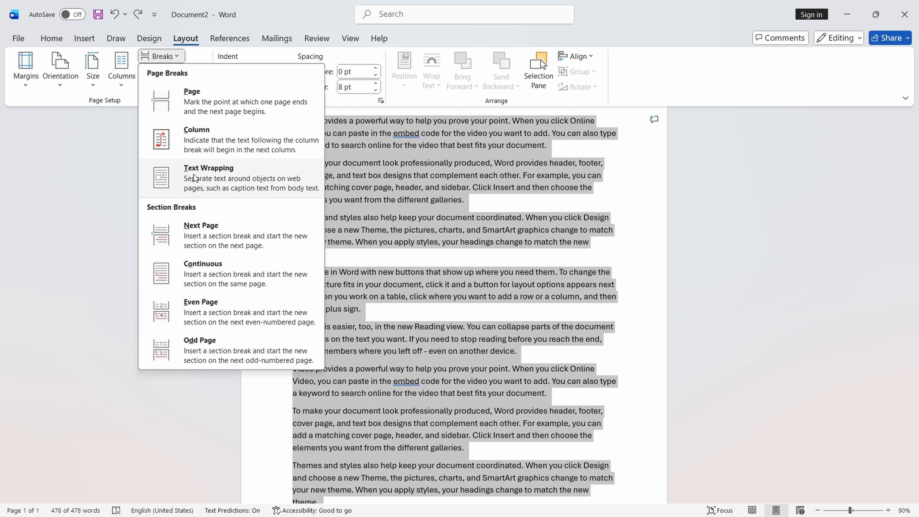
{"action": "left_click", "coordinate": [397, 255]}
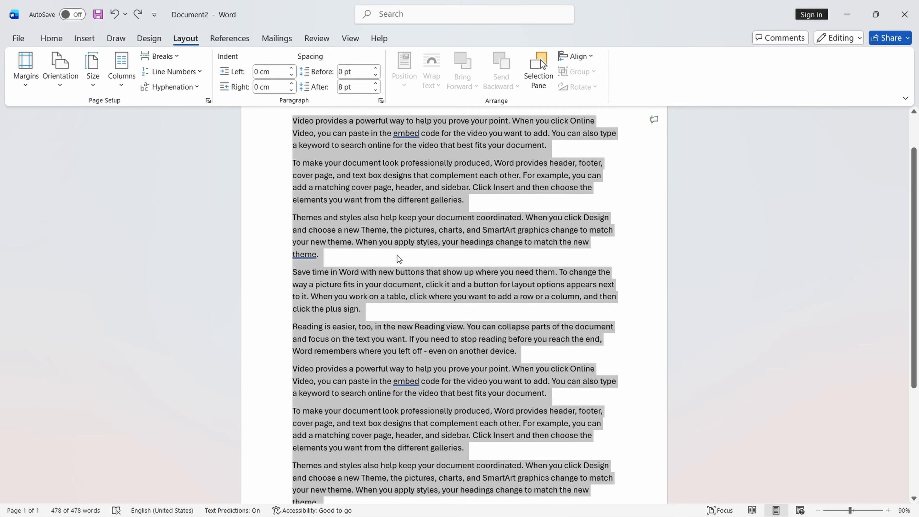
{"action": "left_click", "coordinate": [397, 255]}
{"action": "scroll", "coordinate": [319, 201], "scroll_direction": "down", "scroll_amount": 3}
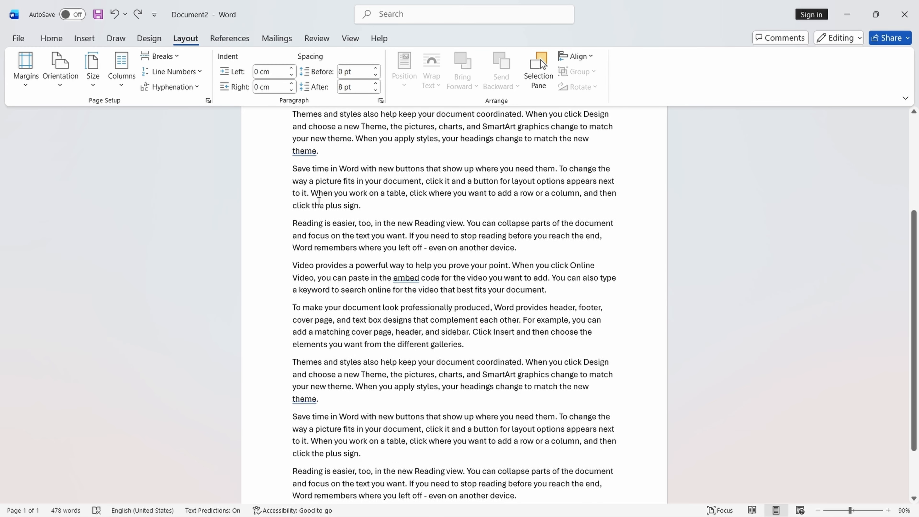
{"action": "scroll", "coordinate": [307, 180], "scroll_direction": "up", "scroll_amount": 3}
Try splitting the second paragraph before "For example, you can add" twice, undoing the split each time.
{"action": "left_click_drag", "start_coordinate": [293, 160], "coordinate": [464, 212]}
{"action": "left_click", "coordinate": [478, 208]}
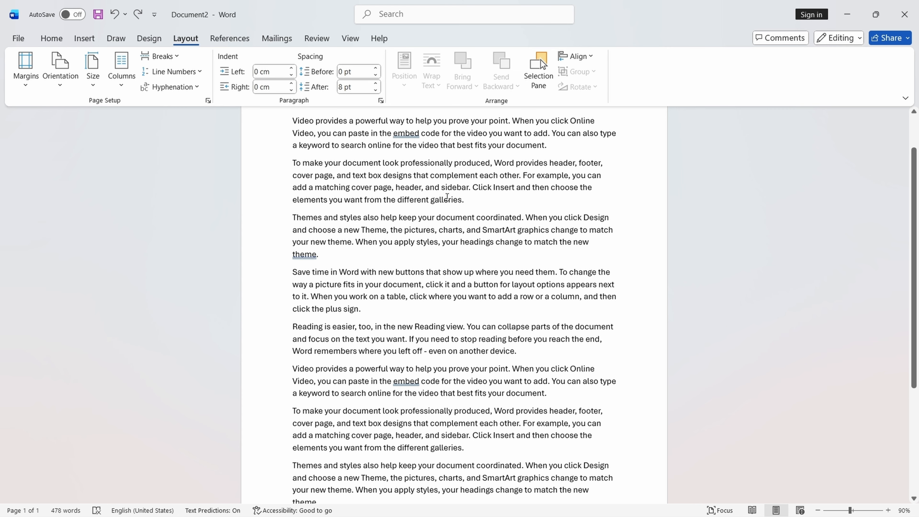
{"action": "left_click", "coordinate": [523, 176]}
{"action": "key", "text": "Return"}
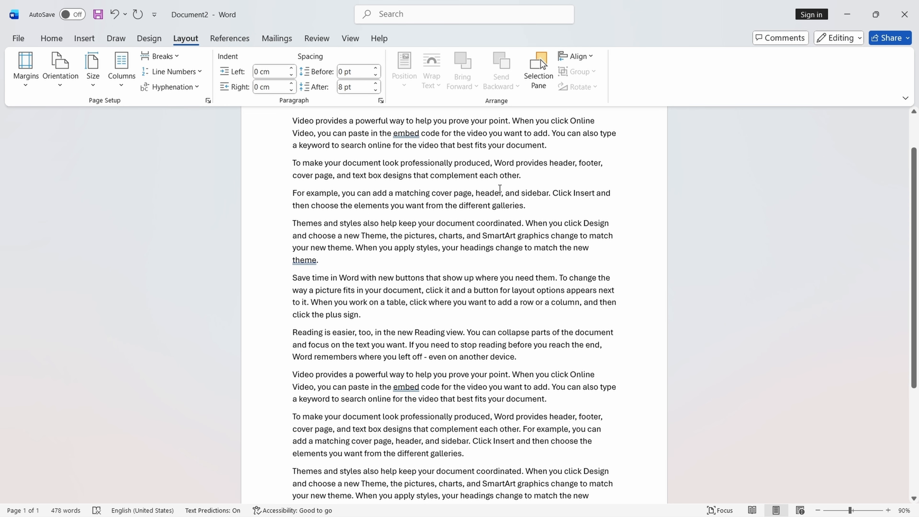
{"action": "key", "text": "ctrl+z"}
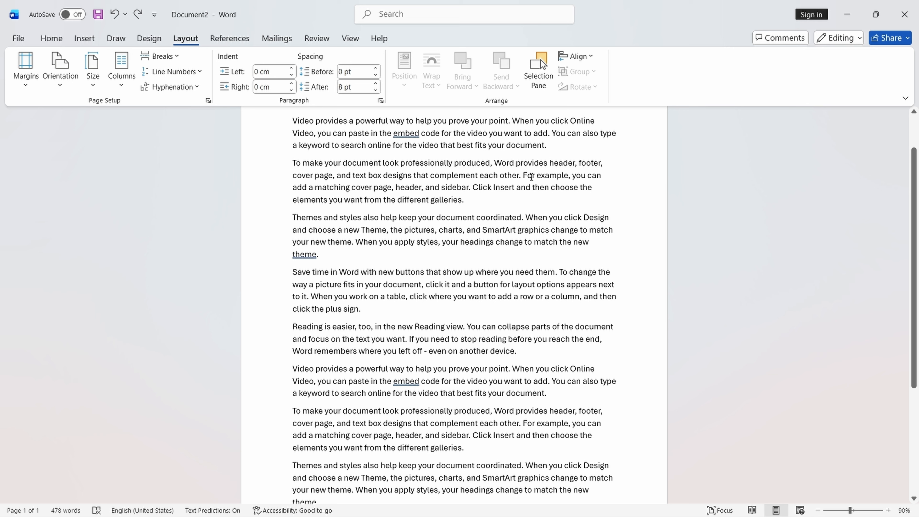
{"action": "key", "text": "Return"}
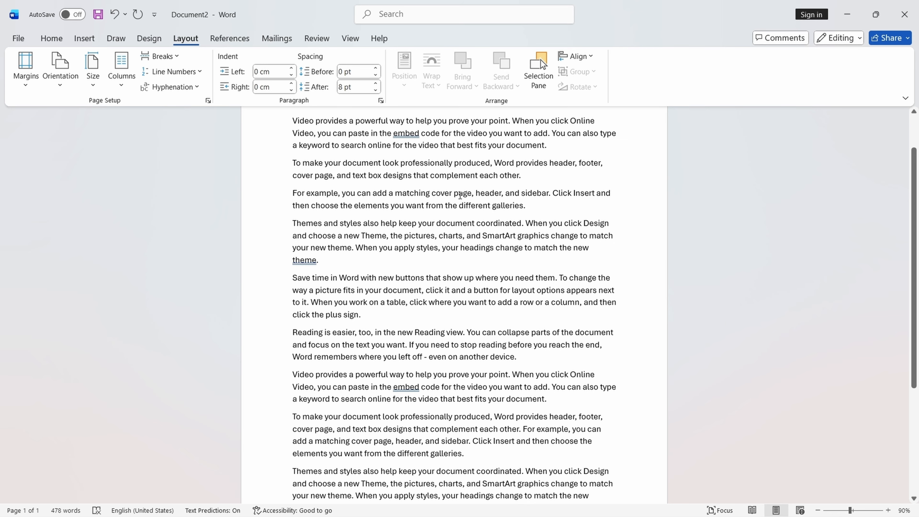
{"action": "key", "text": "ctrl+z"}
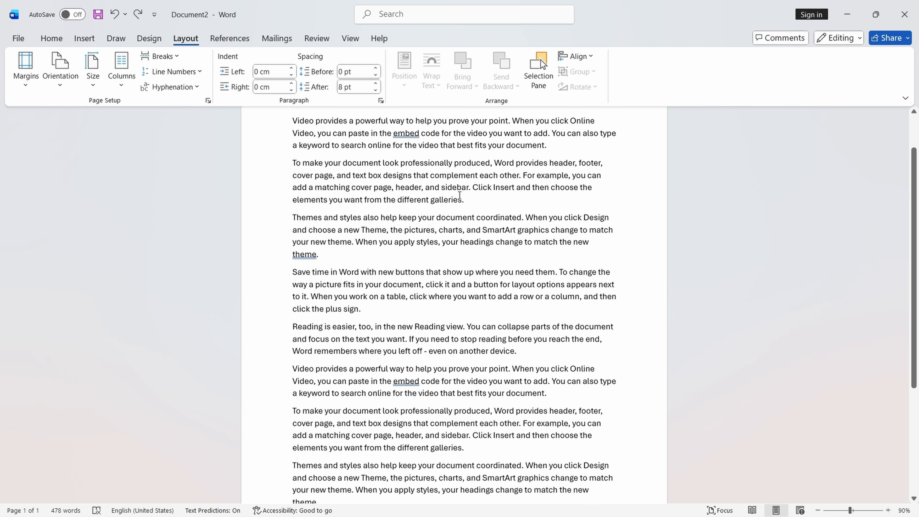
Try a text wrapping break before "For example, you can add" in the second paragraph, and remove it again.
{"action": "left_click", "coordinate": [159, 56]}
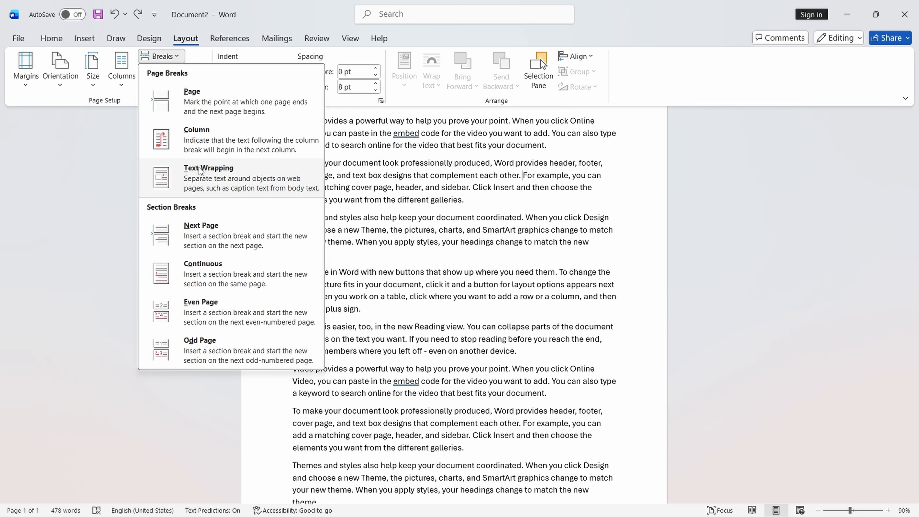
{"action": "left_click", "coordinate": [523, 178]}
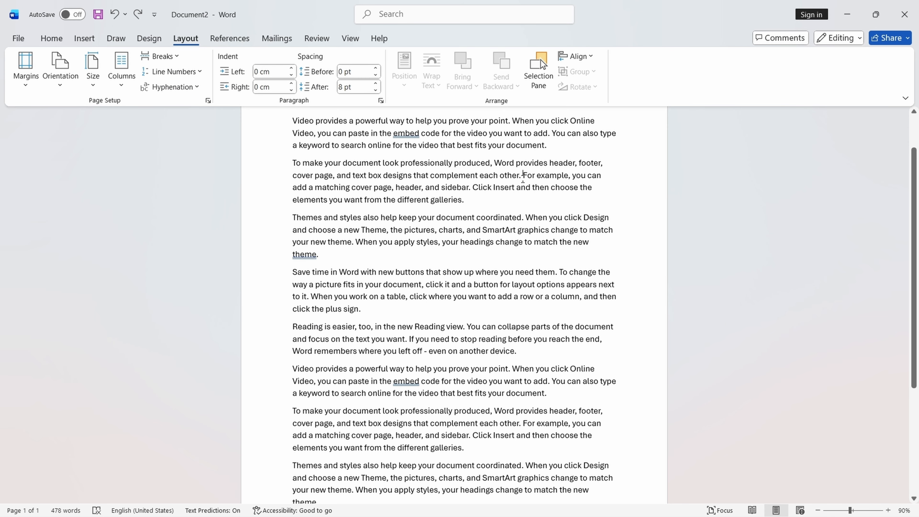
{"action": "left_click", "coordinate": [159, 56]}
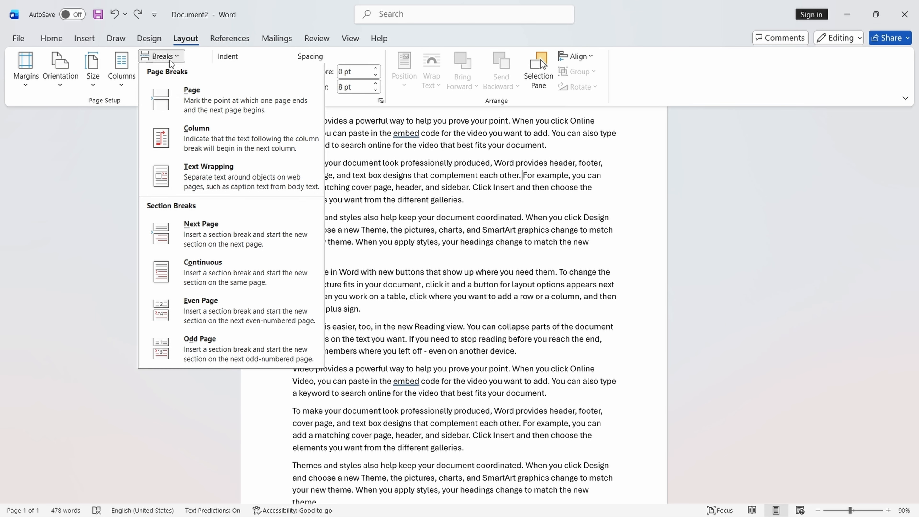
{"action": "left_click", "coordinate": [195, 180]}
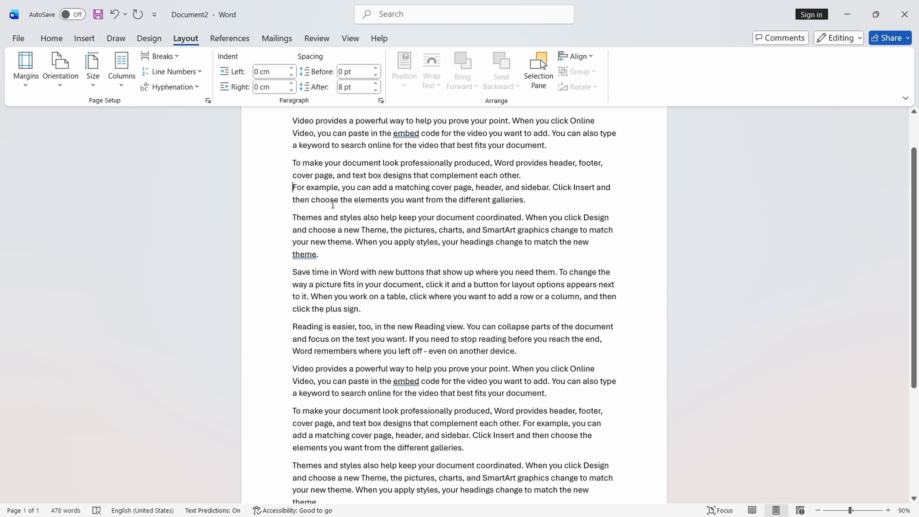
{"action": "key", "text": "BackSpace"}
Show the paragraph marks and other hidden formatting symbols, and look through the document's paragraphs.
{"action": "scroll", "coordinate": [337, 206], "scroll_direction": "up", "scroll_amount": 2}
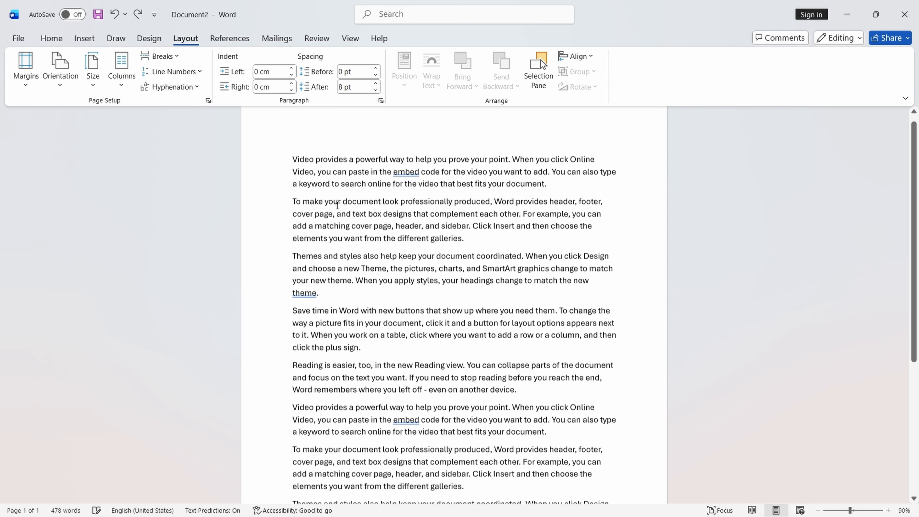
{"action": "left_click", "coordinate": [51, 42]}
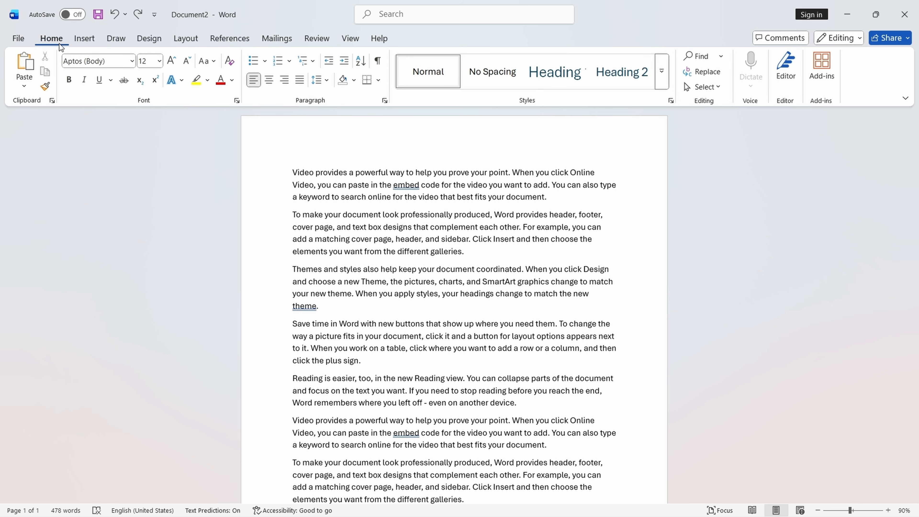
{"action": "left_click", "coordinate": [378, 61]}
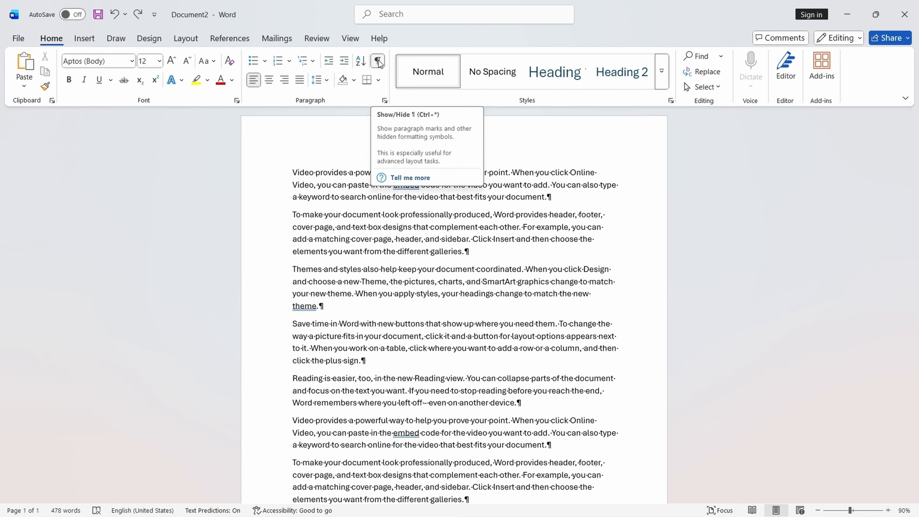
{"action": "left_click", "coordinate": [183, 39]}
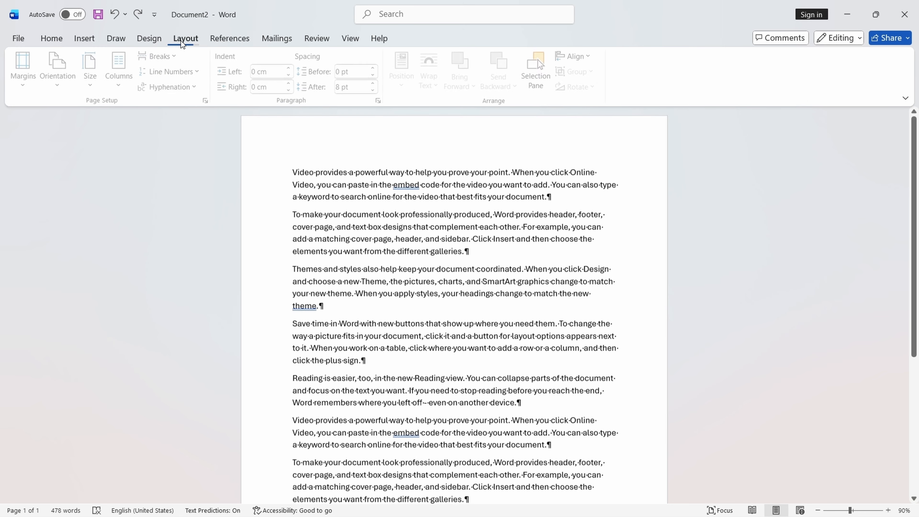
{"action": "scroll", "coordinate": [505, 164], "scroll_direction": "down", "scroll_amount": 2}
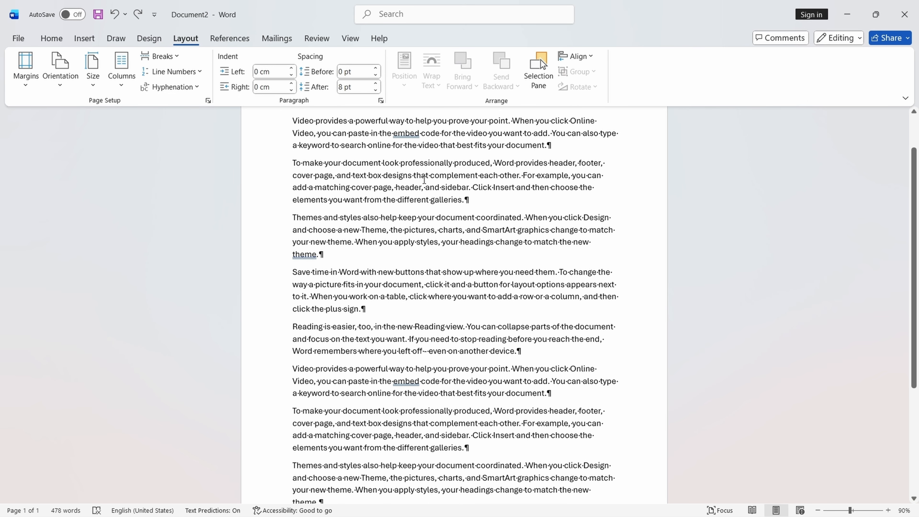
{"action": "scroll", "coordinate": [340, 247], "scroll_direction": "down", "scroll_amount": 5}
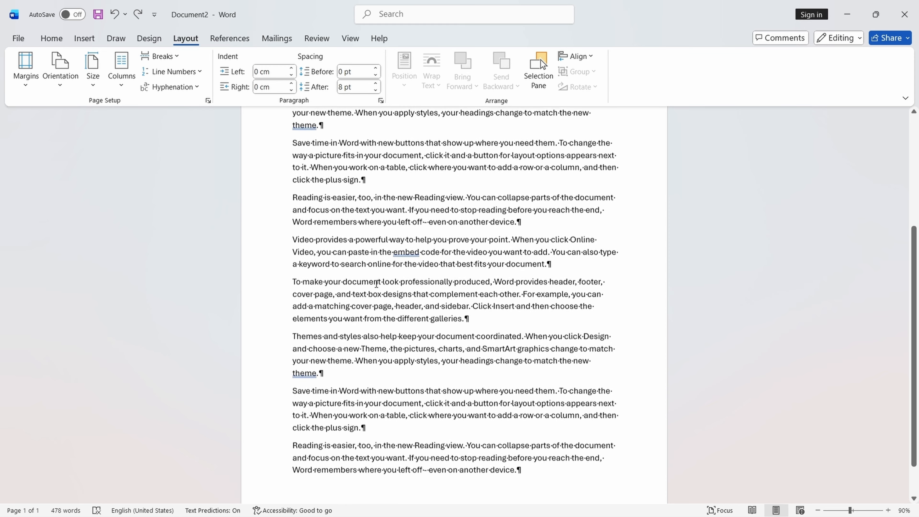
{"action": "scroll", "coordinate": [383, 296], "scroll_direction": "up", "scroll_amount": 5}
{"action": "scroll", "coordinate": [383, 296], "scroll_direction": "up", "scroll_amount": 2}
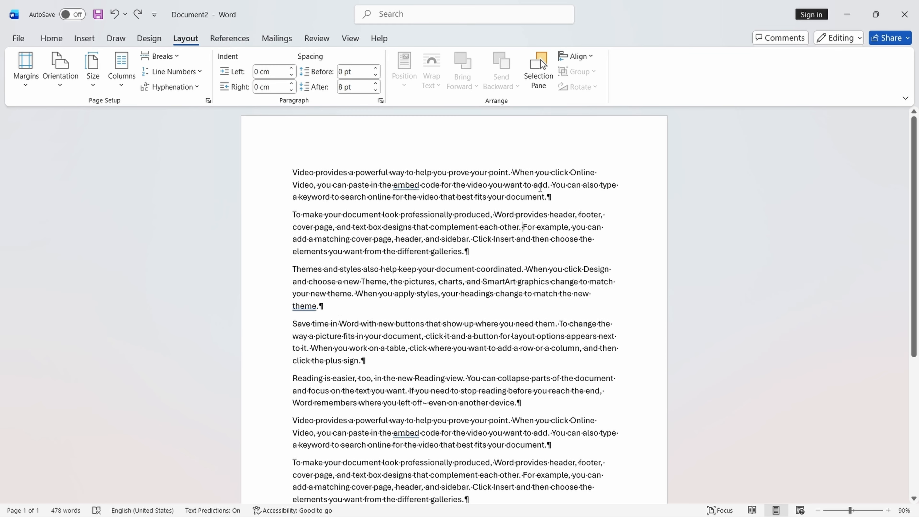
Try splitting the second paragraph before "For example, you can add" with a paragraph mark, compare the paragraph marks, and rejoin the text.
{"action": "left_click", "coordinate": [522, 226]}
{"action": "key", "text": "Return"}
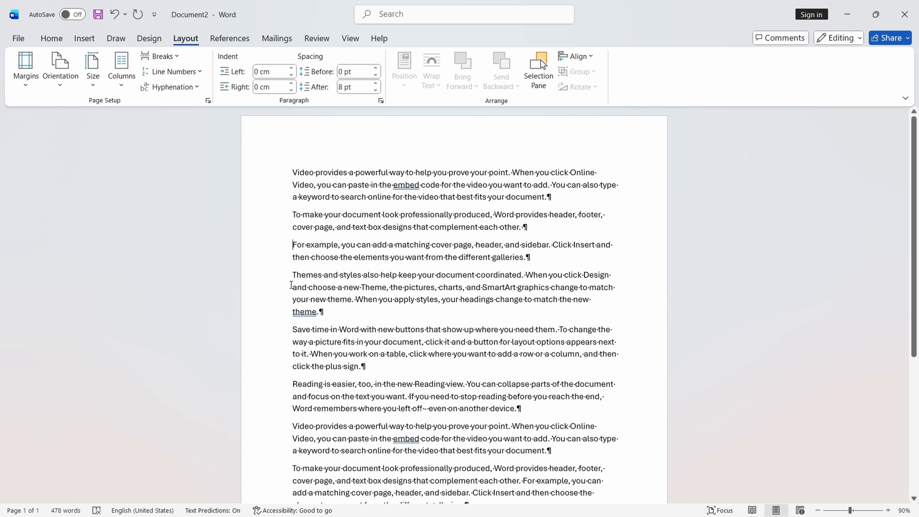
{"action": "left_click", "coordinate": [322, 312]}
{"action": "scroll", "coordinate": [371, 297], "scroll_direction": "down", "scroll_amount": 2}
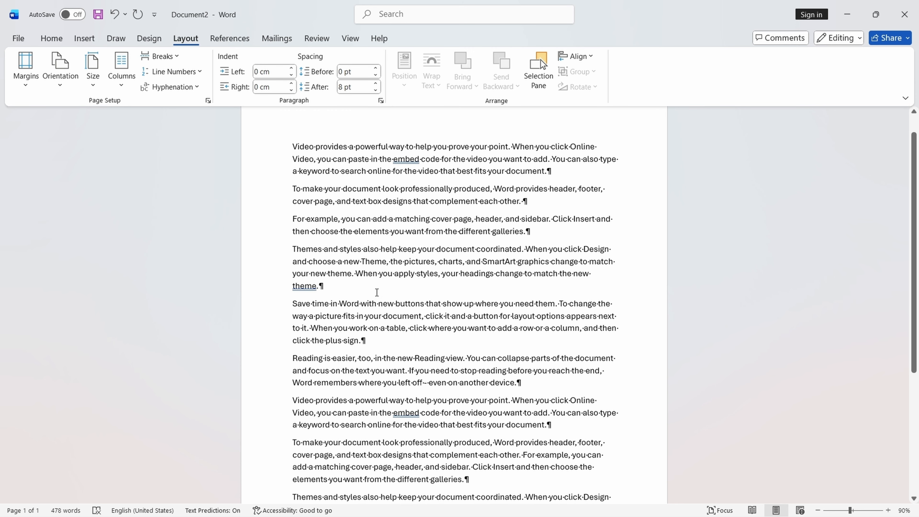
{"action": "scroll", "coordinate": [377, 293], "scroll_direction": "down", "scroll_amount": 4}
{"action": "scroll", "coordinate": [376, 292], "scroll_direction": "up", "scroll_amount": 5}
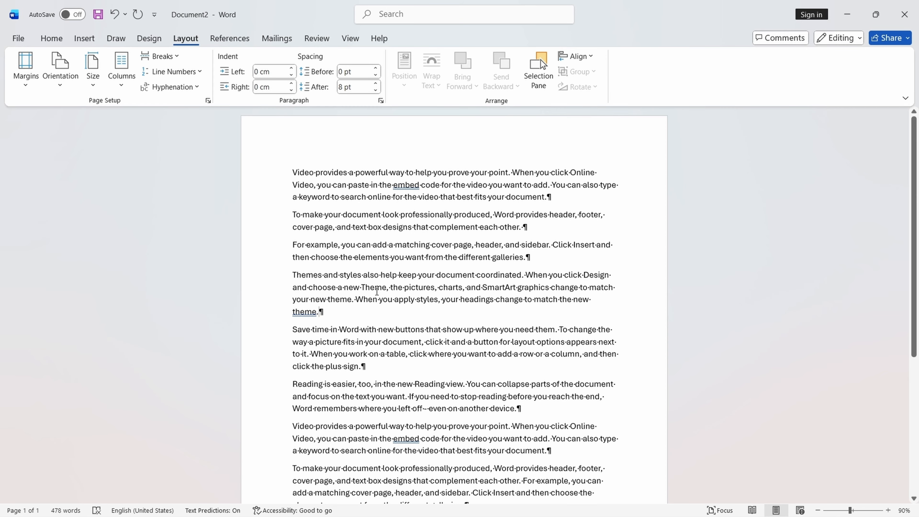
{"action": "left_click", "coordinate": [524, 227]}
{"action": "key", "text": "Delete"}
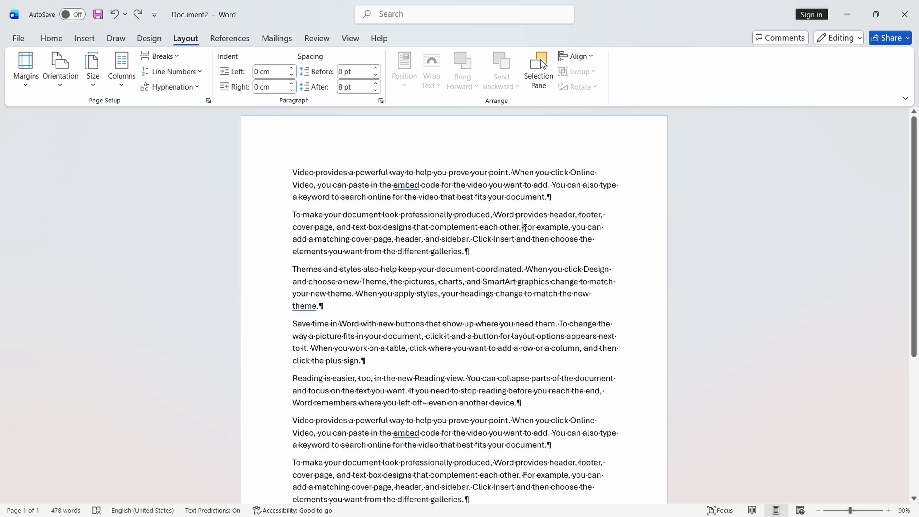
Insert a text wrapping break before "For example, you can add" in the second paragraph and examine the whole paragraph by selecting it.
{"action": "left_click", "coordinate": [154, 58]}
{"action": "left_click", "coordinate": [208, 177]}
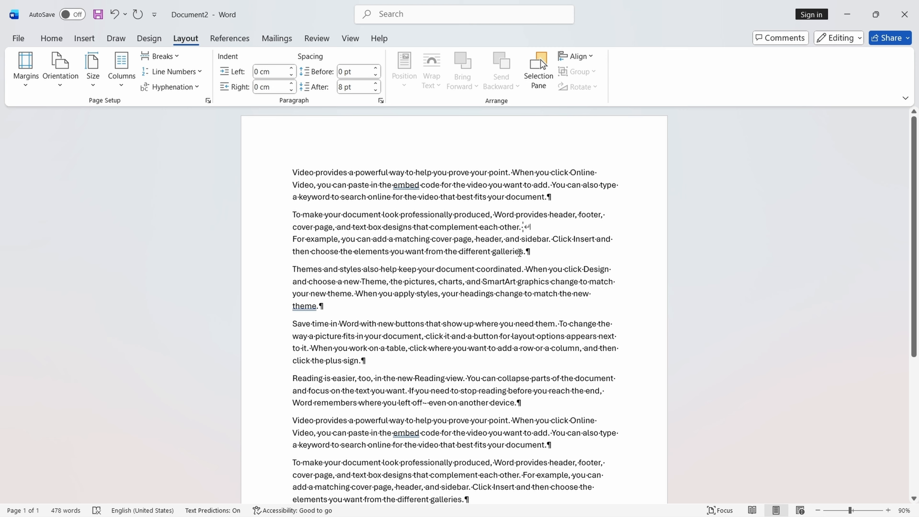
{"action": "left_click_drag", "start_coordinate": [307, 211], "coordinate": [524, 251]}
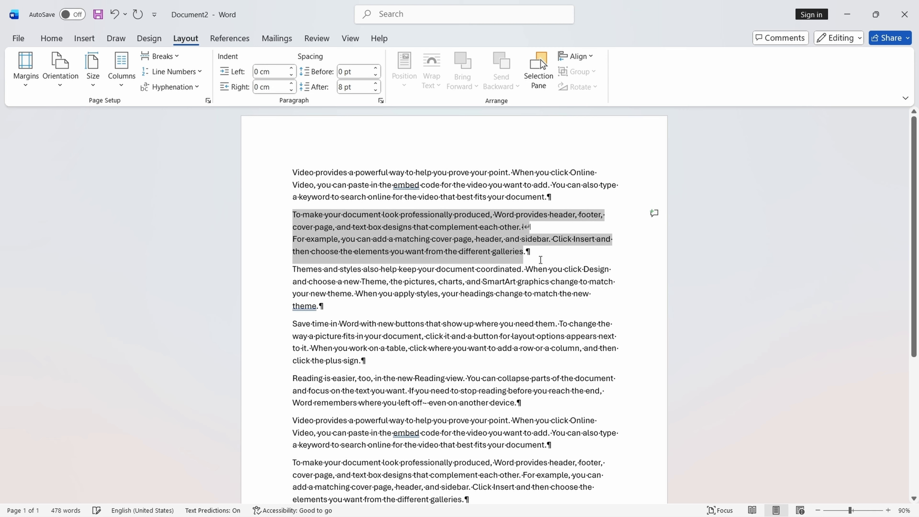
{"action": "left_click", "coordinate": [525, 250]}
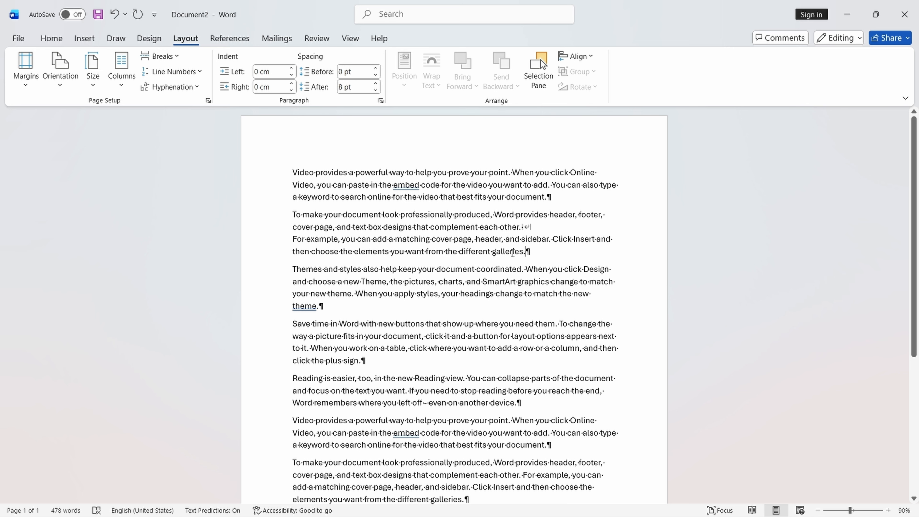
{"action": "left_click_drag", "start_coordinate": [293, 218], "coordinate": [530, 252]}
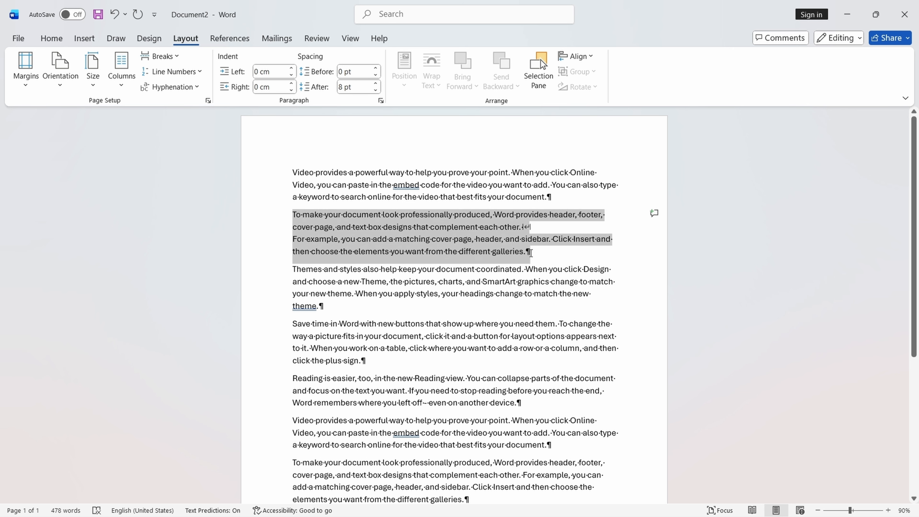
{"action": "left_click", "coordinate": [541, 255]}
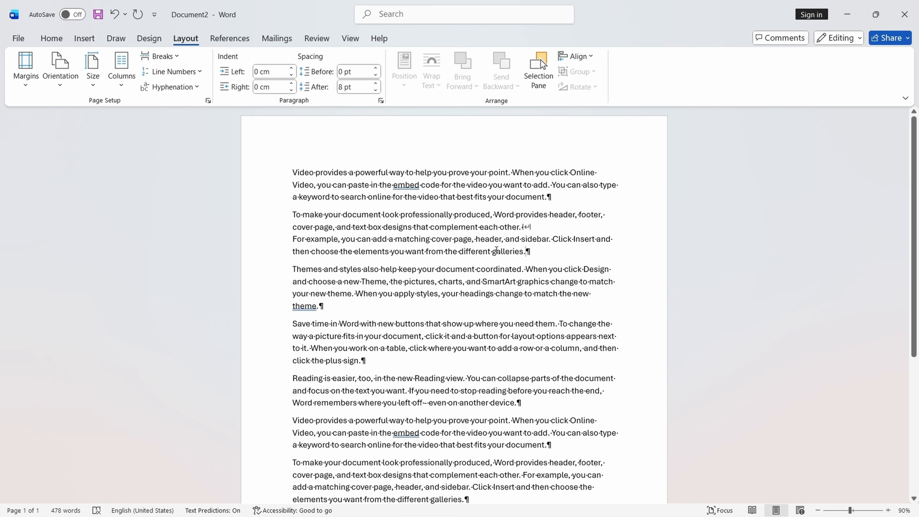
Try inserting a page break at the end of the document, and undo it.
{"action": "scroll", "coordinate": [497, 250], "scroll_direction": "down", "scroll_amount": 6}
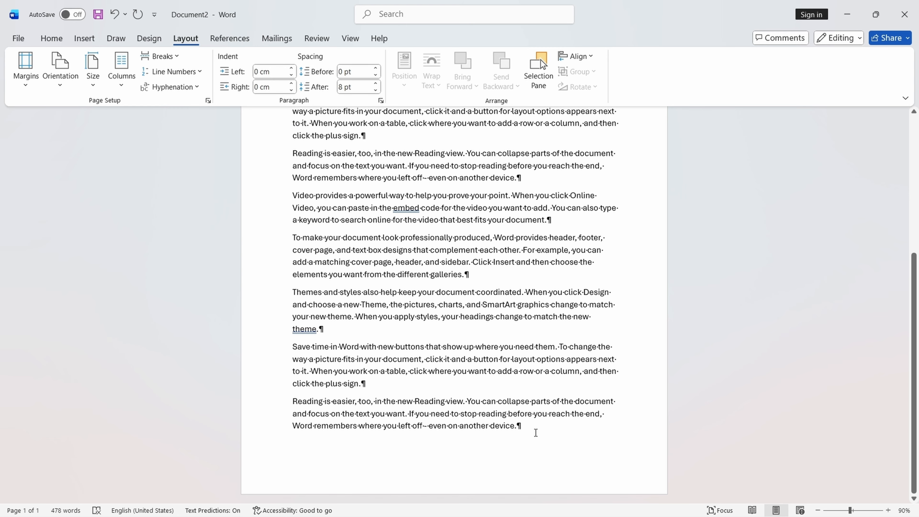
{"action": "key", "text": "ctrl+Return"}
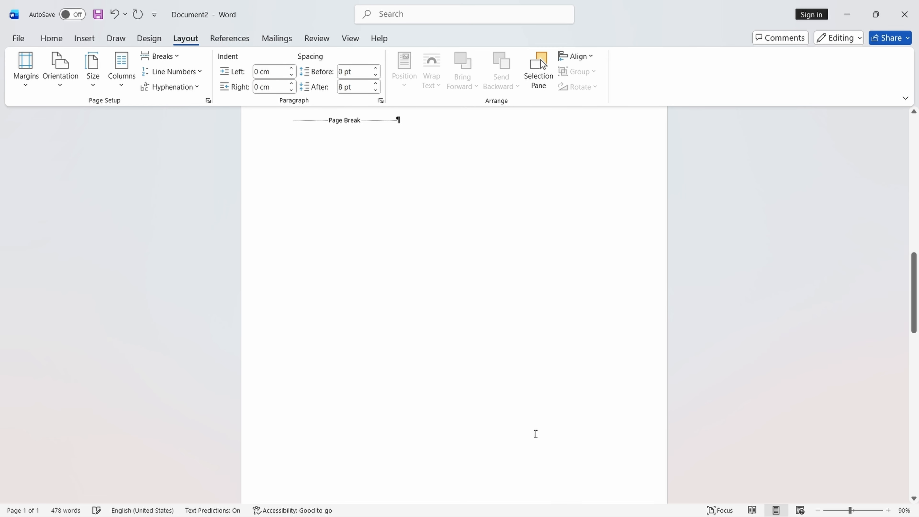
{"action": "scroll", "coordinate": [451, 426], "scroll_direction": "up", "scroll_amount": 2}
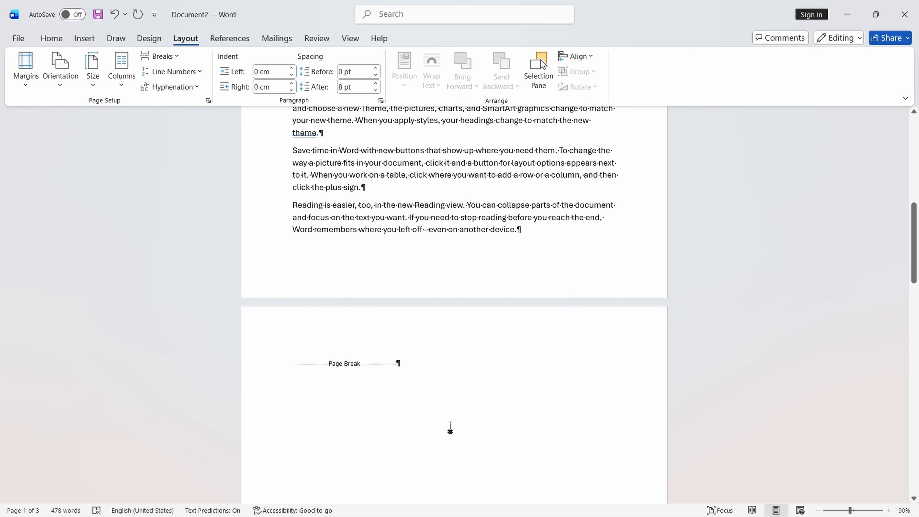
{"action": "key", "text": "ctrl+z"}
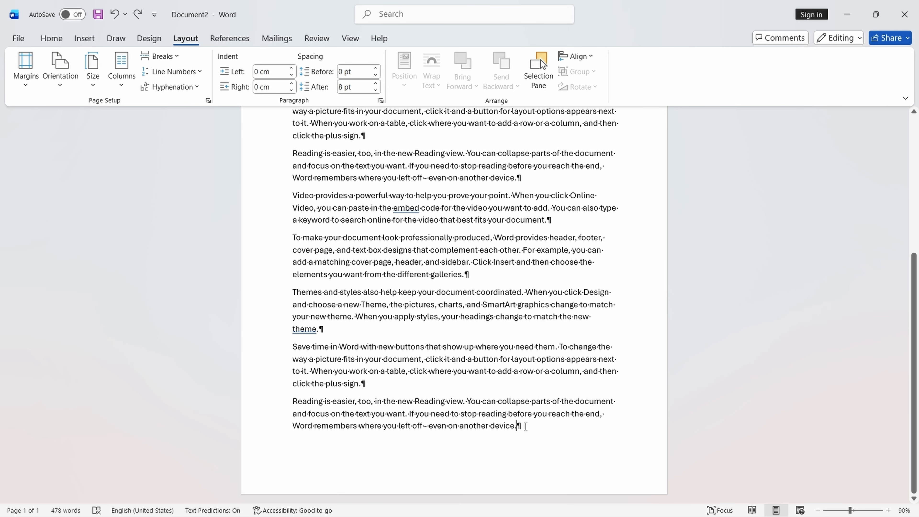
Start a new paragraph after the document's last paragraph and hide the formatting marks.
{"action": "key", "text": "Return"}
{"action": "scroll", "coordinate": [405, 412], "scroll_direction": "down", "scroll_amount": 4}
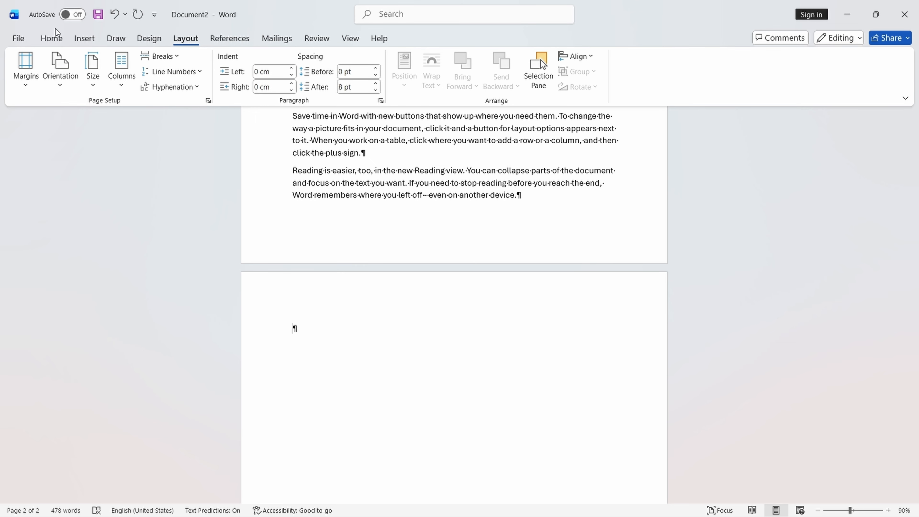
{"action": "left_click", "coordinate": [54, 36]}
{"action": "left_click", "coordinate": [377, 60]}
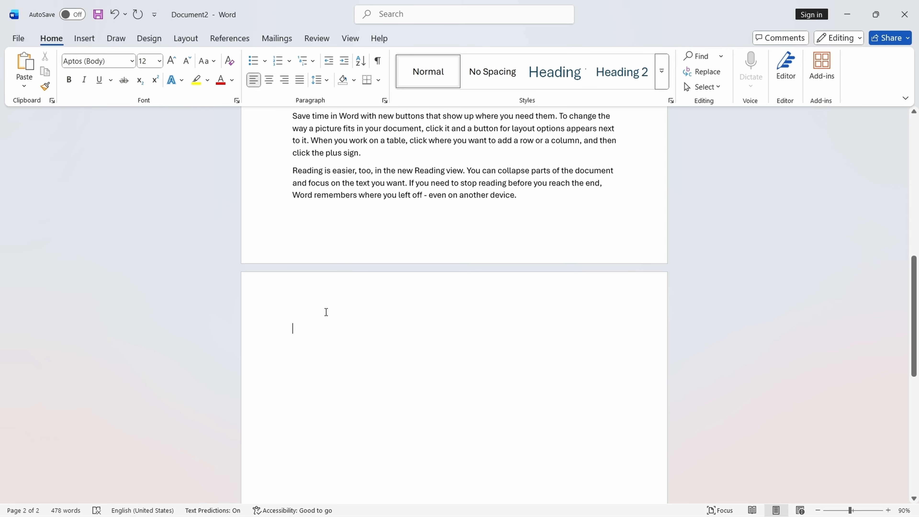
Enter "Computer" as the first line of the second page and start a new line below it.
{"action": "type", "text": "compute"}
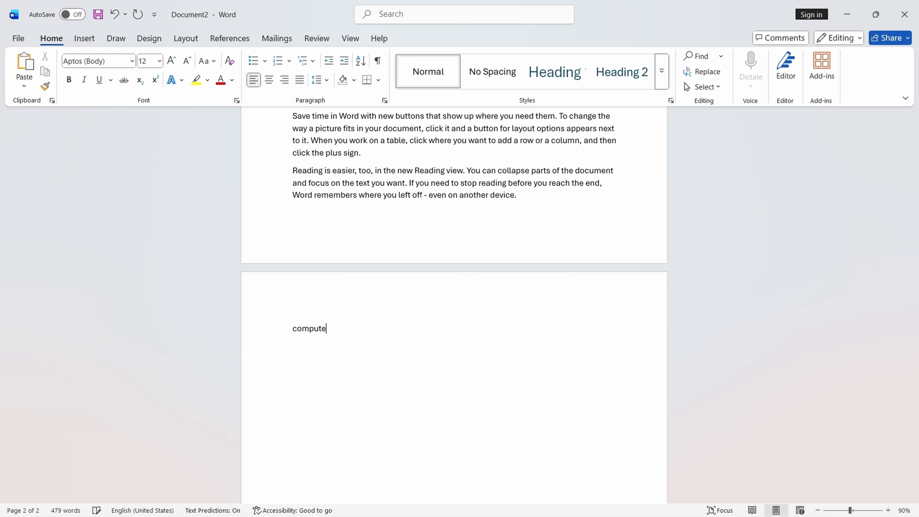
{"action": "type", "text": "r"}
{"action": "key", "text": "Return"}
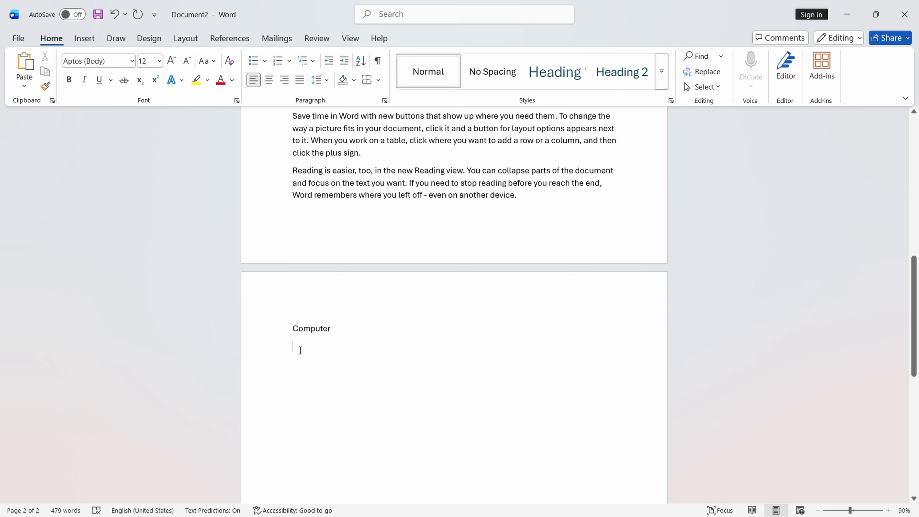
Start a bulleted list under "Computer" with filler items "Gvkajsygdfyv", "Ljluaugsd cl", "Lauyigs dfc" and "Kahjsgdcglajhgsdfhb k adsfl a slkdkfjgl lasdkjfh".
{"action": "left_click", "coordinate": [86, 39]}
{"action": "left_click", "coordinate": [52, 38]}
{"action": "left_click", "coordinate": [253, 61]}
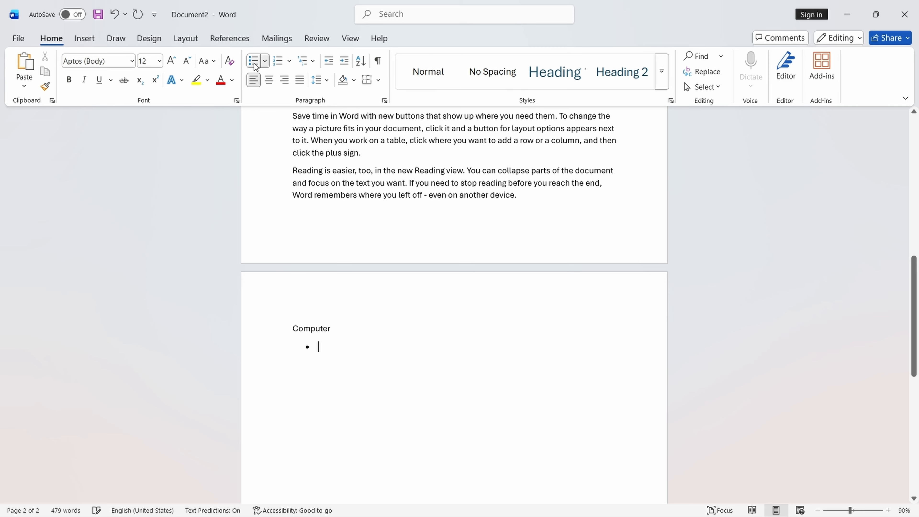
{"action": "type", "text": "Gvkajsygdfyv "}
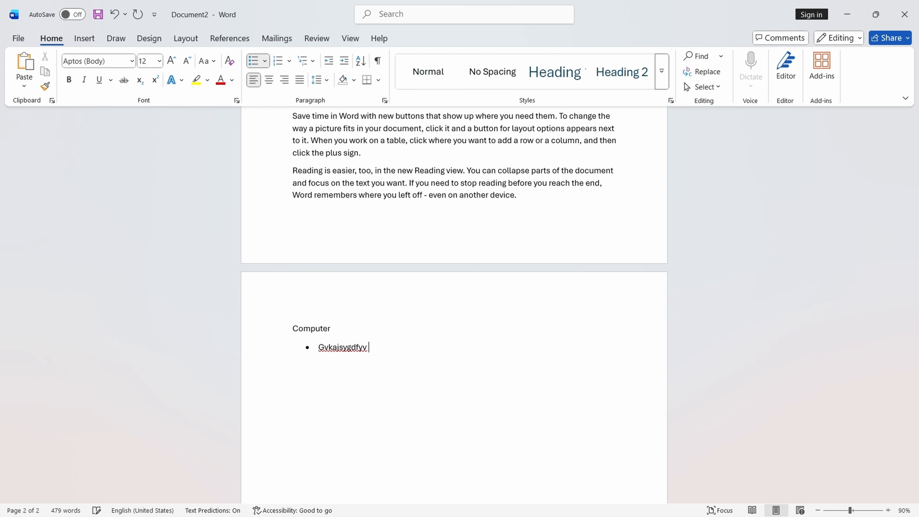
{"action": "type", "text": "Liluaugsd cl"}
{"action": "key", "text": "Return"}
{"action": "type", "text": "Lauyigs dfcKahisgdcglaihgsdfhb k adsf"}
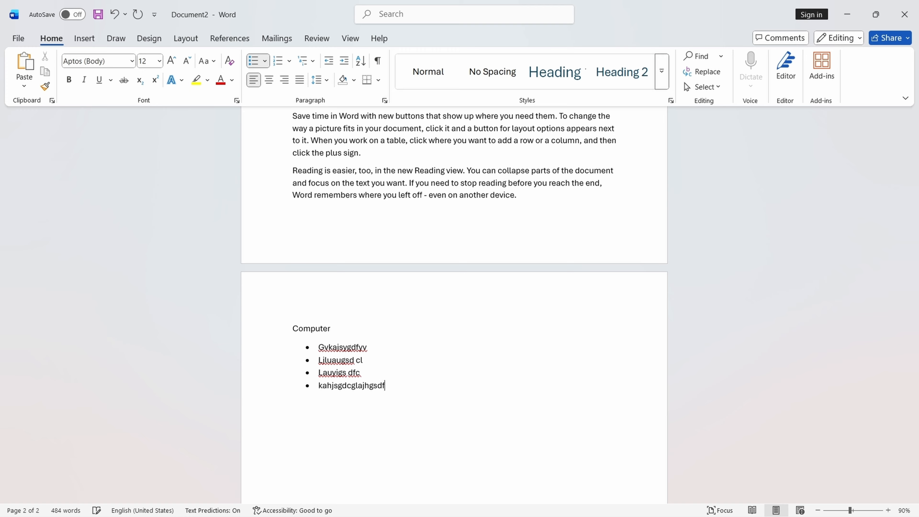
{"action": "type", "text": "l a slkdkfigl lasdkjfh"}
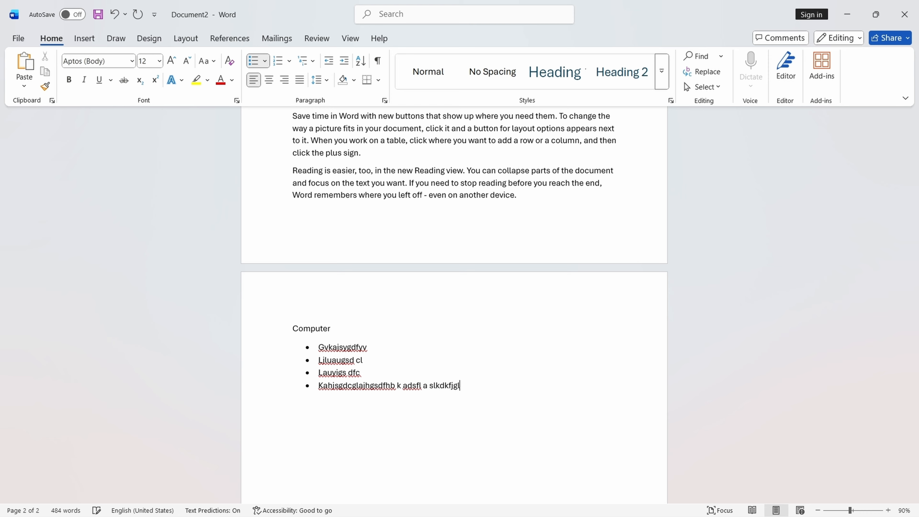
Add bullet items "Ljahsghdcvkh", "Lajhsgdf c lahjahgsdbc", "Lkajsjhdc ljksbd" and "Lajshdgc aljshdgcalshjkdgclakjkshdbcklkjhsdb" to the end of the list.
{"action": "key", "text": "Return"}
{"action": "type", "text": "ljahsghdcvkh"}
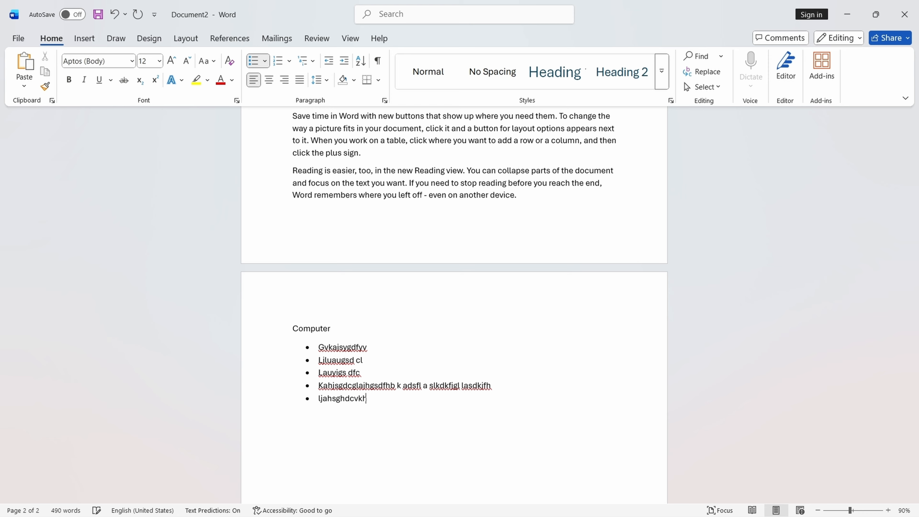
{"action": "key", "text": "Return"}
{"action": "type", "text": "Lajhsgdf c lahjahgsdbc"}
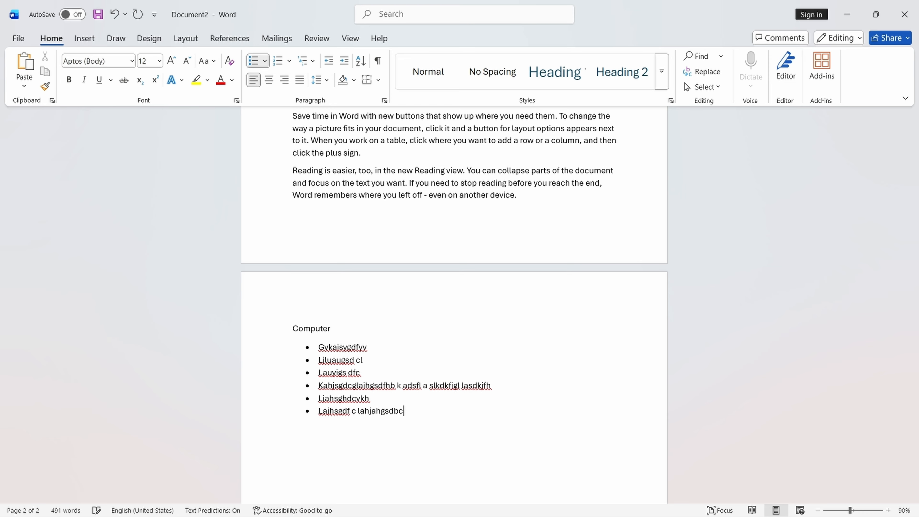
{"action": "key", "text": "Return"}
{"action": "type", "text": "lkajsjhdc ljksbd"}
{"action": "key", "text": "Return"}
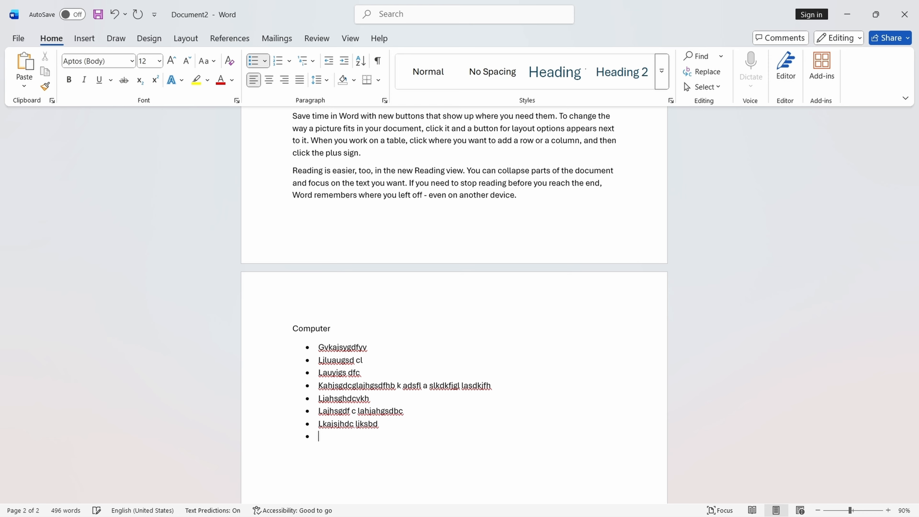
{"action": "type", "text": "lajshdgc aljshdgcalshjkdgclakjkshdbcklkjhsdb"}
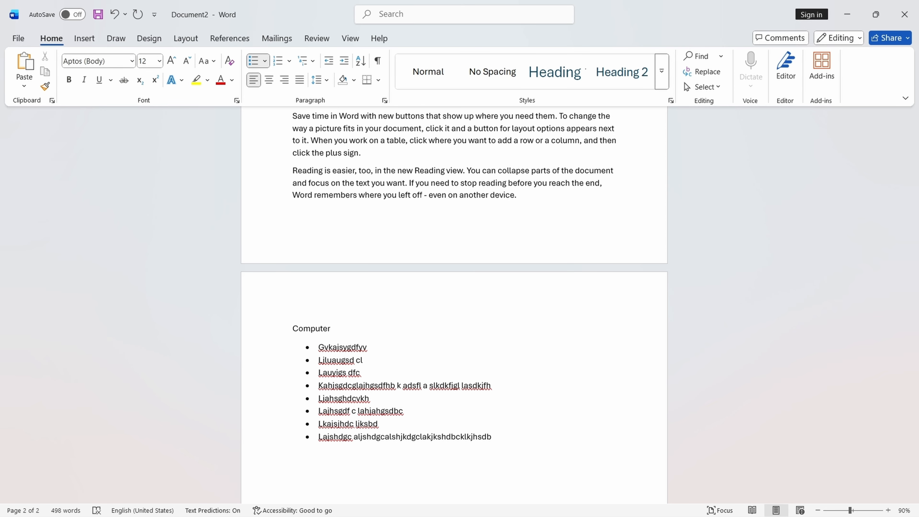
Try splitting the fourth bullet into a new paragraph before "adsfl", and undo the split.
{"action": "scroll", "coordinate": [320, 335], "scroll_direction": "down", "scroll_amount": 2}
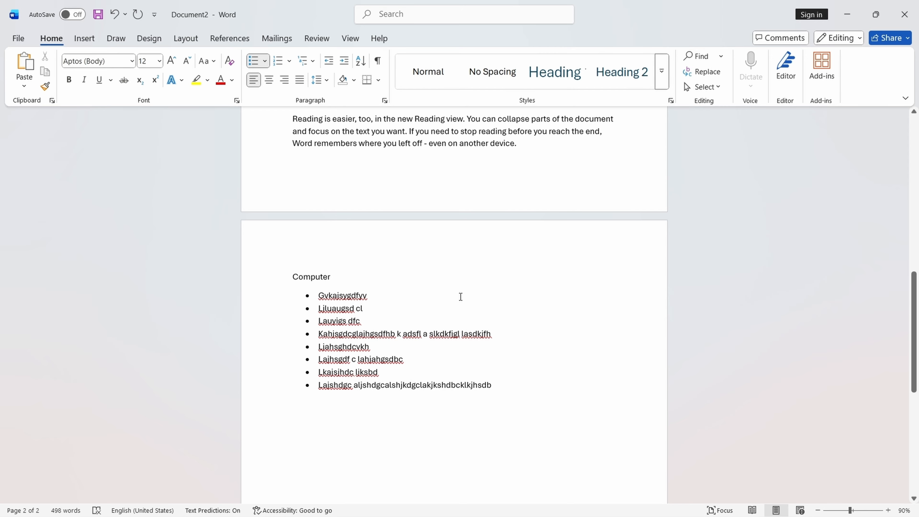
{"action": "right_click", "coordinate": [400, 336]}
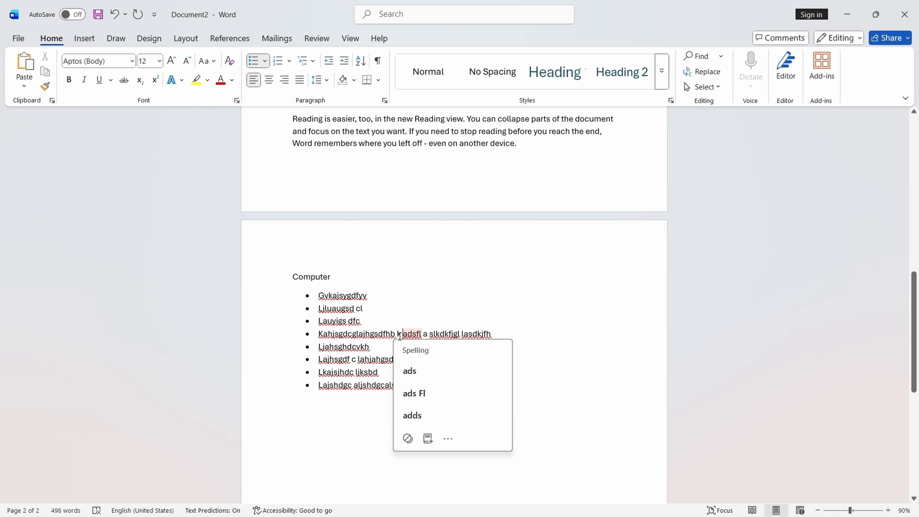
{"action": "key", "text": "Escape"}
{"action": "key", "text": "Return"}
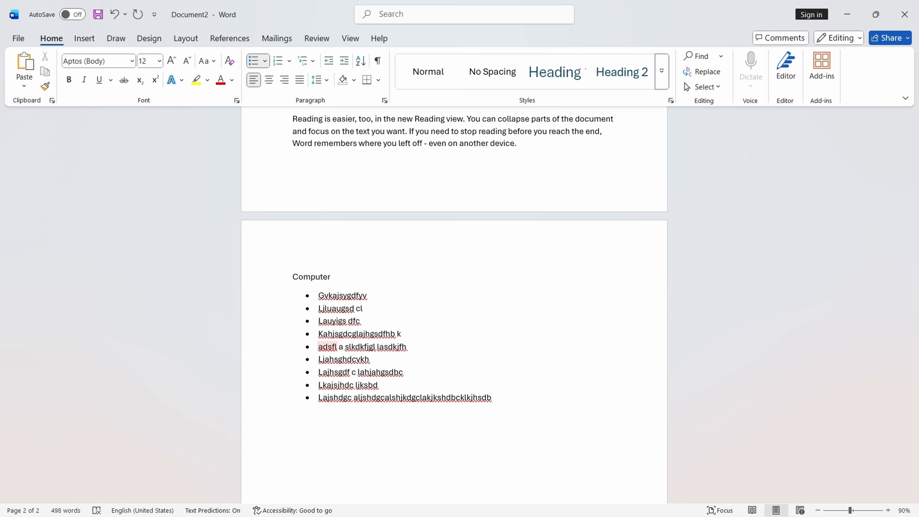
{"action": "key", "text": "ctrl+z"}
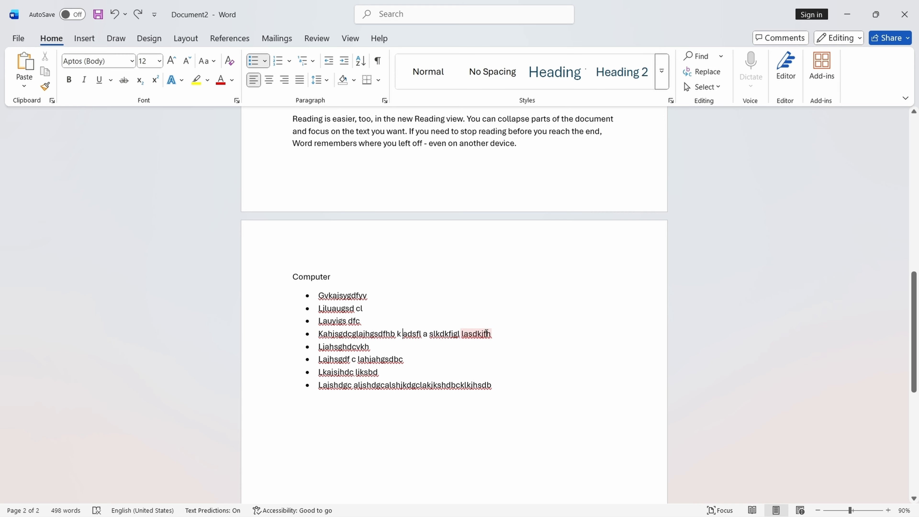
Insert a text wrapping break before "adsfl" in the fourth bullet.
{"action": "left_click", "coordinate": [187, 39]}
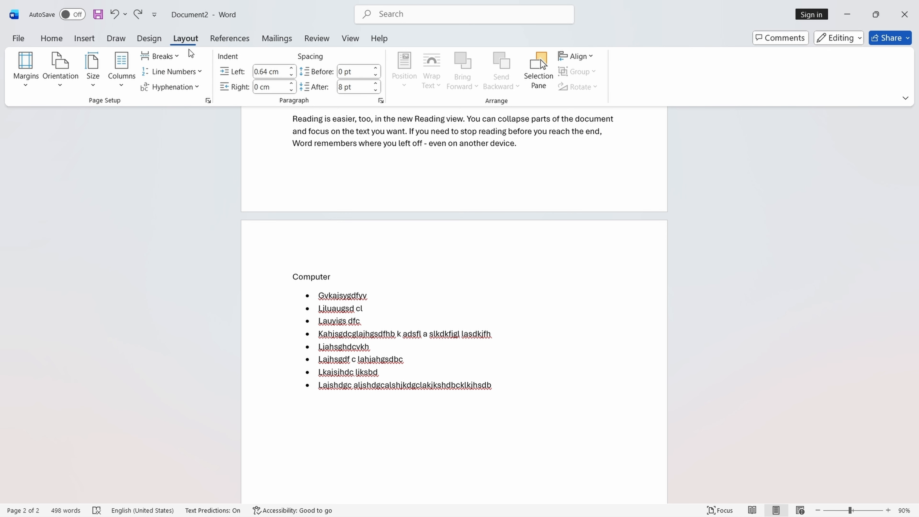
{"action": "left_click", "coordinate": [183, 56]}
{"action": "left_click", "coordinate": [208, 176]}
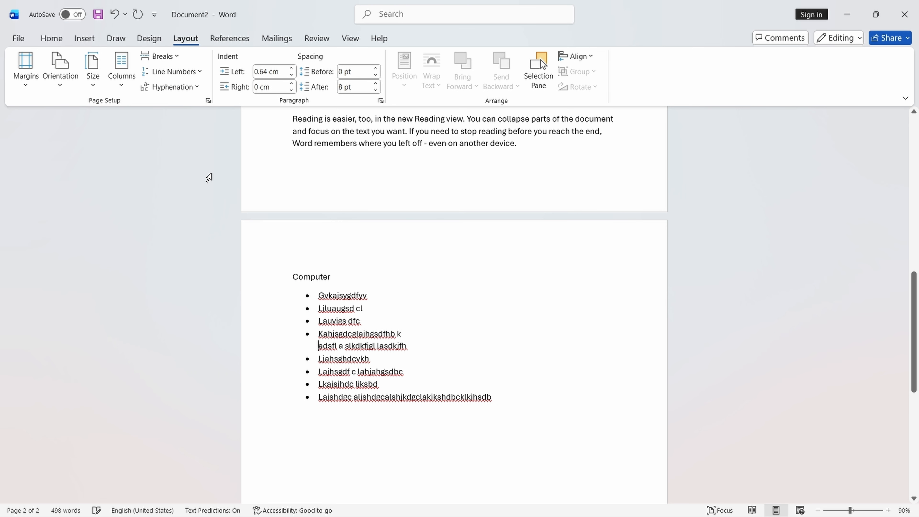
{"action": "left_click", "coordinate": [431, 334]}
{"action": "mouse_move", "coordinate": [319, 333]}
{"action": "left_mouse_down"}
{"action": "mouse_move", "coordinate": [349, 345]}
{"action": "mouse_move", "coordinate": [407, 346]}
{"action": "left_mouse_up"}
{"action": "left_click", "coordinate": [440, 368]}
Add a space before "kdgclakjkshdbcklkjhsdb" in the last bullet and insert a text wrapping break there.
{"action": "left_click", "coordinate": [405, 397]}
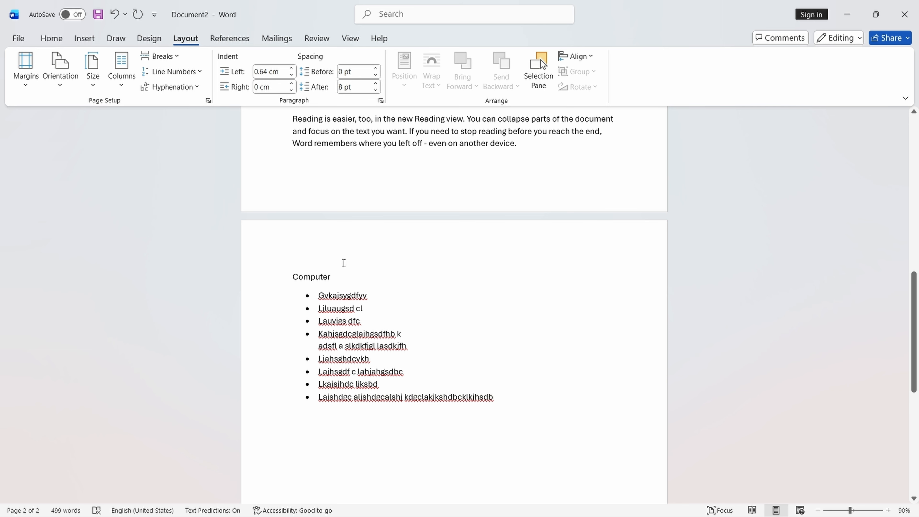
{"action": "left_click", "coordinate": [177, 55]}
{"action": "left_click", "coordinate": [190, 174]}
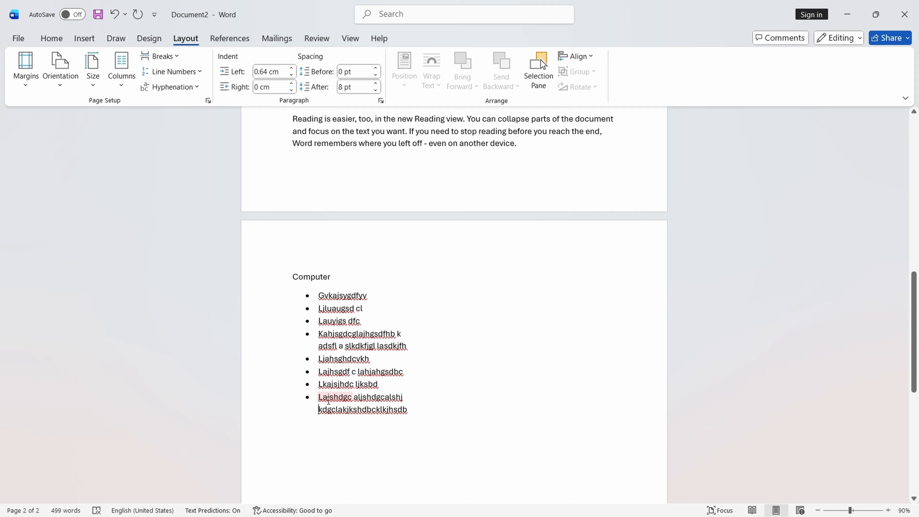
Review the available page and section break types and compare the first page's text with the bulleted list on the second page.
{"action": "scroll", "coordinate": [460, 398], "scroll_direction": "up", "scroll_amount": 12}
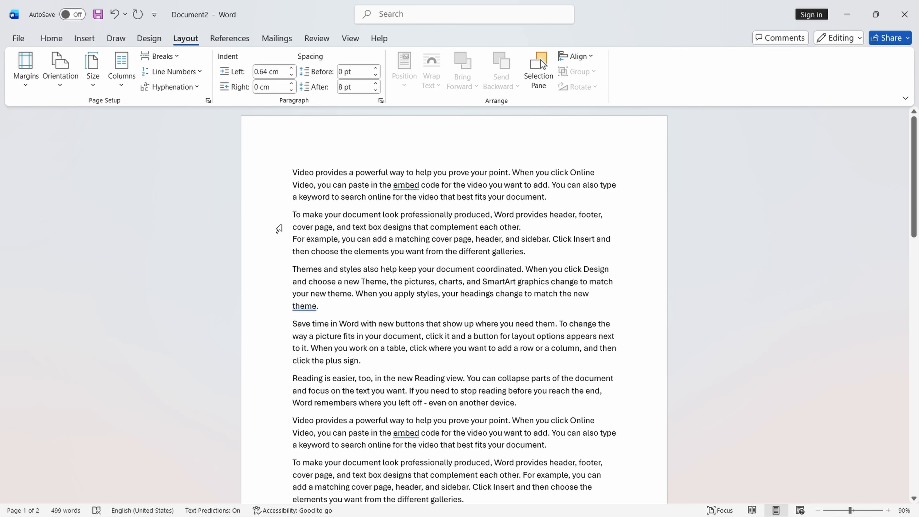
{"action": "left_click", "coordinate": [183, 60]}
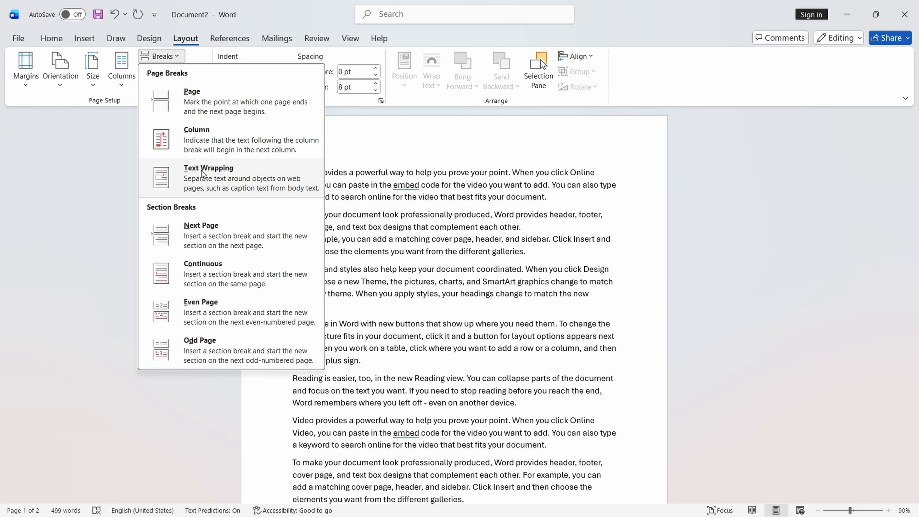
{"action": "scroll", "coordinate": [396, 354], "scroll_direction": "down", "scroll_amount": 6}
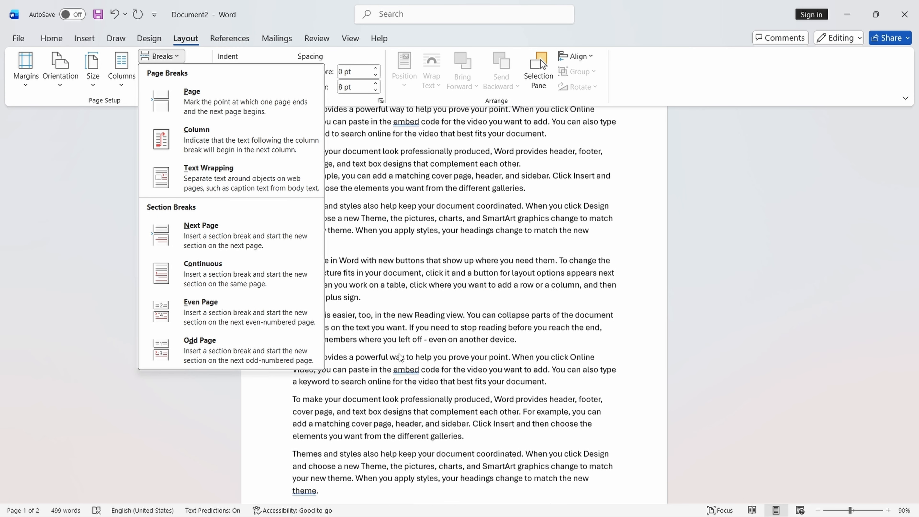
{"action": "scroll", "coordinate": [396, 353], "scroll_direction": "down", "scroll_amount": 9}
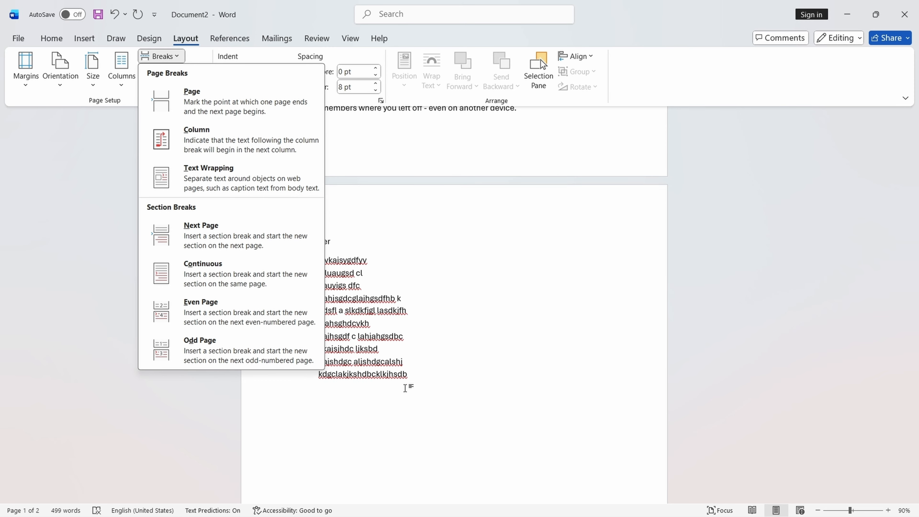
{"action": "left_click", "coordinate": [418, 389]}
{"action": "left_click_drag", "start_coordinate": [418, 389], "coordinate": [424, 359]}
{"action": "left_click", "coordinate": [473, 384]}
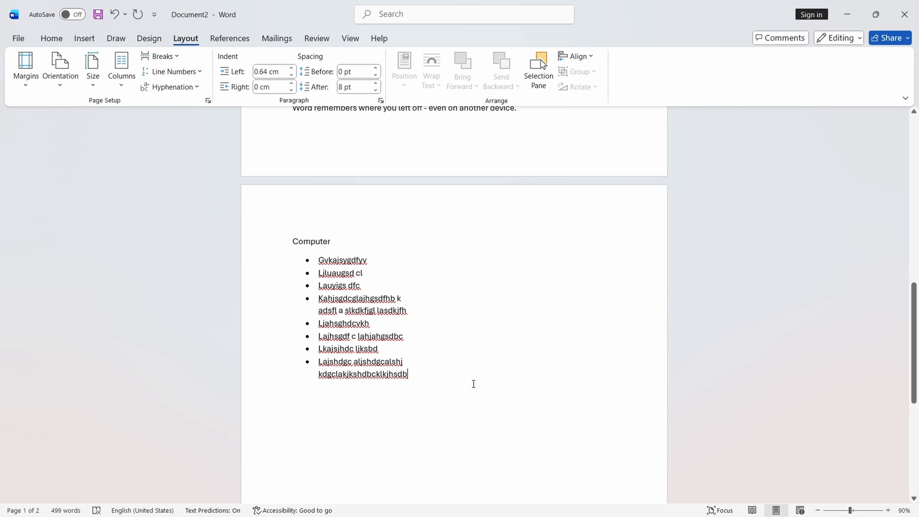
{"action": "scroll", "coordinate": [461, 382], "scroll_direction": "up", "scroll_amount": 6}
{"action": "scroll", "coordinate": [460, 383], "scroll_direction": "up", "scroll_amount": 8}
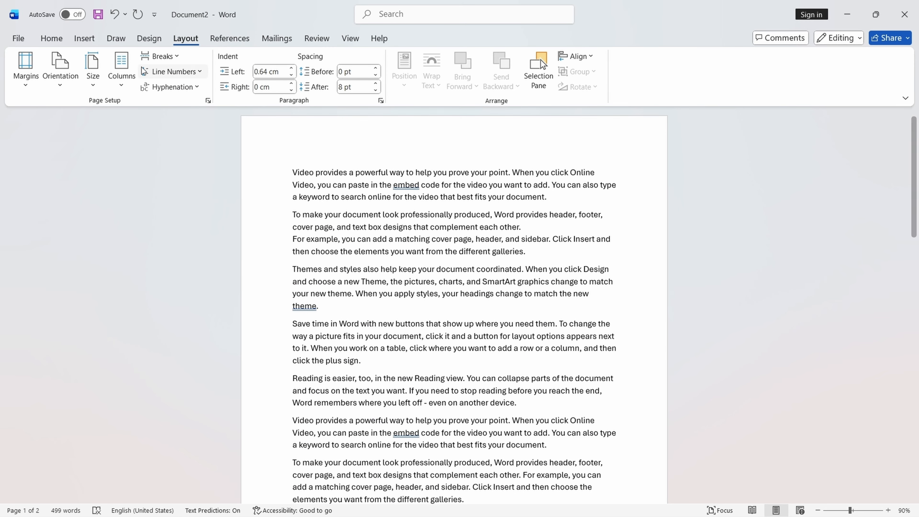
{"action": "left_click", "coordinate": [121, 86]}
{"action": "left_click", "coordinate": [170, 60]}
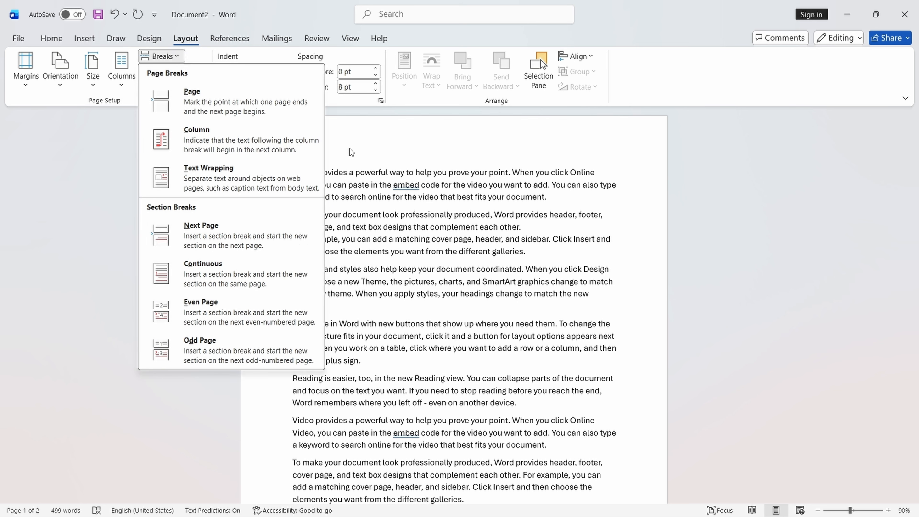
{"action": "left_click", "coordinate": [369, 160]}
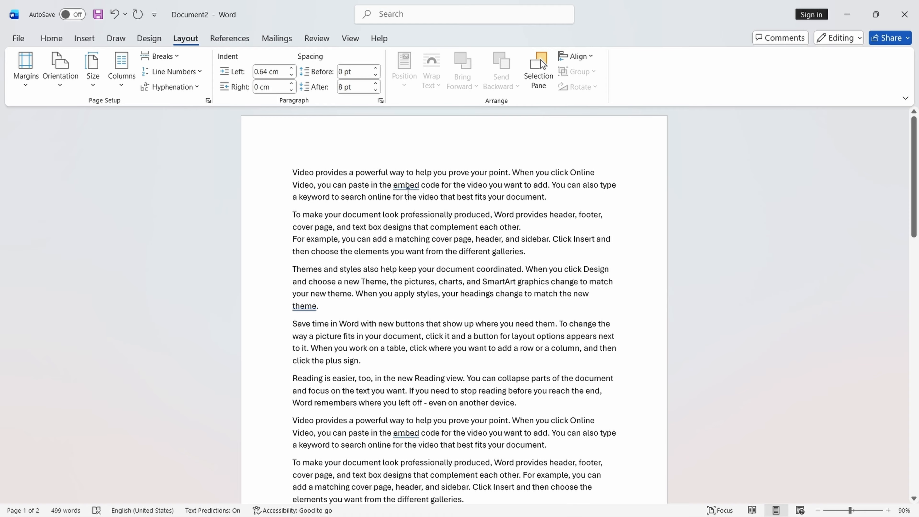
{"action": "scroll", "coordinate": [408, 192], "scroll_direction": "down", "scroll_amount": 20}
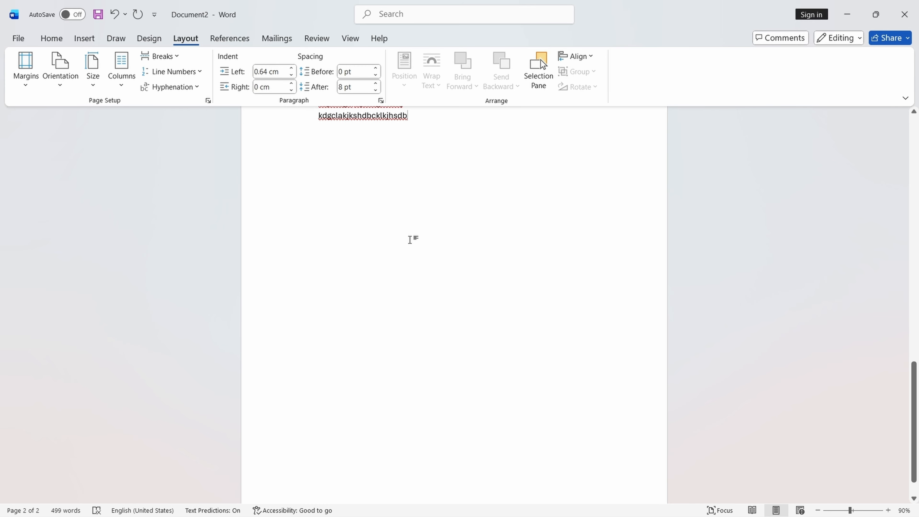
{"action": "scroll", "coordinate": [410, 240], "scroll_direction": "up", "scroll_amount": 15}
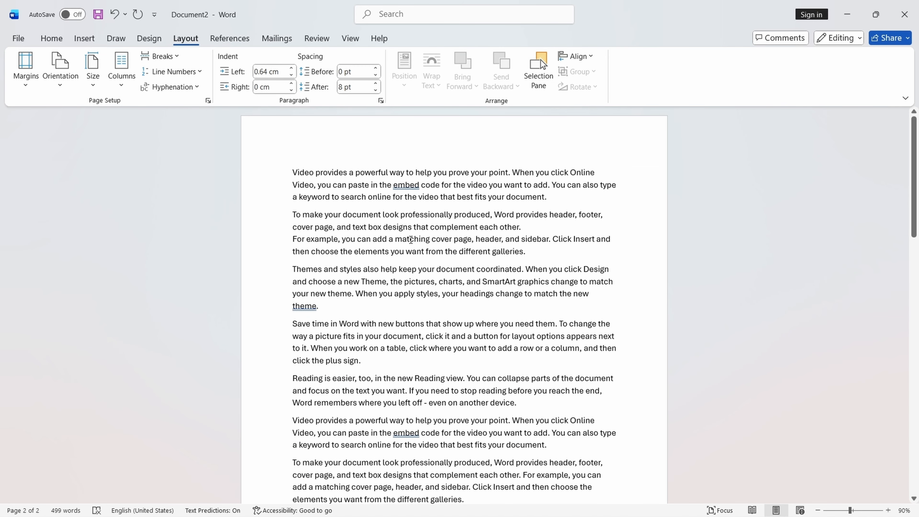
Try a two-column layout from the first line of the document, check both pages, and undo it.
{"action": "left_click", "coordinate": [271, 155]}
{"action": "left_click", "coordinate": [596, 149]}
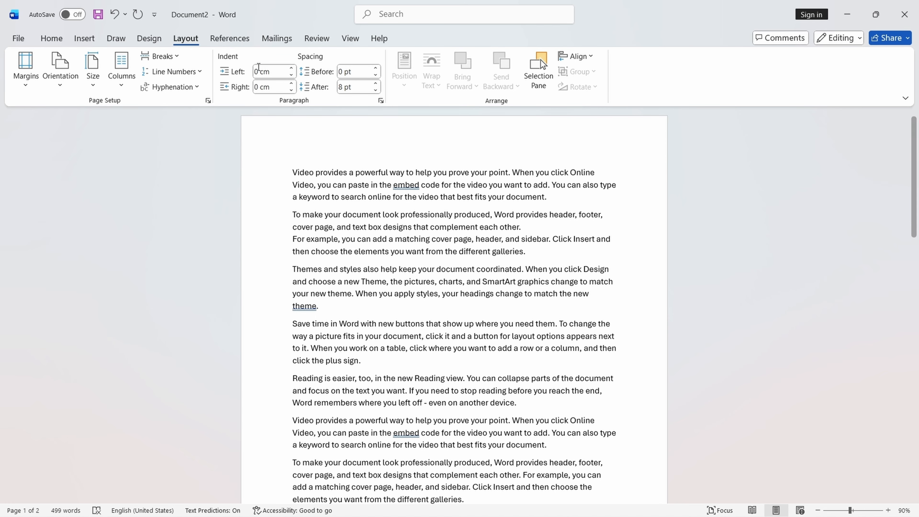
{"action": "left_click", "coordinate": [125, 83]}
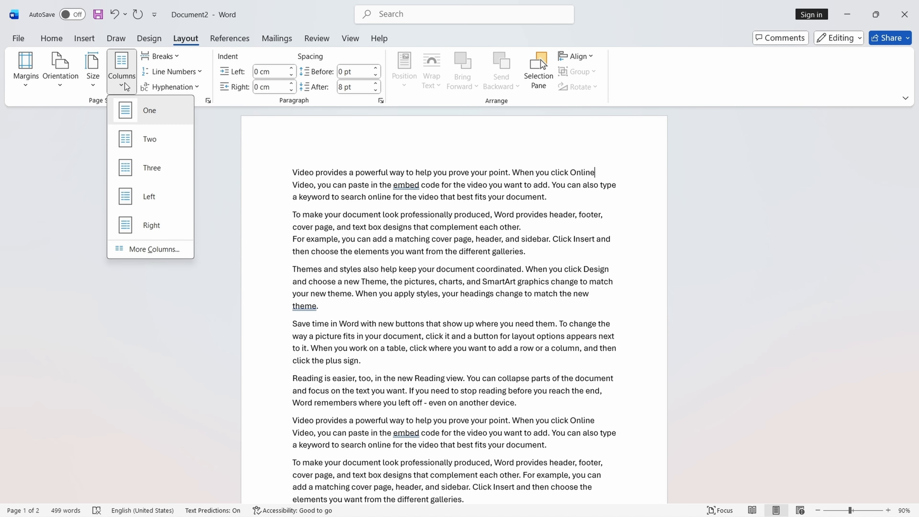
{"action": "left_click", "coordinate": [138, 146]}
{"action": "scroll", "coordinate": [314, 201], "scroll_direction": "down", "scroll_amount": 12}
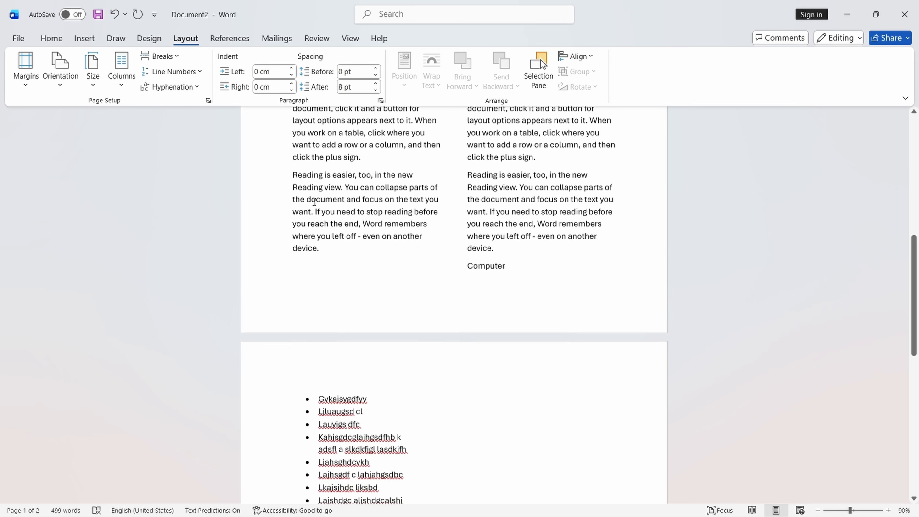
{"action": "scroll", "coordinate": [314, 203], "scroll_direction": "up", "scroll_amount": 4}
{"action": "scroll", "coordinate": [351, 174], "scroll_direction": "down", "scroll_amount": 2}
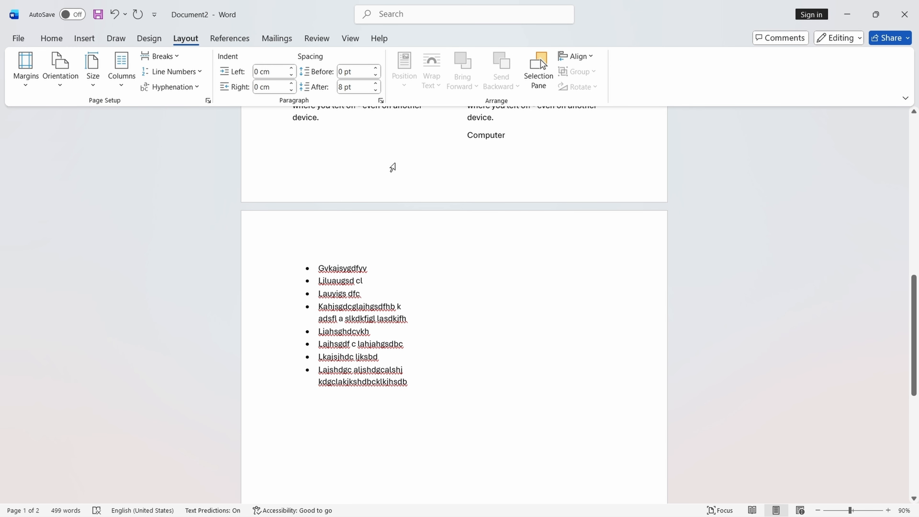
{"action": "scroll", "coordinate": [400, 157], "scroll_direction": "up", "scroll_amount": 4}
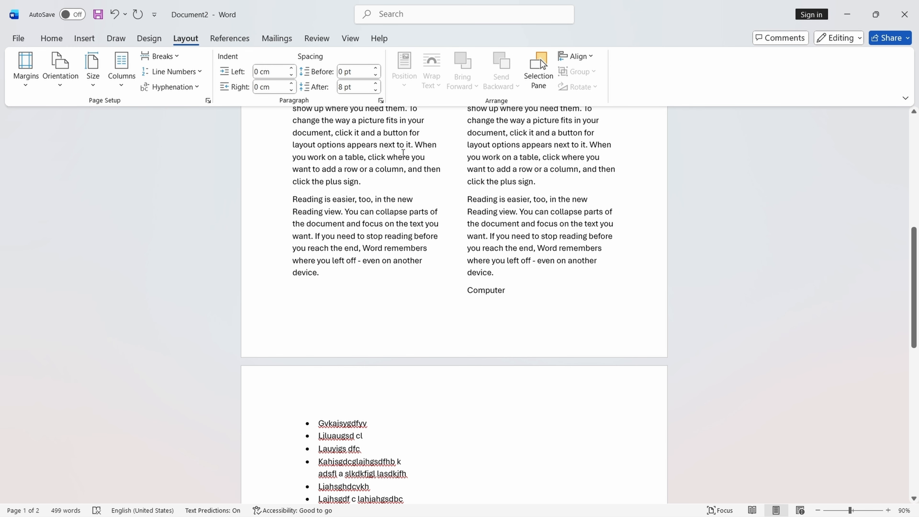
{"action": "key", "text": "ctrl+z"}
Delete the "Computer" line with its whole bulleted list on the second page, including the leftover empty bullet.
{"action": "scroll", "coordinate": [407, 183], "scroll_direction": "down", "scroll_amount": 8}
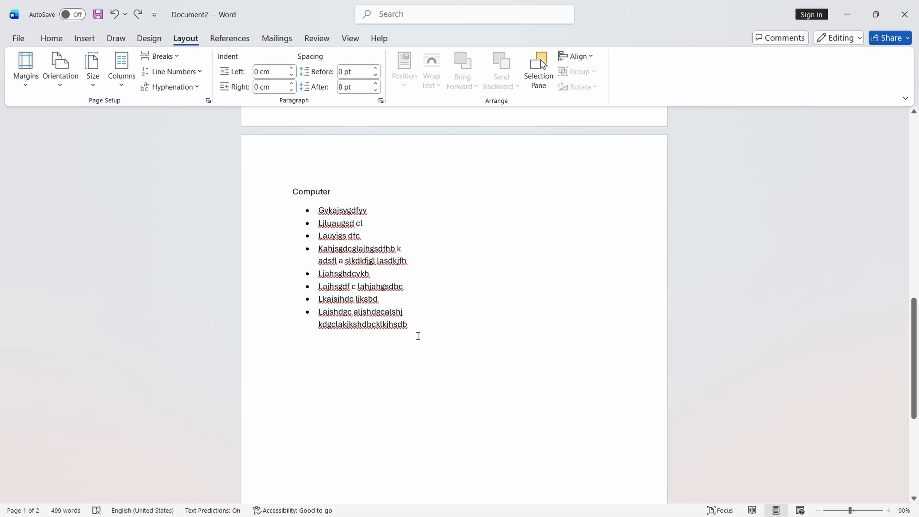
{"action": "left_click_drag", "start_coordinate": [418, 336], "coordinate": [278, 158]}
{"action": "key", "text": "Delete"}
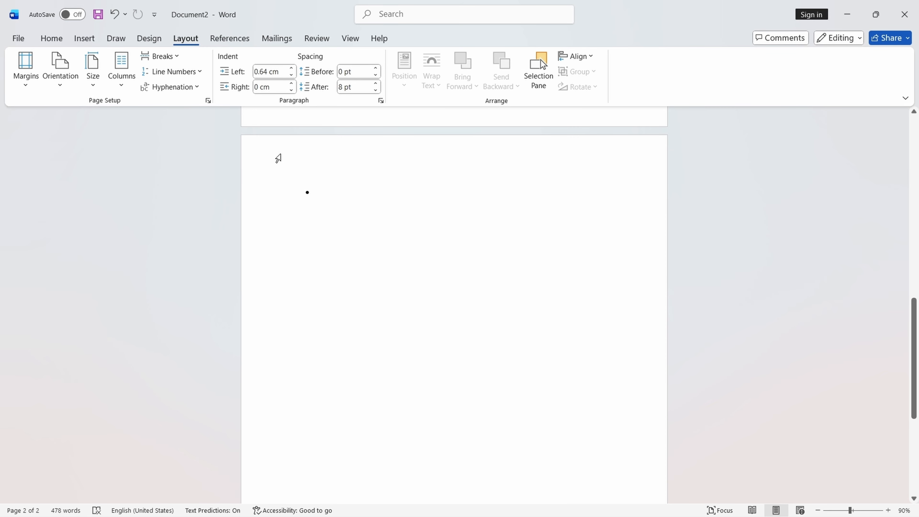
{"action": "key", "text": "BackSpace"}
Generate sample text on the second page with =rand(10,10).
{"action": "type", "text": "="}
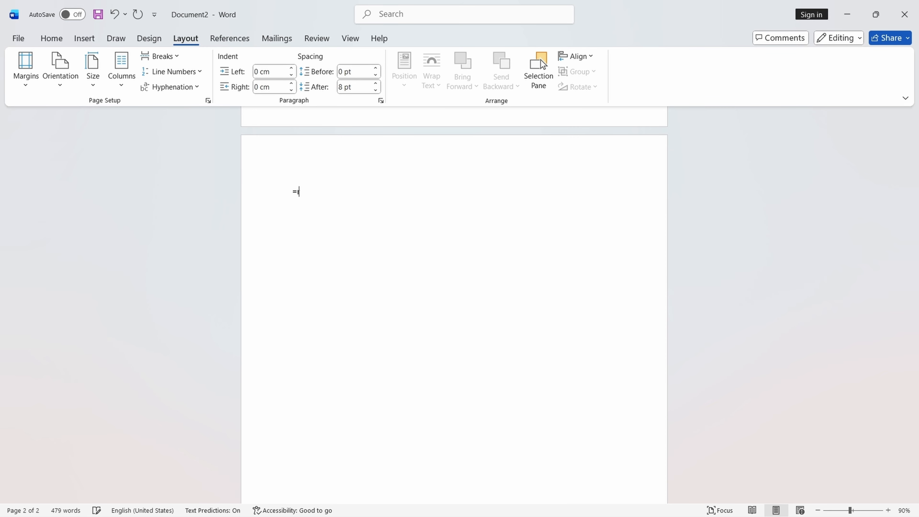
{"action": "type", "text": "rand(10,10)"}
{"action": "key", "text": "Return"}
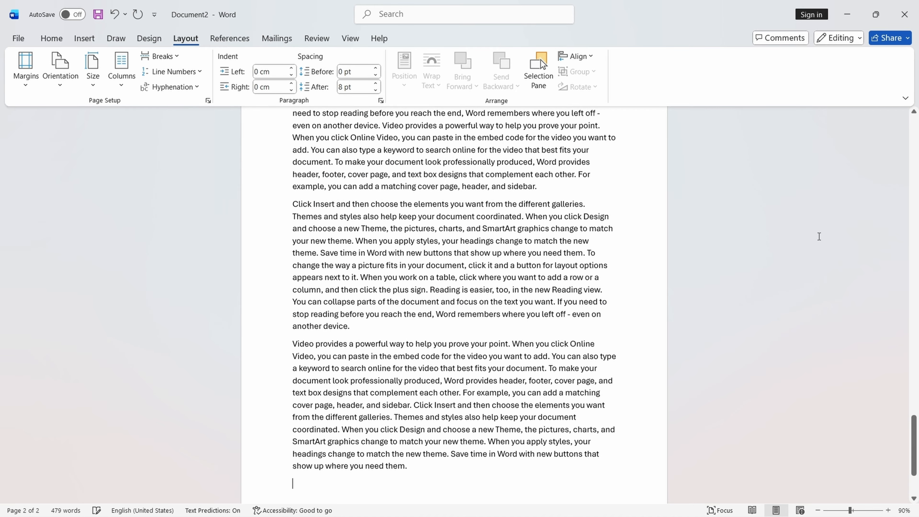
Set the whole document to a two-column layout and look through the resulting pages.
{"action": "left_click_drag", "start_coordinate": [914, 433], "coordinate": [912, 70]}
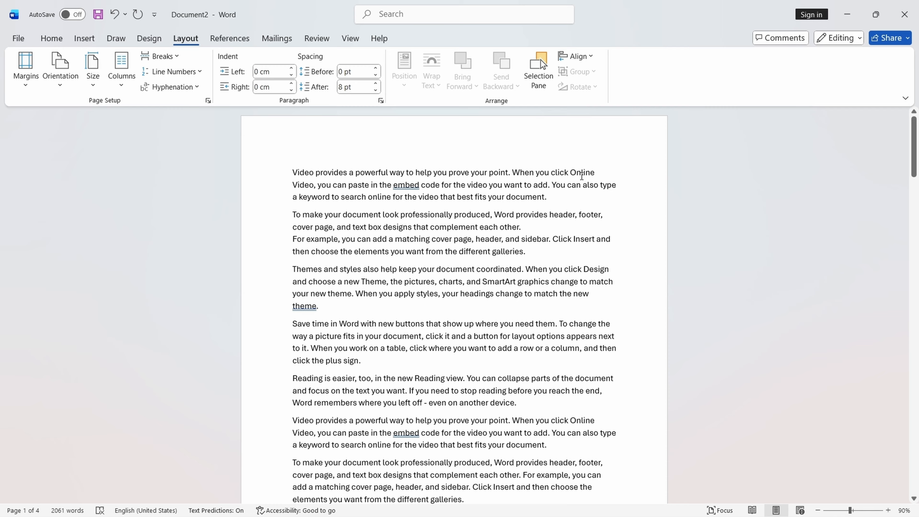
{"action": "left_click", "coordinate": [124, 86]}
{"action": "left_click", "coordinate": [149, 141]}
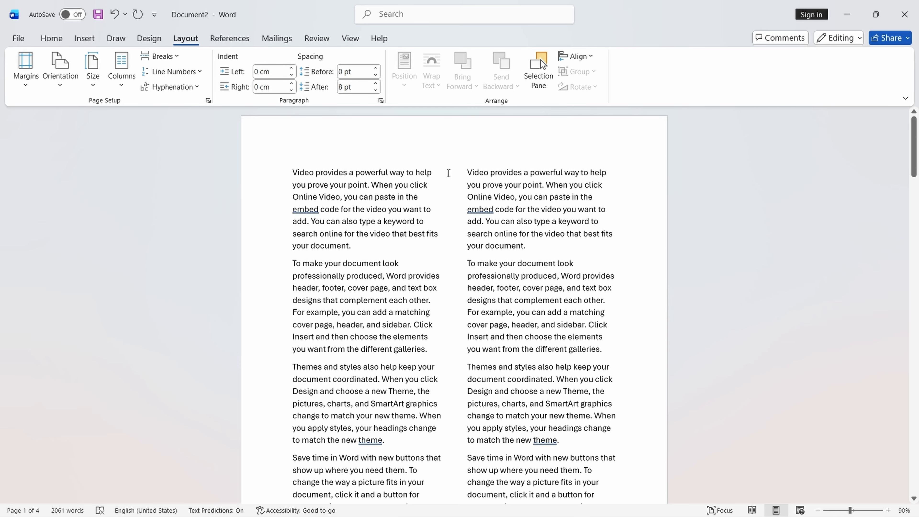
{"action": "scroll", "coordinate": [449, 173], "scroll_direction": "down", "scroll_amount": 13}
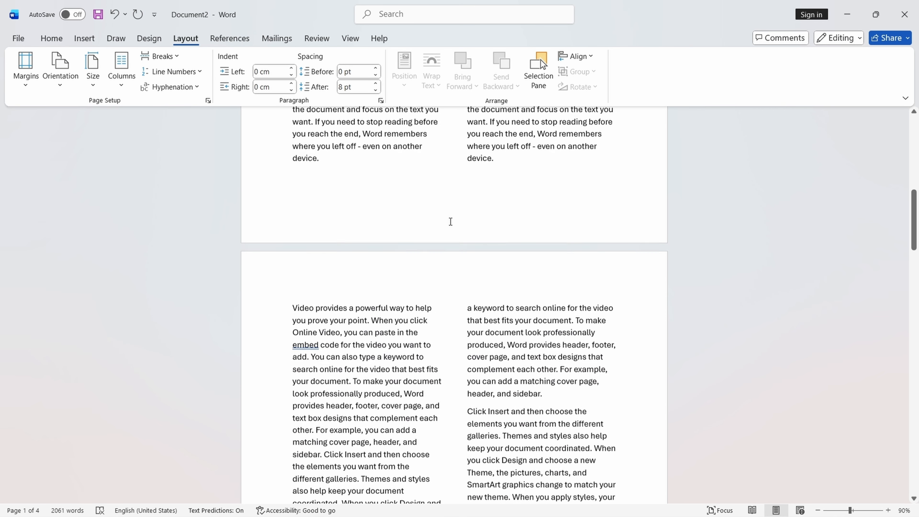
{"action": "scroll", "coordinate": [452, 235], "scroll_direction": "down", "scroll_amount": 20}
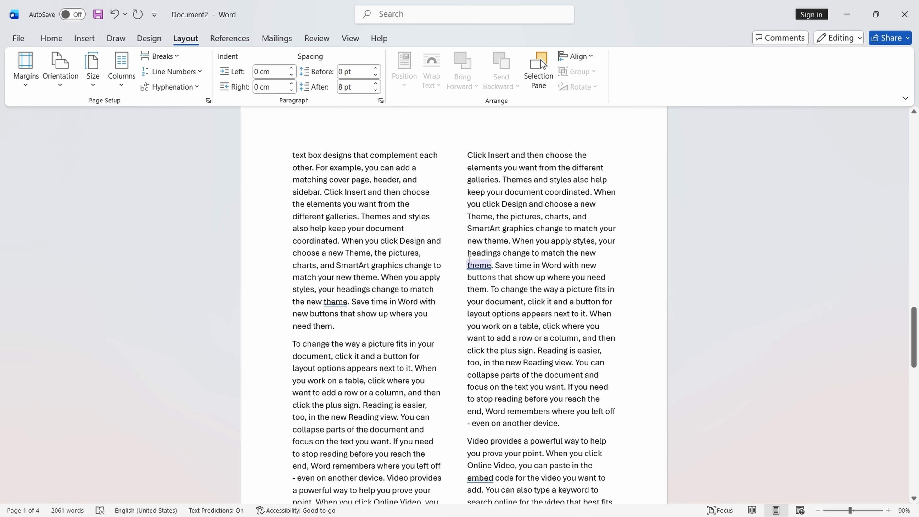
Look through the remaining two-column pages and undo the document's two-column layout.
{"action": "scroll", "coordinate": [469, 259], "scroll_direction": "down", "scroll_amount": 18}
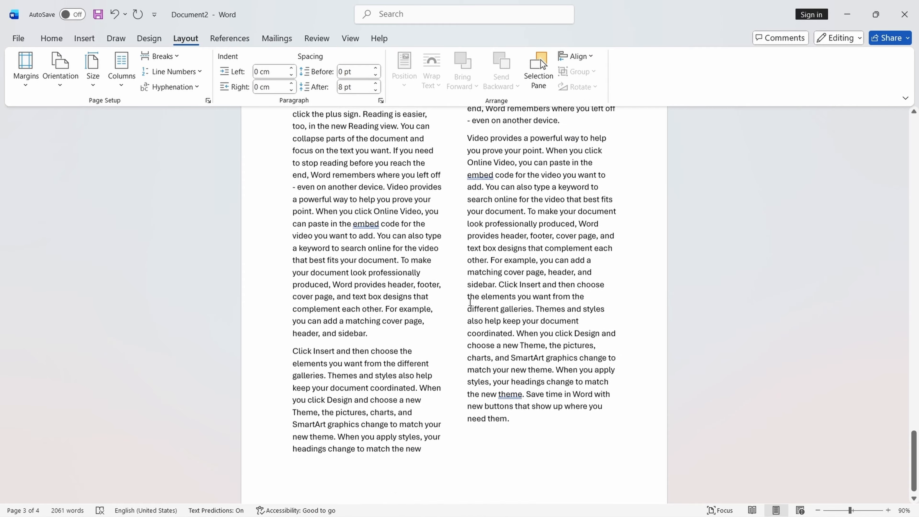
{"action": "scroll", "coordinate": [470, 302], "scroll_direction": "down", "scroll_amount": 20}
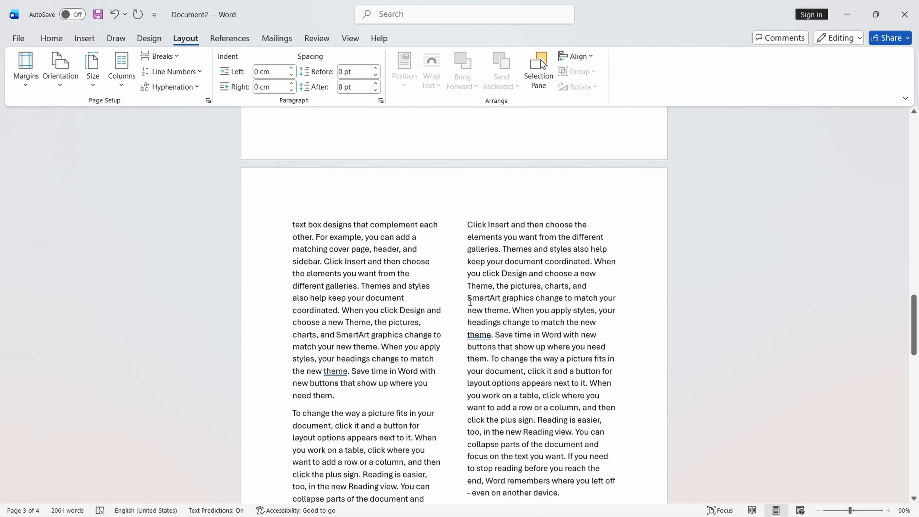
{"action": "scroll", "coordinate": [469, 302], "scroll_direction": "down", "scroll_amount": 15}
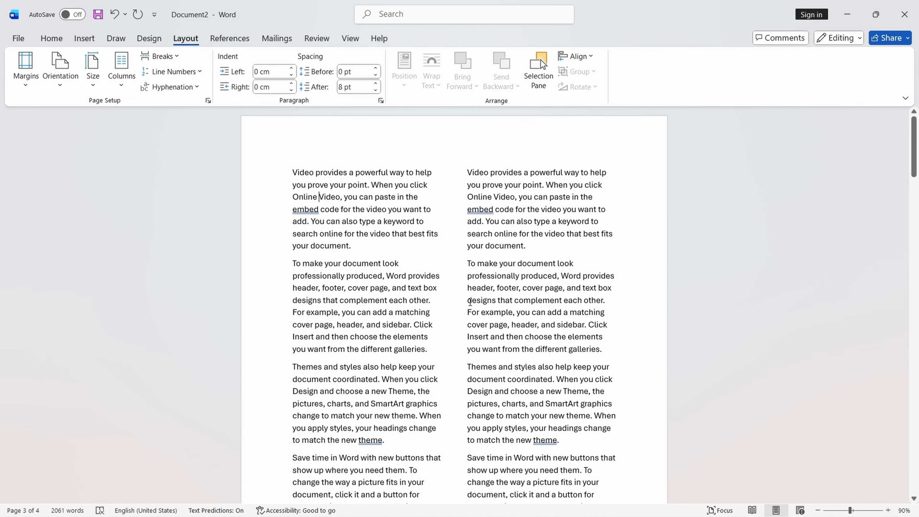
{"action": "key", "text": "ctrl+z"}
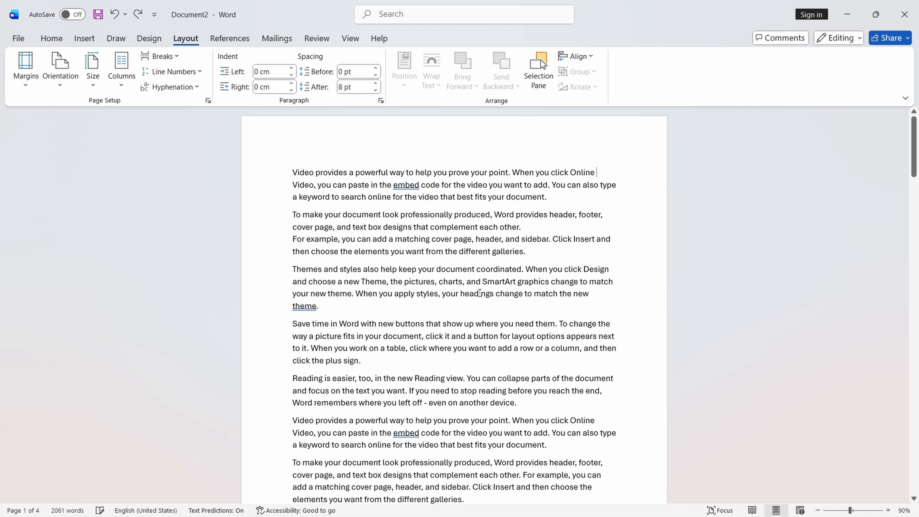
{"action": "scroll", "coordinate": [438, 283], "scroll_direction": "down", "scroll_amount": 2}
{"action": "scroll", "coordinate": [436, 282], "scroll_direction": "up", "scroll_amount": 2}
{"action": "left_click", "coordinate": [176, 59]}
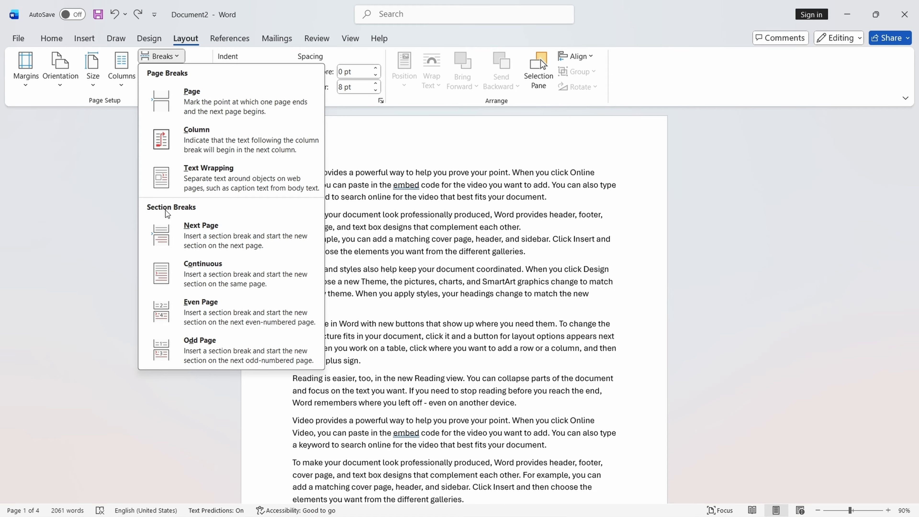
{"action": "left_click", "coordinate": [387, 285]}
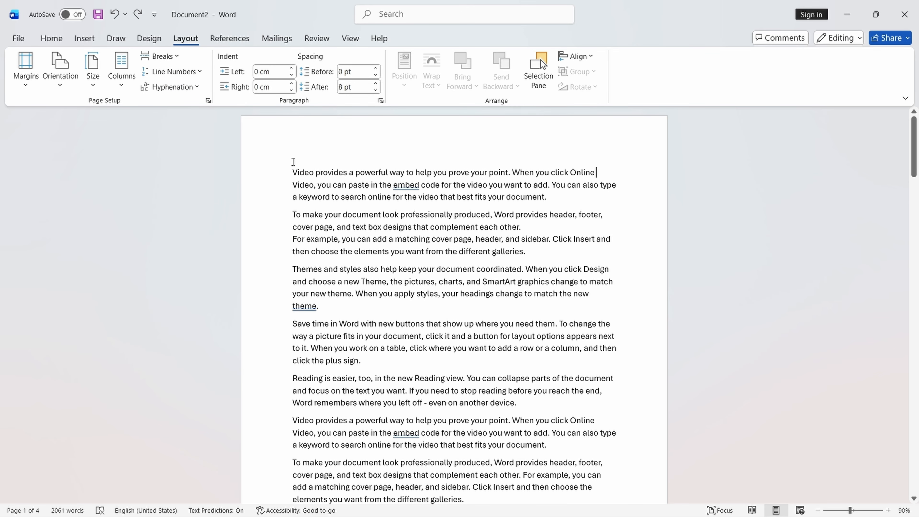
{"action": "left_click", "coordinate": [122, 70]}
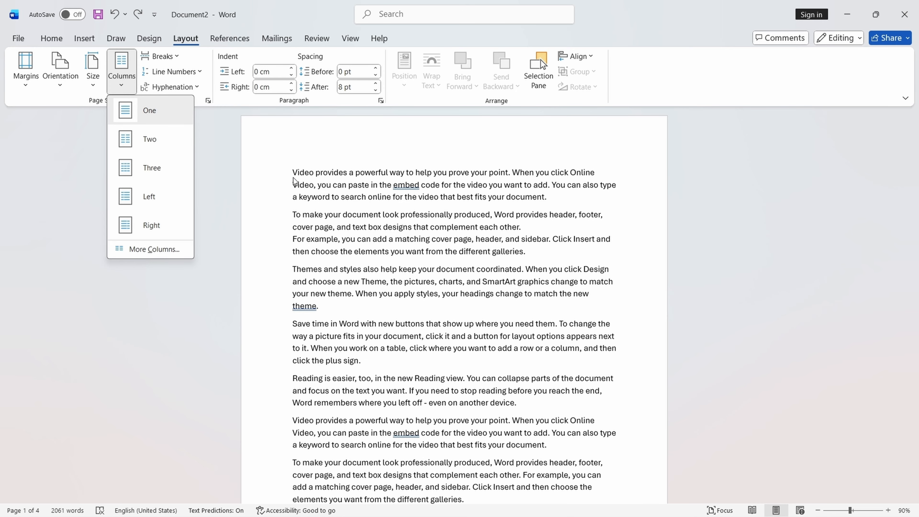
{"action": "left_click", "coordinate": [319, 187]}
Set only the selected text of the first page to a two-column layout.
{"action": "left_click_drag", "start_coordinate": [293, 174], "coordinate": [515, 374]}
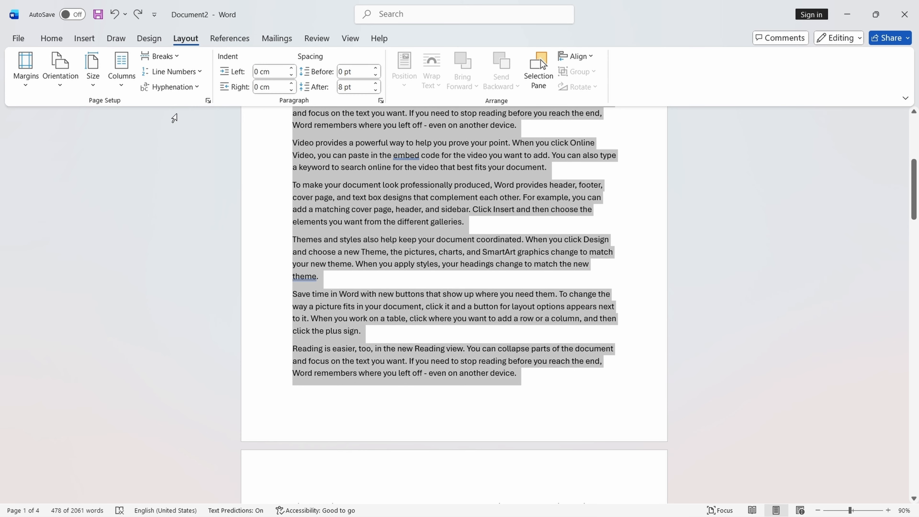
{"action": "left_click", "coordinate": [124, 82]}
{"action": "left_click", "coordinate": [147, 138]}
{"action": "scroll", "coordinate": [447, 250], "scroll_direction": "down", "scroll_amount": 5}
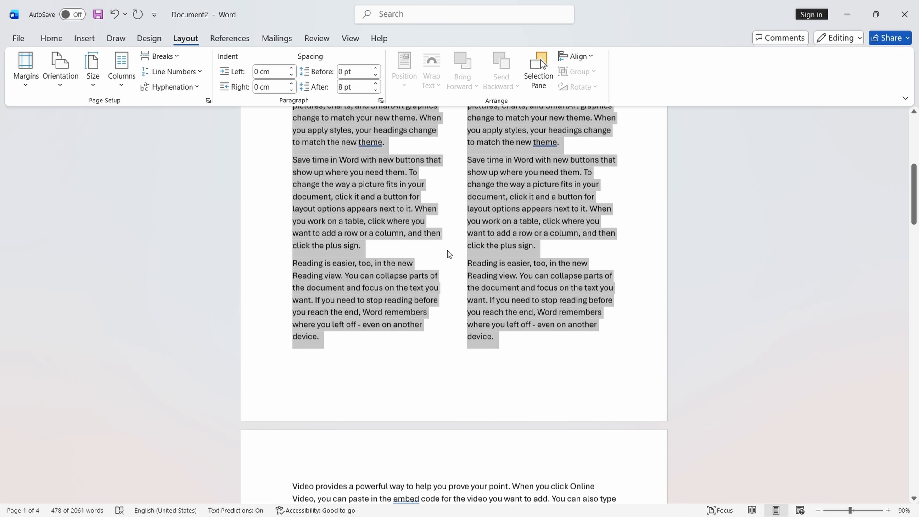
Check the transition from the first page's columns to the second page's text, and undo the column layout.
{"action": "double_click", "coordinate": [448, 250]}
{"action": "scroll", "coordinate": [452, 255], "scroll_direction": "down", "scroll_amount": 4}
{"action": "scroll", "coordinate": [461, 261], "scroll_direction": "up", "scroll_amount": 10}
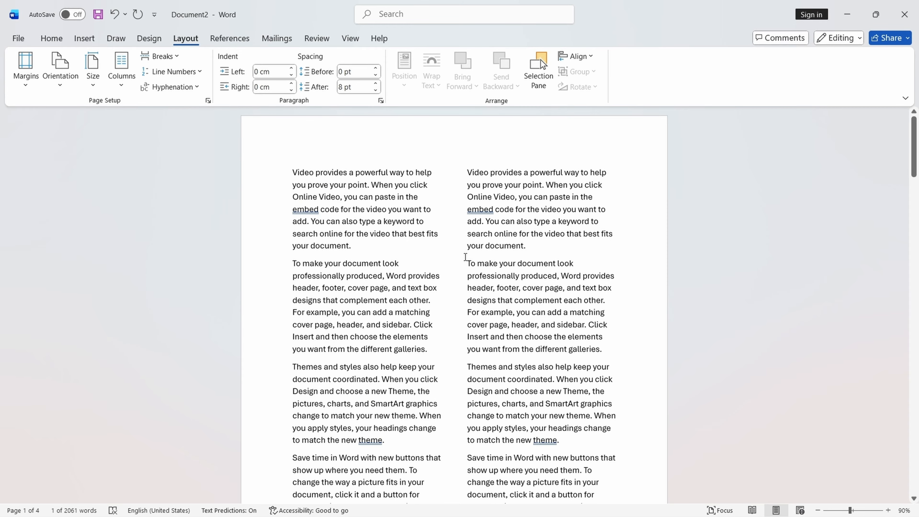
{"action": "scroll", "coordinate": [487, 345], "scroll_direction": "down", "scroll_amount": 9}
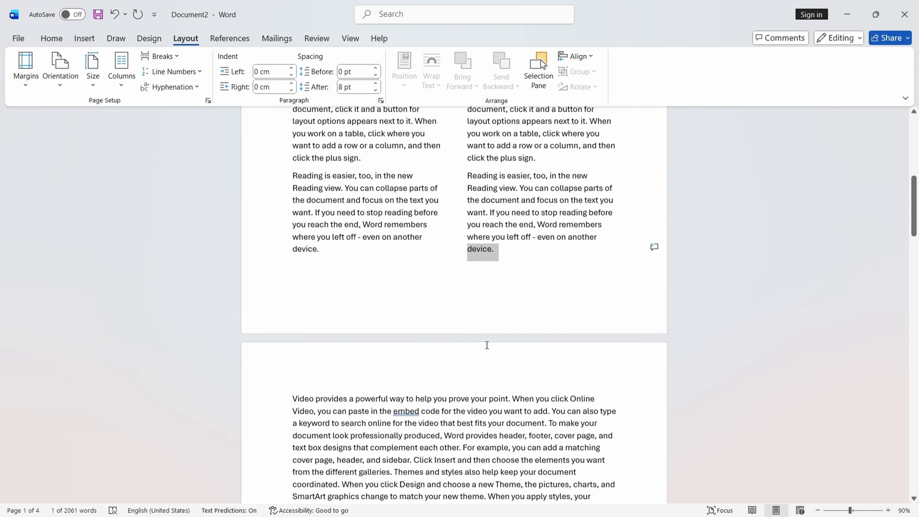
{"action": "scroll", "coordinate": [487, 345], "scroll_direction": "up", "scroll_amount": 3}
{"action": "scroll", "coordinate": [486, 345], "scroll_direction": "up", "scroll_amount": 4}
{"action": "scroll", "coordinate": [486, 345], "scroll_direction": "down", "scroll_amount": 3}
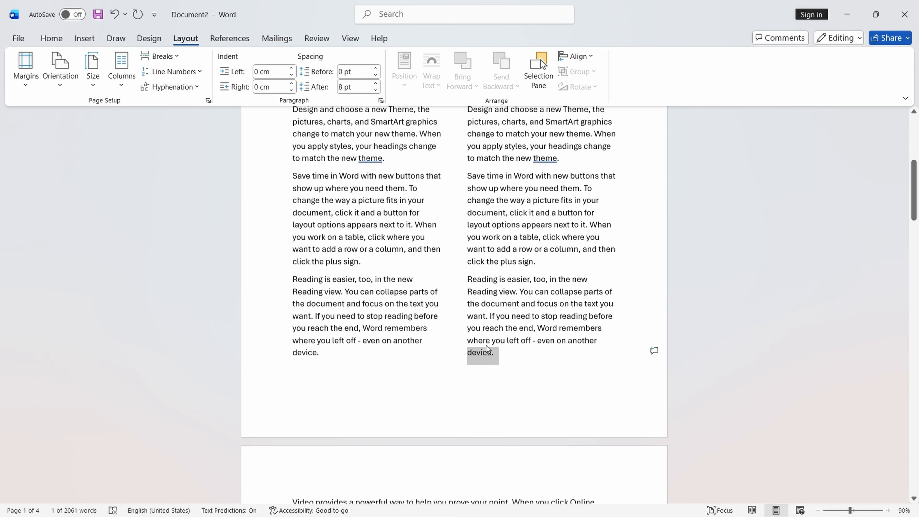
{"action": "left_click", "coordinate": [540, 376]}
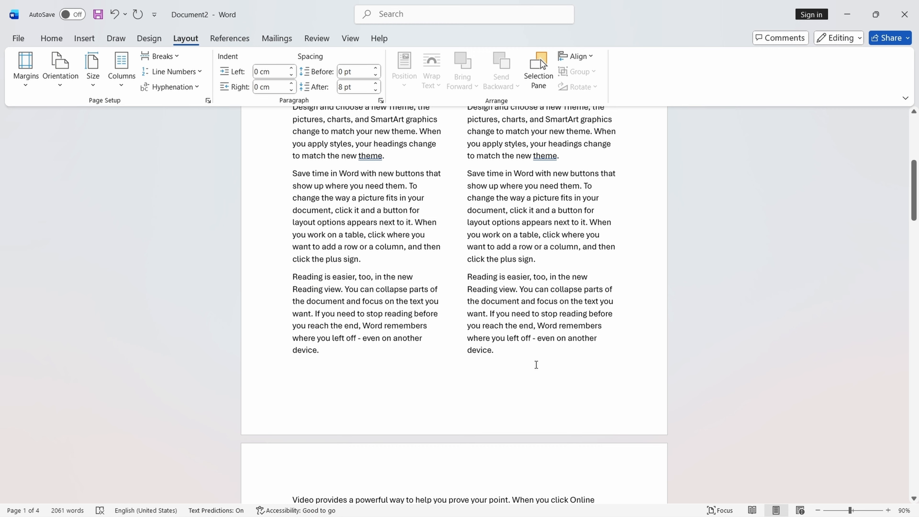
{"action": "key", "text": "ctrl+z"}
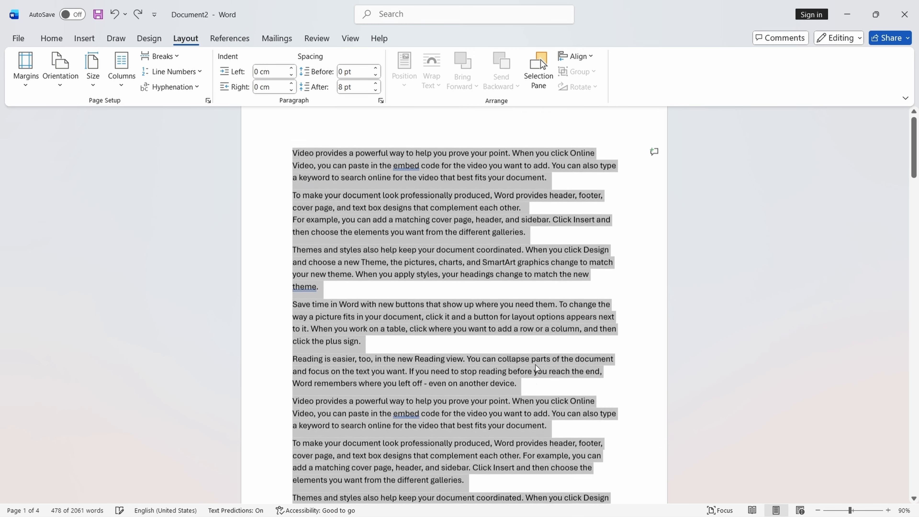
{"action": "left_click", "coordinate": [416, 168]}
{"action": "left_click", "coordinate": [113, 85]}
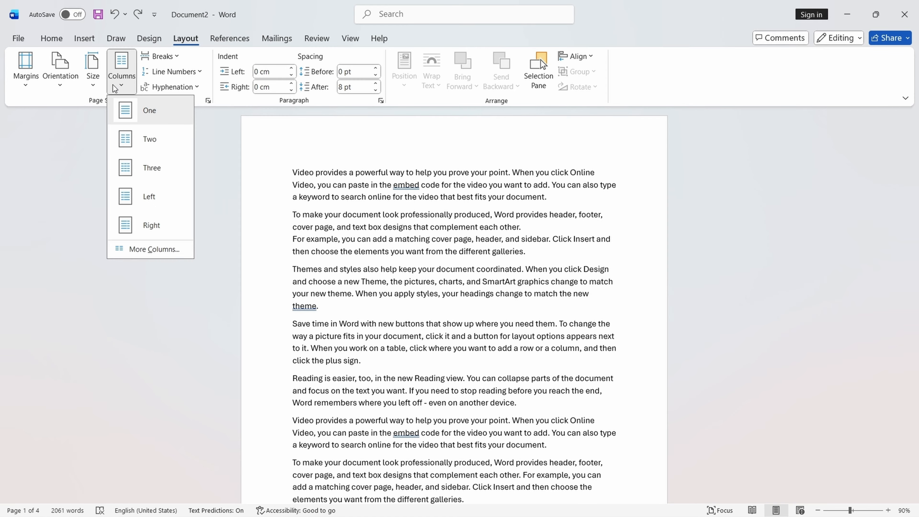
{"action": "left_click", "coordinate": [161, 56]}
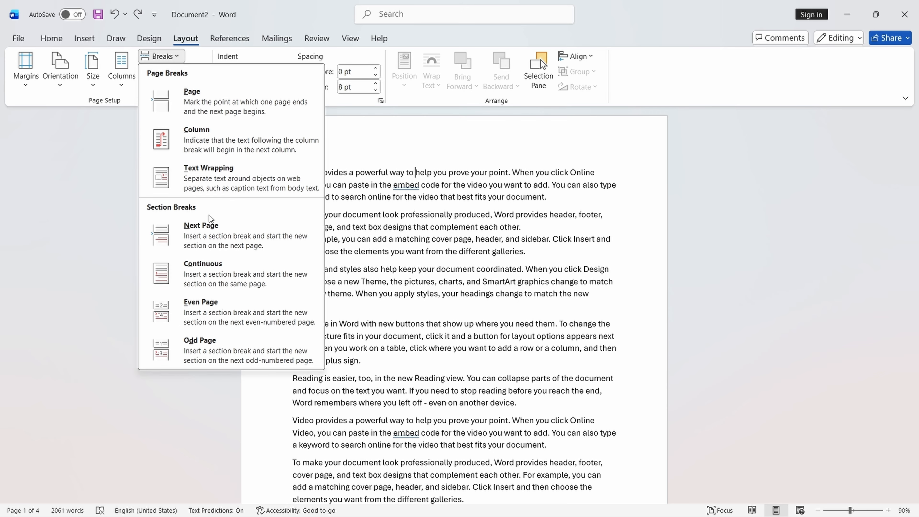
{"action": "scroll", "coordinate": [416, 269], "scroll_direction": "down", "scroll_amount": 4}
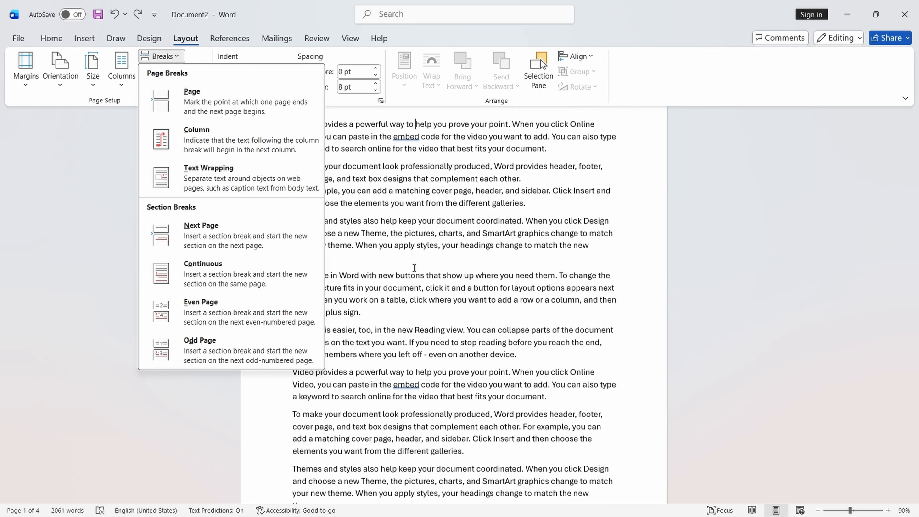
{"action": "left_click", "coordinate": [416, 268]}
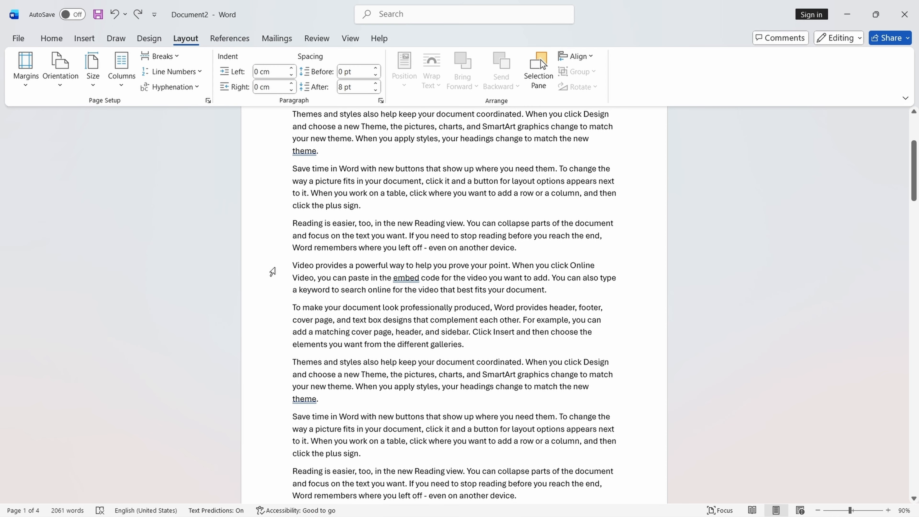
{"action": "scroll", "coordinate": [304, 268], "scroll_direction": "down", "scroll_amount": 3}
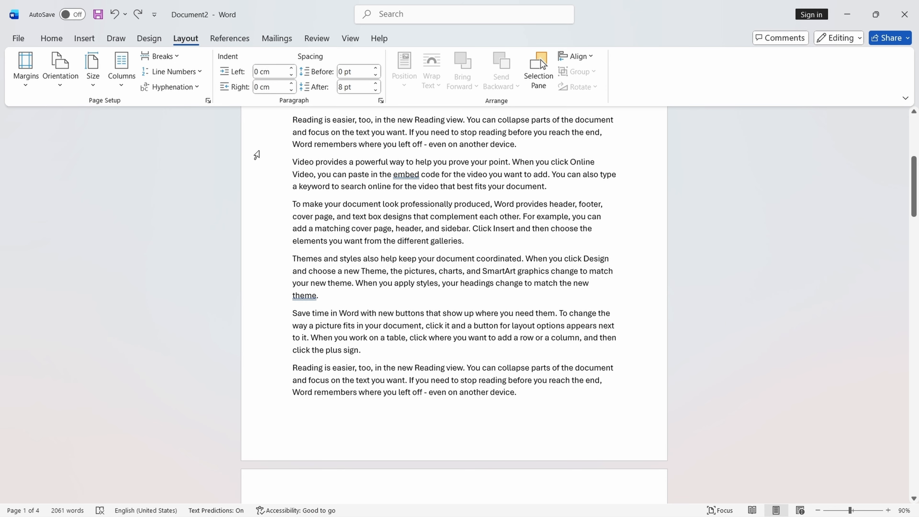
{"action": "left_click", "coordinate": [177, 57]}
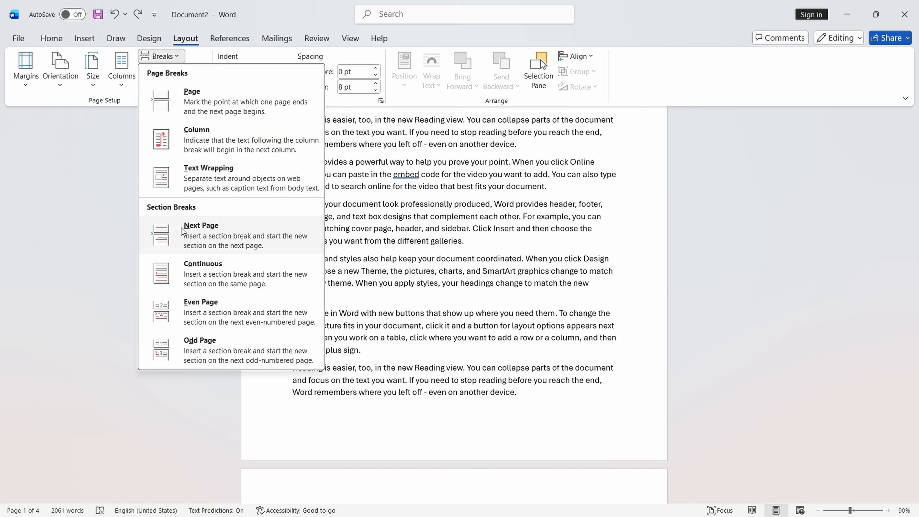
{"action": "left_click", "coordinate": [82, 354]}
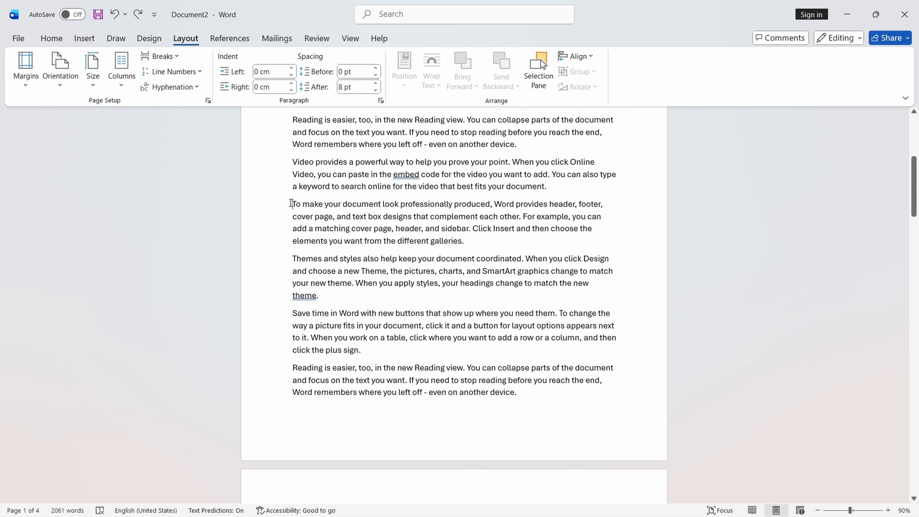
{"action": "left_click_drag", "start_coordinate": [292, 204], "coordinate": [300, 207]}
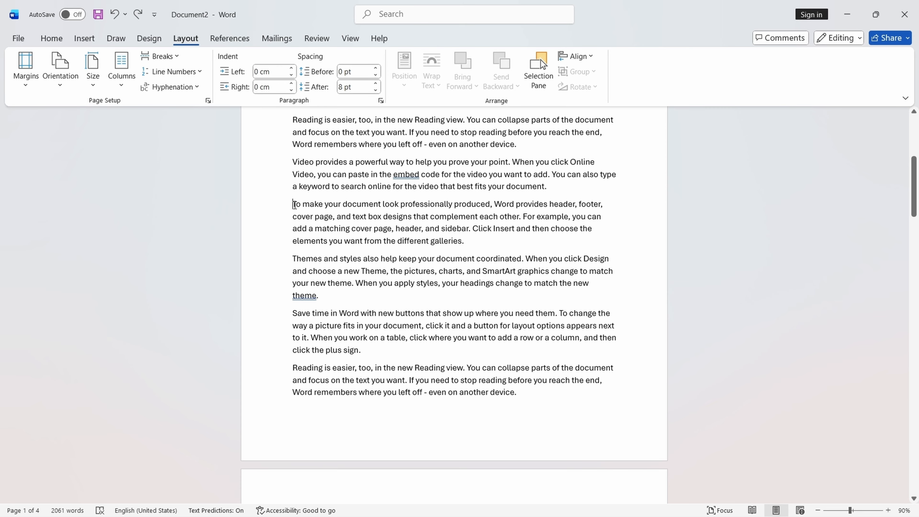
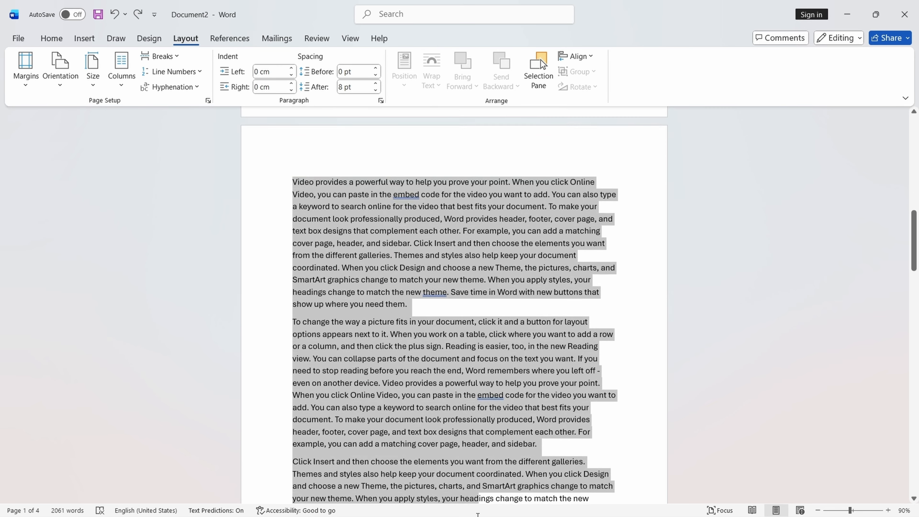
{"action": "left_click_drag", "start_coordinate": [477, 514], "coordinate": [477, 513]}
{"action": "scroll", "coordinate": [504, 350], "scroll_direction": "up", "scroll_amount": 10}
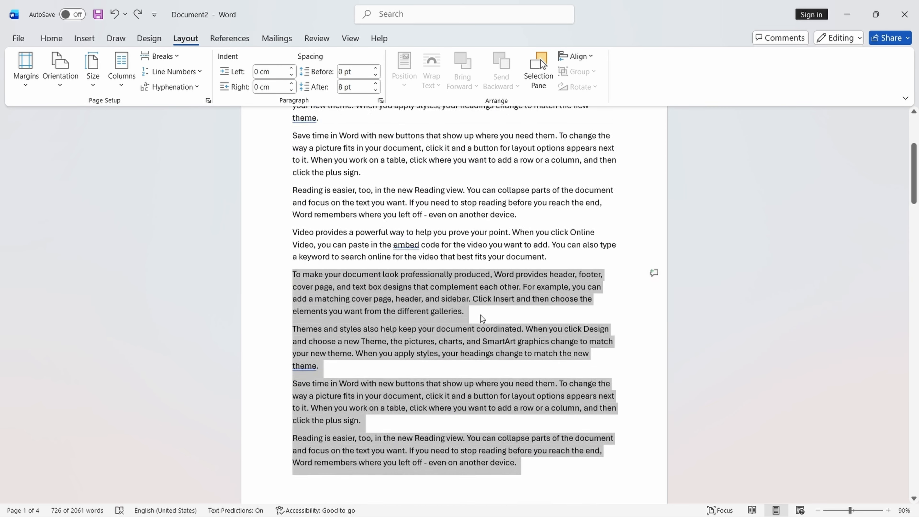
{"action": "scroll", "coordinate": [481, 318], "scroll_direction": "up", "scroll_amount": 5}
{"action": "scroll", "coordinate": [476, 316], "scroll_direction": "down", "scroll_amount": 3}
Insert a Next Page section break before the sixth paragraph on the first page, the second one starting with "Video provides".
{"action": "left_click", "coordinate": [289, 318]}
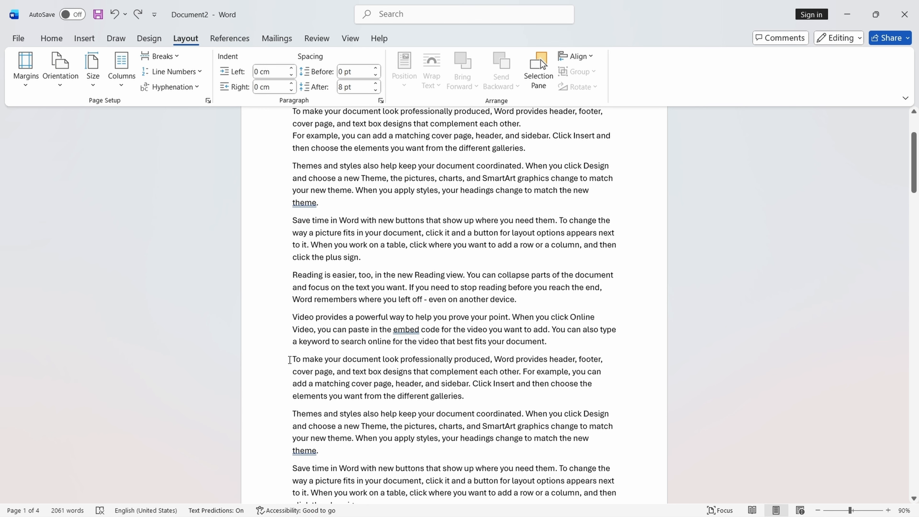
{"action": "scroll", "coordinate": [467, 394], "scroll_direction": "down", "scroll_amount": 3}
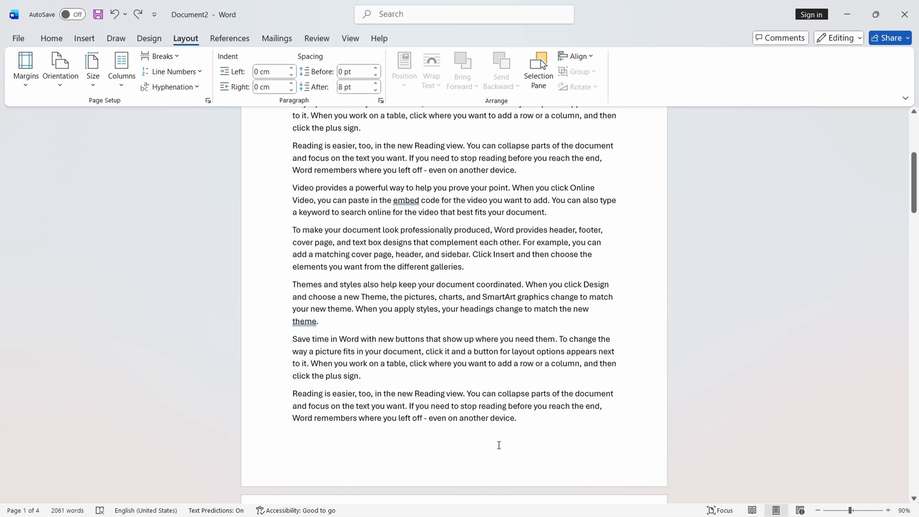
{"action": "scroll", "coordinate": [388, 189], "scroll_direction": "up", "scroll_amount": 2}
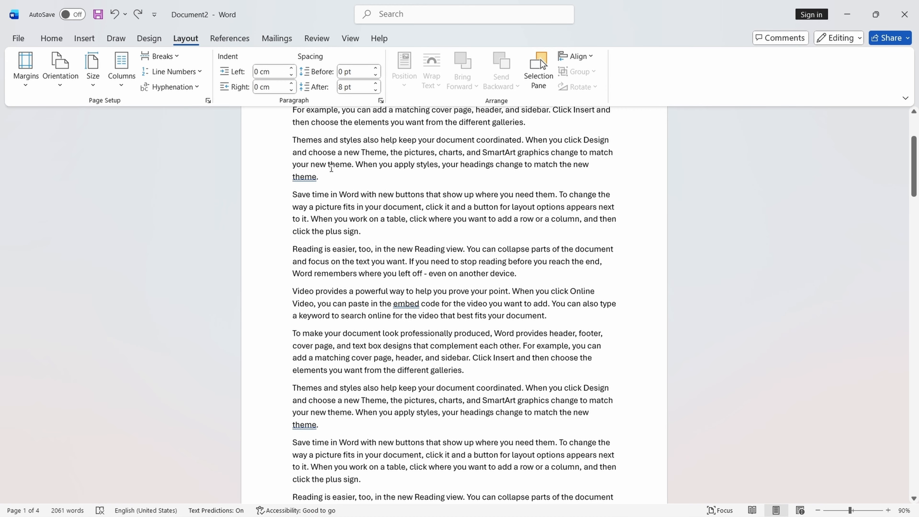
{"action": "scroll", "coordinate": [341, 193], "scroll_direction": "up", "scroll_amount": 3}
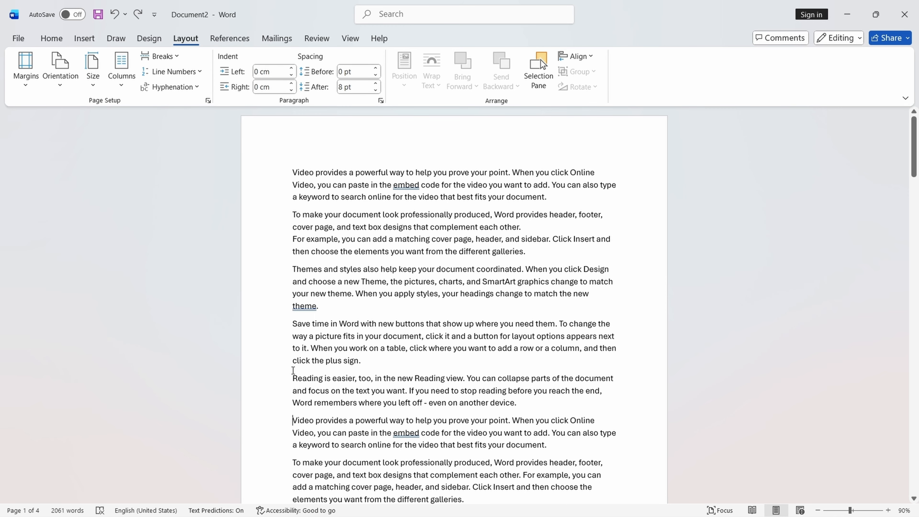
{"action": "left_click", "coordinate": [292, 421]}
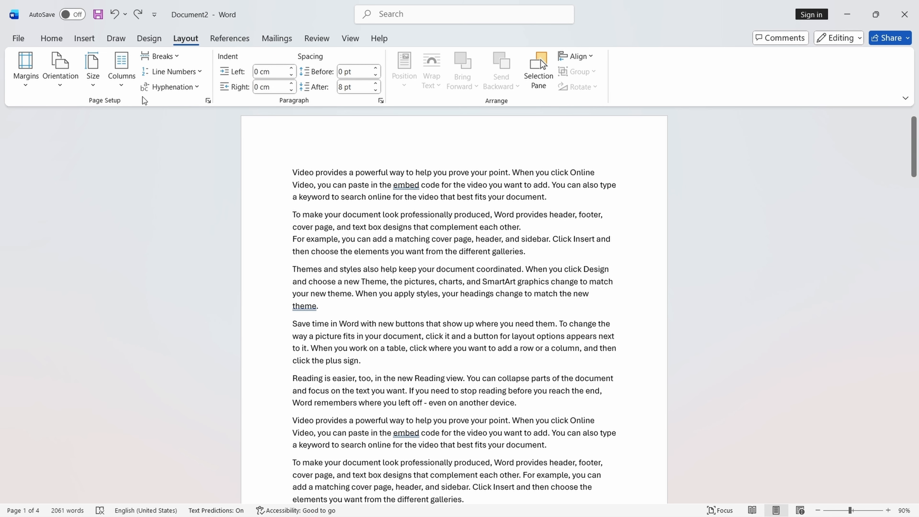
{"action": "left_click", "coordinate": [161, 56]}
{"action": "left_click", "coordinate": [202, 245]}
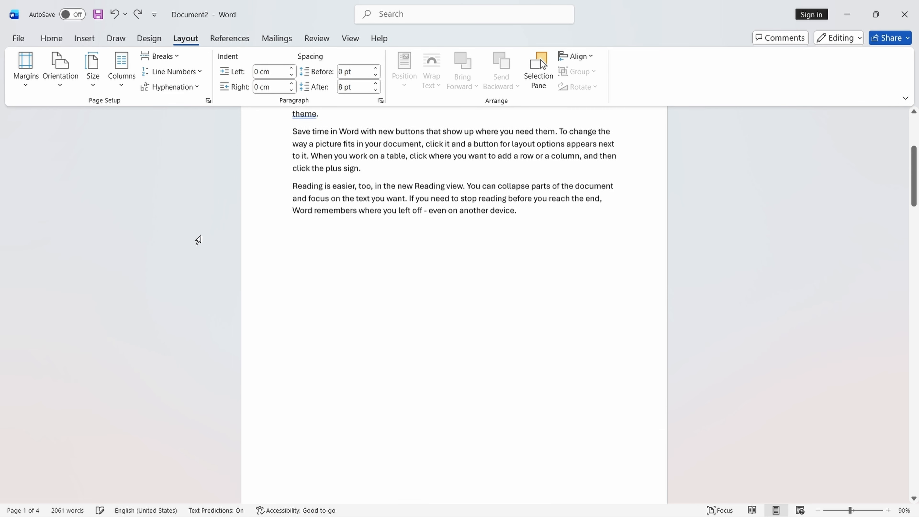
Set the section before the break to a two-column layout and check the text on the following page.
{"action": "scroll", "coordinate": [278, 258], "scroll_direction": "up", "scroll_amount": 4}
{"action": "scroll", "coordinate": [278, 258], "scroll_direction": "down", "scroll_amount": 10}
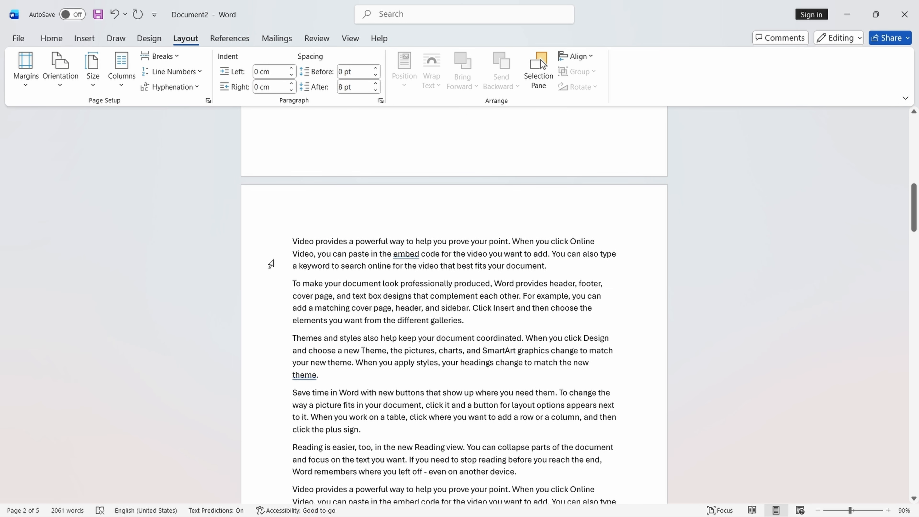
{"action": "scroll", "coordinate": [271, 264], "scroll_direction": "up", "scroll_amount": 5}
{"action": "scroll", "coordinate": [270, 264], "scroll_direction": "down", "scroll_amount": 14}
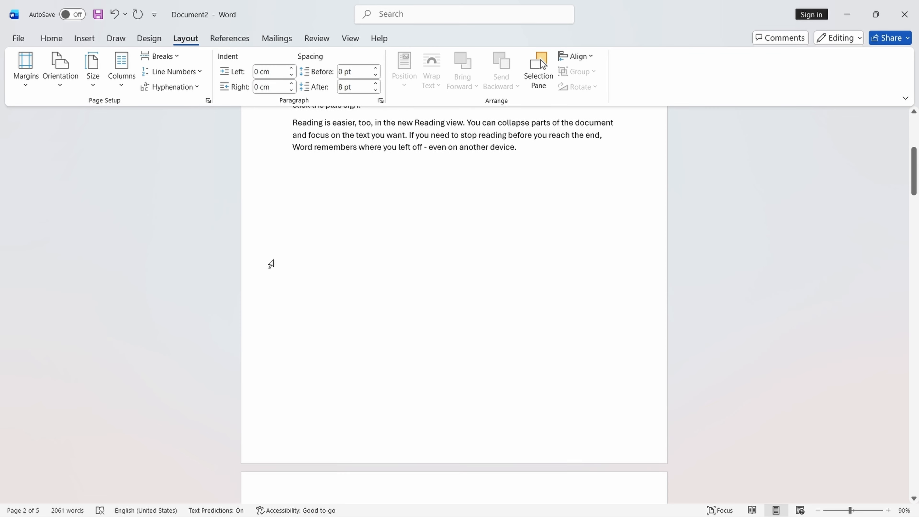
{"action": "scroll", "coordinate": [271, 264], "scroll_direction": "up", "scroll_amount": 2}
{"action": "scroll", "coordinate": [270, 264], "scroll_direction": "up", "scroll_amount": 5}
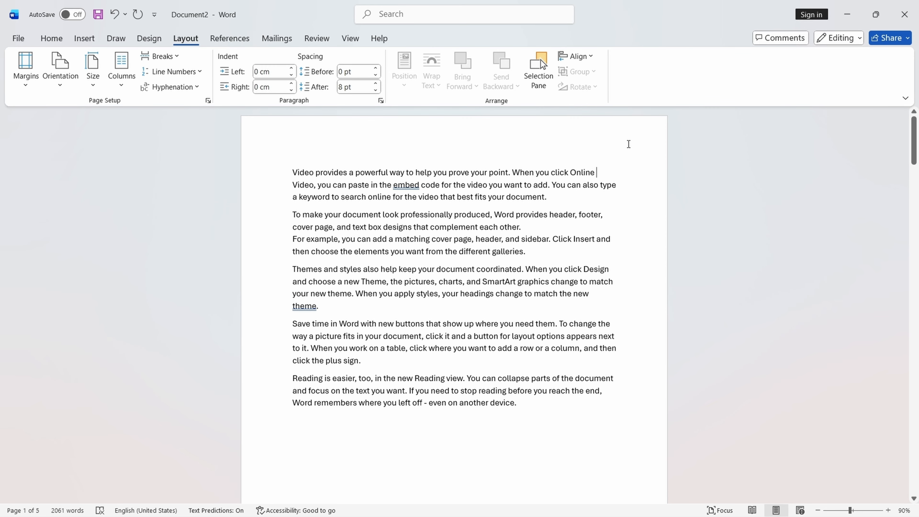
{"action": "left_click", "coordinate": [121, 71]}
{"action": "left_click", "coordinate": [140, 145]}
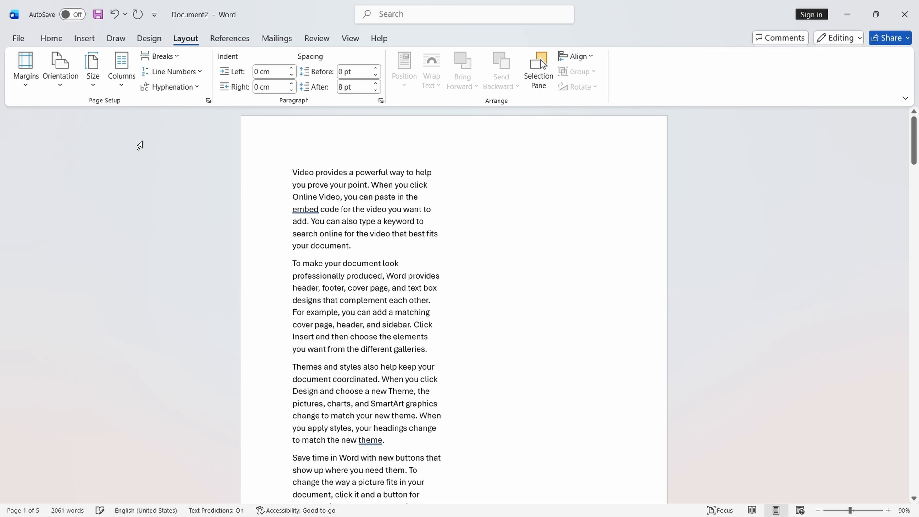
{"action": "scroll", "coordinate": [297, 269], "scroll_direction": "down", "scroll_amount": 16}
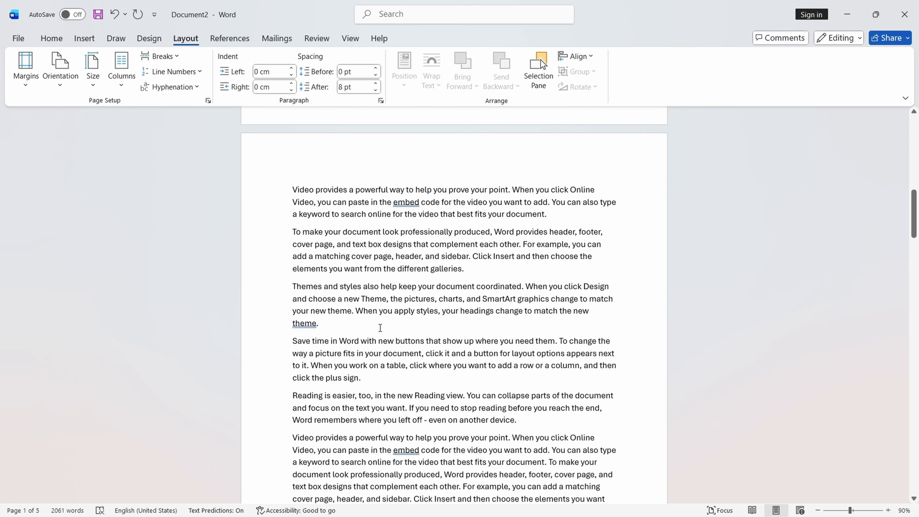
Undo the two-column layout of the first section and show the paragraph marks and other hidden formatting symbols.
{"action": "scroll", "coordinate": [380, 328], "scroll_direction": "up", "scroll_amount": 6}
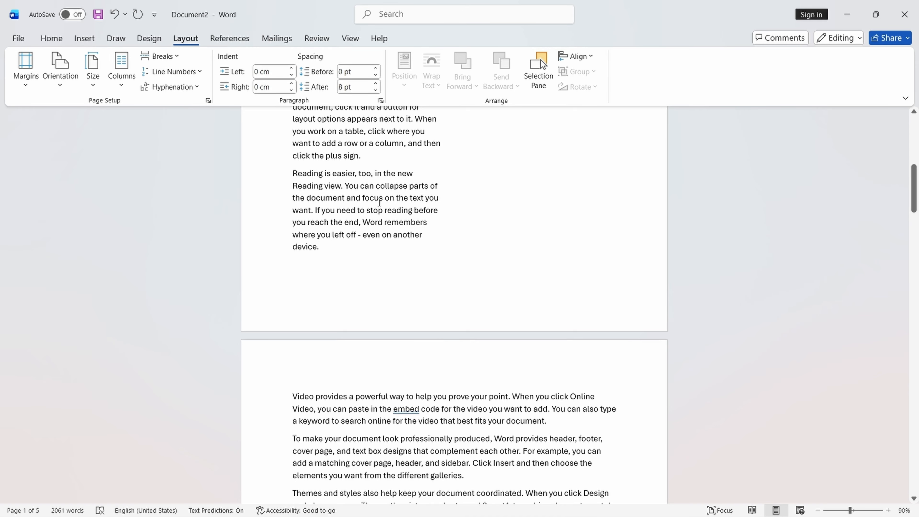
{"action": "key", "text": "ctrl+z"}
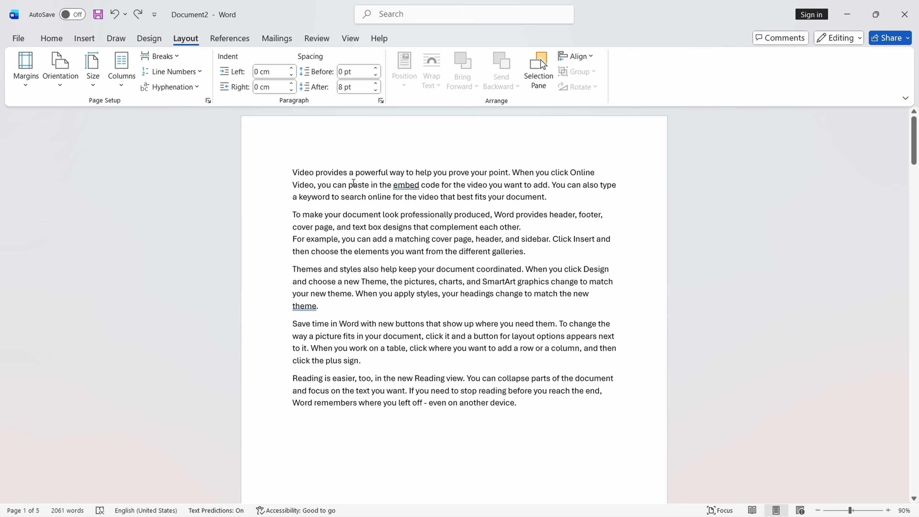
{"action": "left_click", "coordinate": [75, 39]}
{"action": "left_click", "coordinate": [66, 40]}
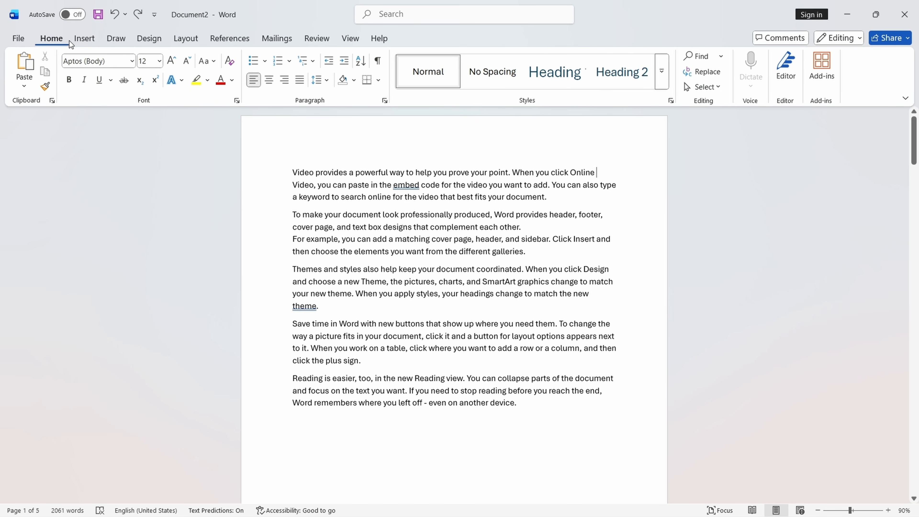
{"action": "left_click", "coordinate": [378, 61]}
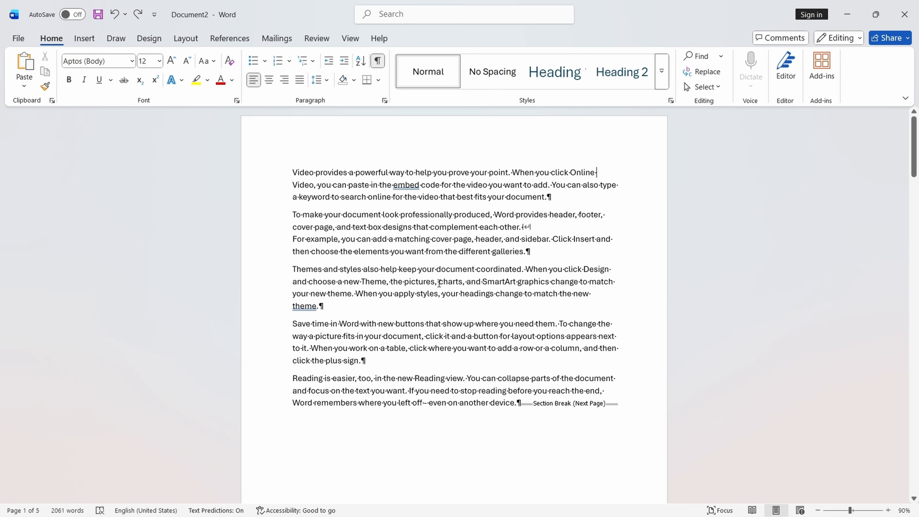
Delete the Next Page section break after the fifth paragraph on the first page and check how the text flows.
{"action": "scroll", "coordinate": [445, 277], "scroll_direction": "down", "scroll_amount": 1}
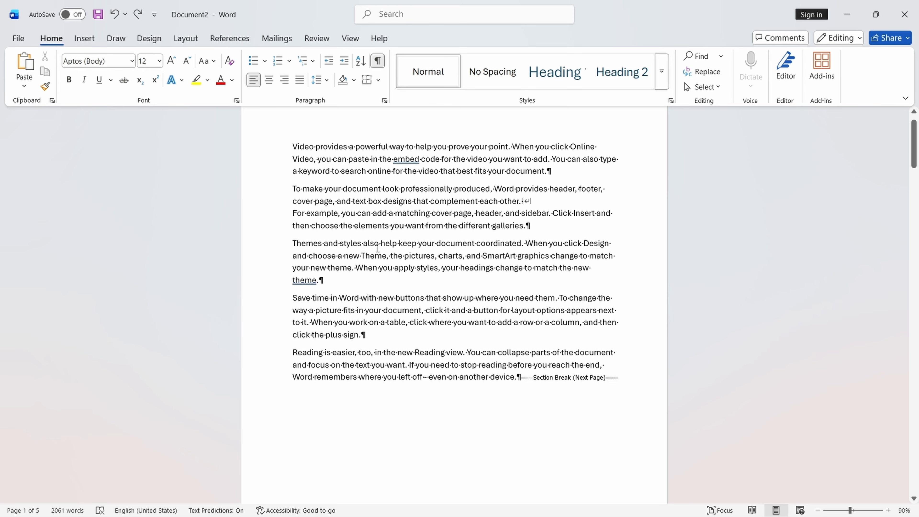
{"action": "scroll", "coordinate": [545, 383], "scroll_direction": "down", "scroll_amount": 1}
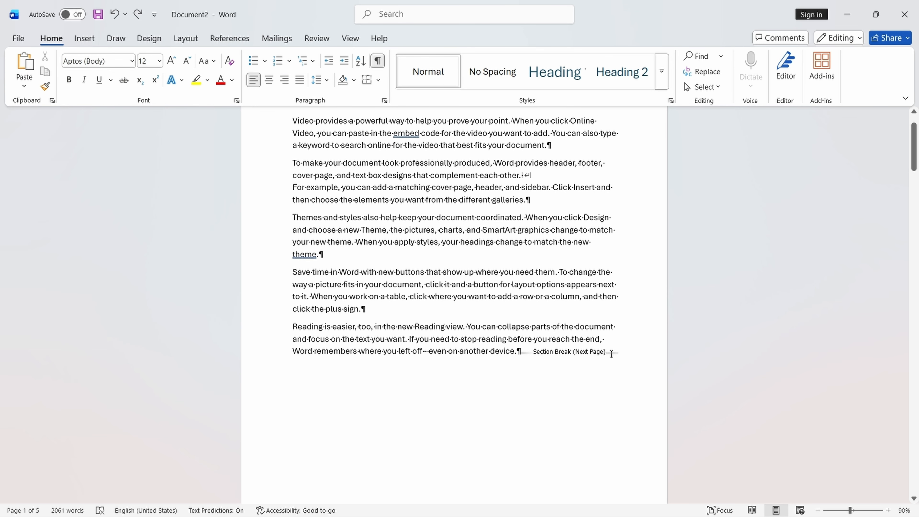
{"action": "scroll", "coordinate": [527, 359], "scroll_direction": "down", "scroll_amount": 14}
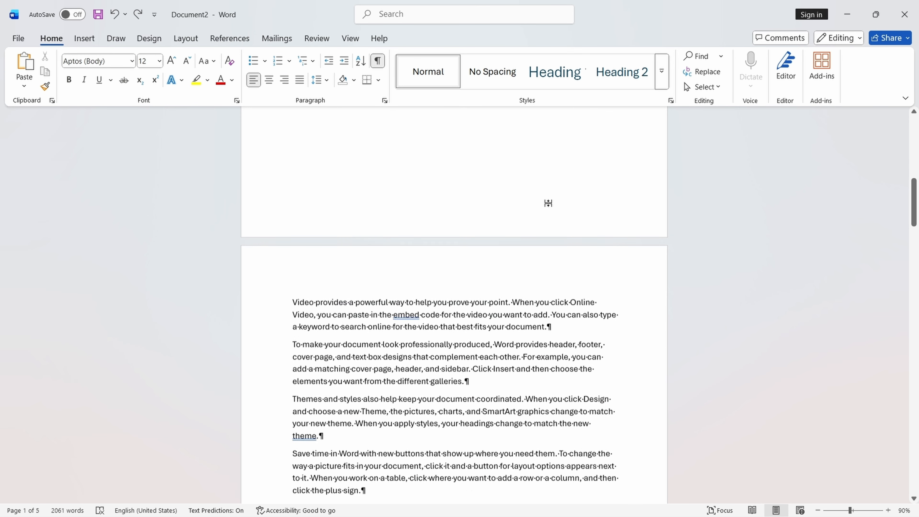
{"action": "scroll", "coordinate": [515, 238], "scroll_direction": "up", "scroll_amount": 5}
{"action": "scroll", "coordinate": [560, 205], "scroll_direction": "down", "scroll_amount": 15}
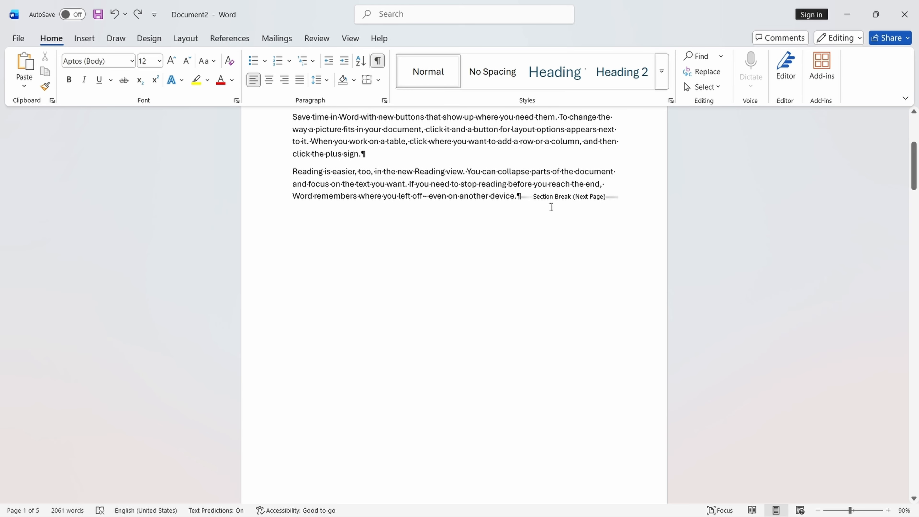
{"action": "key", "text": "Delete"}
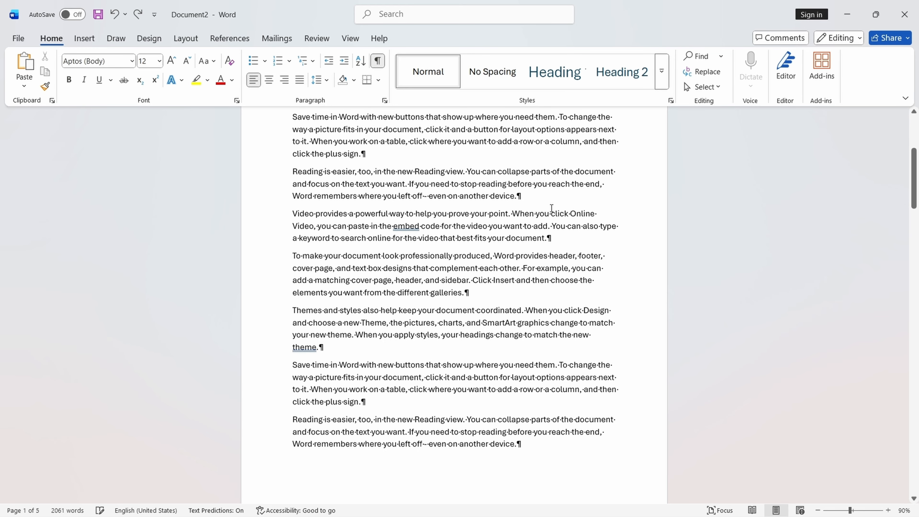
{"action": "scroll", "coordinate": [552, 211], "scroll_direction": "down", "scroll_amount": 5}
{"action": "scroll", "coordinate": [557, 252], "scroll_direction": "up", "scroll_amount": 9}
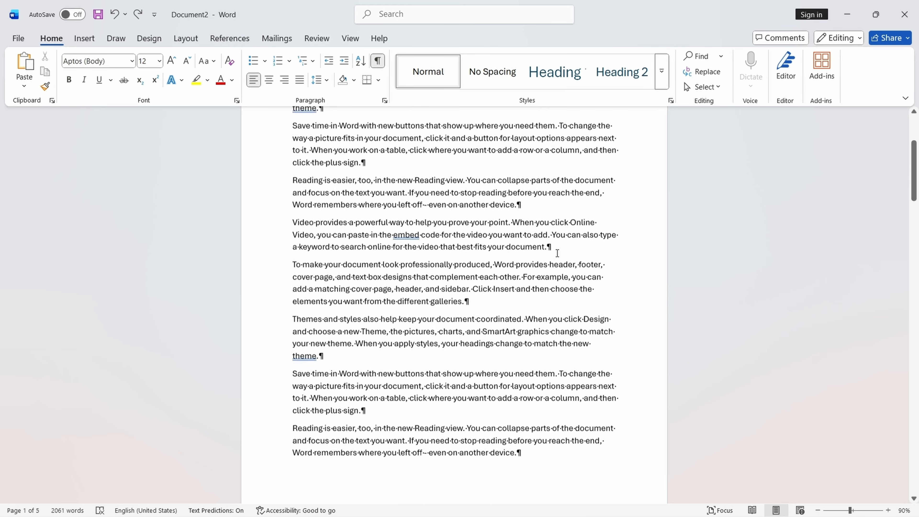
{"action": "scroll", "coordinate": [629, 135], "scroll_direction": "up", "scroll_amount": 1}
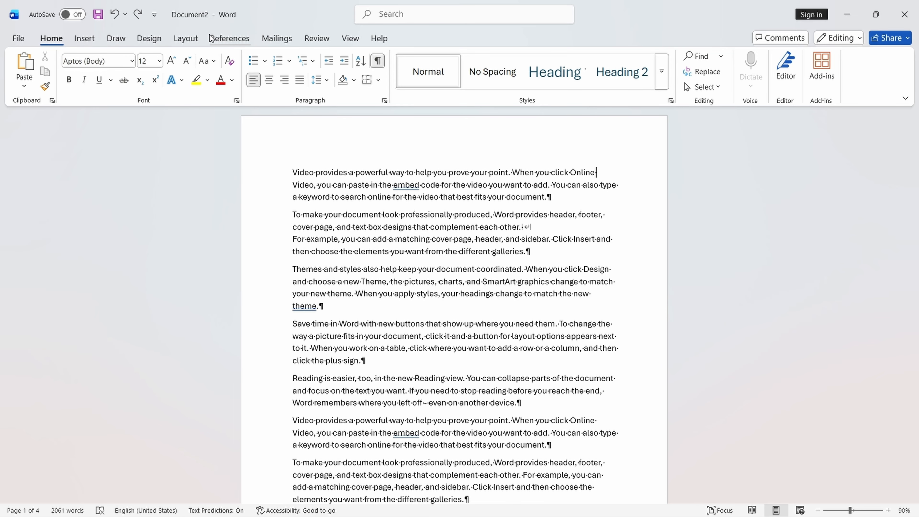
Set the whole document to a two-column layout.
{"action": "left_click", "coordinate": [229, 38]}
{"action": "left_click", "coordinate": [186, 38]}
{"action": "left_click", "coordinate": [121, 68]}
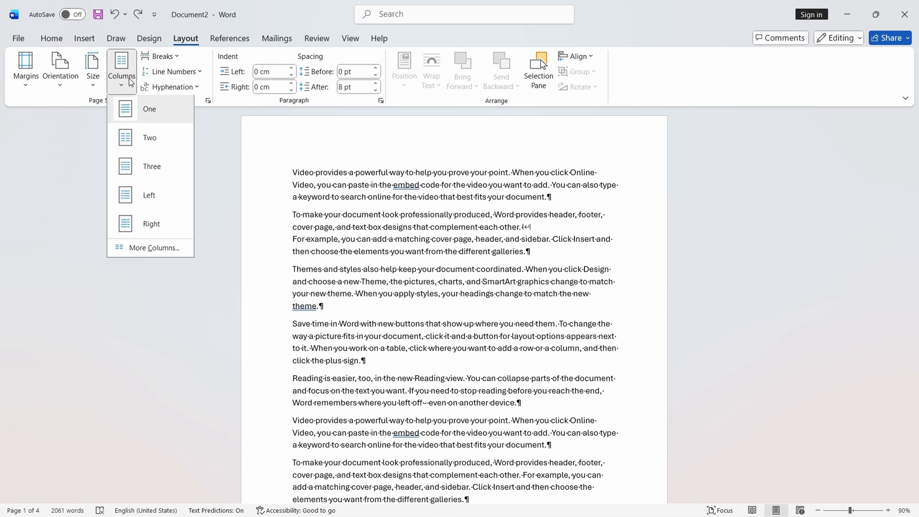
{"action": "left_click", "coordinate": [149, 138]}
{"action": "scroll", "coordinate": [470, 196], "scroll_direction": "down", "scroll_amount": 7}
{"action": "scroll", "coordinate": [470, 196], "scroll_direction": "down", "scroll_amount": 10}
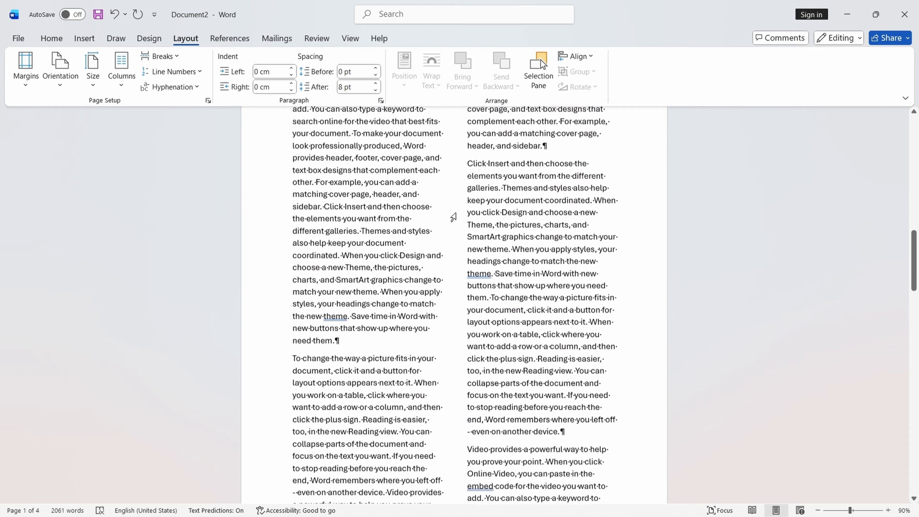
Check the columns on the following pages and undo the two-column layout of the whole document.
{"action": "scroll", "coordinate": [454, 215], "scroll_direction": "up", "scroll_amount": 4}
{"action": "scroll", "coordinate": [454, 216], "scroll_direction": "down", "scroll_amount": 3}
{"action": "scroll", "coordinate": [453, 215], "scroll_direction": "up", "scroll_amount": 2}
{"action": "key", "text": "ctrl+z"}
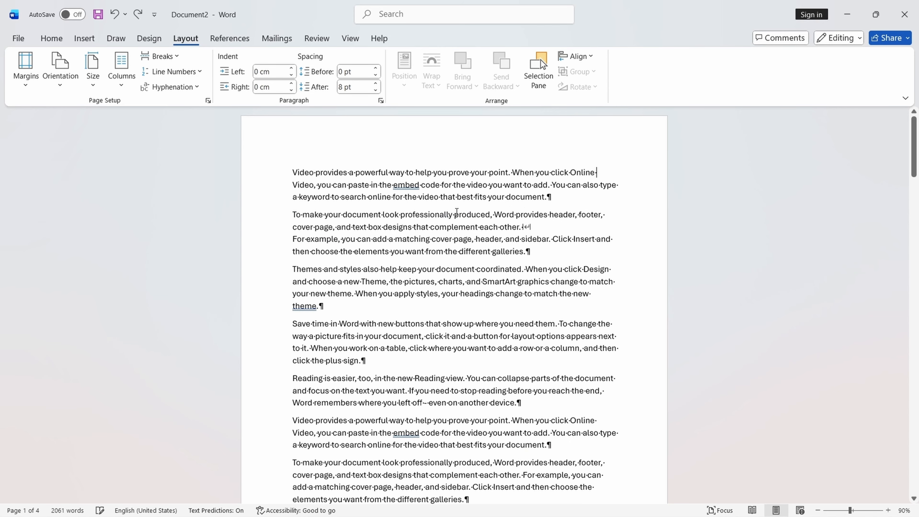
Select all paragraphs on the first page and set only them to a two-column layout.
{"action": "left_click_drag", "start_coordinate": [296, 175], "coordinate": [523, 387]}
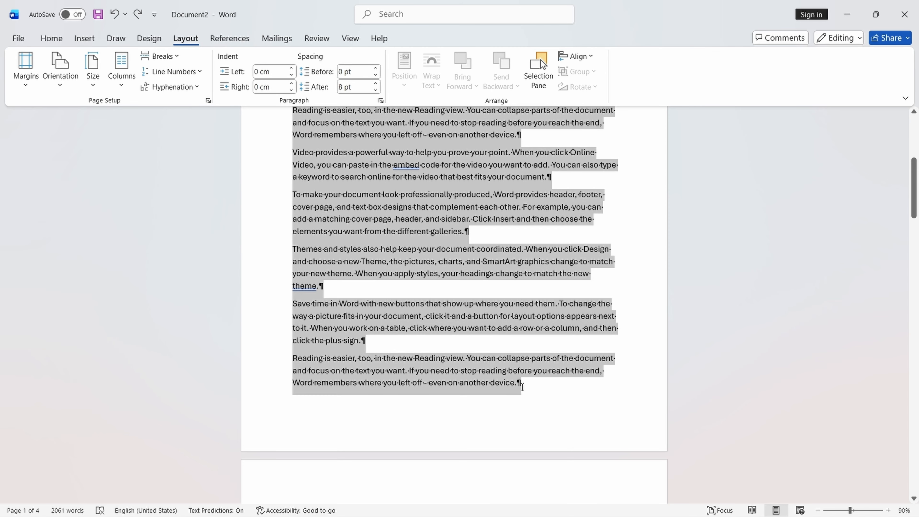
{"action": "left_click", "coordinate": [121, 76]}
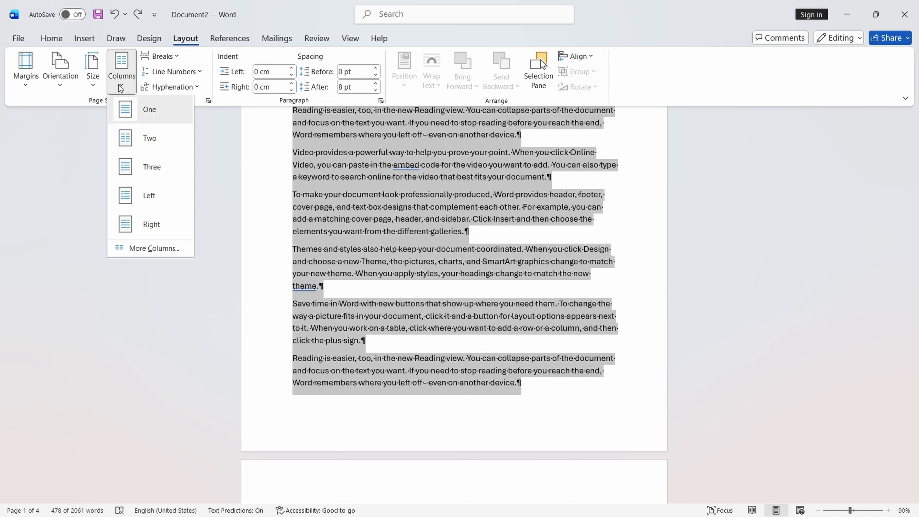
{"action": "left_click", "coordinate": [142, 147]}
{"action": "left_click", "coordinate": [522, 373]}
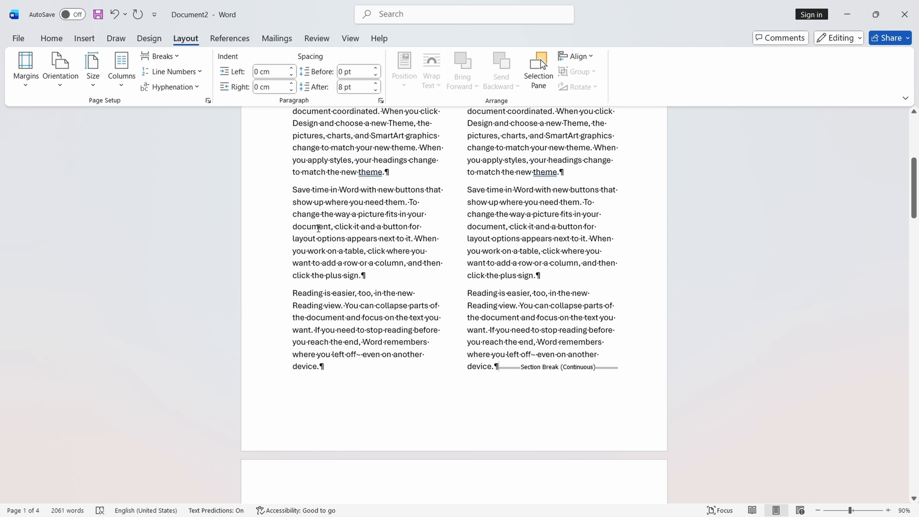
Examine the first page's two columns, the section break at their end, and the layout of the pages that follow.
{"action": "scroll", "coordinate": [485, 225], "scroll_direction": "up", "scroll_amount": 3}
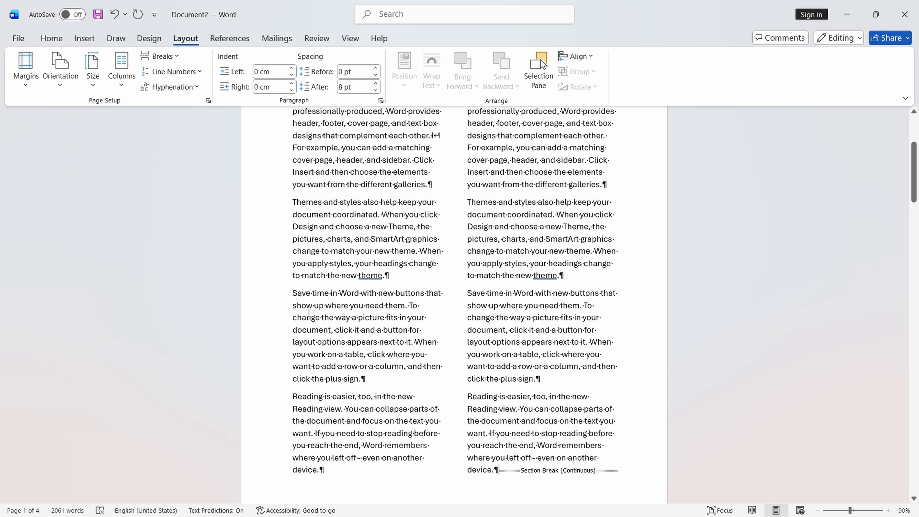
{"action": "scroll", "coordinate": [454, 316], "scroll_direction": "up", "scroll_amount": 4}
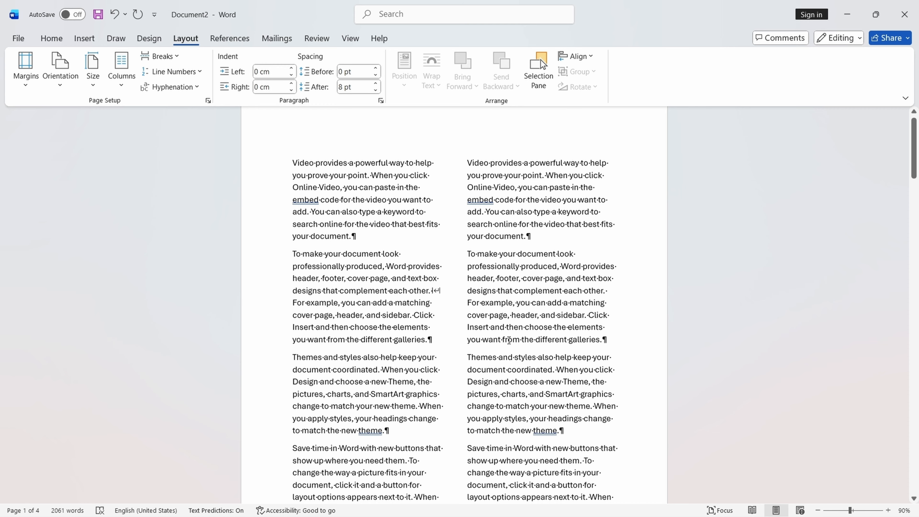
{"action": "scroll", "coordinate": [490, 327], "scroll_direction": "down", "scroll_amount": 5}
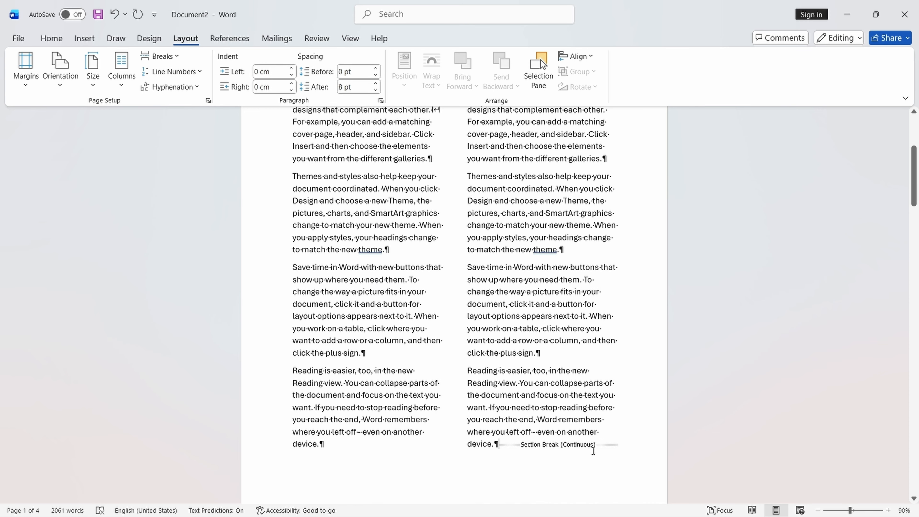
{"action": "scroll", "coordinate": [529, 426], "scroll_direction": "down", "scroll_amount": 2}
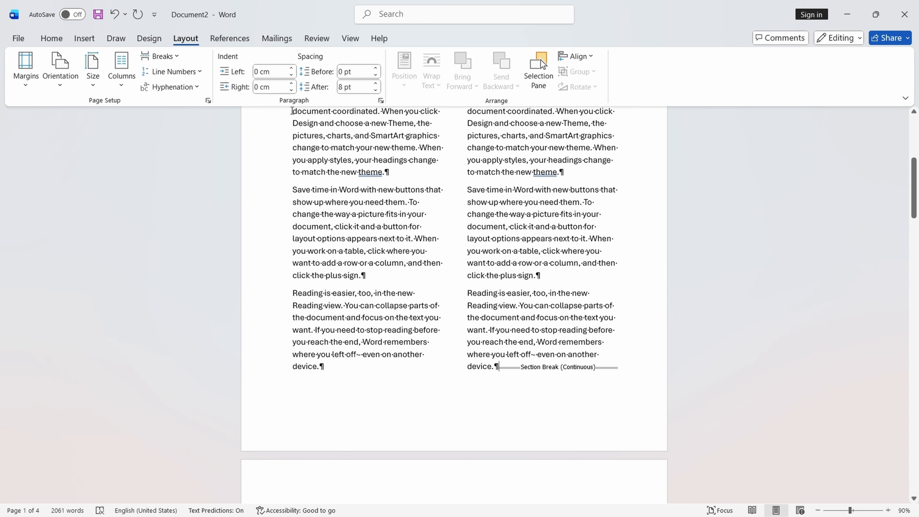
{"action": "scroll", "coordinate": [392, 255], "scroll_direction": "up", "scroll_amount": 4}
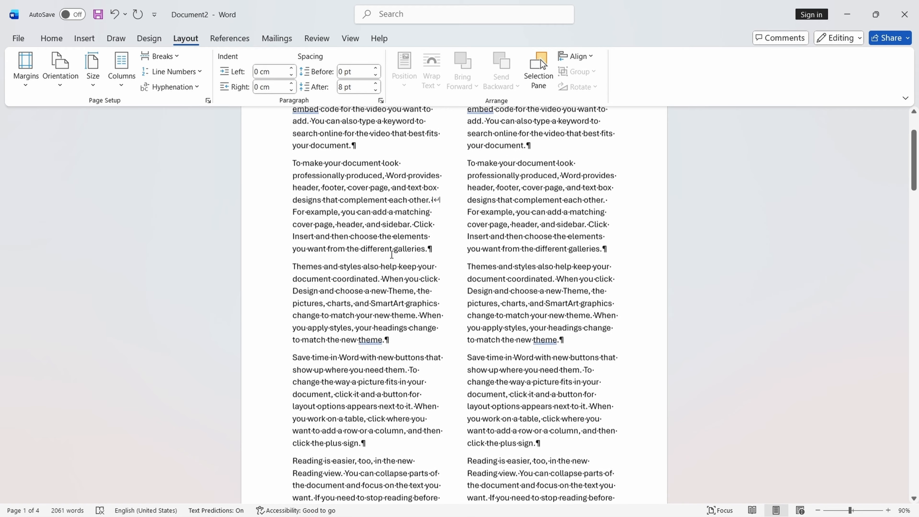
{"action": "scroll", "coordinate": [392, 254], "scroll_direction": "up", "scroll_amount": 3}
{"action": "scroll", "coordinate": [396, 305], "scroll_direction": "down", "scroll_amount": 15}
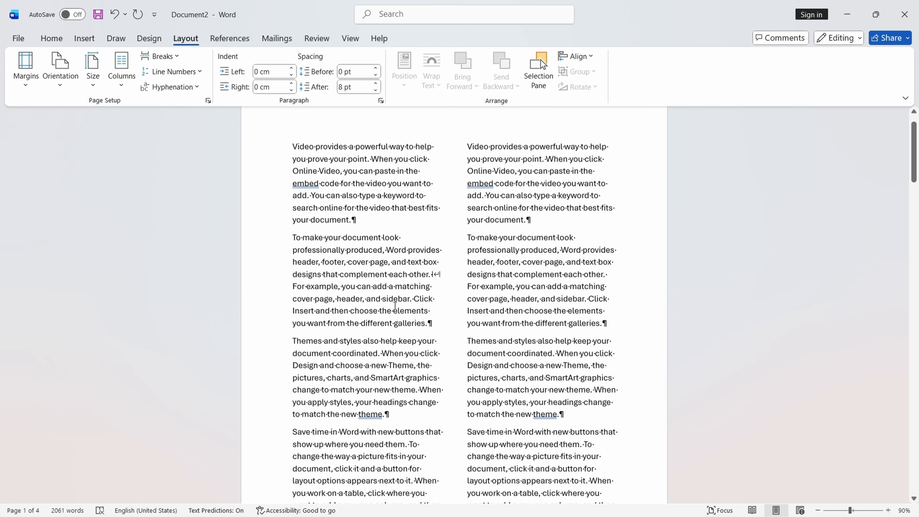
{"action": "scroll", "coordinate": [396, 309], "scroll_direction": "up", "scroll_amount": 6}
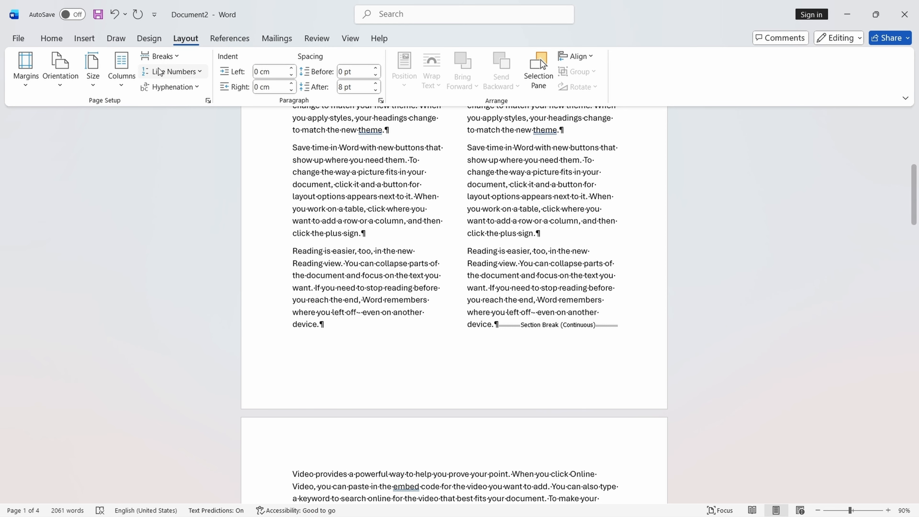
Insert a Continuous section break before the second page's paragraph starting with "To change the way a picture fits".
{"action": "left_click", "coordinate": [159, 56]}
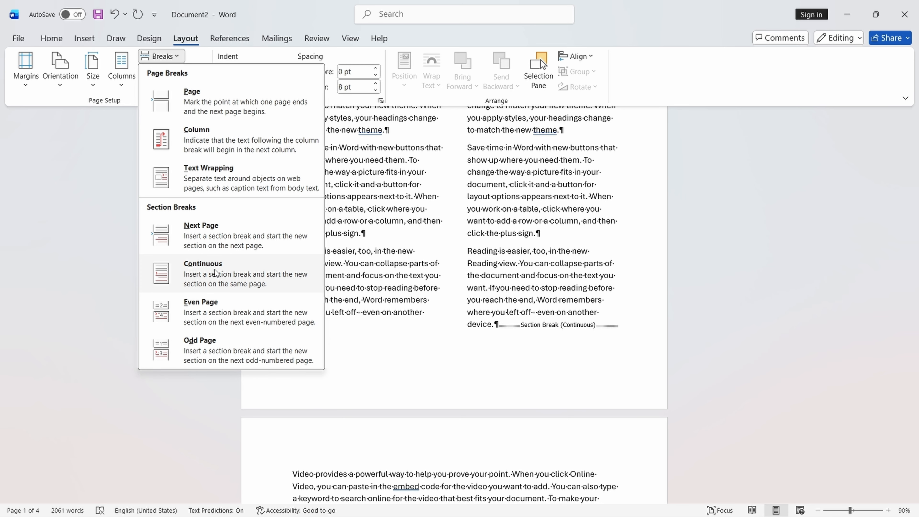
{"action": "scroll", "coordinate": [405, 309], "scroll_direction": "down", "scroll_amount": 8}
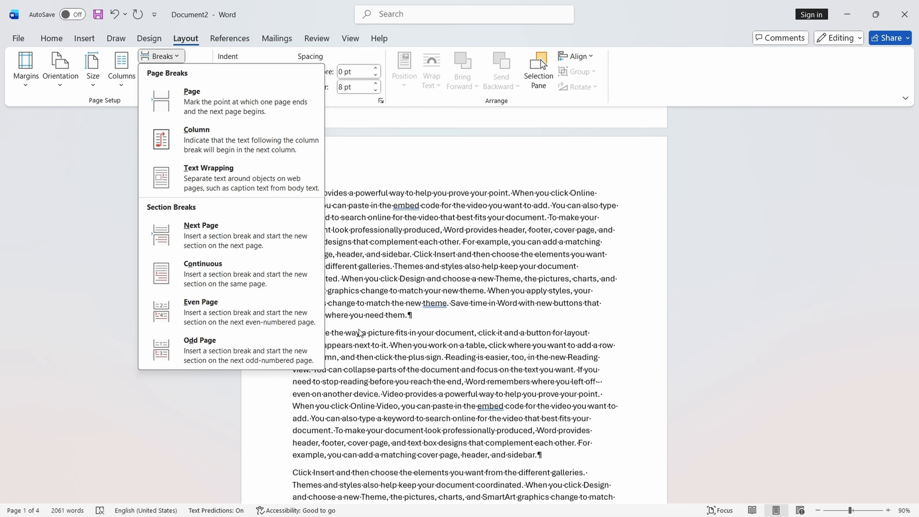
{"action": "left_click", "coordinate": [405, 310]}
{"action": "left_click", "coordinate": [292, 330]}
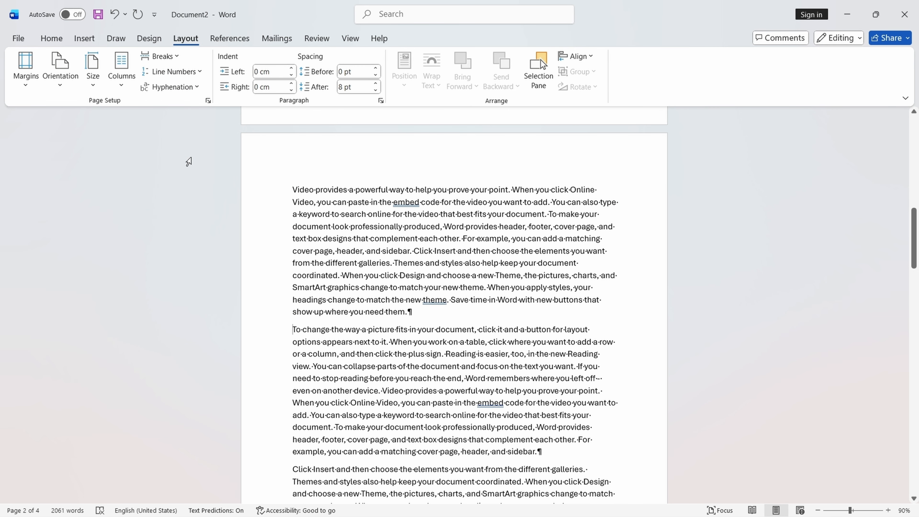
{"action": "left_click", "coordinate": [160, 56]}
{"action": "left_click", "coordinate": [200, 277]}
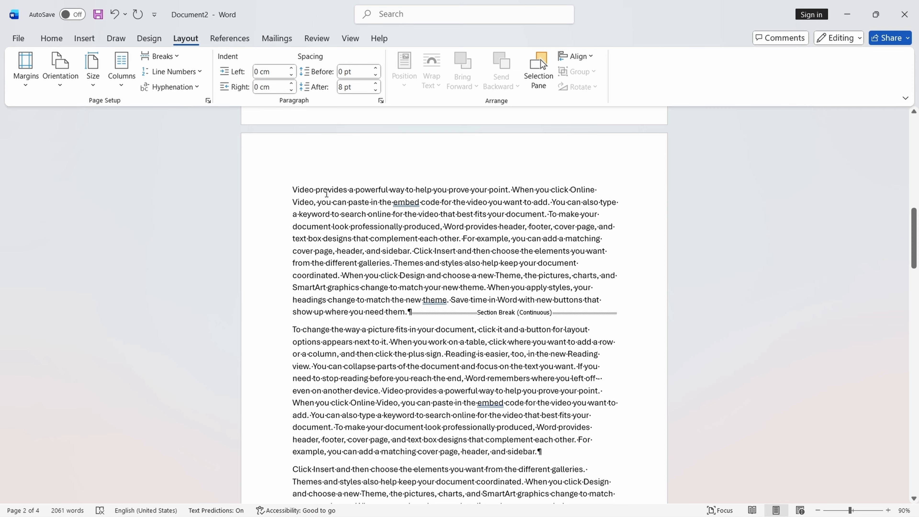
Set the second page's text above the Continuous break to two columns and the section below it to three columns.
{"action": "left_click", "coordinate": [127, 86]}
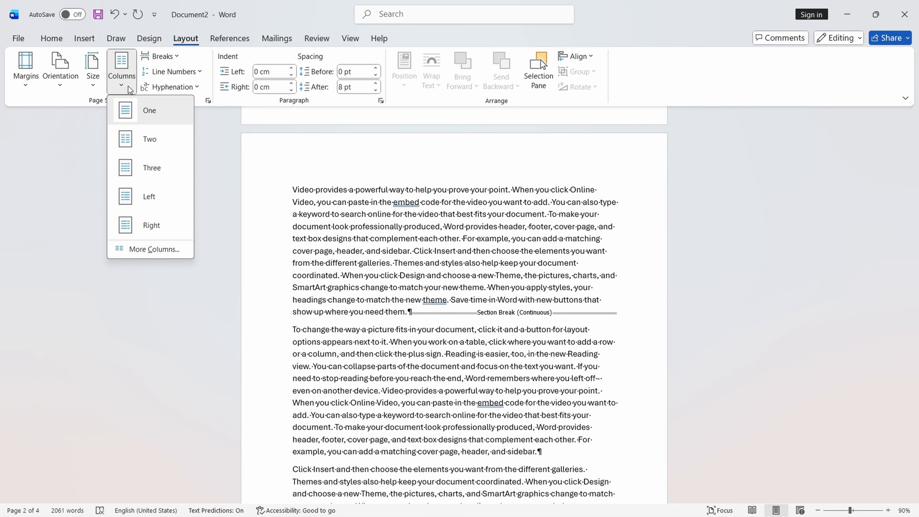
{"action": "left_click", "coordinate": [141, 135]}
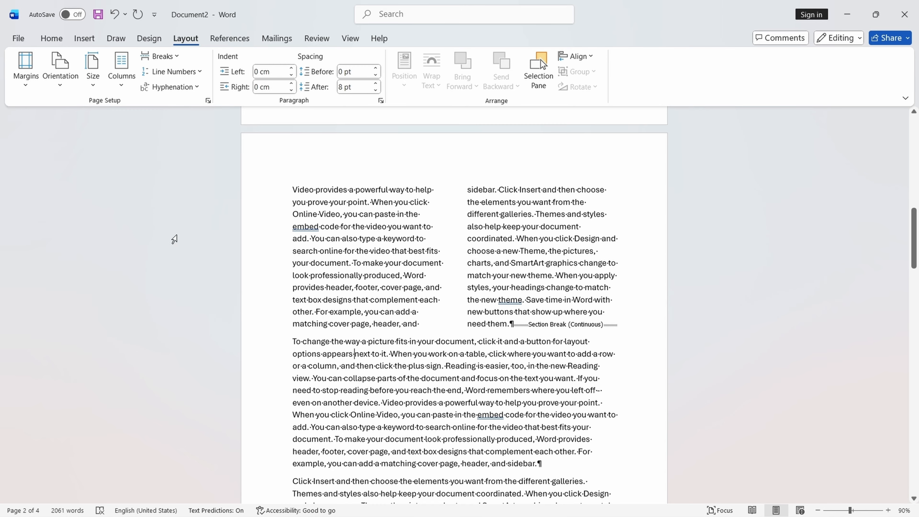
{"action": "left_click", "coordinate": [125, 91]}
{"action": "left_click", "coordinate": [133, 166]}
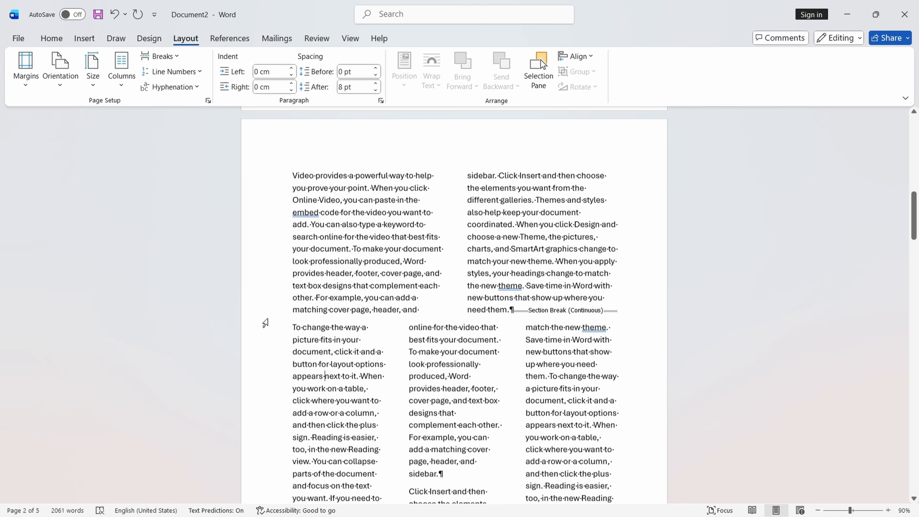
{"action": "scroll", "coordinate": [265, 322], "scroll_direction": "down", "scroll_amount": 10}
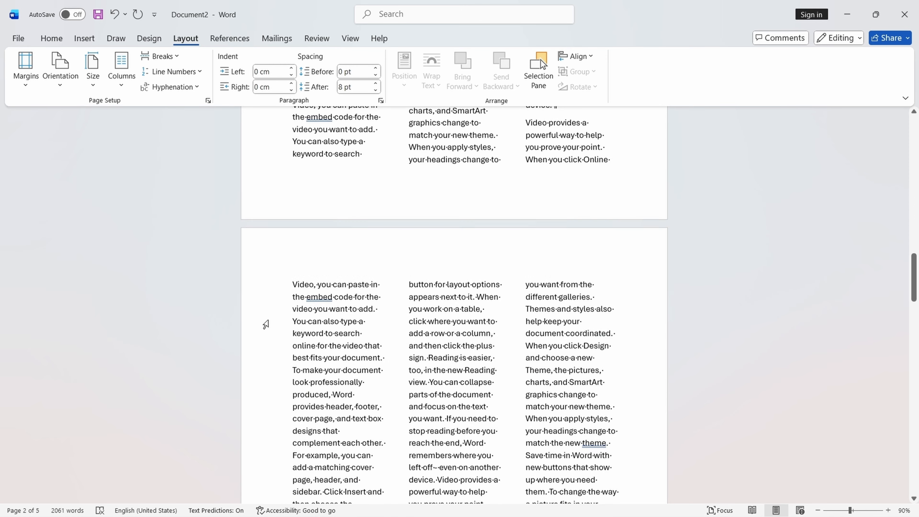
{"action": "scroll", "coordinate": [265, 323], "scroll_direction": "down", "scroll_amount": 15}
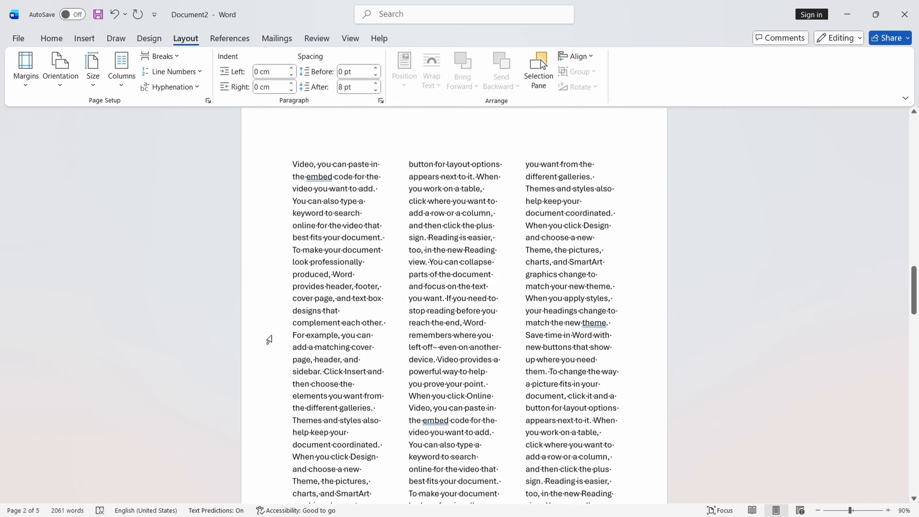
{"action": "scroll", "coordinate": [269, 340], "scroll_direction": "up", "scroll_amount": 10}
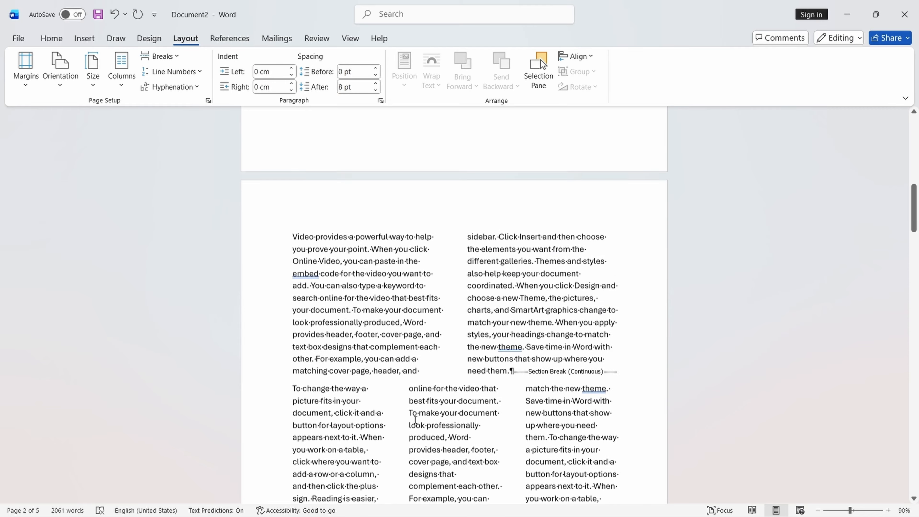
{"action": "scroll", "coordinate": [396, 322], "scroll_direction": "down", "scroll_amount": 2}
{"action": "scroll", "coordinate": [392, 434], "scroll_direction": "up", "scroll_amount": 10}
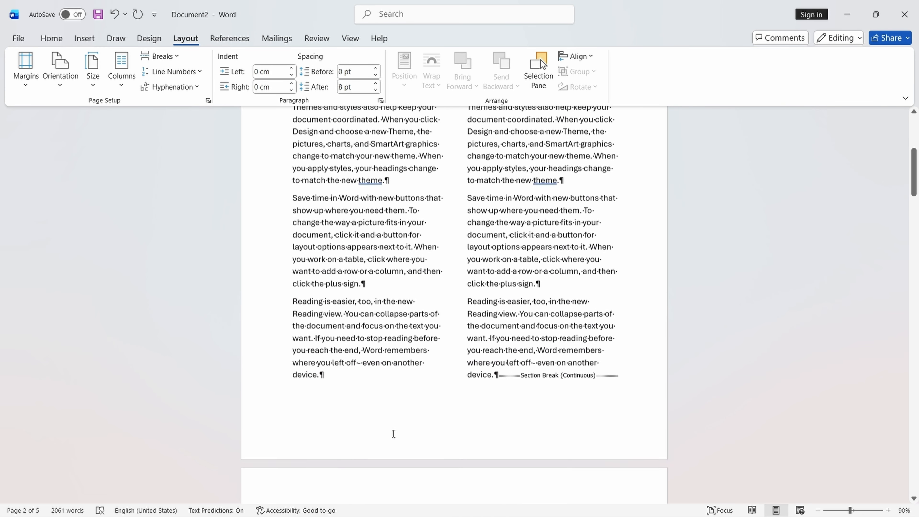
Examine how the two-column and three-column sections flow around the Continuous section breaks across the first three pages.
{"action": "scroll", "coordinate": [394, 434], "scroll_direction": "up", "scroll_amount": 5}
{"action": "scroll", "coordinate": [298, 362], "scroll_direction": "down", "scroll_amount": 5}
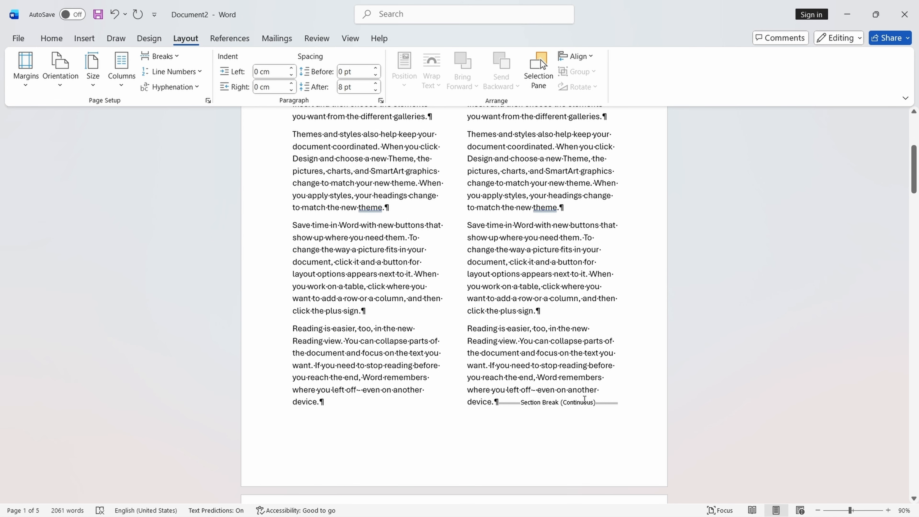
{"action": "scroll", "coordinate": [543, 404], "scroll_direction": "down", "scroll_amount": 6}
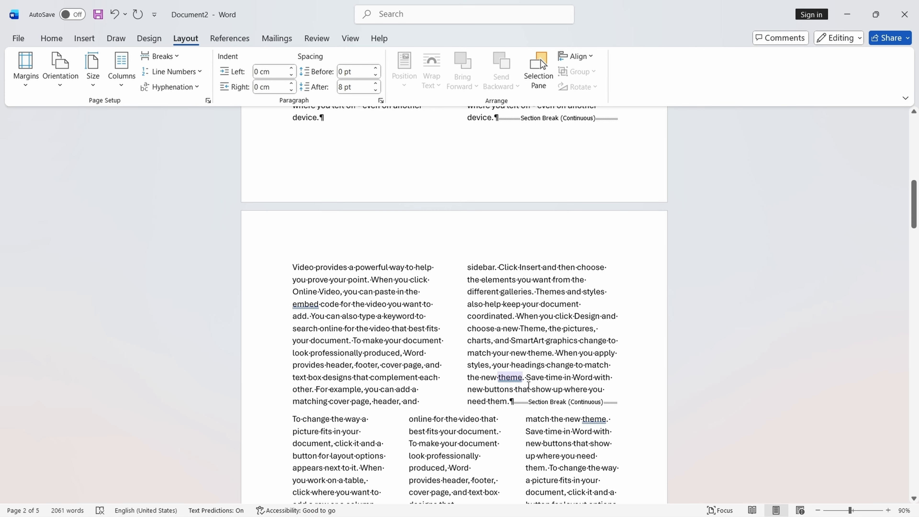
{"action": "scroll", "coordinate": [563, 397], "scroll_direction": "down", "scroll_amount": 2}
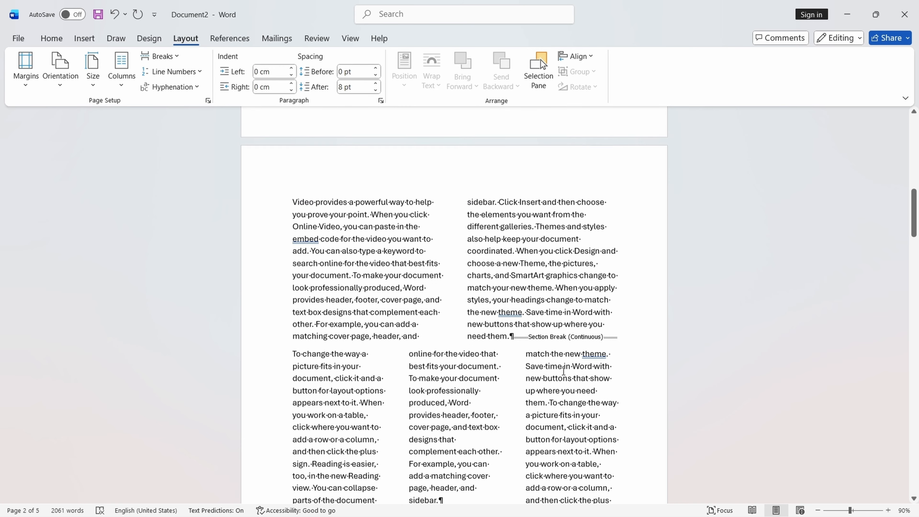
{"action": "scroll", "coordinate": [539, 402], "scroll_direction": "down", "scroll_amount": 20}
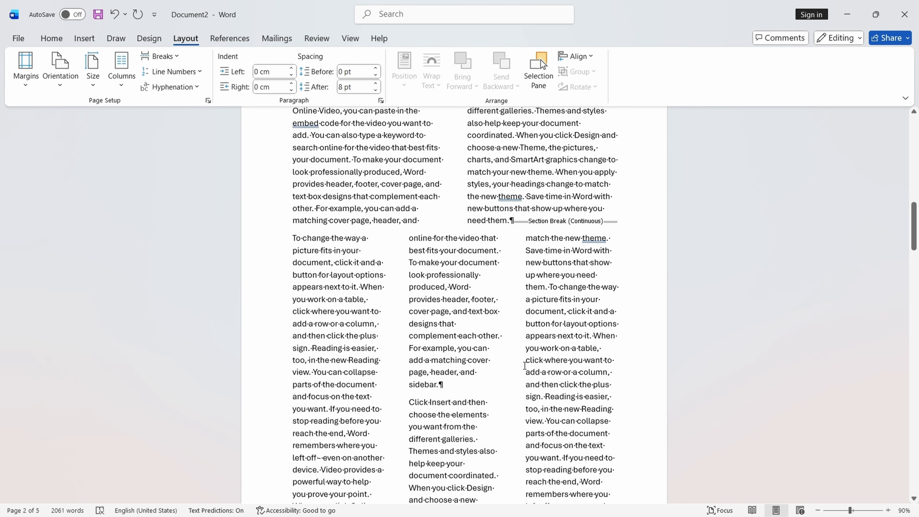
{"action": "scroll", "coordinate": [515, 389], "scroll_direction": "down", "scroll_amount": 10}
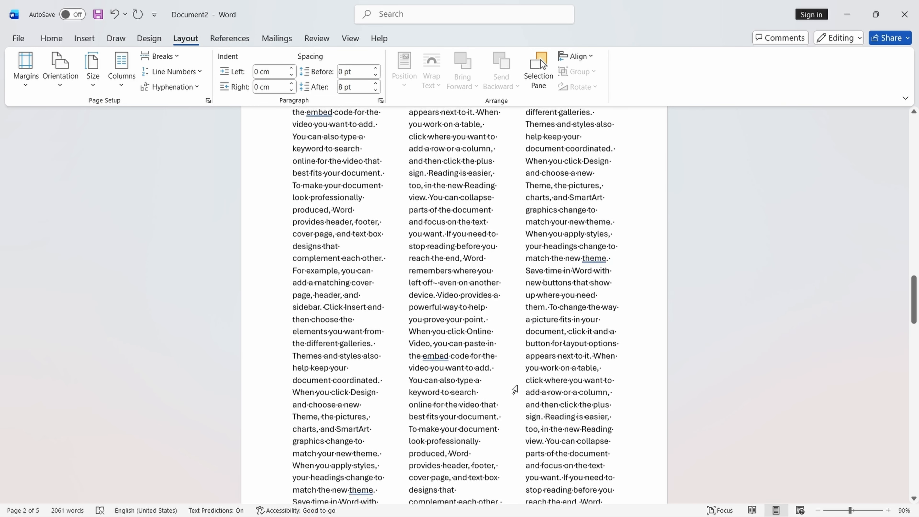
{"action": "scroll", "coordinate": [508, 398], "scroll_direction": "up", "scroll_amount": 15}
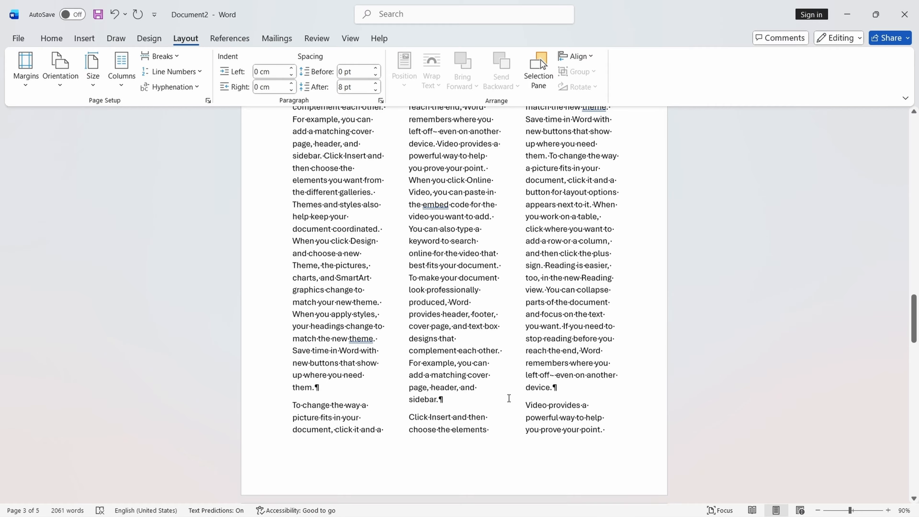
{"action": "scroll", "coordinate": [508, 398], "scroll_direction": "up", "scroll_amount": 8}
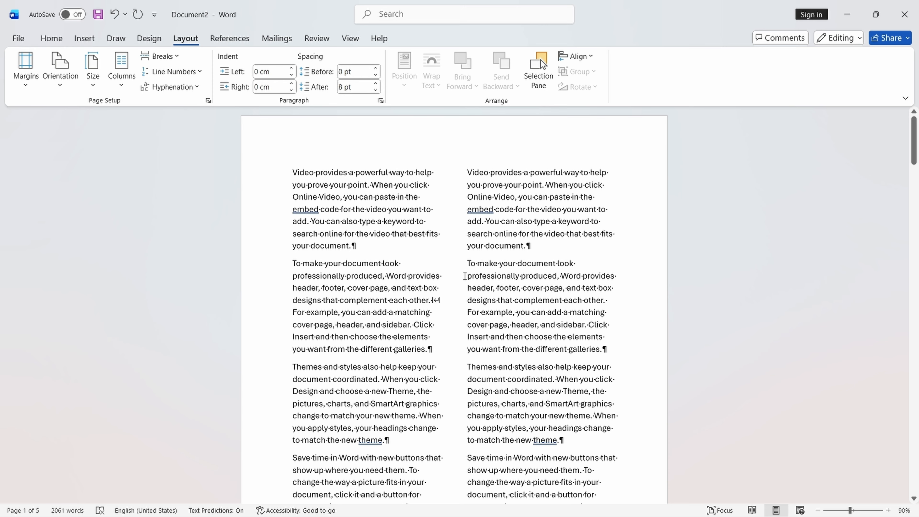
{"action": "scroll", "coordinate": [470, 305], "scroll_direction": "down", "scroll_amount": 3}
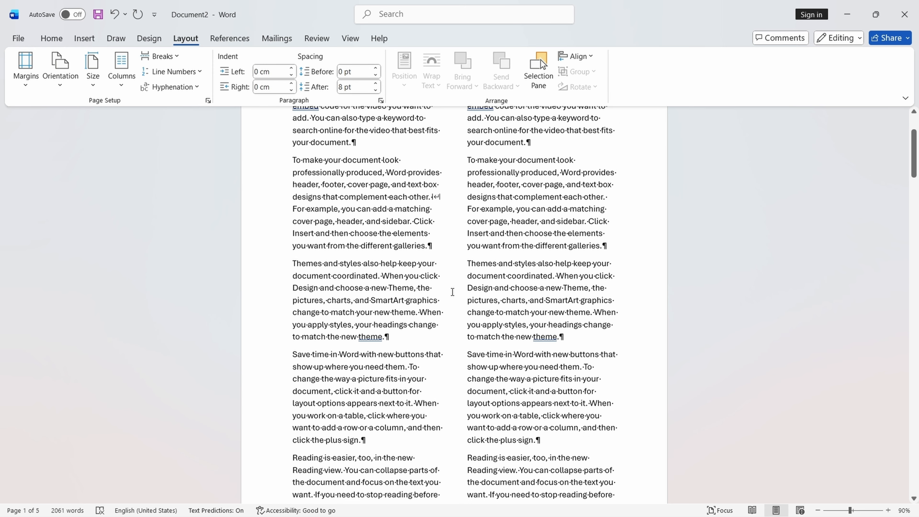
Undo the column layouts and section breaks, and redo the =rand(10,10) sample text so the document is single-column again.
{"action": "key", "text": "ctrl+z"}
{"action": "key", "text": "ctrl+z"}
{"action": "key", "text": "ctrl+z"}
{"action": "key", "text": "ctrl+z"}
{"action": "key", "text": "ctrl+z"}
{"action": "key", "text": "ctrl+z"}
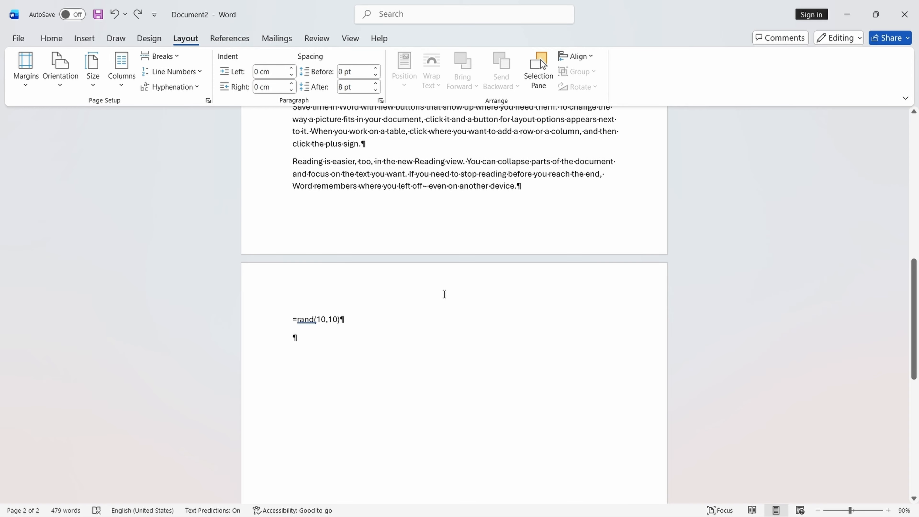
{"action": "left_click", "coordinate": [138, 15]}
Select the first page's first paragraph starting with "Save time in Word" and set its left indent to 0.8 cm.
{"action": "left_click_drag", "start_coordinate": [914, 436], "coordinate": [908, 136]}
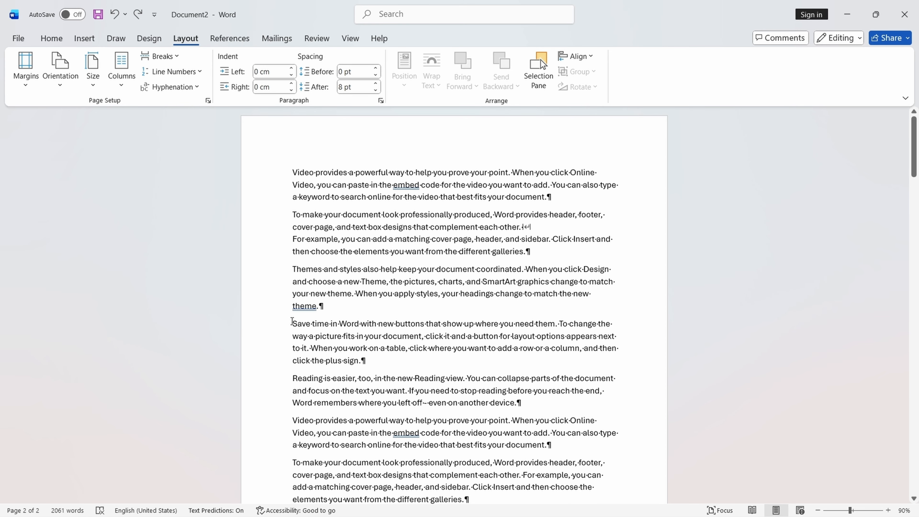
{"action": "left_click_drag", "start_coordinate": [292, 321], "coordinate": [367, 360]}
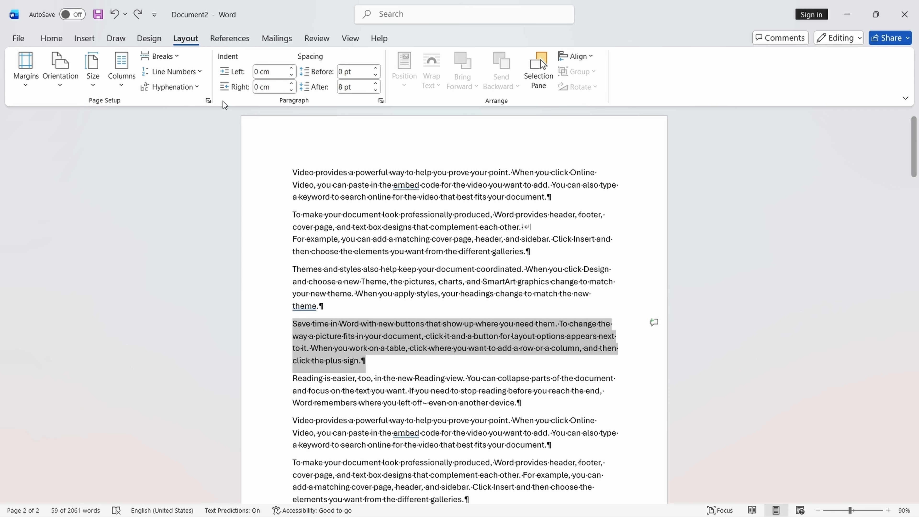
{"action": "left_click", "coordinate": [292, 68]}
{"action": "left_click", "coordinate": [292, 68]}
{"action": "left_click", "coordinate": [291, 68]}
{"action": "left_click", "coordinate": [294, 67]}
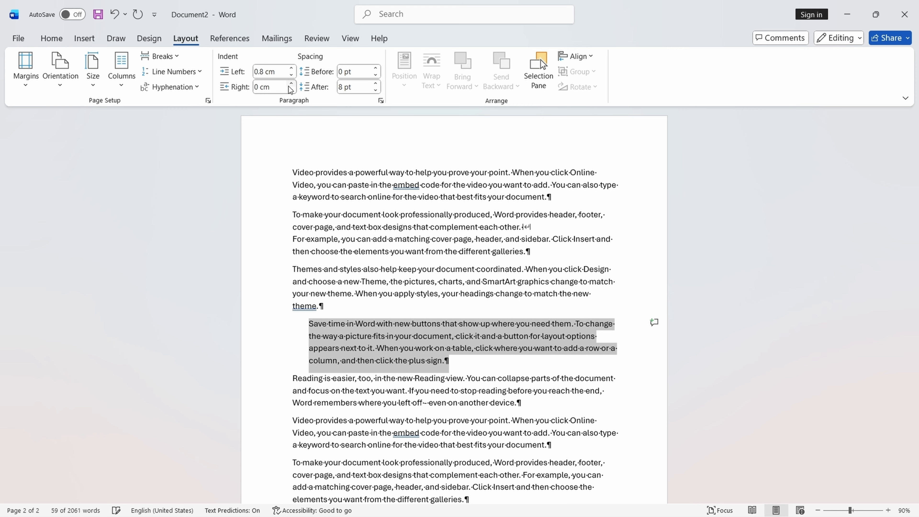
Set the selected "Save time in Word" paragraph's right indent to 1.2 cm.
{"action": "left_click", "coordinate": [293, 82]}
{"action": "left_click", "coordinate": [293, 83]}
{"action": "left_click", "coordinate": [293, 82]}
{"action": "left_click", "coordinate": [294, 83]}
{"action": "left_click", "coordinate": [293, 83]}
{"action": "left_click", "coordinate": [293, 82]}
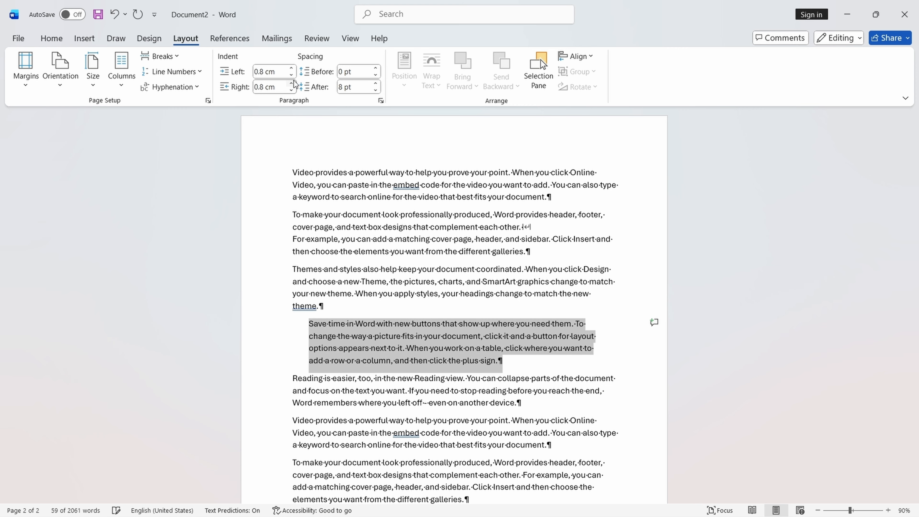
{"action": "left_click", "coordinate": [292, 82]}
{"action": "left_click", "coordinate": [292, 82]}
{"action": "left_click", "coordinate": [292, 83]}
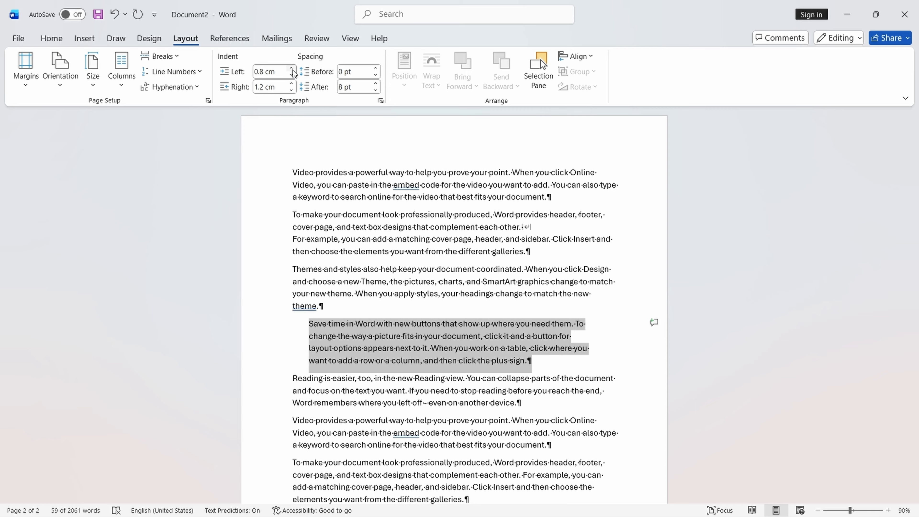
Set both the left and right indents of the selected paragraph to 1 cm.
{"action": "left_click", "coordinate": [293, 68]}
{"action": "left_click", "coordinate": [292, 69]}
{"action": "left_click", "coordinate": [292, 90]}
{"action": "left_click", "coordinate": [292, 90]}
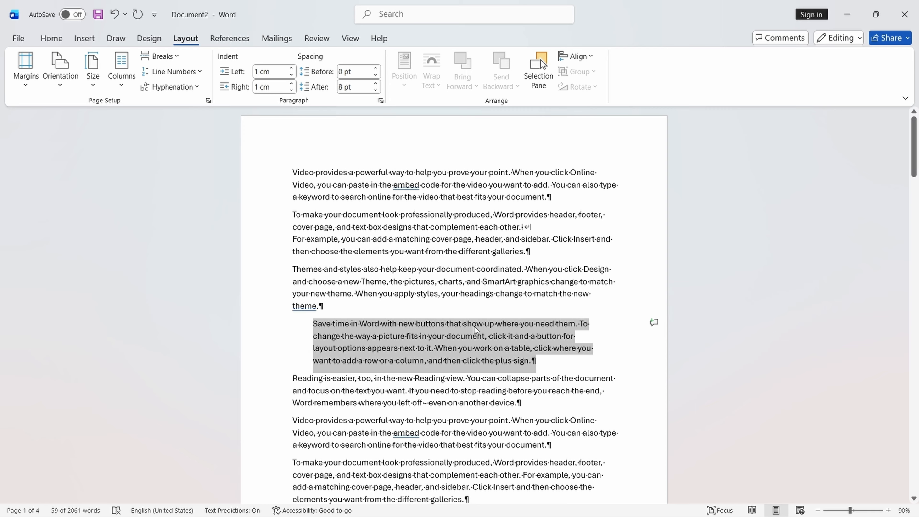
Undo all the indent changes on the "Save time in Word" paragraph and deselect it.
{"action": "key", "text": "ctrl+z"}
{"action": "key", "text": "ctrl+z"}
{"action": "key", "text": "ctrl+z"}
{"action": "key", "text": "ctrl+z"}
{"action": "key", "text": "ctrl+z"}
{"action": "key", "text": "ctrl+z"}
{"action": "key", "text": "ctrl+z"}
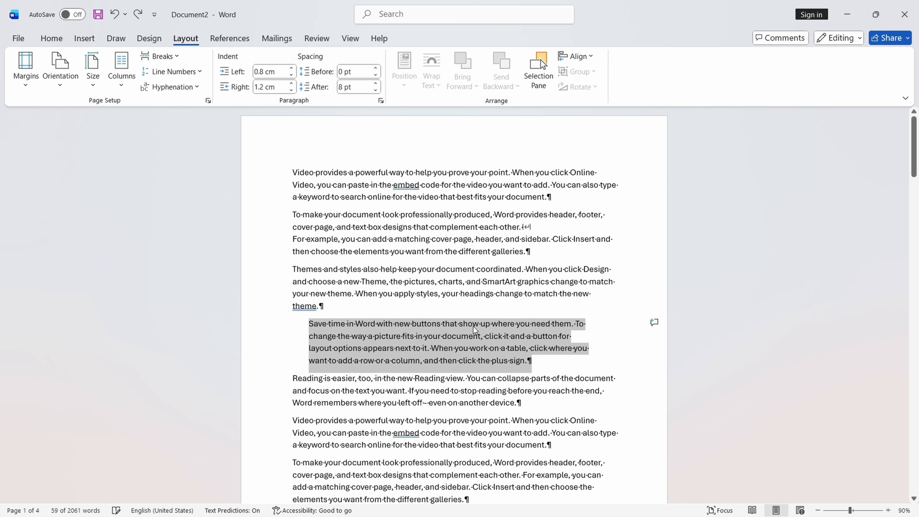
{"action": "key", "text": "ctrl+z"}
{"action": "key", "text": "ctrl+z"}
{"action": "key", "text": "ctrl+z"}
{"action": "key", "text": "ctrl+z"}
{"action": "key", "text": "ctrl+z"}
{"action": "key", "text": "ctrl+z"}
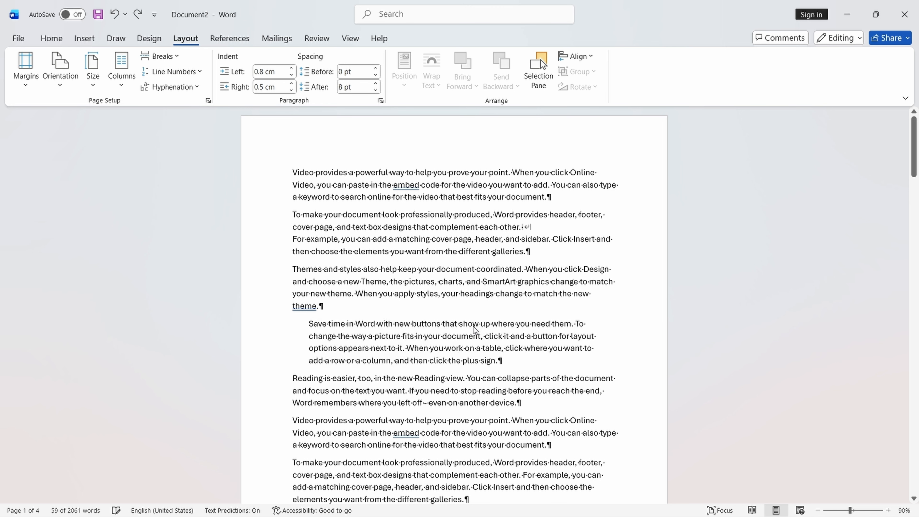
{"action": "left_click", "coordinate": [473, 326]}
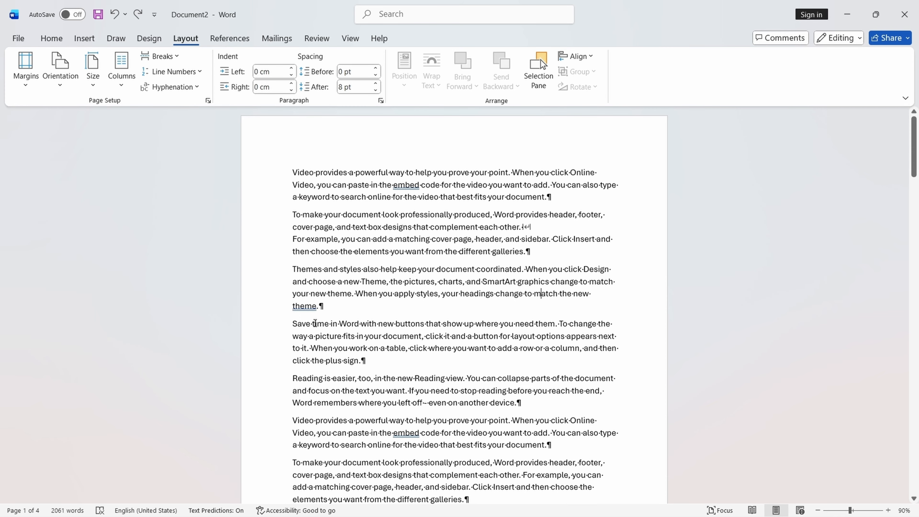
Insert a Continuous section break before the first page's first paragraph starting with "Themes and styles".
{"action": "scroll", "coordinate": [330, 309], "scroll_direction": "down", "scroll_amount": 1}
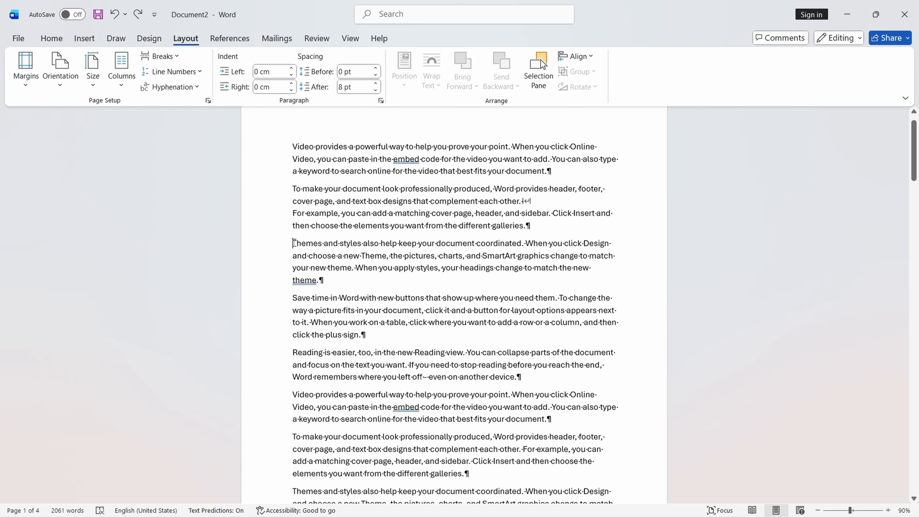
{"action": "left_click", "coordinate": [163, 58]}
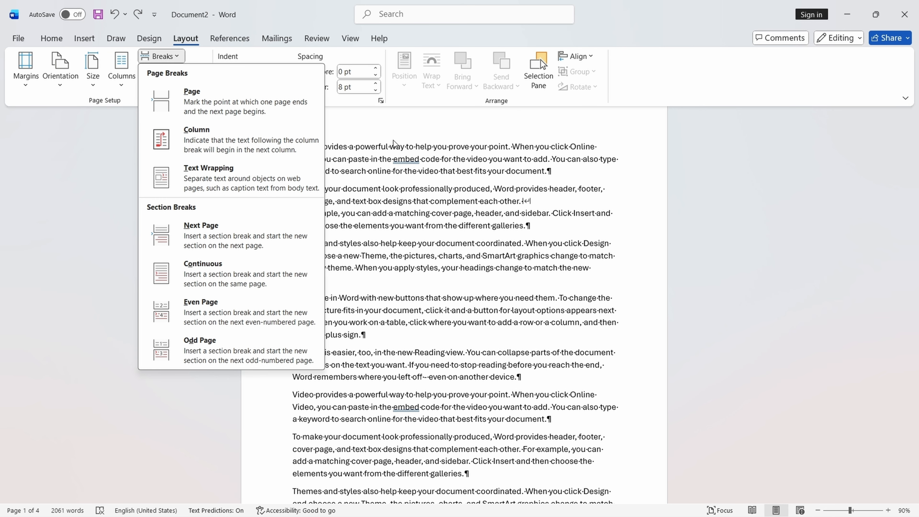
{"action": "key", "text": "Escape"}
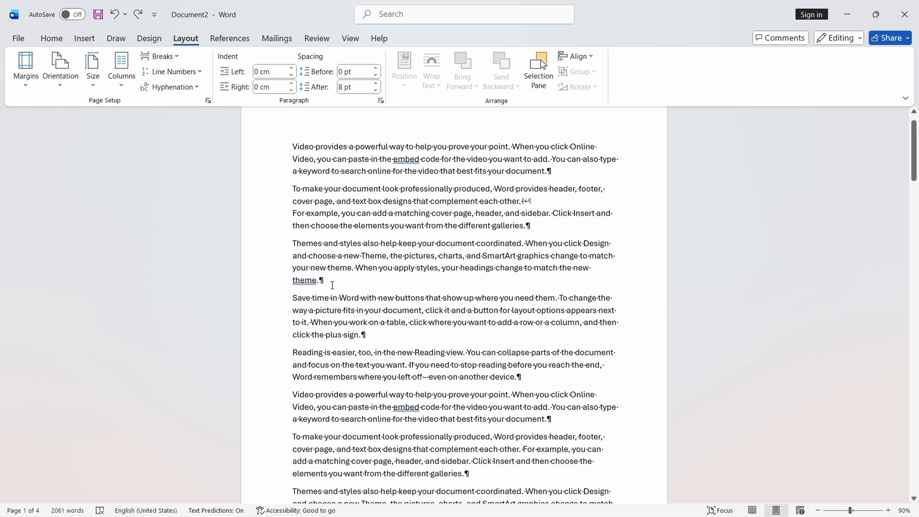
{"action": "left_click", "coordinate": [296, 298]}
{"action": "scroll", "coordinate": [295, 298], "scroll_direction": "up", "scroll_amount": 1}
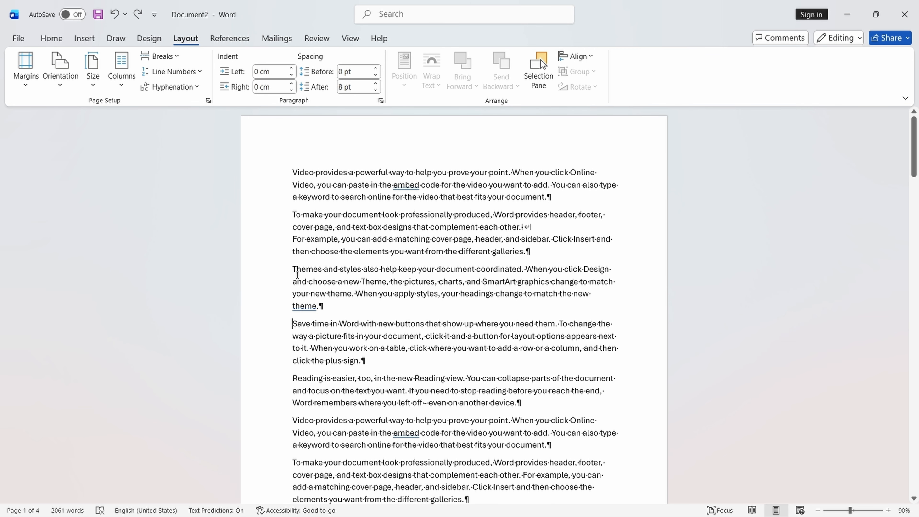
{"action": "left_click", "coordinate": [163, 58]}
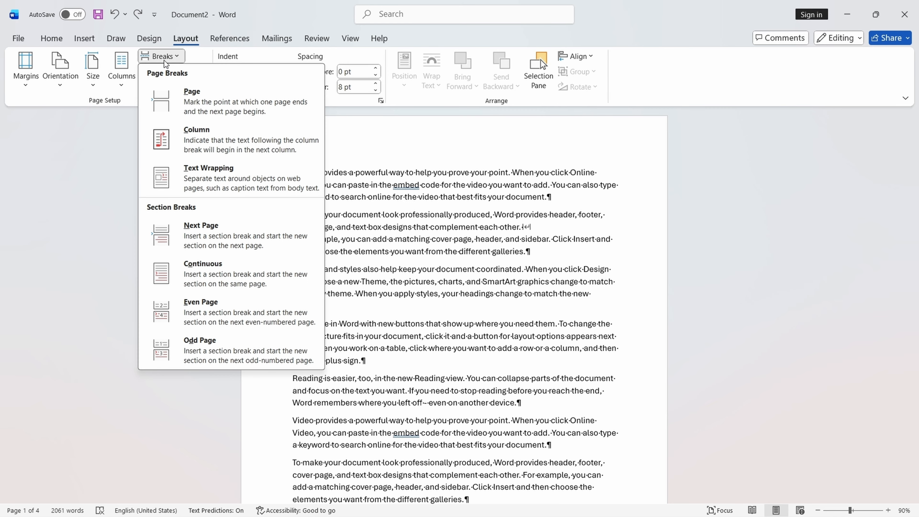
{"action": "left_click", "coordinate": [195, 263]}
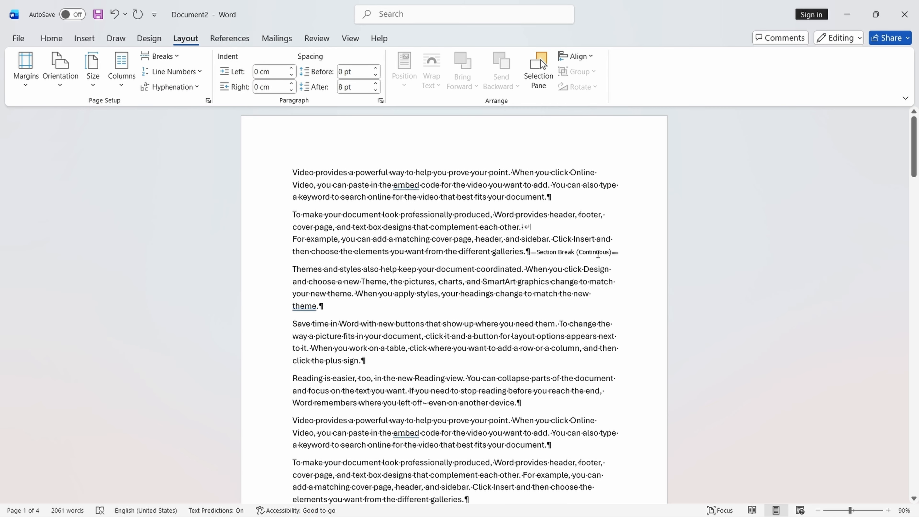
Insert a second Continuous section break before the first page's first paragraph starting with "Reading is easier".
{"action": "left_click", "coordinate": [297, 324]}
{"action": "left_click", "coordinate": [175, 57]}
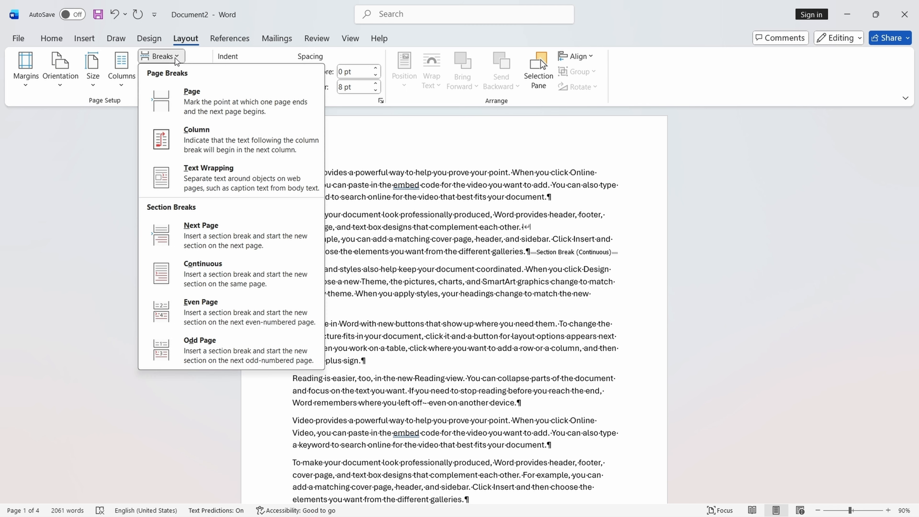
{"action": "scroll", "coordinate": [456, 269], "scroll_direction": "down", "scroll_amount": 1}
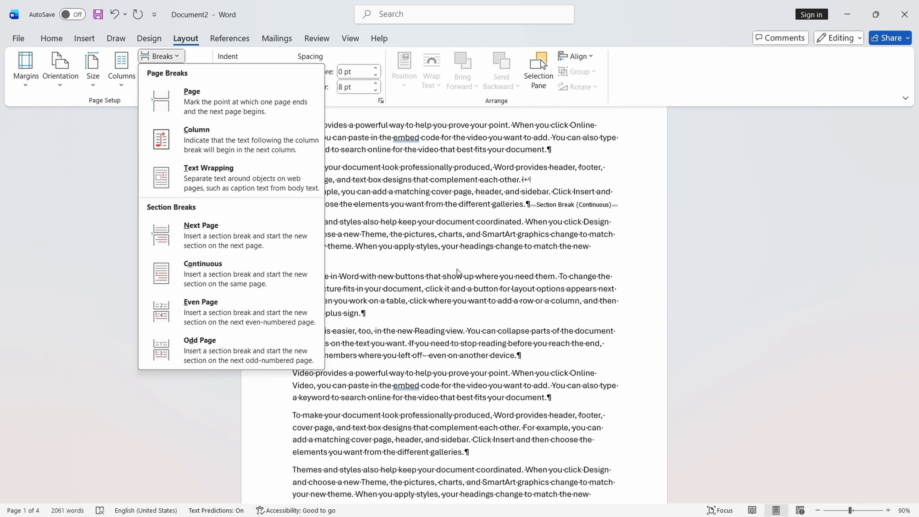
{"action": "left_click", "coordinate": [451, 296]}
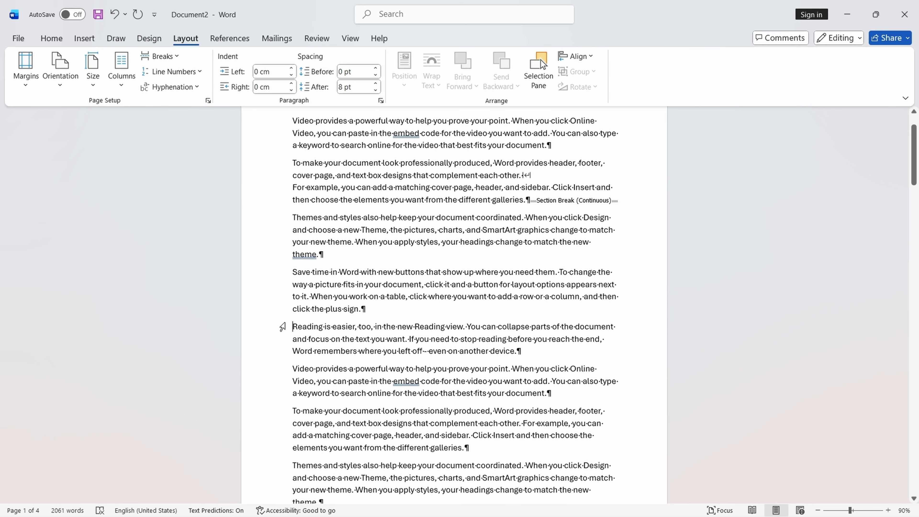
{"action": "left_click", "coordinate": [181, 56]}
{"action": "left_click", "coordinate": [226, 264]}
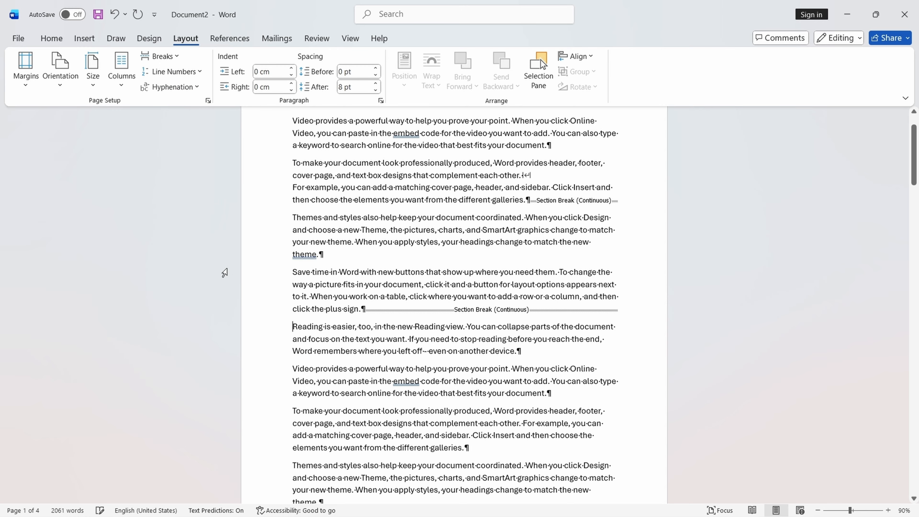
Highlight the text between the two Continuous breaks and the text after the second one to identify the separate sections.
{"action": "scroll", "coordinate": [556, 226], "scroll_direction": "up", "scroll_amount": 1}
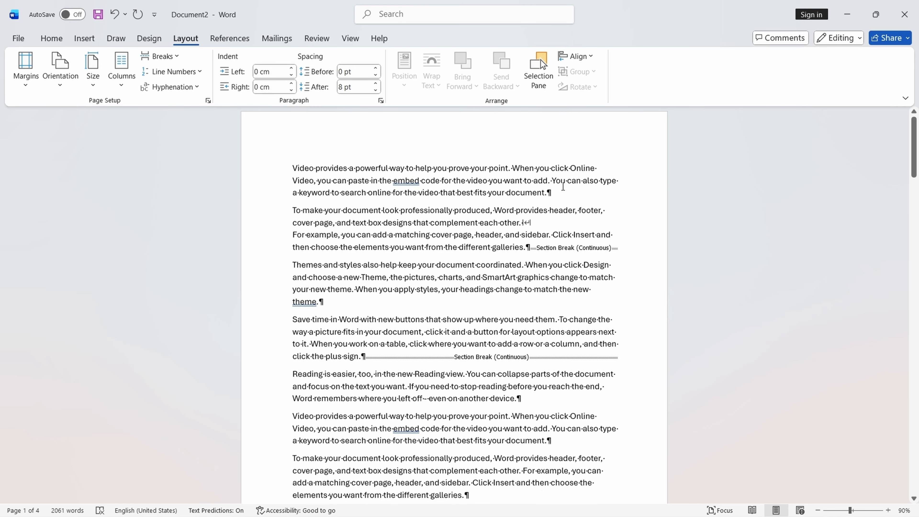
{"action": "left_click_drag", "start_coordinate": [294, 174], "coordinate": [392, 361]}
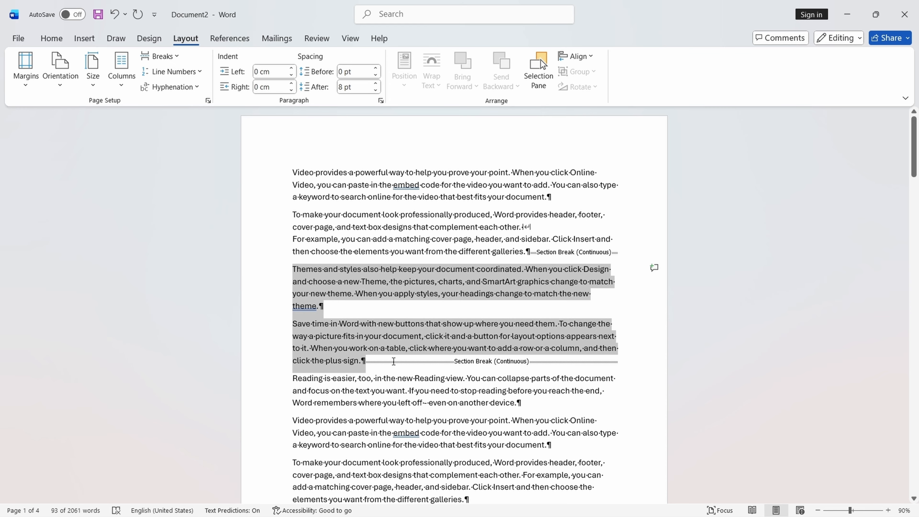
{"action": "scroll", "coordinate": [416, 324], "scroll_direction": "down", "scroll_amount": 2}
{"action": "left_click_drag", "start_coordinate": [292, 274], "coordinate": [471, 491]}
{"action": "scroll", "coordinate": [677, 327], "scroll_direction": "up", "scroll_amount": 3}
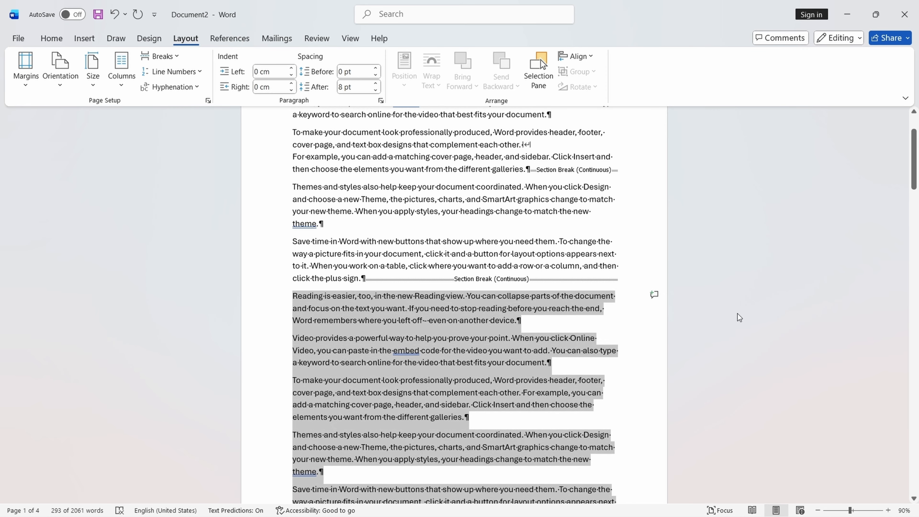
{"action": "left_click", "coordinate": [681, 292]}
{"action": "scroll", "coordinate": [647, 289], "scroll_direction": "up", "scroll_amount": 2}
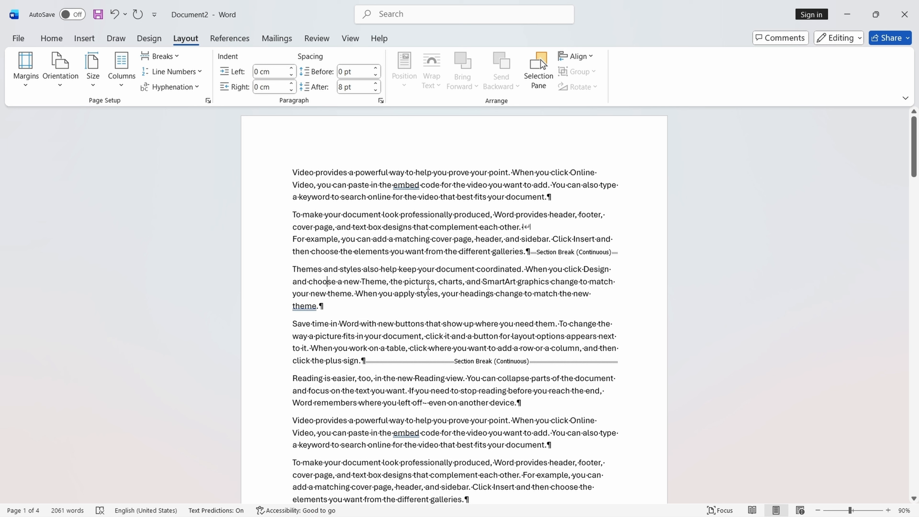
Apply the Narrow margin preset to the section between the two Continuous breaks.
{"action": "left_click", "coordinate": [22, 88]}
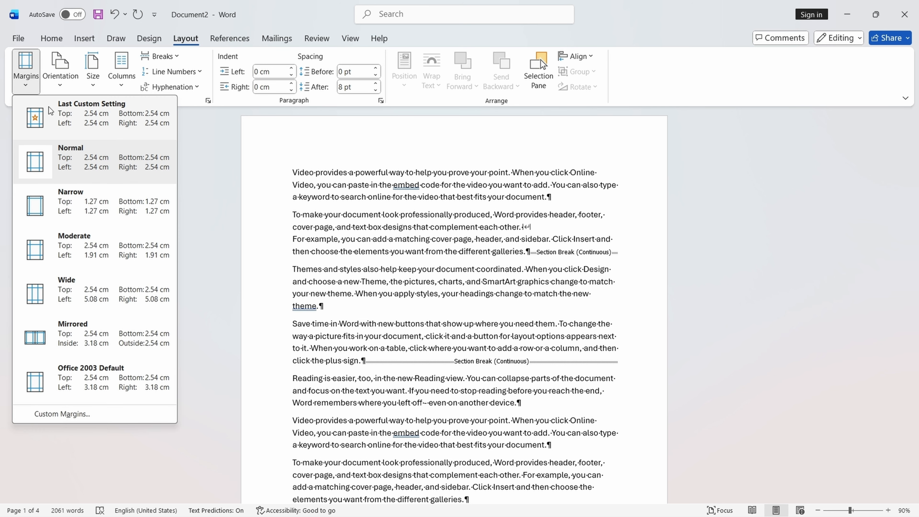
{"action": "left_click", "coordinate": [363, 304]}
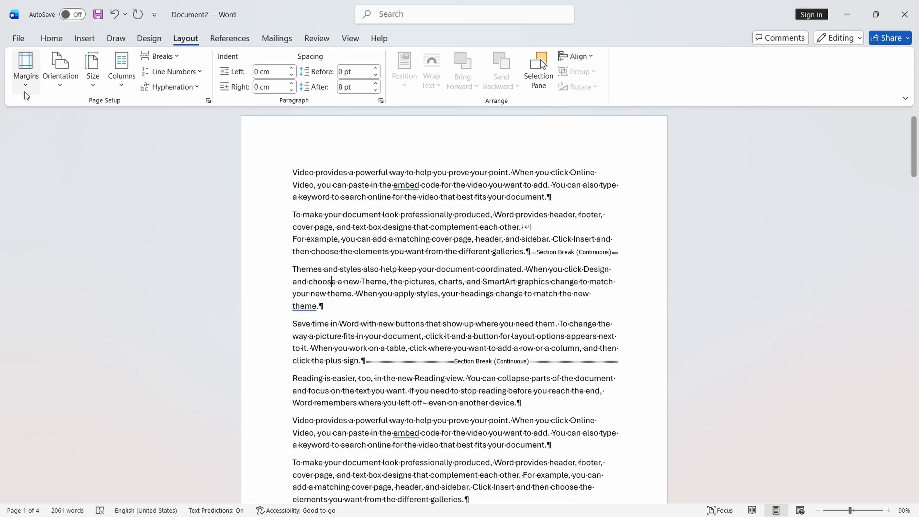
{"action": "left_click", "coordinate": [23, 86]}
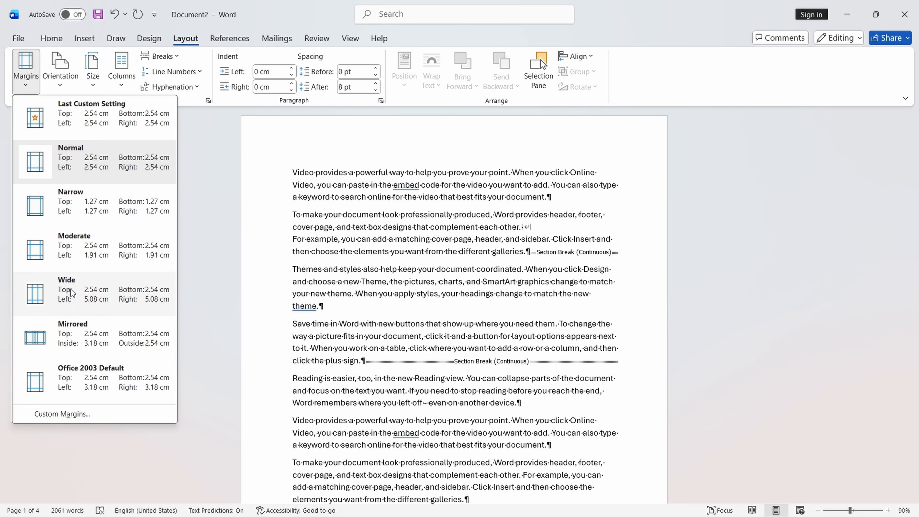
{"action": "left_click", "coordinate": [63, 195]}
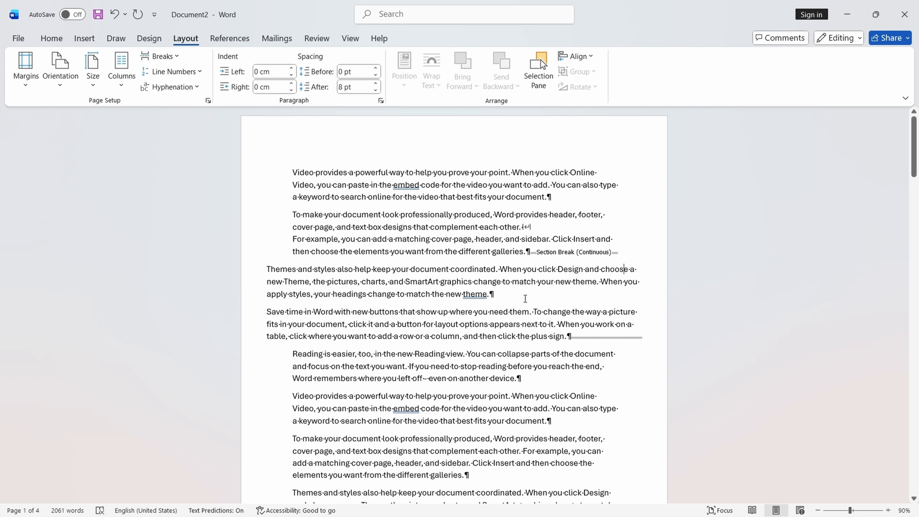
Try the Moderate and then the Wide margin preset on the section before the first Continuous break.
{"action": "double_click", "coordinate": [480, 300]}
{"action": "scroll", "coordinate": [439, 327], "scroll_direction": "down", "scroll_amount": 3}
{"action": "scroll", "coordinate": [454, 300], "scroll_direction": "up", "scroll_amount": 3}
{"action": "left_click", "coordinate": [30, 81]}
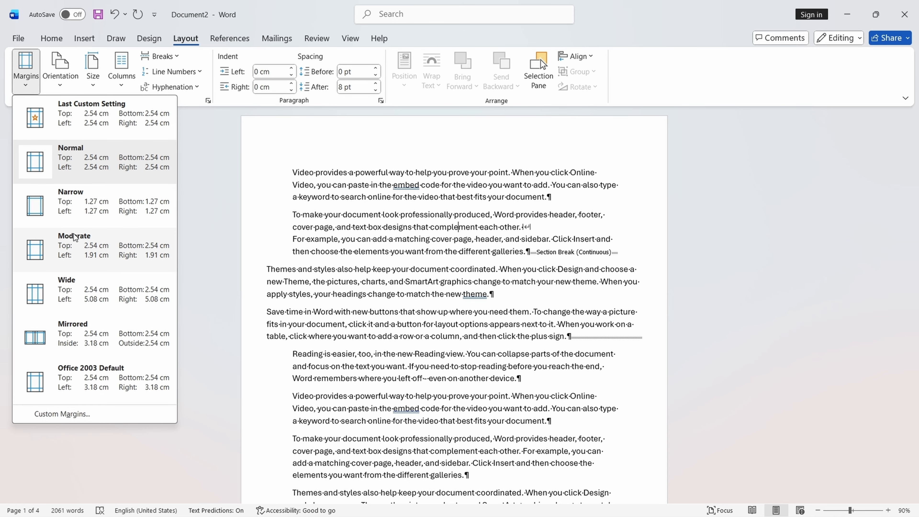
{"action": "left_click", "coordinate": [78, 245]}
{"action": "left_click", "coordinate": [31, 85]}
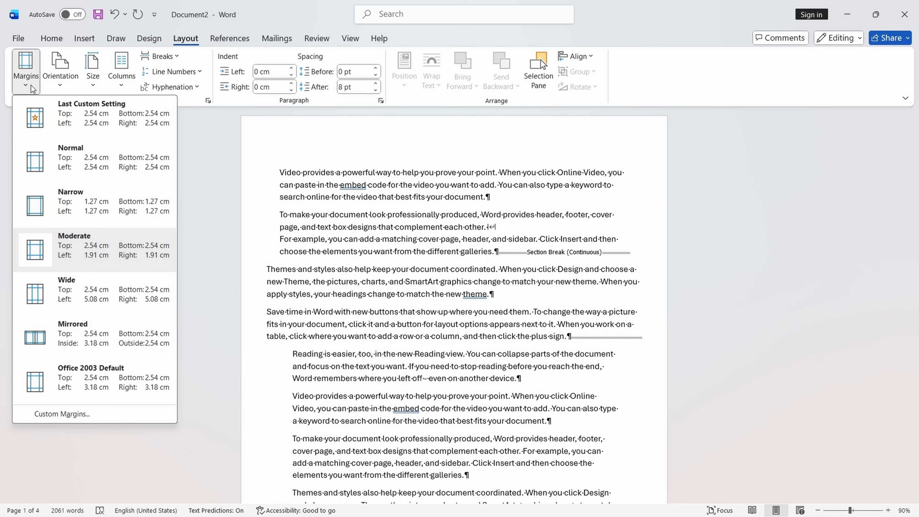
{"action": "left_click", "coordinate": [74, 294]}
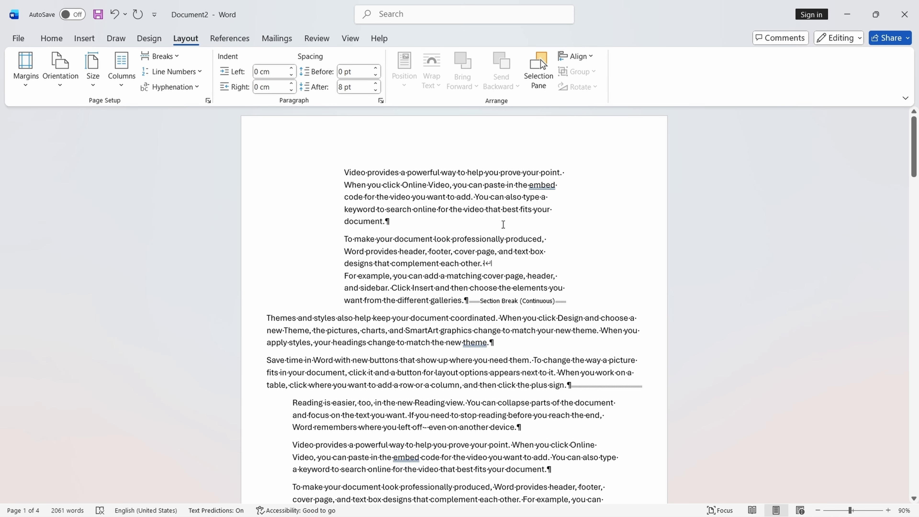
Highlight part of the text after the second Continuous break to compare its margins with the other sections.
{"action": "scroll", "coordinate": [453, 198], "scroll_direction": "down", "scroll_amount": 2}
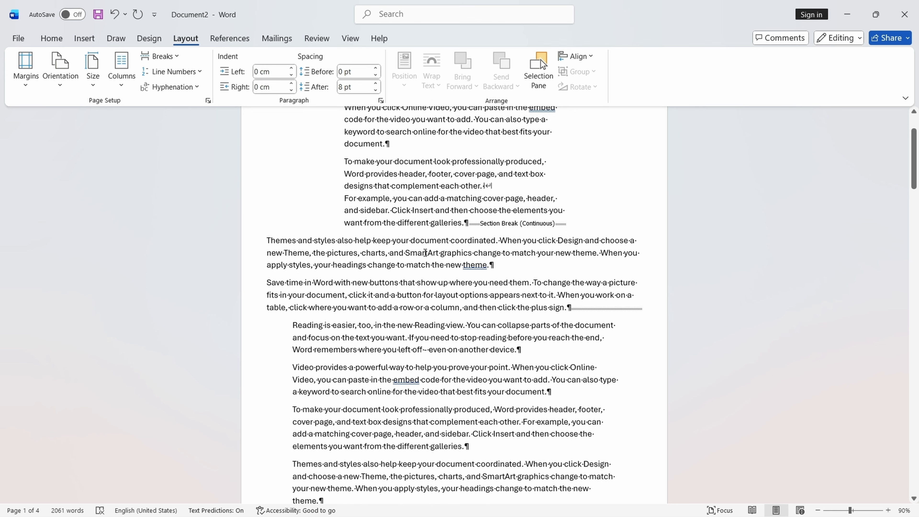
{"action": "scroll", "coordinate": [433, 262], "scroll_direction": "down", "scroll_amount": 1}
{"action": "left_click_drag", "start_coordinate": [397, 273], "coordinate": [540, 414]}
{"action": "scroll", "coordinate": [529, 377], "scroll_direction": "up", "scroll_amount": 5}
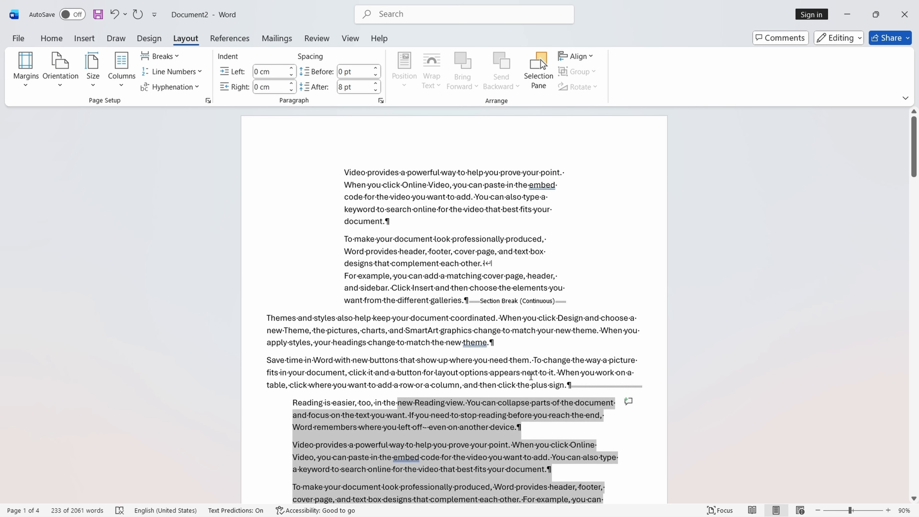
Undo the section margin changes and both Continuous section breaks.
{"action": "key", "text": "ctrl+z"}
{"action": "key", "text": "ctrl+z"}
{"action": "key", "text": "ctrl+z"}
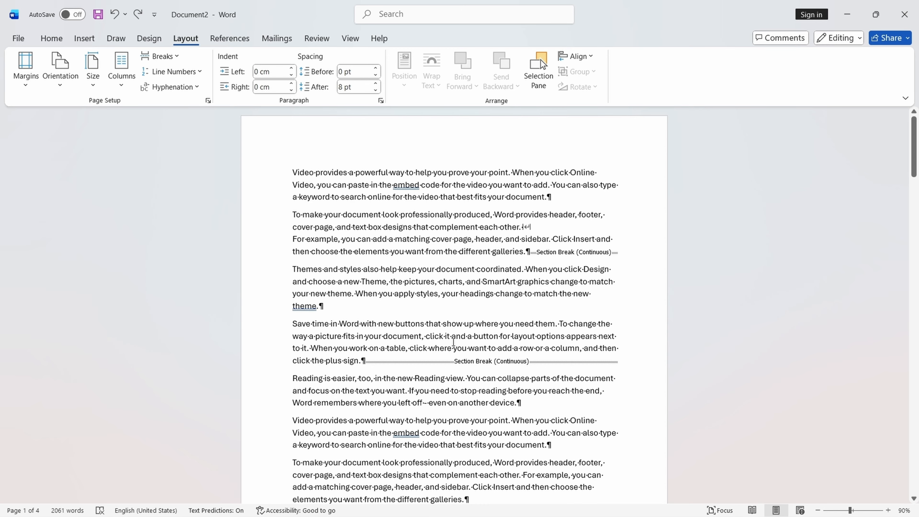
{"action": "key", "text": "ctrl+z"}
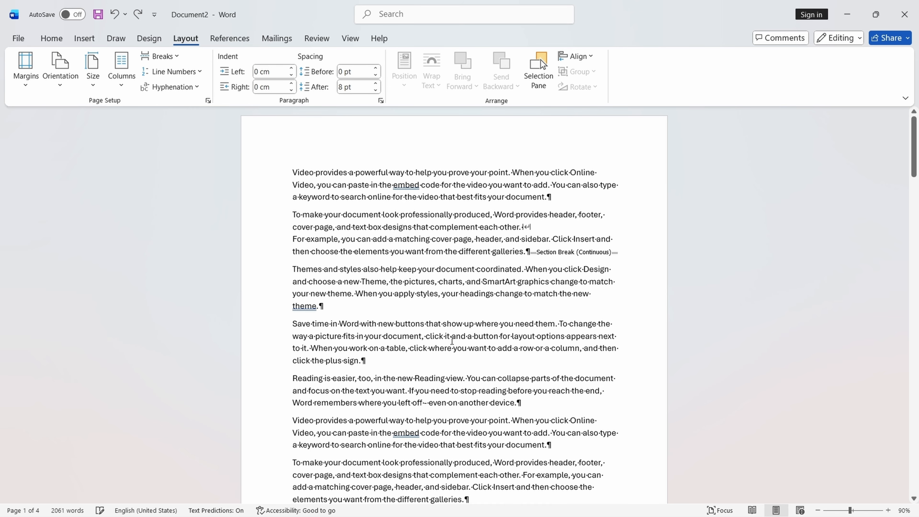
{"action": "key", "text": "ctrl+z"}
{"action": "scroll", "coordinate": [459, 337], "scroll_direction": "down", "scroll_amount": 3}
{"action": "scroll", "coordinate": [497, 358], "scroll_direction": "up", "scroll_amount": 3}
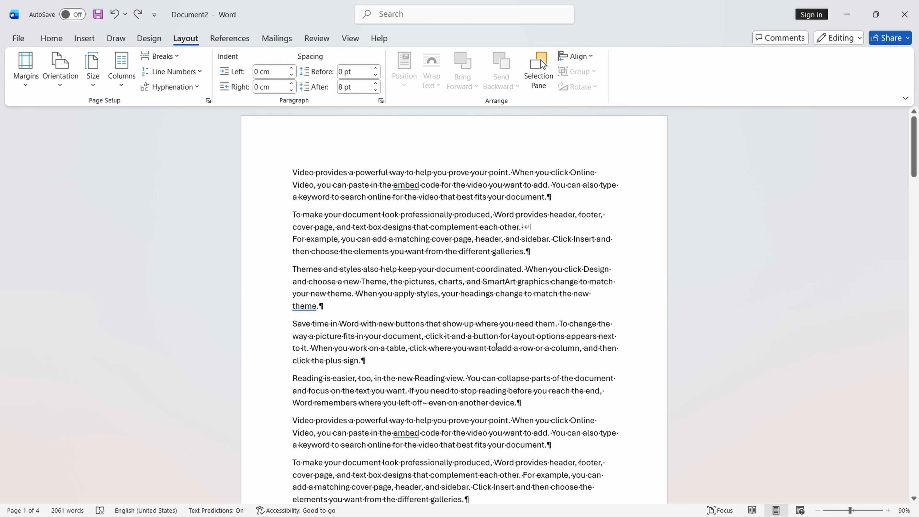
{"action": "left_click", "coordinate": [119, 85]}
{"action": "left_click", "coordinate": [160, 56]}
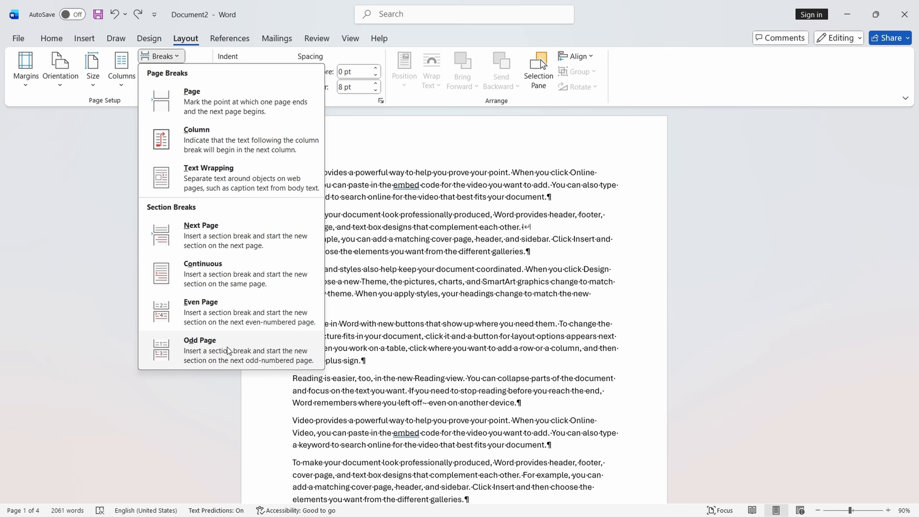
{"action": "left_click", "coordinate": [407, 267]}
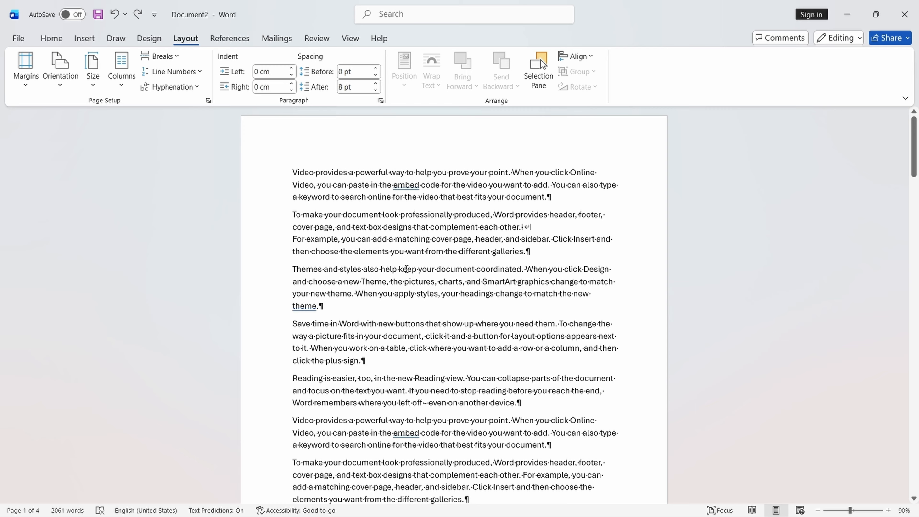
{"action": "left_click", "coordinate": [132, 87]}
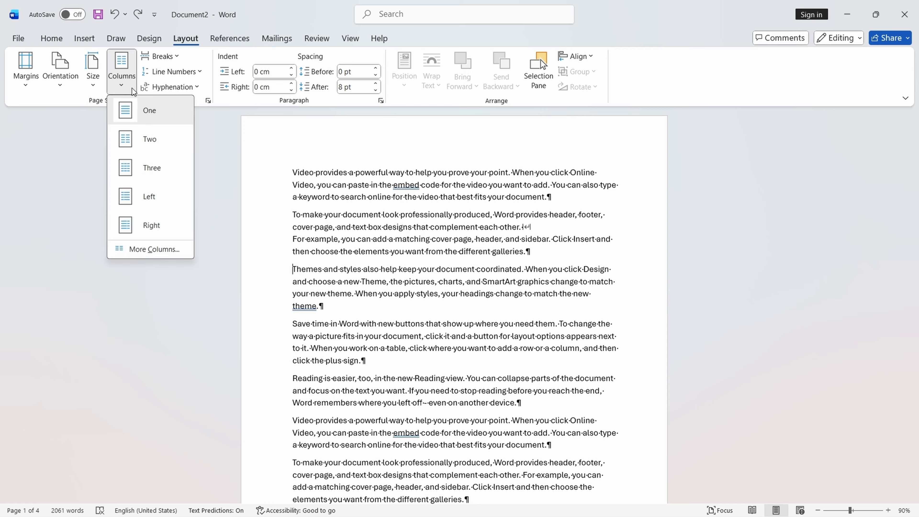
{"action": "left_click", "coordinate": [161, 62]}
{"action": "left_click", "coordinate": [412, 161]}
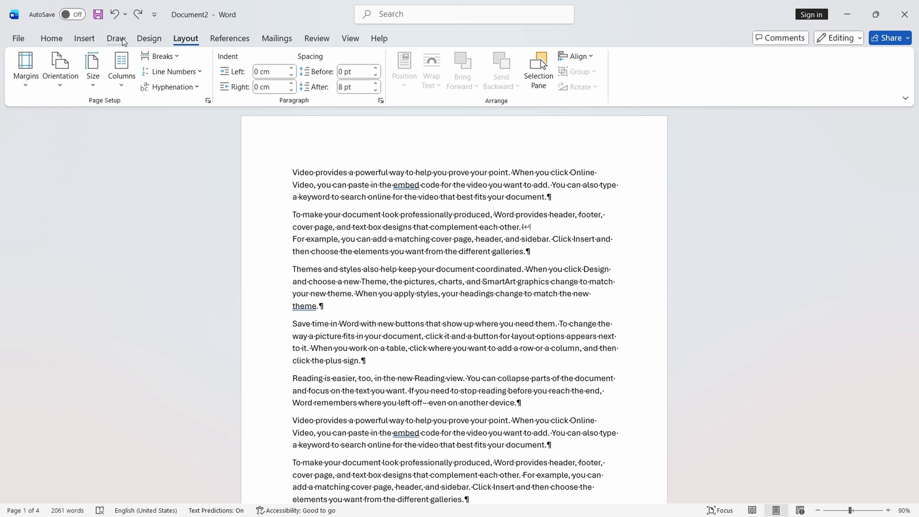
Search the stock 3D models for "book" and insert the open book with aged pages at the "Themes and styles" paragraph.
{"action": "left_click", "coordinate": [91, 40]}
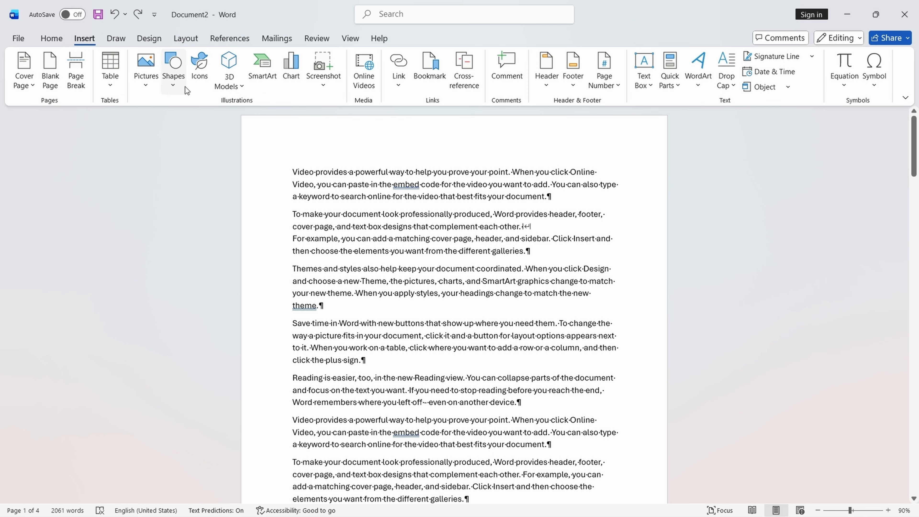
{"action": "left_click", "coordinate": [227, 87]}
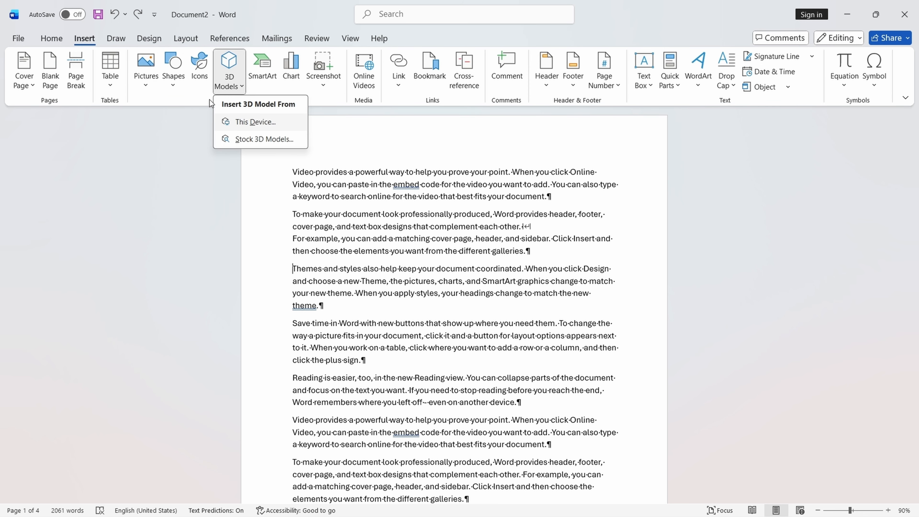
{"action": "left_click", "coordinate": [234, 141]}
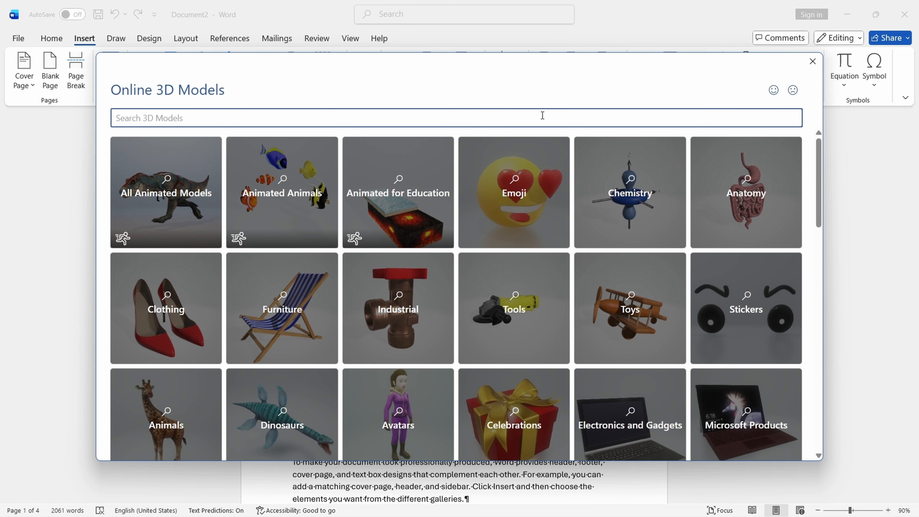
{"action": "type", "text": "book"}
{"action": "key", "text": "Return"}
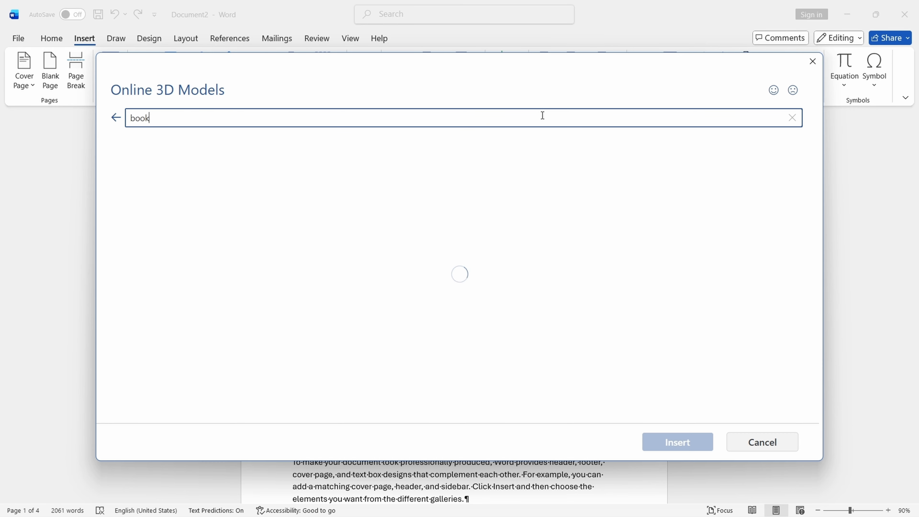
{"action": "scroll", "coordinate": [523, 197], "scroll_direction": "down", "scroll_amount": 2}
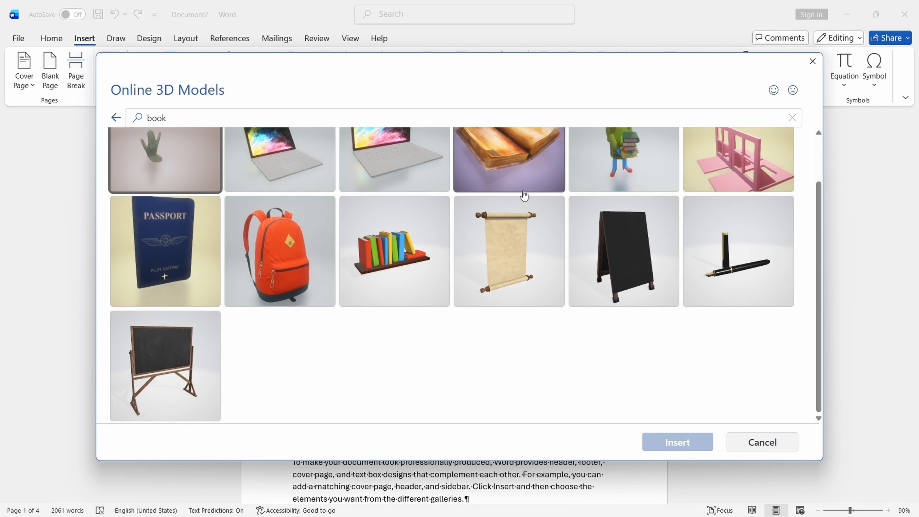
{"action": "scroll", "coordinate": [523, 197], "scroll_direction": "up", "scroll_amount": 2}
{"action": "left_click", "coordinate": [524, 197]}
{"action": "left_click", "coordinate": [661, 451]}
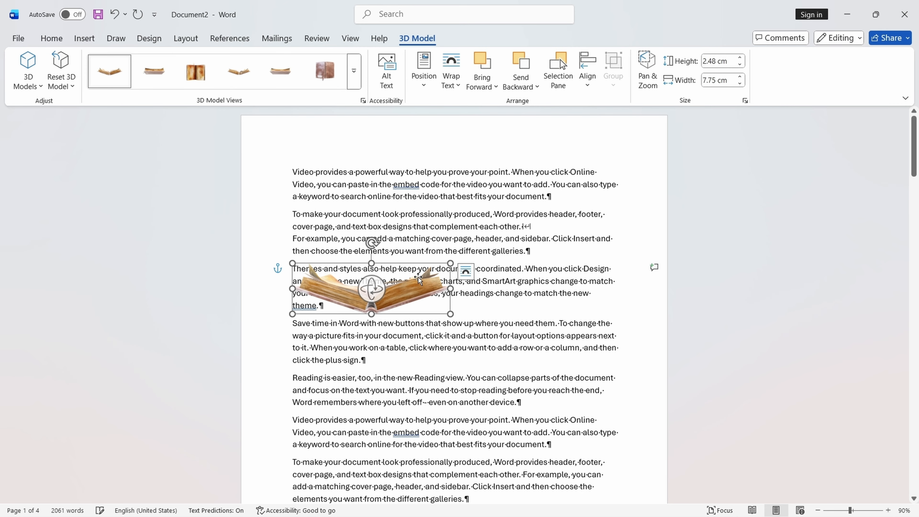
Rotate the book model to show its open pages and resize it to about 3.3 by 3.4 cm at the start of the "Save time in Word" paragraph.
{"action": "left_click_drag", "start_coordinate": [379, 288], "coordinate": [416, 327]}
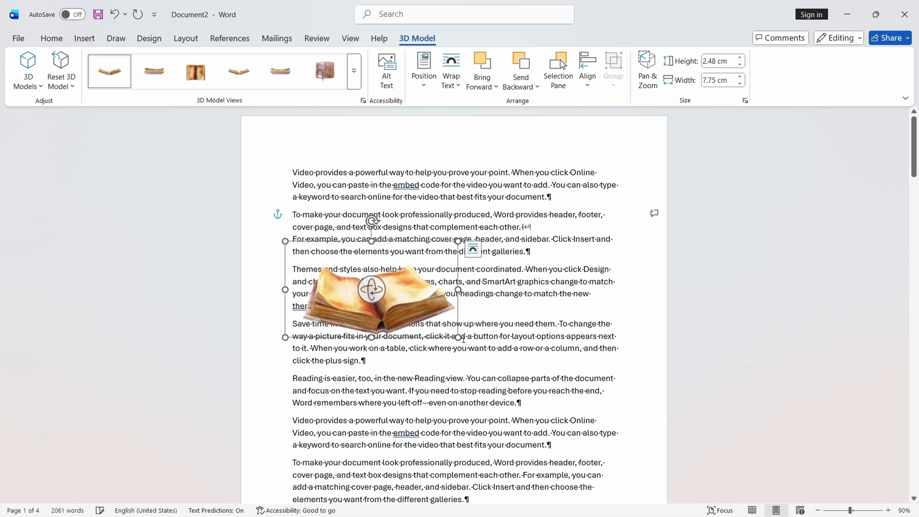
{"action": "left_click_drag", "start_coordinate": [475, 352], "coordinate": [488, 369]}
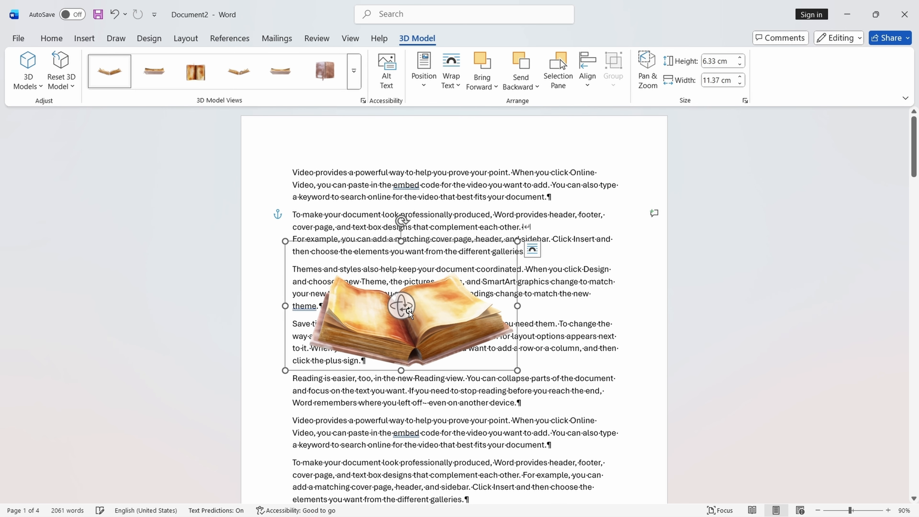
{"action": "mouse_move", "coordinate": [408, 313]}
{"action": "left_mouse_down"}
{"action": "mouse_move", "coordinate": [400, 329]}
{"action": "mouse_move", "coordinate": [361, 314]}
{"action": "mouse_move", "coordinate": [416, 314]}
{"action": "left_mouse_up"}
{"action": "left_click_drag", "start_coordinate": [477, 336], "coordinate": [523, 311]}
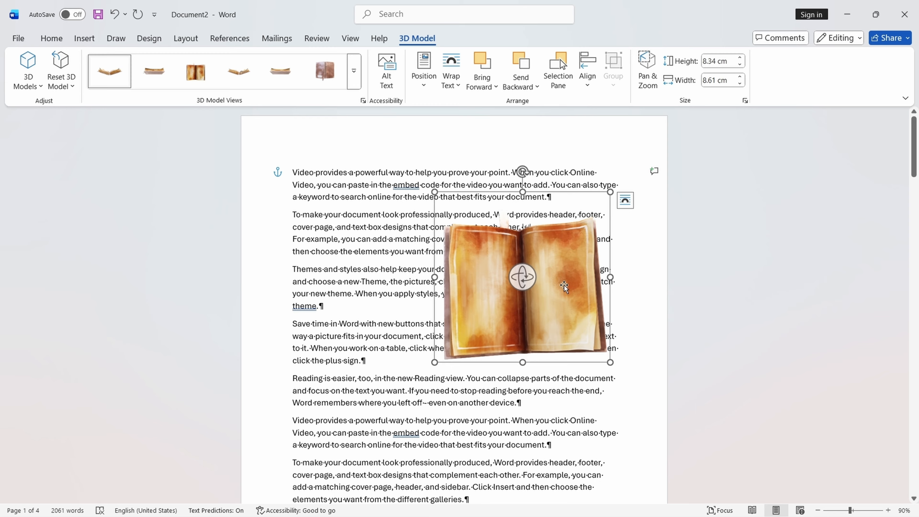
{"action": "left_click_drag", "start_coordinate": [610, 362], "coordinate": [304, 351]}
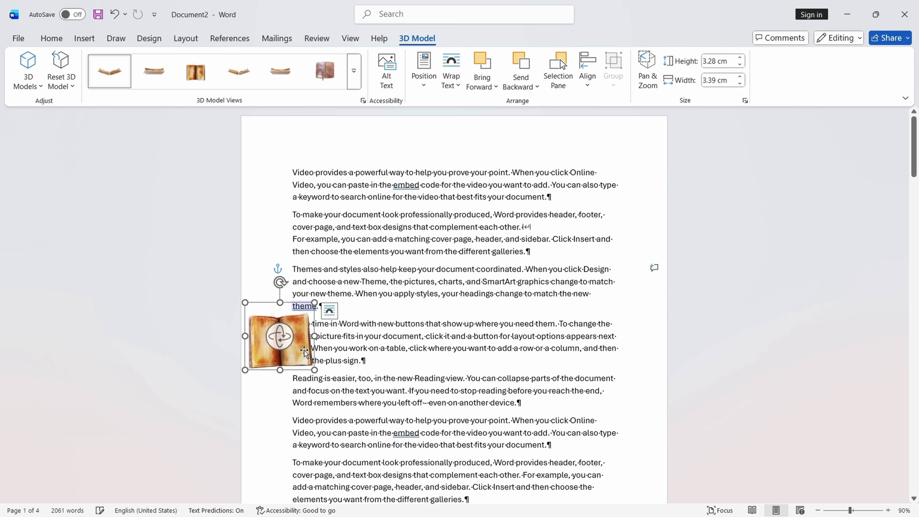
Delete the 3D book model from the page and return to the page layout commands.
{"action": "key", "text": "Delete"}
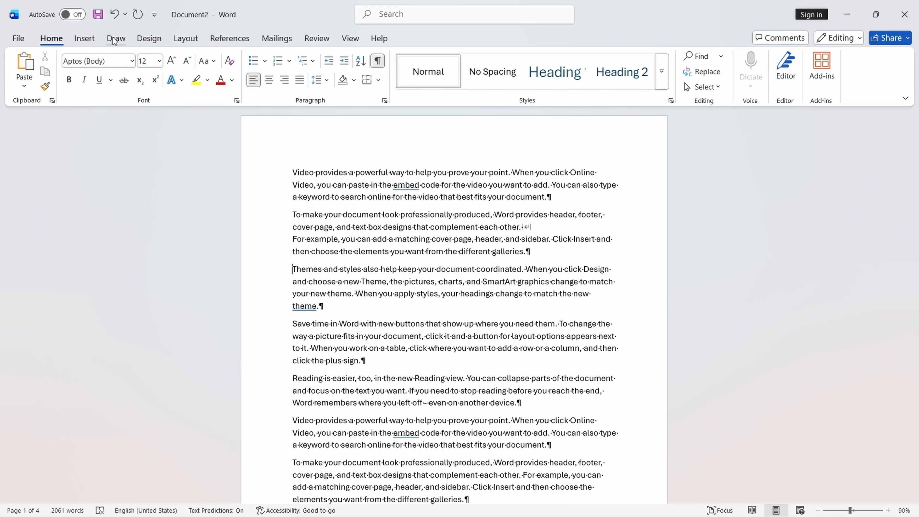
{"action": "left_click", "coordinate": [228, 38]}
{"action": "left_click", "coordinate": [185, 39]}
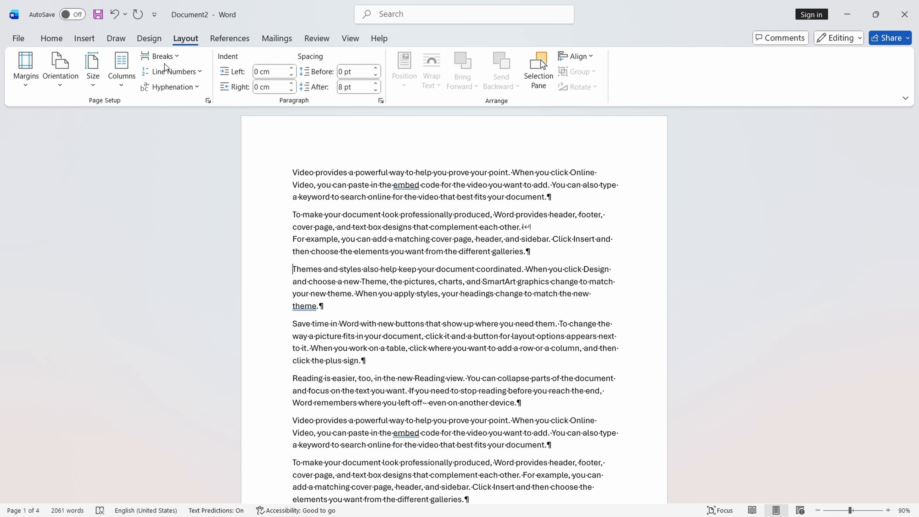
Insert a Next Page section break after the last paragraph on the first page.
{"action": "left_click", "coordinate": [161, 56]}
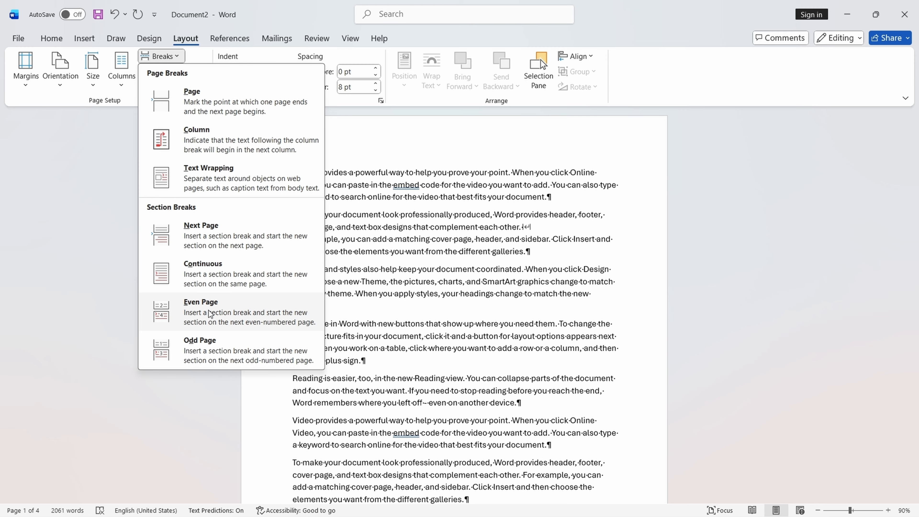
{"action": "left_click", "coordinate": [213, 356]}
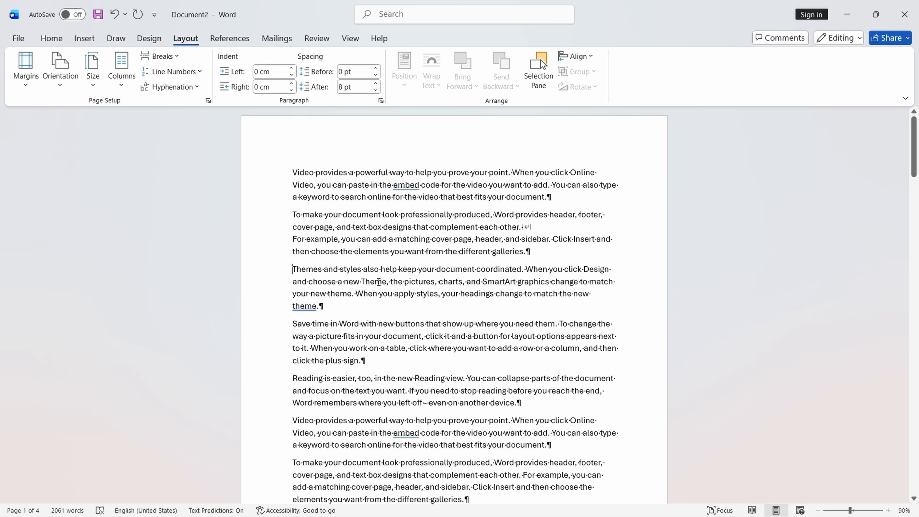
{"action": "scroll", "coordinate": [433, 328], "scroll_direction": "down", "scroll_amount": 5}
{"action": "scroll", "coordinate": [433, 327], "scroll_direction": "down", "scroll_amount": 4}
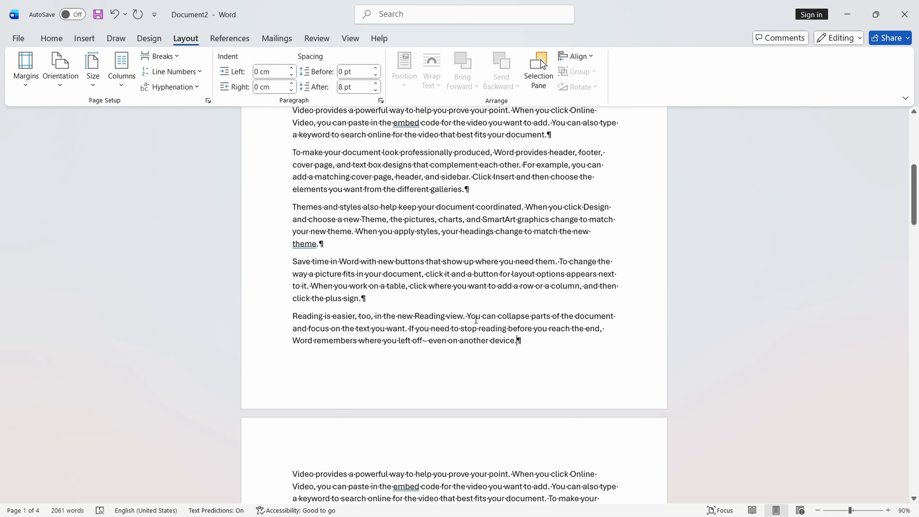
{"action": "left_click", "coordinate": [161, 56]}
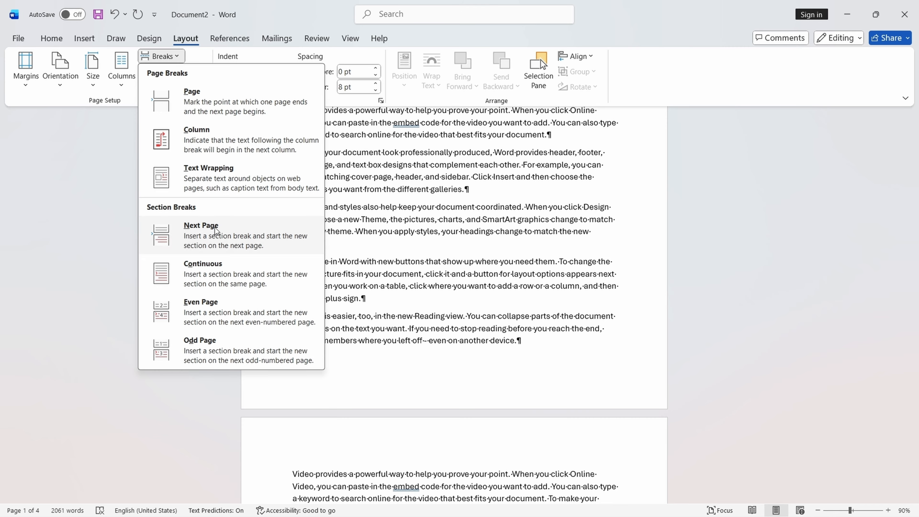
{"action": "left_click", "coordinate": [189, 230]}
{"action": "scroll", "coordinate": [346, 307], "scroll_direction": "down", "scroll_amount": 4}
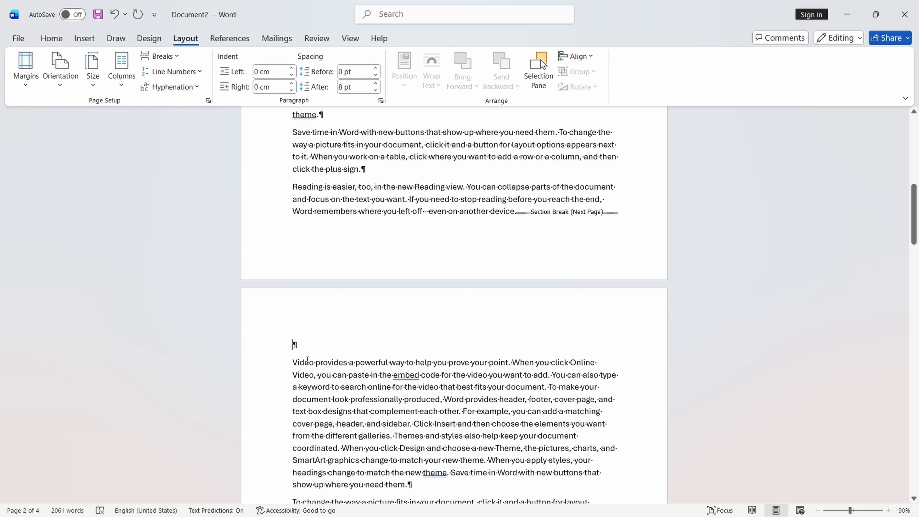
{"action": "key", "text": "ctrl+z"}
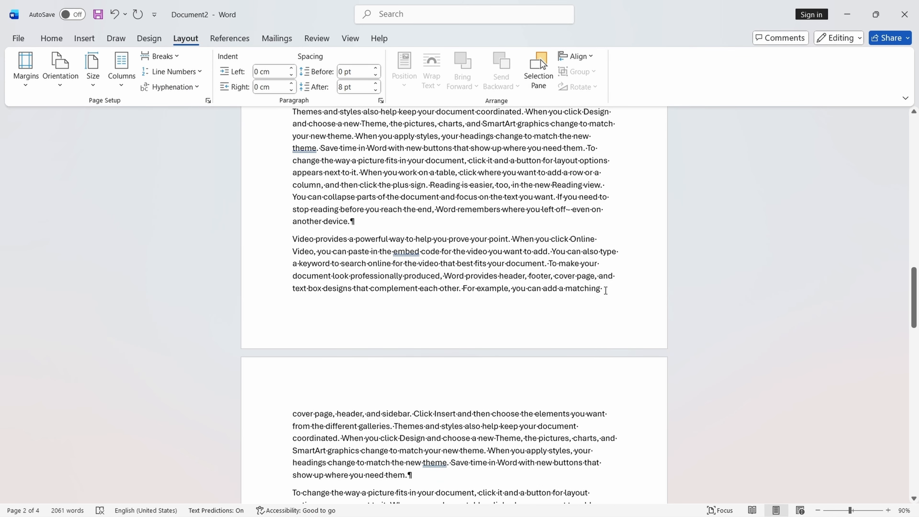
Insert a Next Page section break at the end of page 2, after "you can add a matching".
{"action": "left_click", "coordinate": [161, 56]}
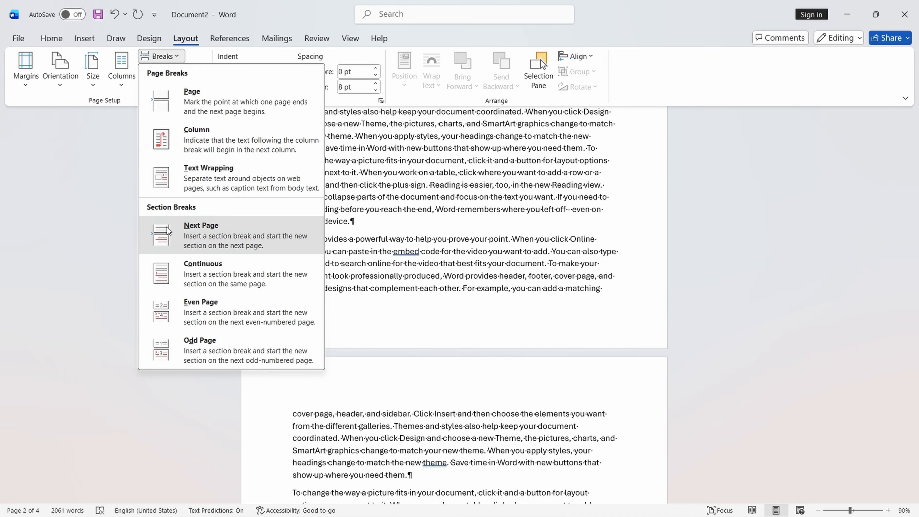
{"action": "left_click", "coordinate": [186, 230]}
{"action": "scroll", "coordinate": [409, 318], "scroll_direction": "down", "scroll_amount": 2}
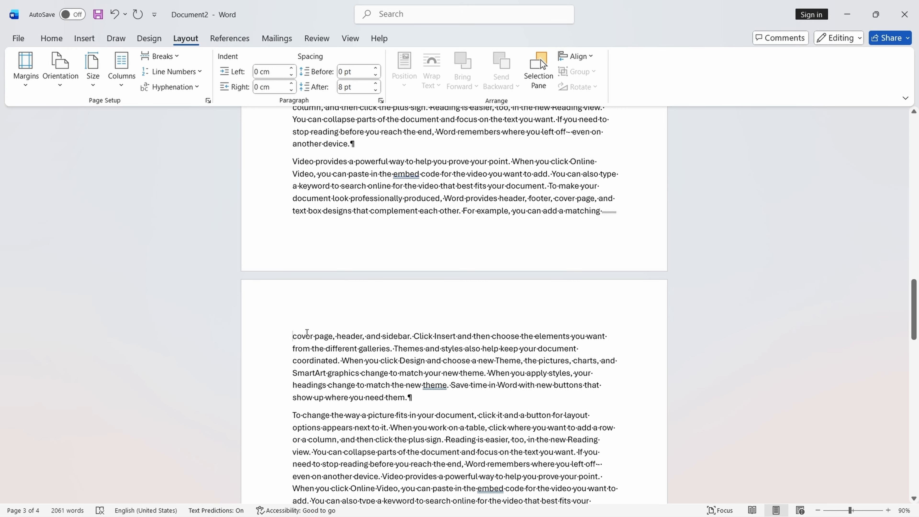
Insert a Next Page section break after the last paragraph on page 3.
{"action": "scroll", "coordinate": [338, 328], "scroll_direction": "down", "scroll_amount": 13}
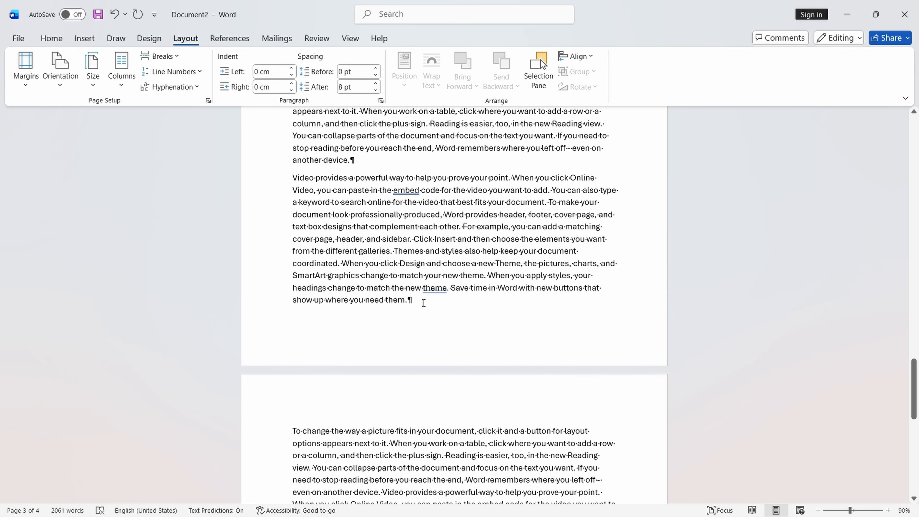
{"action": "left_click", "coordinate": [161, 56]}
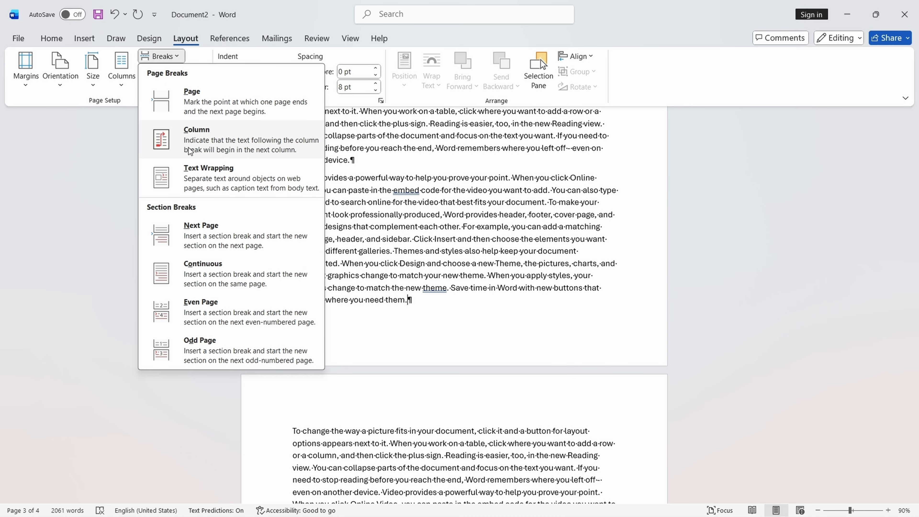
{"action": "left_click", "coordinate": [186, 230]}
{"action": "scroll", "coordinate": [357, 310], "scroll_direction": "down", "scroll_amount": 12}
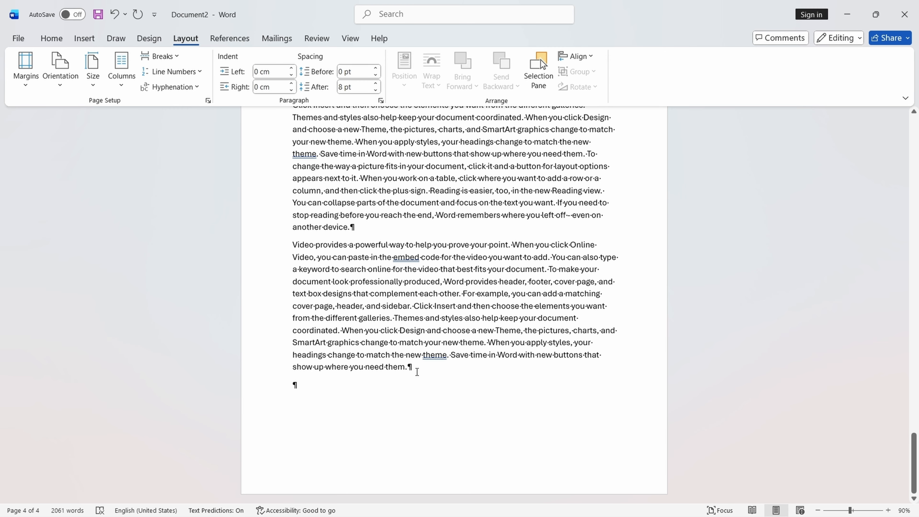
{"action": "scroll", "coordinate": [407, 358], "scroll_direction": "up", "scroll_amount": 20}
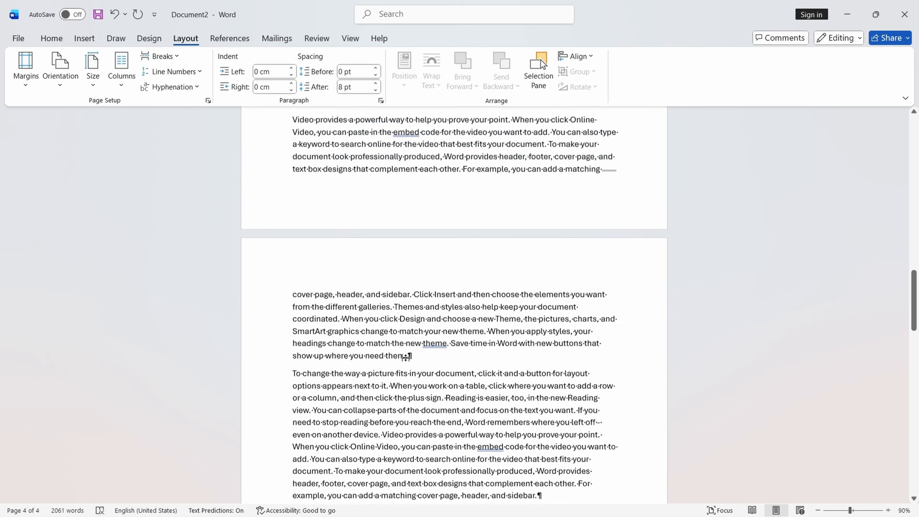
{"action": "scroll", "coordinate": [406, 357], "scroll_direction": "up", "scroll_amount": 15}
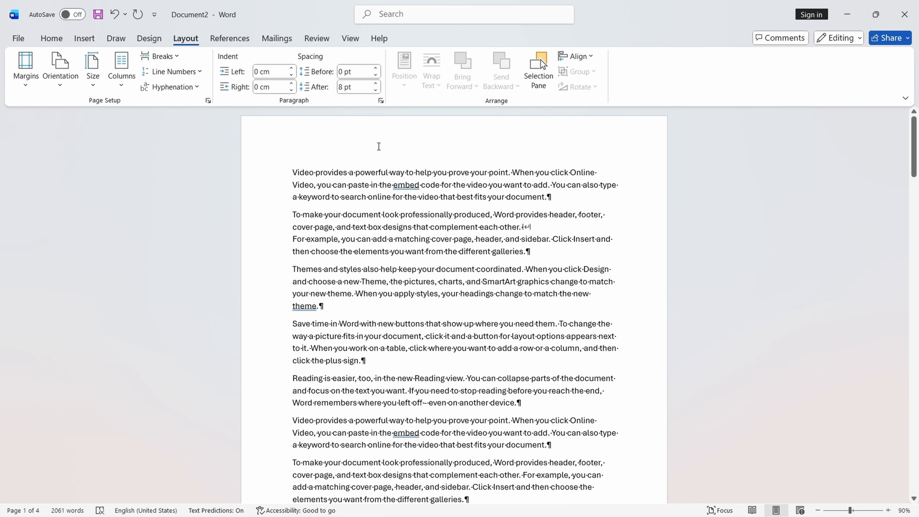
Hide the paragraph marks and other formatting symbols in the document.
{"action": "double_click", "coordinate": [360, 144]}
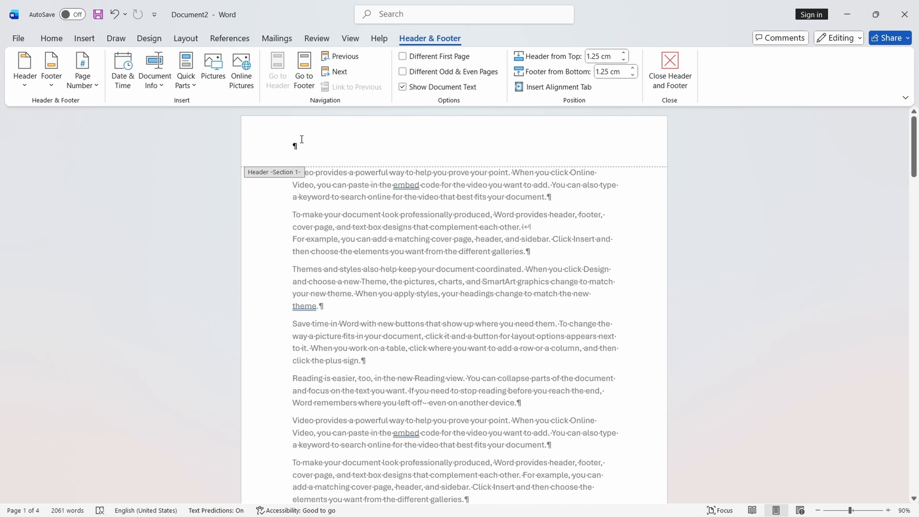
{"action": "left_click", "coordinate": [671, 69]}
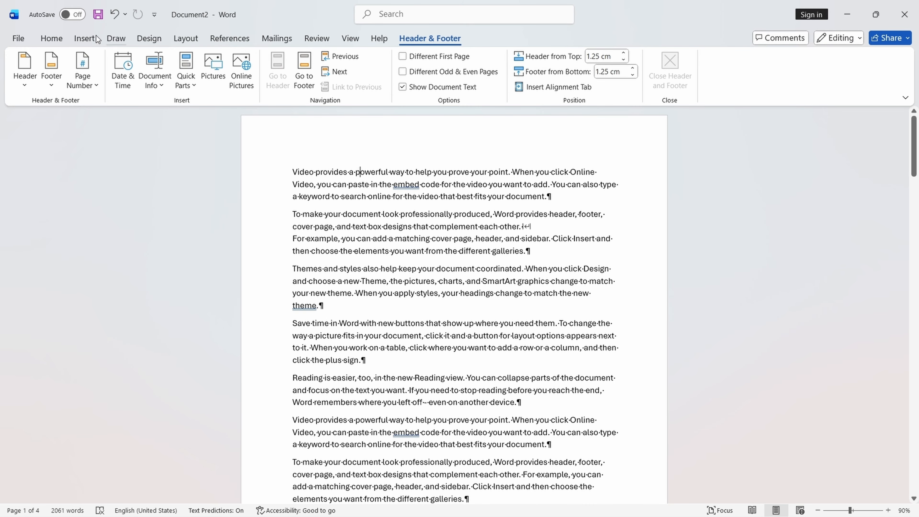
{"action": "left_click", "coordinate": [52, 39]}
{"action": "left_click", "coordinate": [378, 60]}
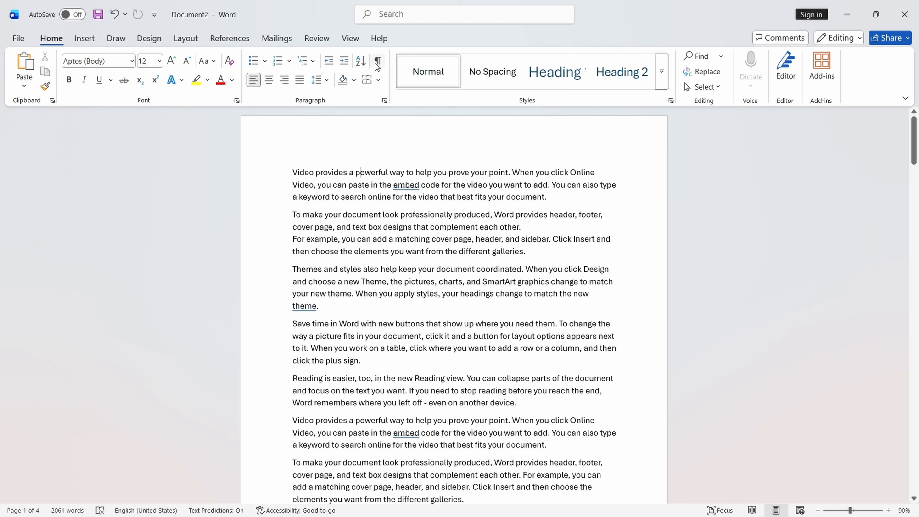
Enter BOOK 1 in the first page's header and return to the body text.
{"action": "double_click", "coordinate": [347, 133]}
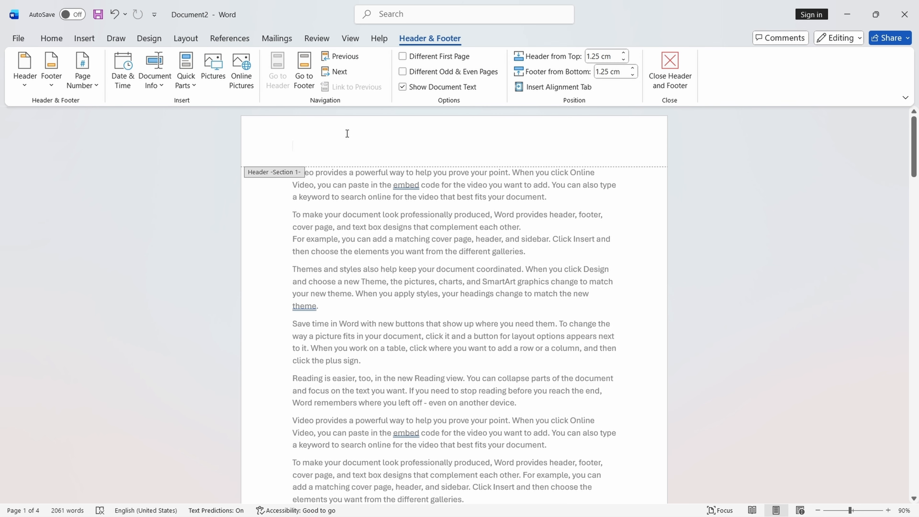
{"action": "type", "text": "BOOK 1"}
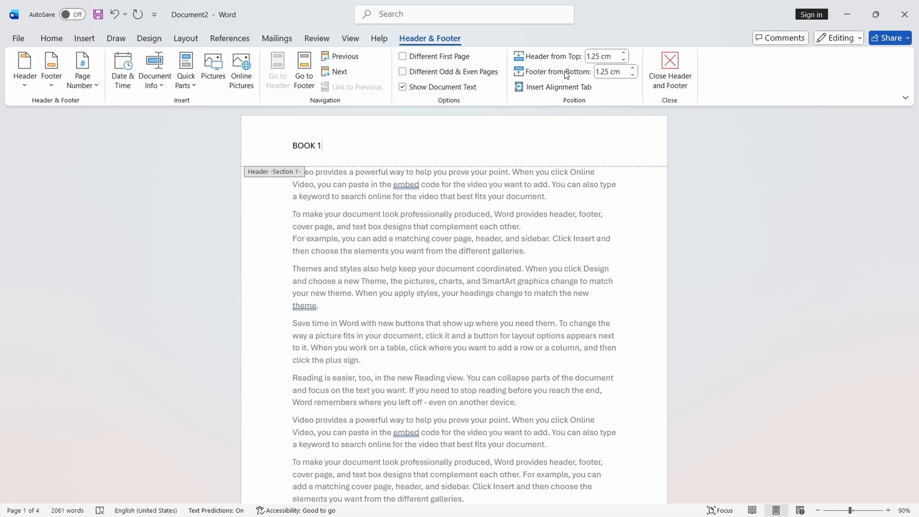
{"action": "double_click", "coordinate": [591, 216]}
Examine the header text on each page from the first to the last section.
{"action": "scroll", "coordinate": [591, 216], "scroll_direction": "down", "scroll_amount": 20}
{"action": "left_click_drag", "start_coordinate": [914, 430], "coordinate": [914, 141]}
{"action": "double_click", "coordinate": [334, 153]}
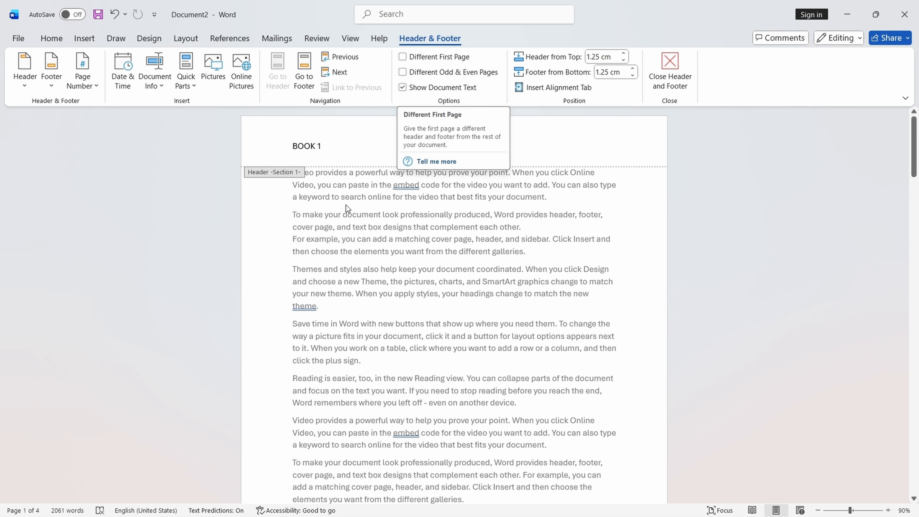
{"action": "double_click", "coordinate": [445, 239]}
{"action": "scroll", "coordinate": [488, 341], "scroll_direction": "down", "scroll_amount": 10}
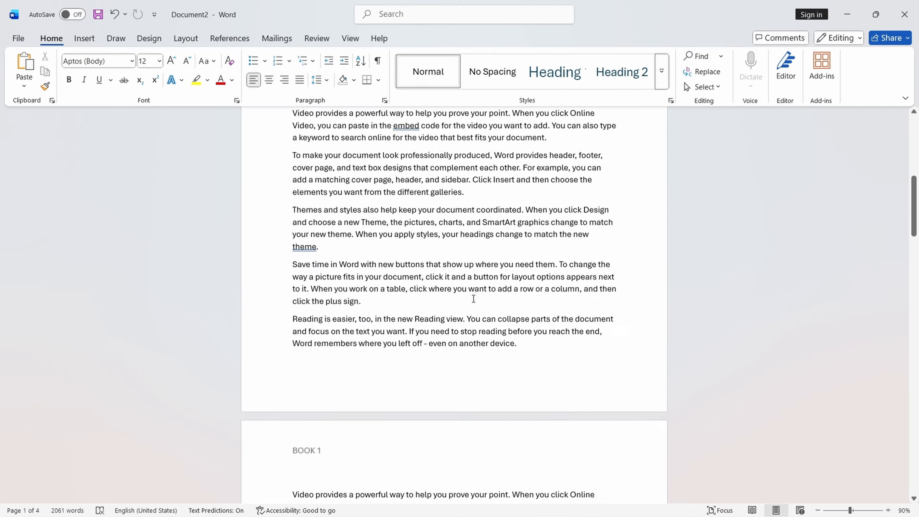
{"action": "scroll", "coordinate": [488, 341], "scroll_direction": "down", "scroll_amount": 20}
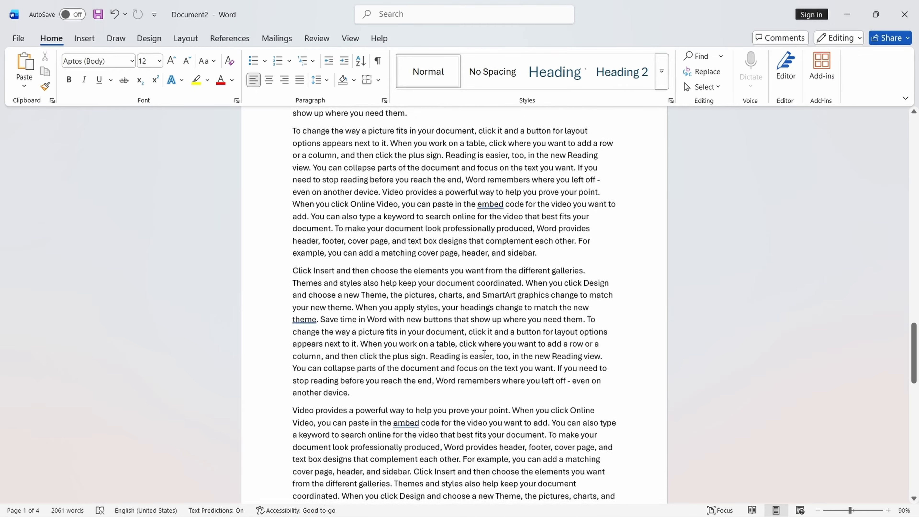
{"action": "scroll", "coordinate": [453, 417], "scroll_direction": "down", "scroll_amount": 3}
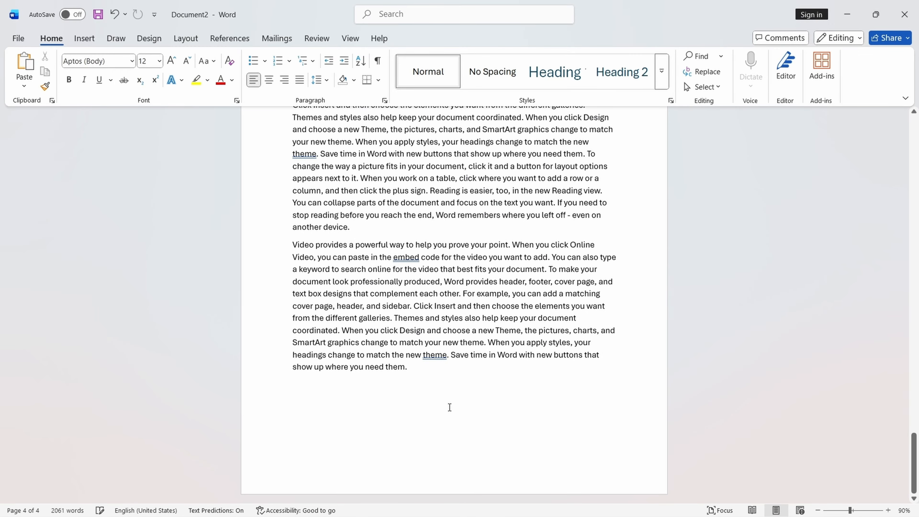
Unlink the page 4 header from the previous section and change its text to BOOK 4.
{"action": "scroll", "coordinate": [450, 407], "scroll_direction": "up", "scroll_amount": 10}
{"action": "double_click", "coordinate": [350, 232]}
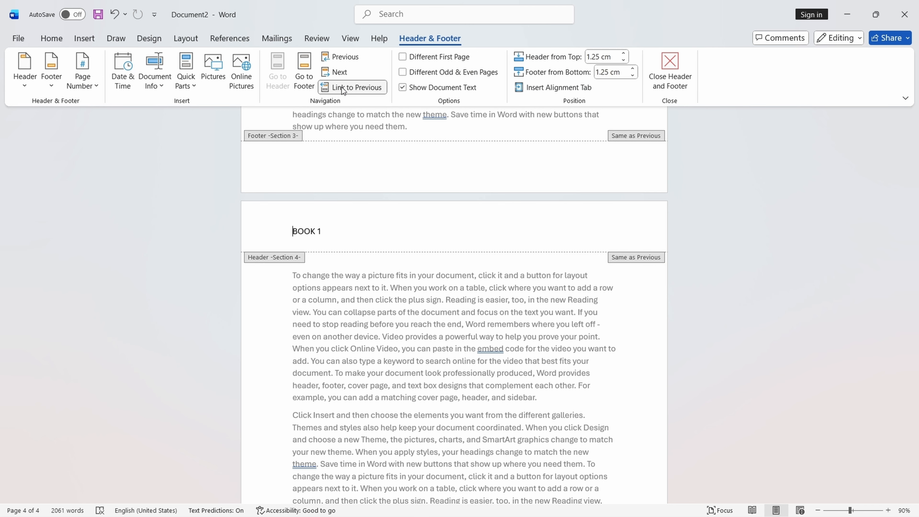
{"action": "left_click", "coordinate": [350, 88]}
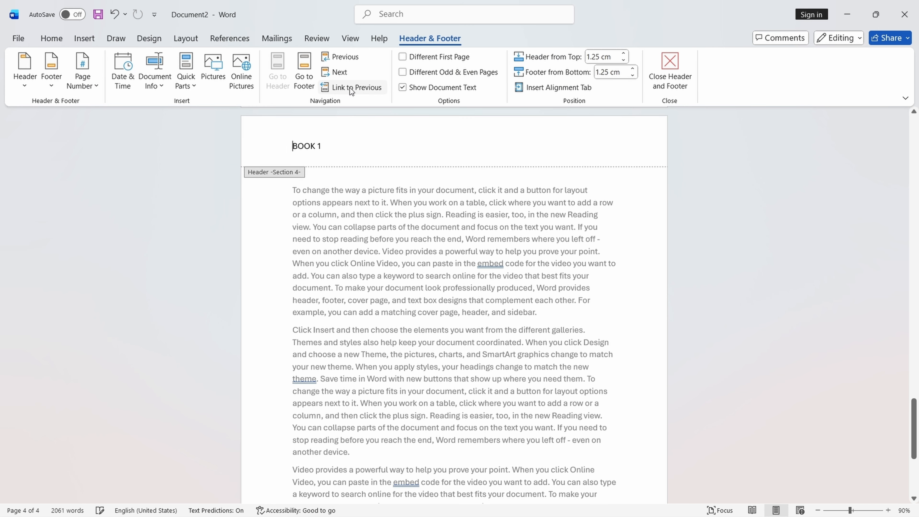
{"action": "scroll", "coordinate": [337, 199], "scroll_direction": "up", "scroll_amount": 5}
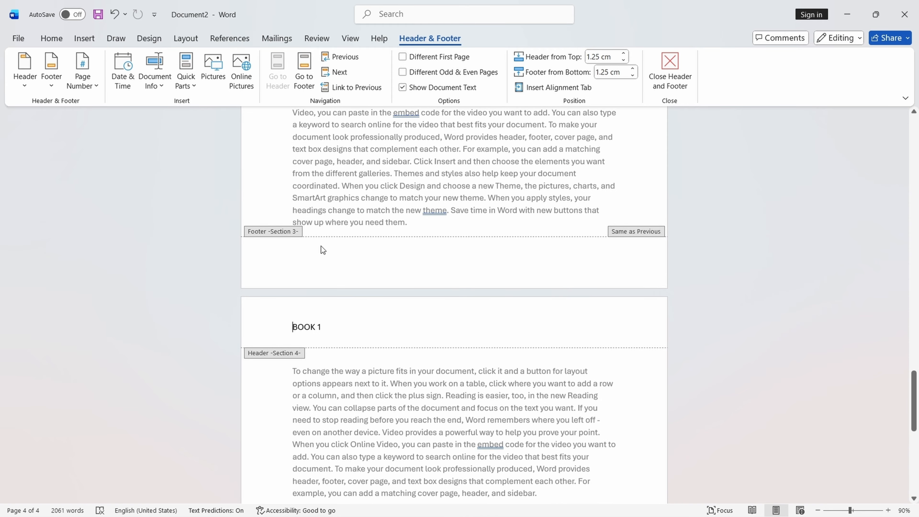
{"action": "scroll", "coordinate": [371, 311], "scroll_direction": "down", "scroll_amount": 2}
{"action": "double_click", "coordinate": [326, 251]}
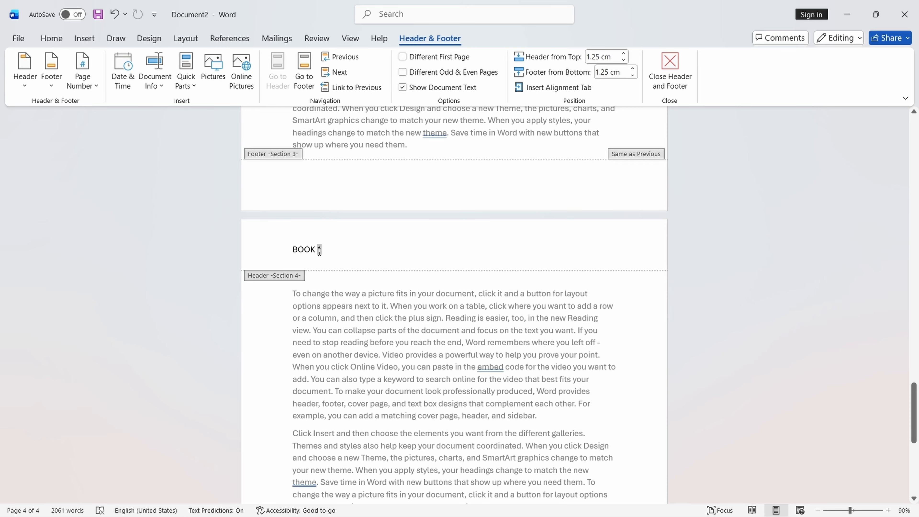
{"action": "type", "text": "4"}
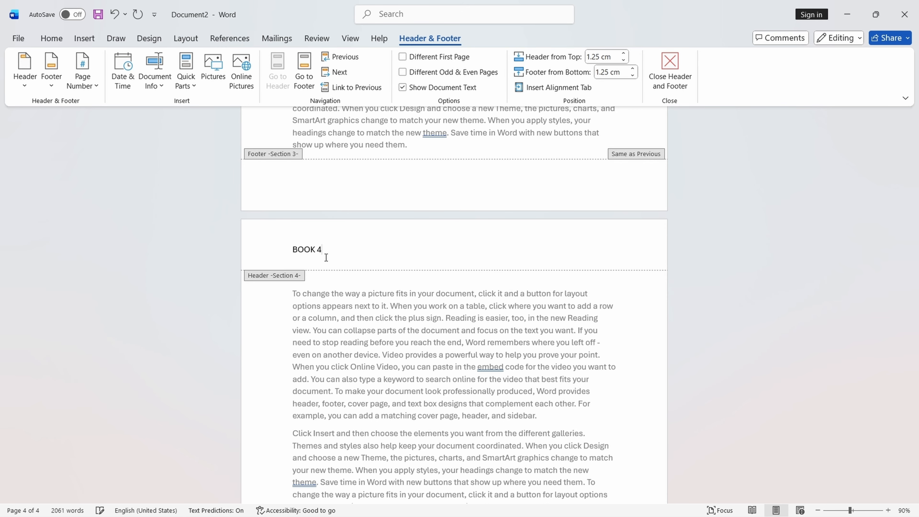
Format the BOOK 4 header text at 18 pt in red, bold and italic.
{"action": "left_click_drag", "start_coordinate": [324, 253], "coordinate": [281, 261]}
{"action": "left_click", "coordinate": [51, 39]}
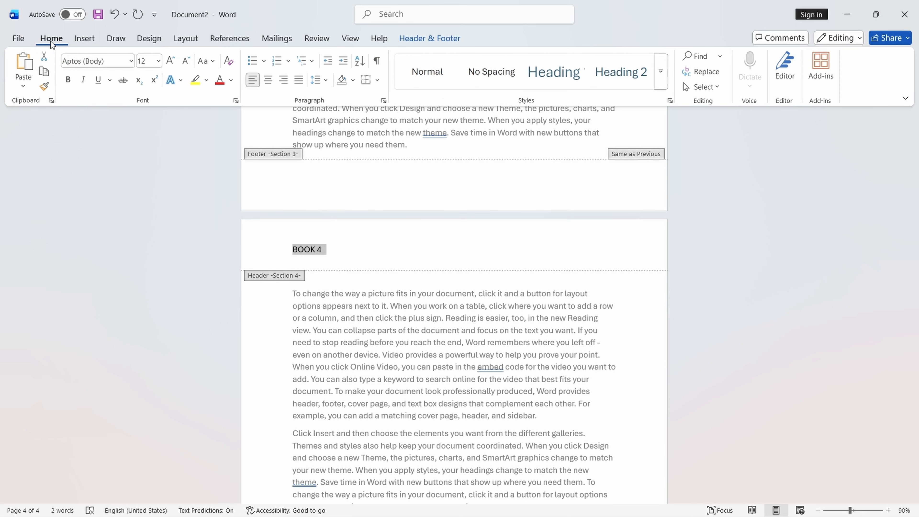
{"action": "left_click", "coordinate": [171, 61]}
{"action": "left_click", "coordinate": [172, 60]}
{"action": "left_click", "coordinate": [172, 60]}
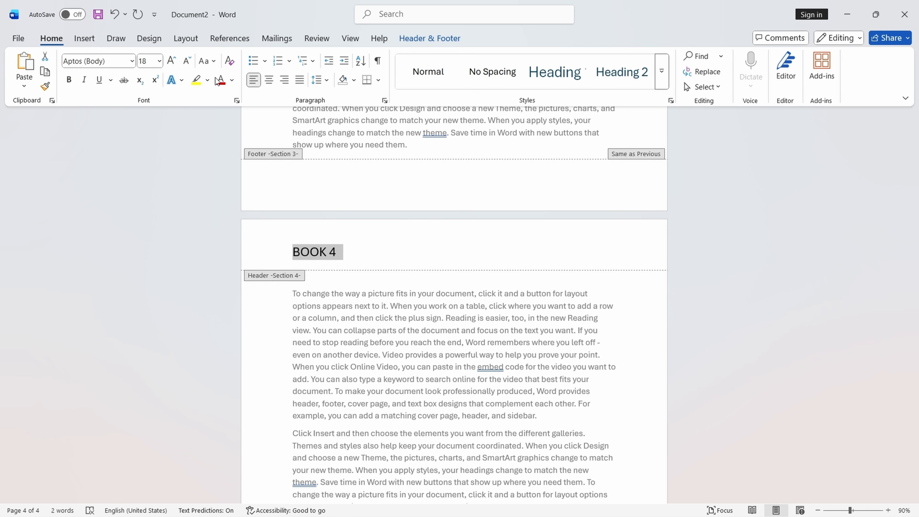
{"action": "left_click", "coordinate": [232, 80]}
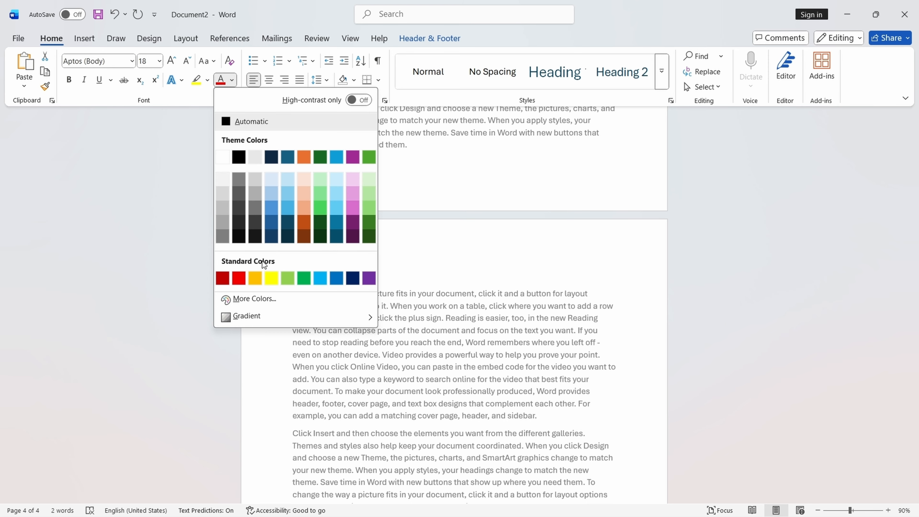
{"action": "left_click", "coordinate": [242, 275]}
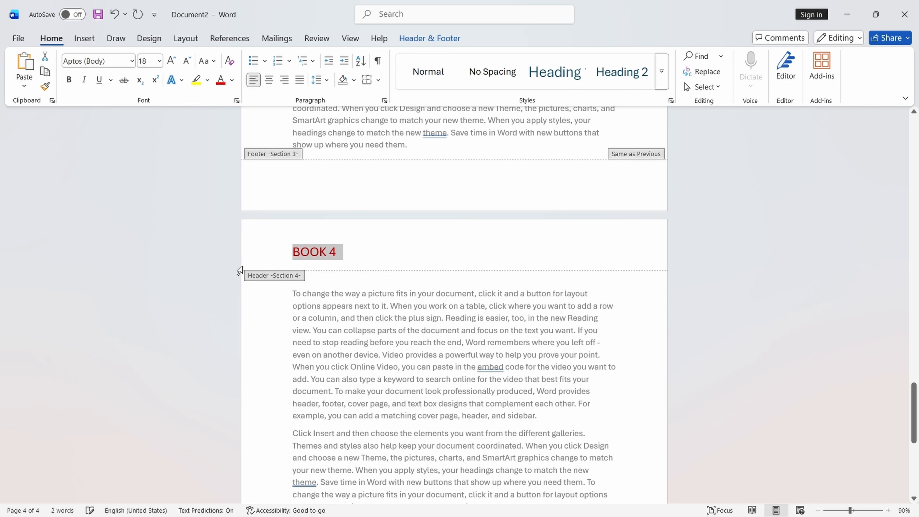
{"action": "left_click", "coordinate": [68, 86]}
{"action": "left_click", "coordinate": [86, 82]}
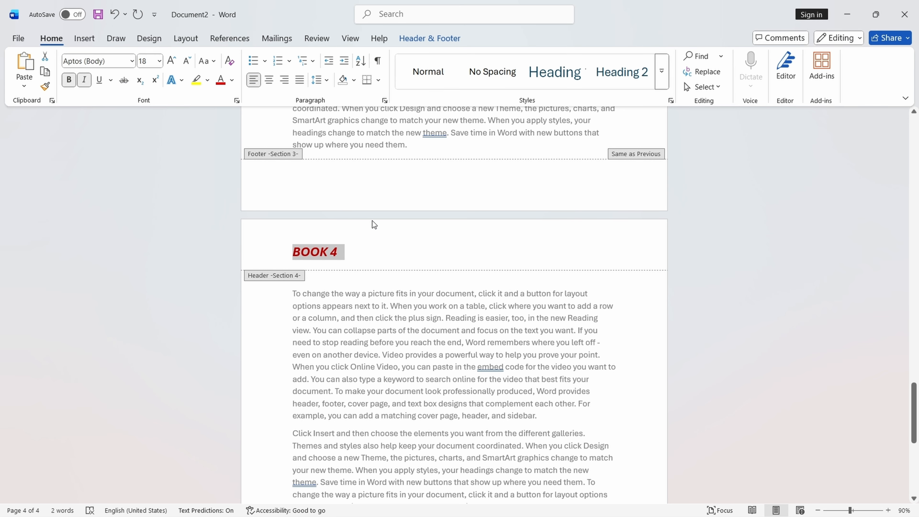
Compare the headers of the earlier sections with the one on page 4.
{"action": "scroll", "coordinate": [547, 301], "scroll_direction": "up", "scroll_amount": 4}
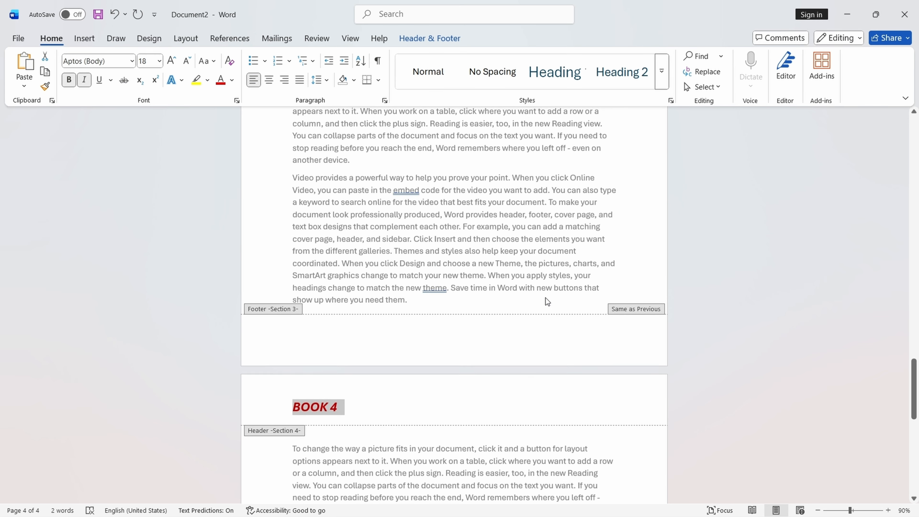
{"action": "scroll", "coordinate": [532, 304], "scroll_direction": "up", "scroll_amount": 11}
{"action": "scroll", "coordinate": [325, 326], "scroll_direction": "down", "scroll_amount": 4}
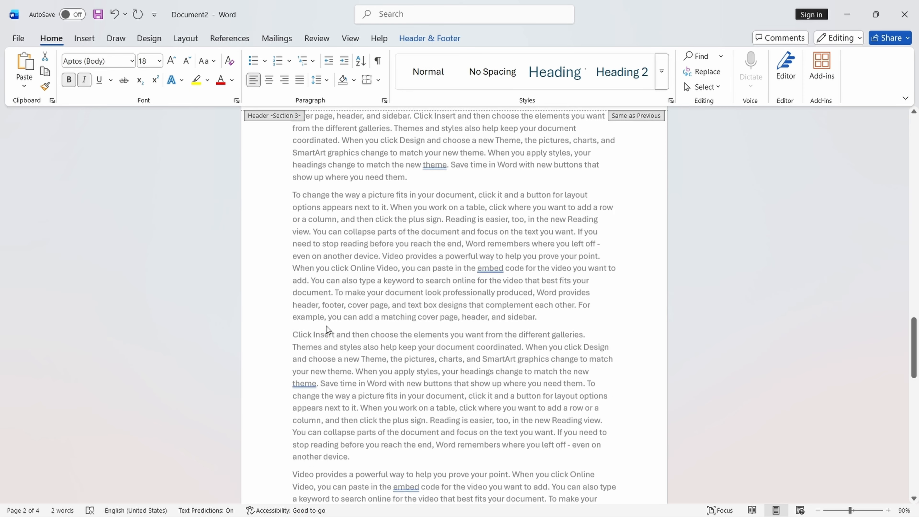
{"action": "scroll", "coordinate": [326, 326], "scroll_direction": "down", "scroll_amount": 11}
{"action": "scroll", "coordinate": [345, 273], "scroll_direction": "up", "scroll_amount": 10}
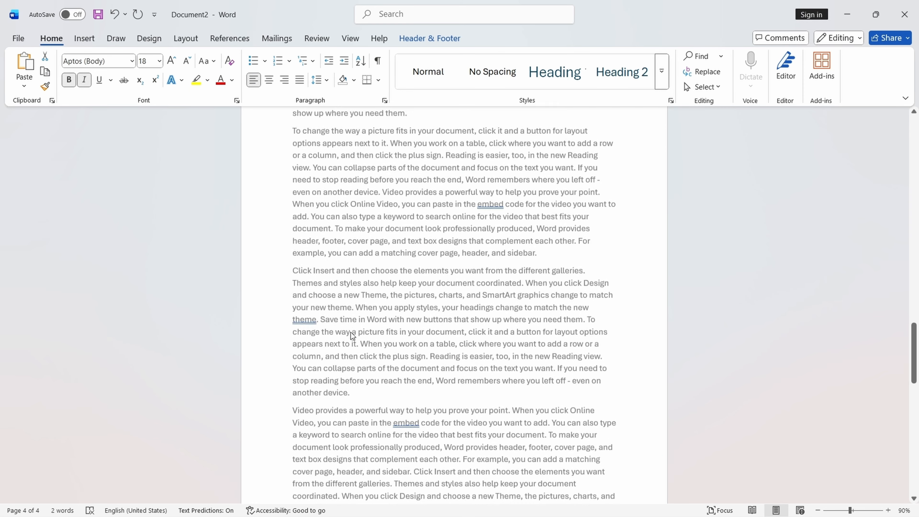
Unlink the page 3 header from the previous section.
{"action": "scroll", "coordinate": [347, 331], "scroll_direction": "up", "scroll_amount": 5}
{"action": "left_click", "coordinate": [326, 238]}
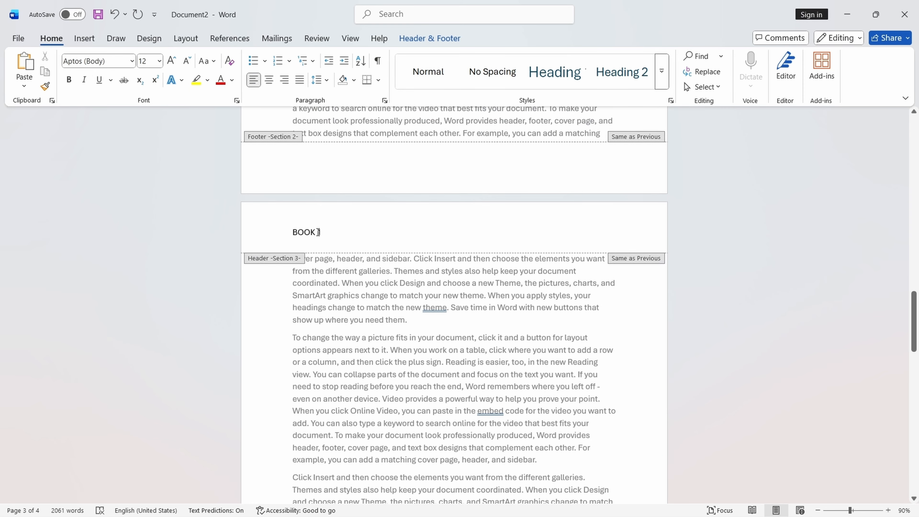
{"action": "left_click", "coordinate": [415, 41]}
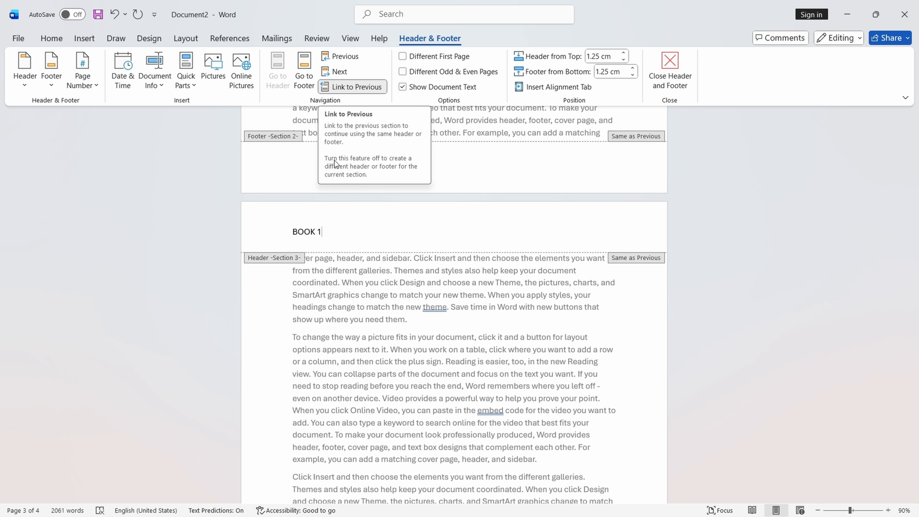
{"action": "scroll", "coordinate": [260, 211], "scroll_direction": "up", "scroll_amount": 2}
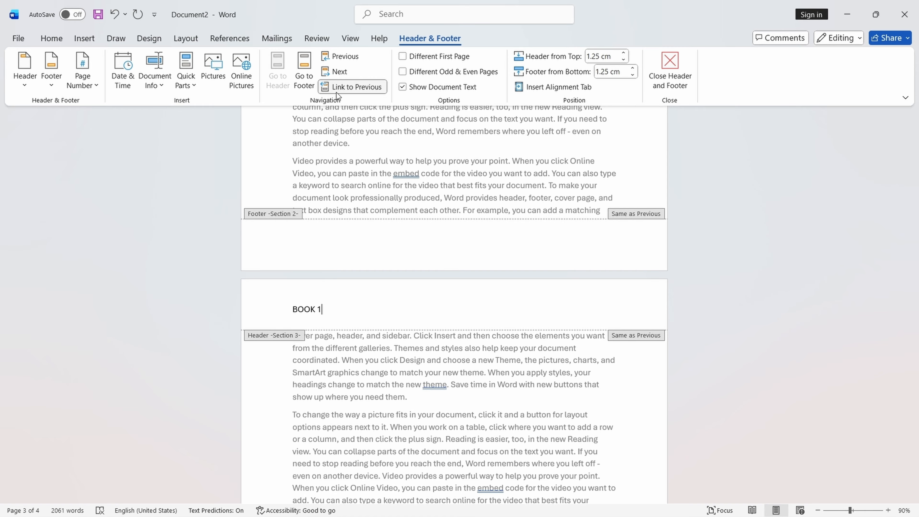
{"action": "scroll", "coordinate": [383, 307], "scroll_direction": "down", "scroll_amount": 1}
{"action": "scroll", "coordinate": [373, 308], "scroll_direction": "down", "scroll_amount": 2}
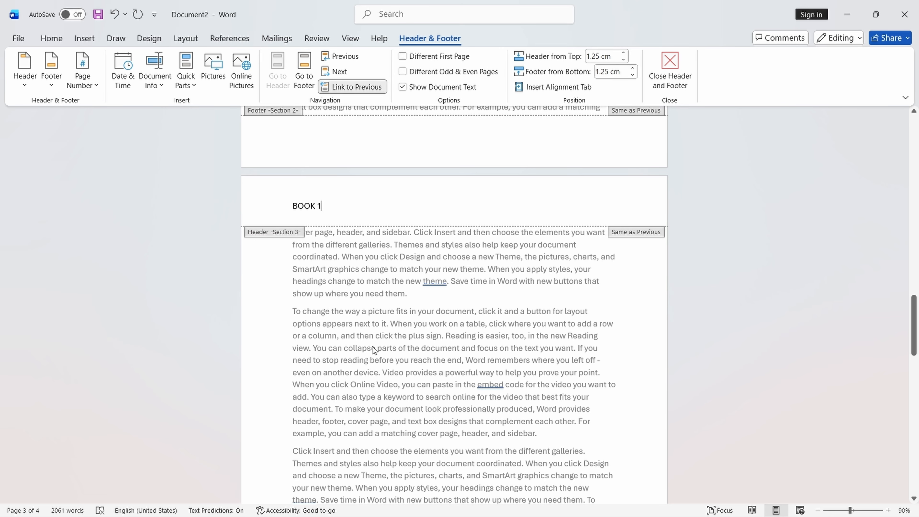
{"action": "scroll", "coordinate": [372, 348], "scroll_direction": "up", "scroll_amount": 1}
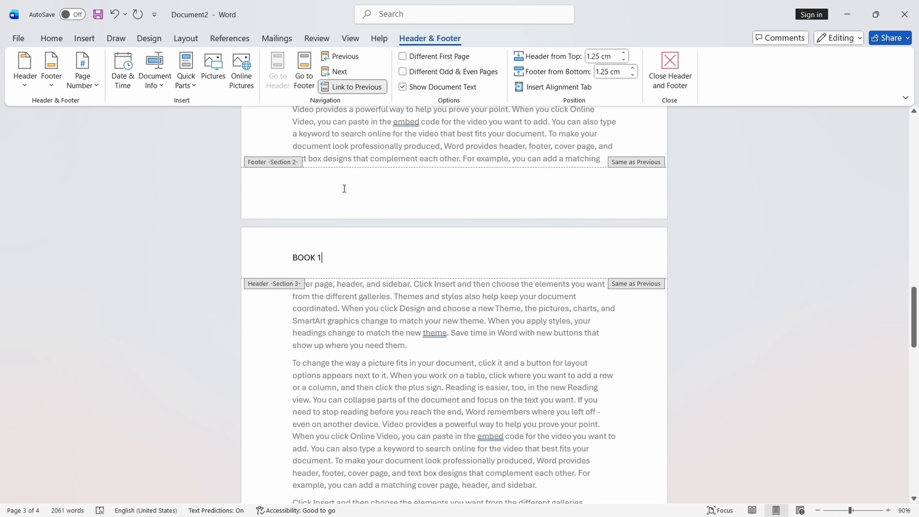
{"action": "left_click", "coordinate": [338, 88]}
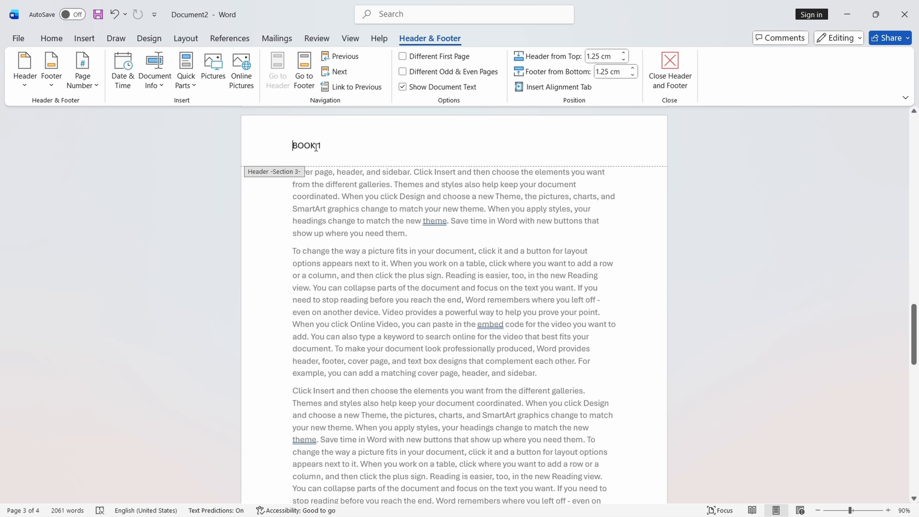
Change the number in the page 3 header so that its text reads BOOK 3.
{"action": "scroll", "coordinate": [339, 192], "scroll_direction": "up", "scroll_amount": 3}
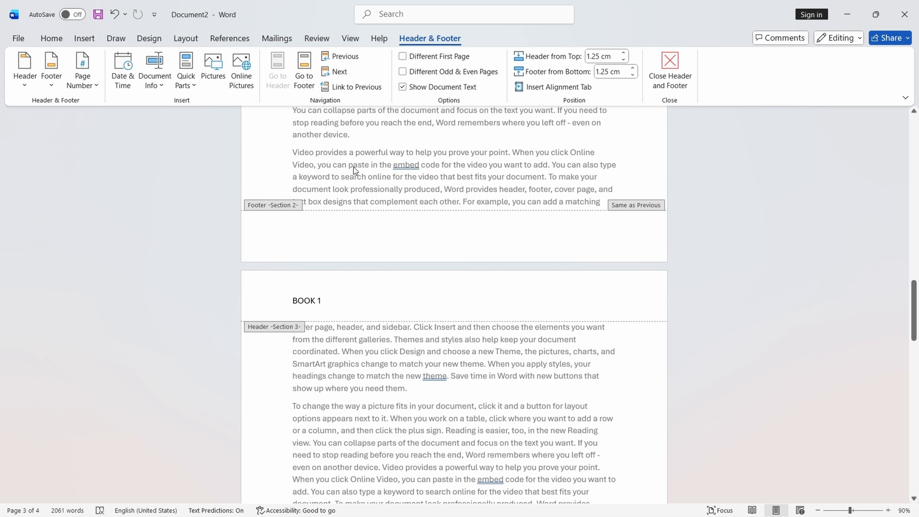
{"action": "scroll", "coordinate": [378, 326], "scroll_direction": "down", "scroll_amount": 3}
{"action": "scroll", "coordinate": [376, 284], "scroll_direction": "up", "scroll_amount": 1}
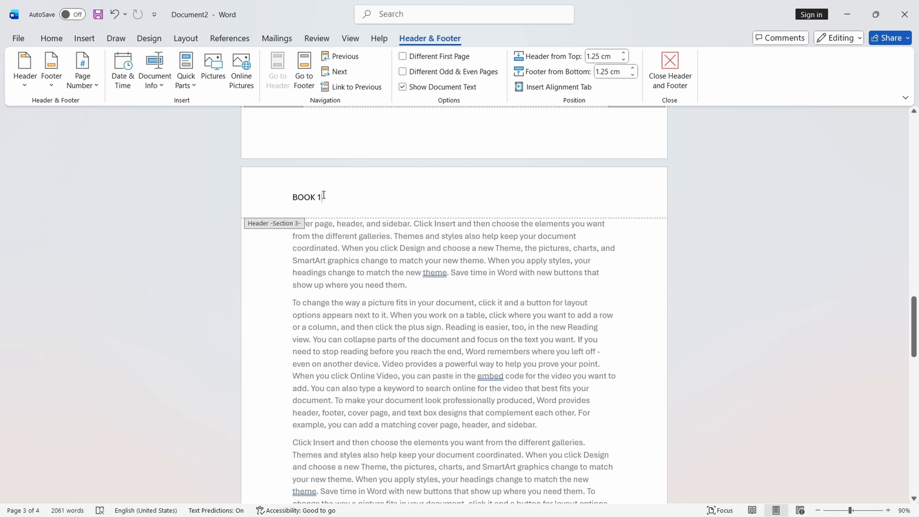
{"action": "left_click_drag", "start_coordinate": [324, 195], "coordinate": [319, 197]}
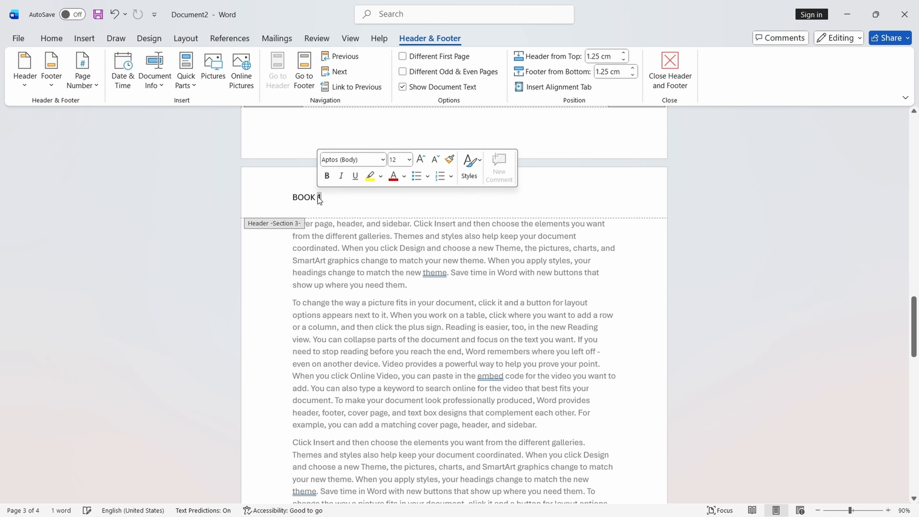
{"action": "type", "text": "3"}
Format the BOOK 3 header text at 18 pt in dark green, bold and italic.
{"action": "left_click_drag", "start_coordinate": [345, 198], "coordinate": [279, 197]}
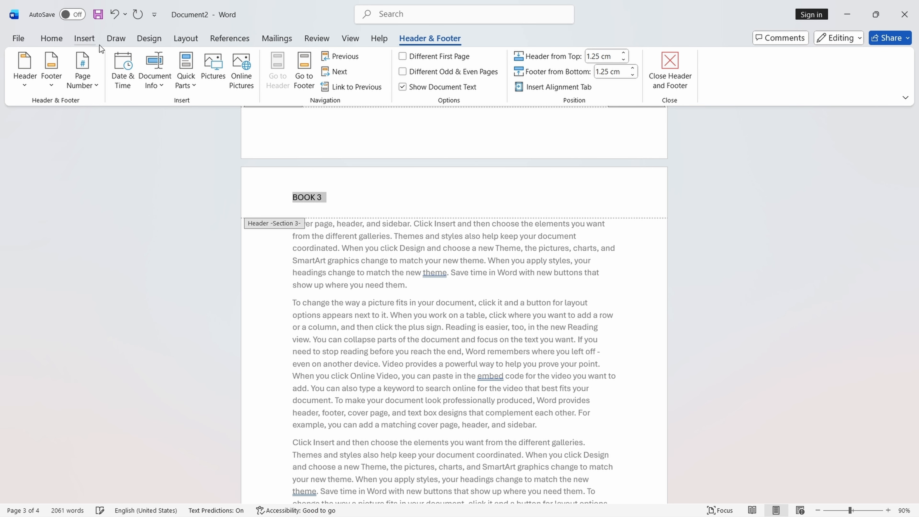
{"action": "left_click", "coordinate": [53, 39]}
{"action": "left_click", "coordinate": [176, 66]}
{"action": "left_click", "coordinate": [176, 66]}
{"action": "left_click", "coordinate": [177, 66]}
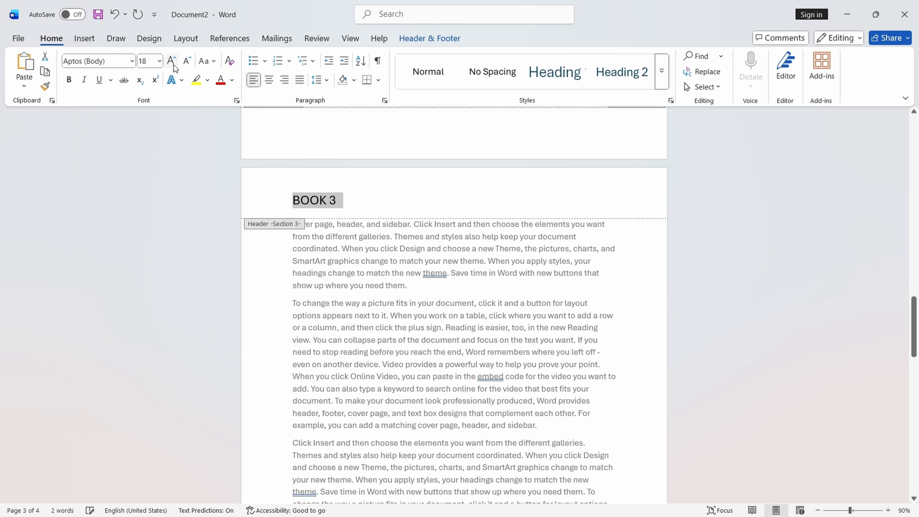
{"action": "left_click", "coordinate": [232, 81]}
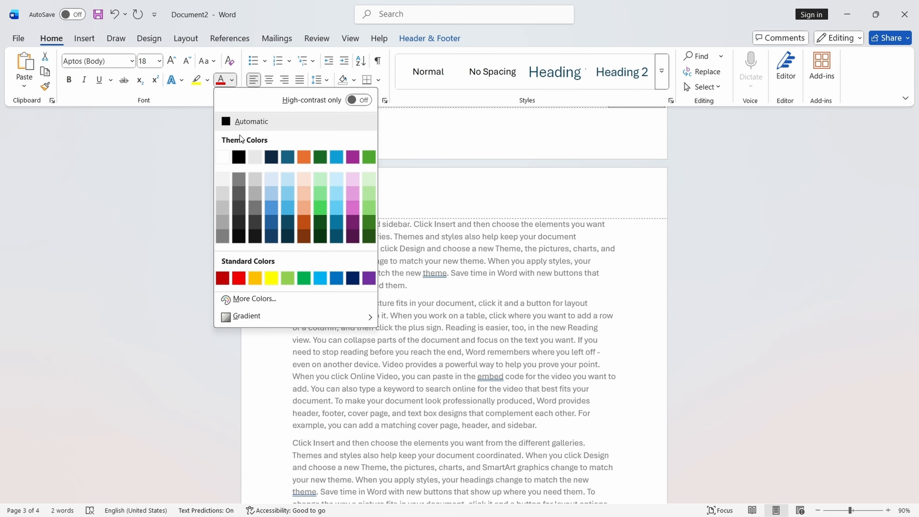
{"action": "left_click", "coordinate": [369, 222]}
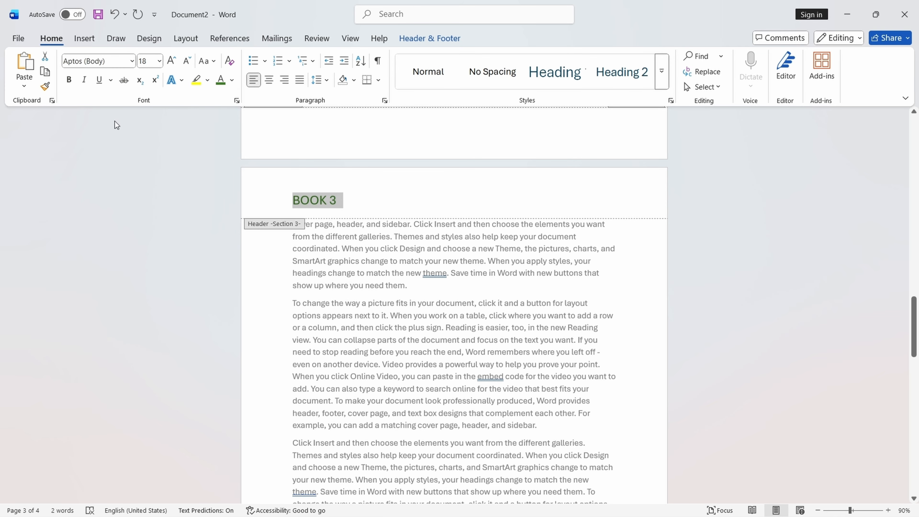
{"action": "left_click", "coordinate": [84, 80]}
Unlink the page 2 header from the previous section and change its text to BOOK 2.
{"action": "scroll", "coordinate": [449, 254], "scroll_direction": "down", "scroll_amount": 12}
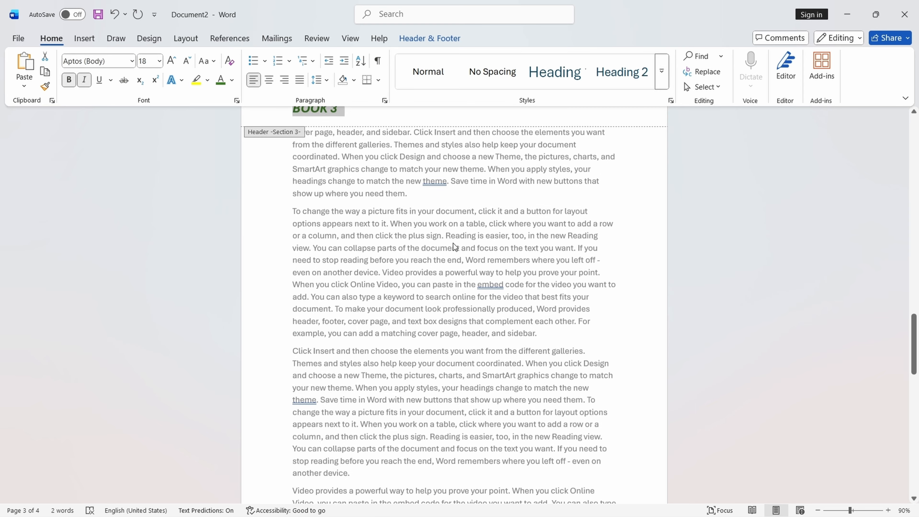
{"action": "scroll", "coordinate": [448, 296], "scroll_direction": "up", "scroll_amount": 20}
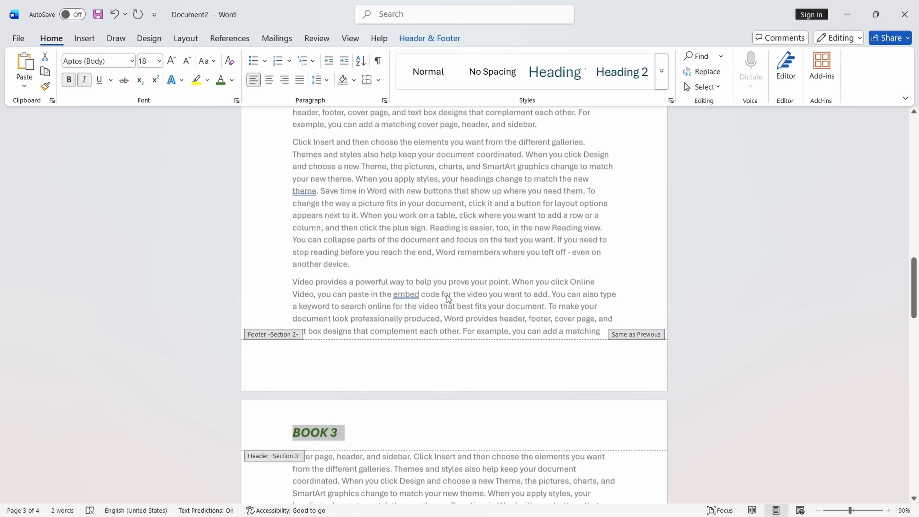
{"action": "scroll", "coordinate": [446, 295], "scroll_direction": "up", "scroll_amount": 1}
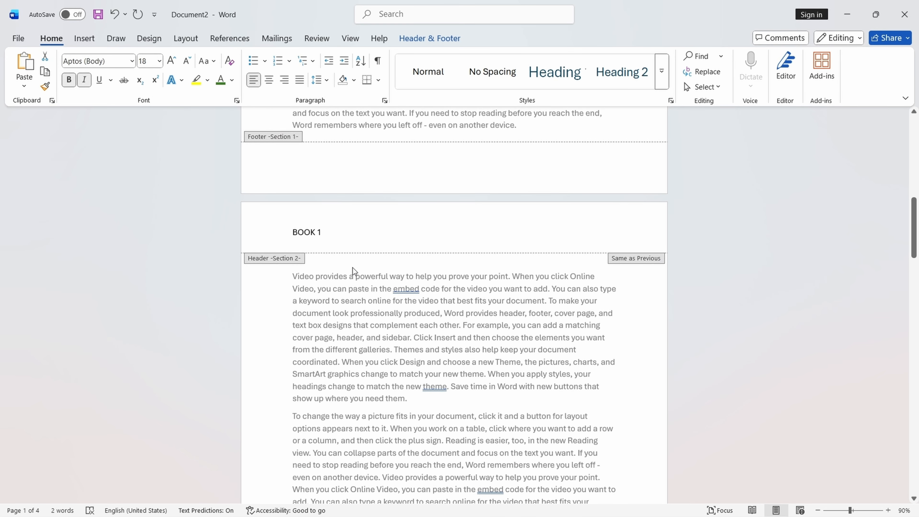
{"action": "left_click", "coordinate": [328, 235]}
{"action": "left_click", "coordinate": [420, 40]}
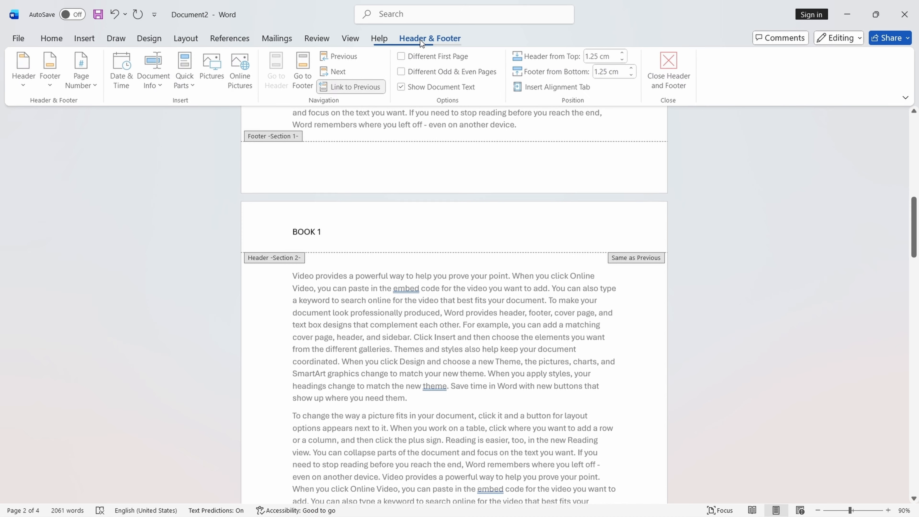
{"action": "left_click", "coordinate": [353, 87]}
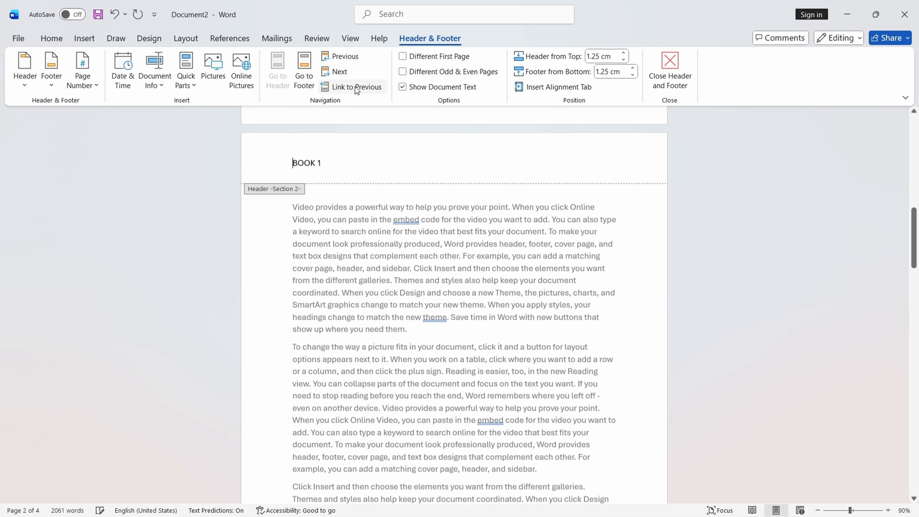
{"action": "double_click", "coordinate": [319, 146]}
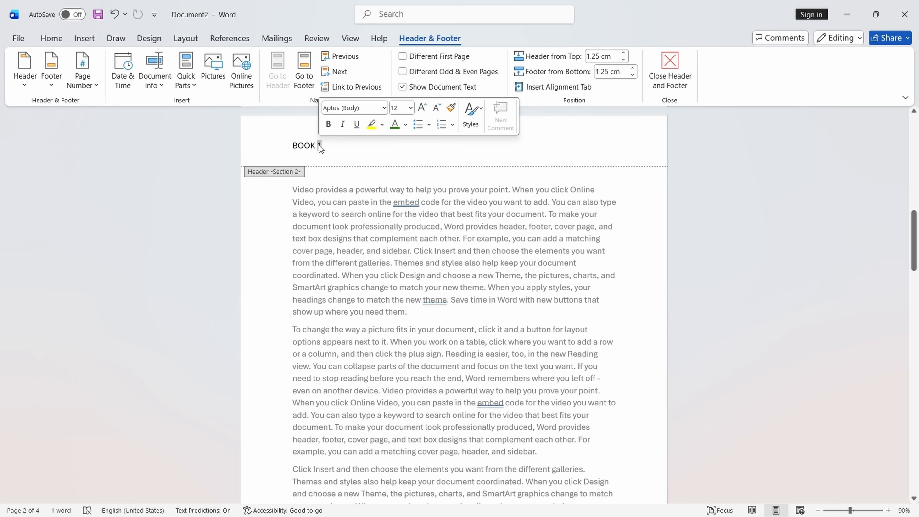
{"action": "type", "text": "2"}
Format the BOOK 2 header text at 18 pt in dark blue, bold and italic.
{"action": "left_click_drag", "start_coordinate": [324, 145], "coordinate": [286, 145]}
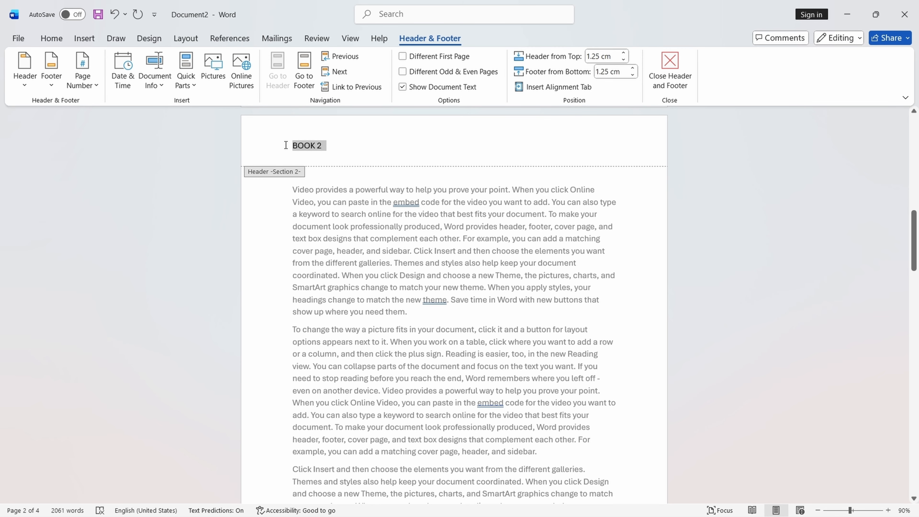
{"action": "left_click", "coordinate": [52, 38]}
{"action": "left_click", "coordinate": [171, 62]}
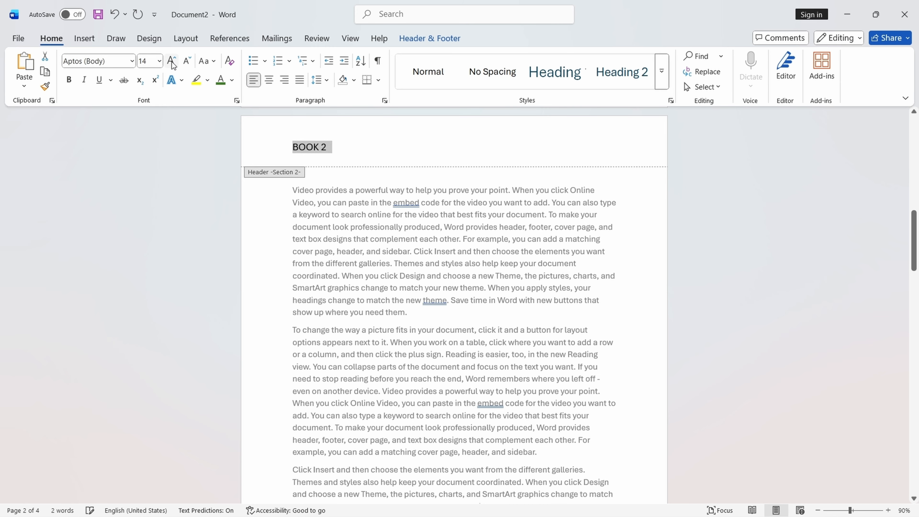
{"action": "left_click", "coordinate": [172, 62]}
{"action": "left_click", "coordinate": [171, 61]}
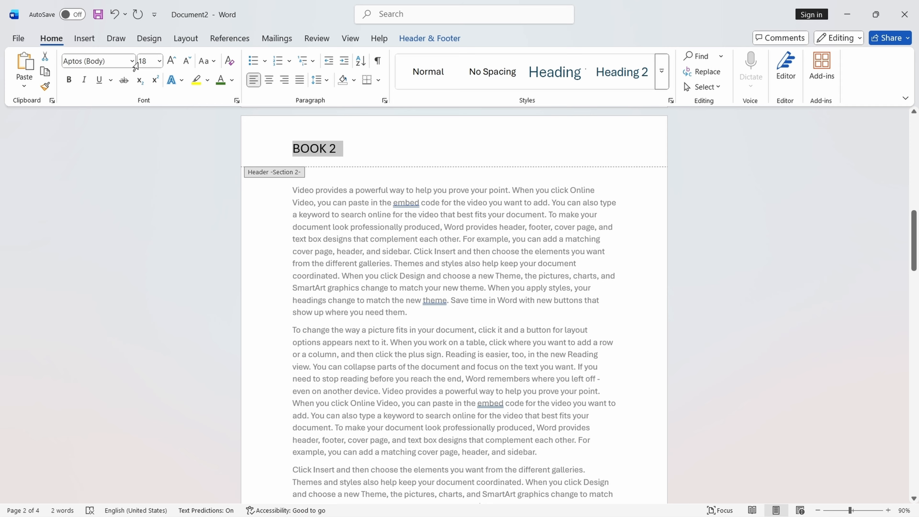
{"action": "left_click", "coordinate": [68, 79]}
{"action": "left_click", "coordinate": [232, 80]}
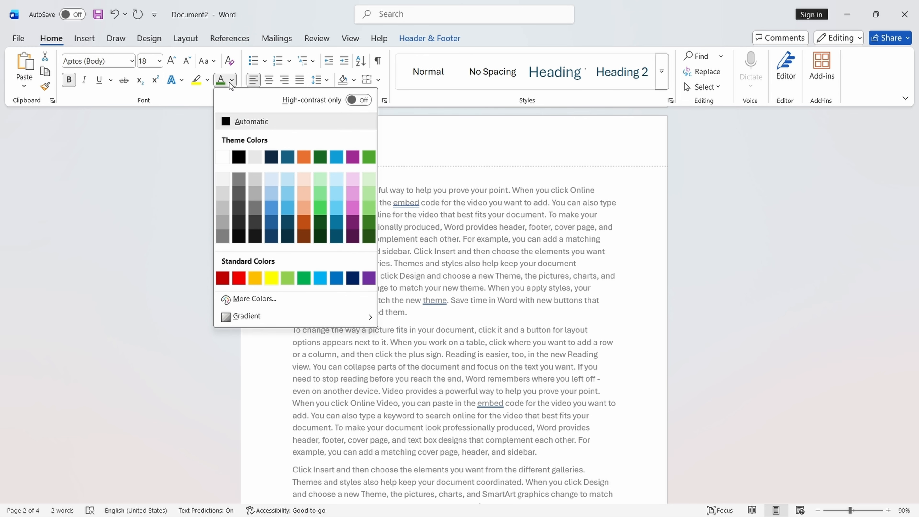
{"action": "left_click", "coordinate": [271, 222]}
{"action": "left_click", "coordinate": [84, 79]}
Check the Link to Previous option for the BOOK 1 header on page 1.
{"action": "scroll", "coordinate": [407, 207], "scroll_direction": "up", "scroll_amount": 4}
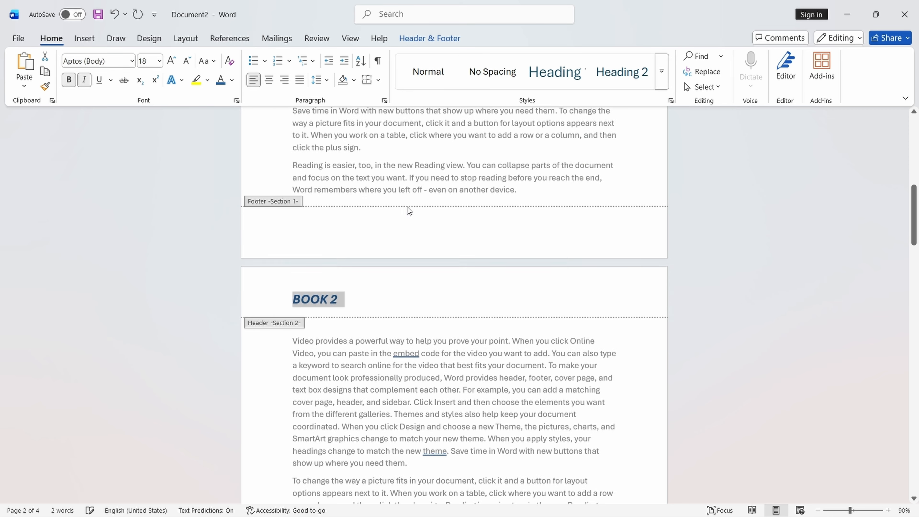
{"action": "scroll", "coordinate": [407, 207], "scroll_direction": "up", "scroll_amount": 10}
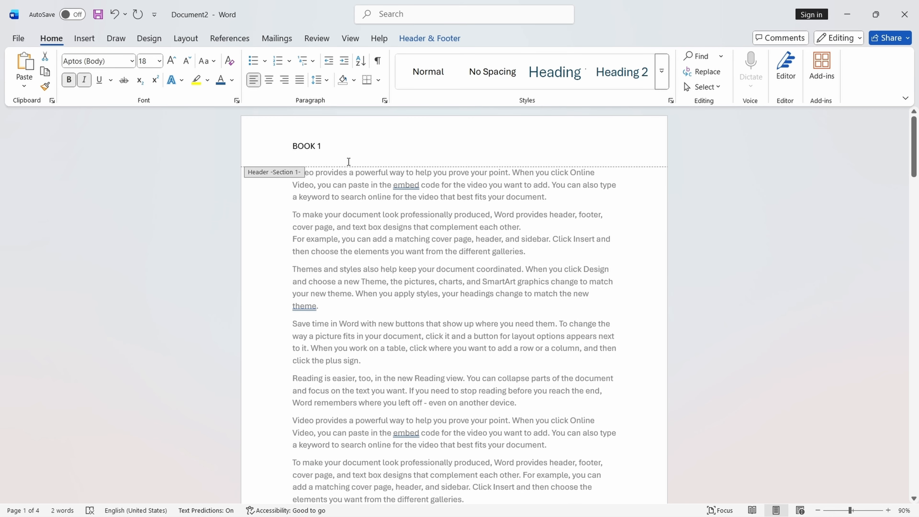
{"action": "left_click_drag", "start_coordinate": [329, 145], "coordinate": [286, 145]}
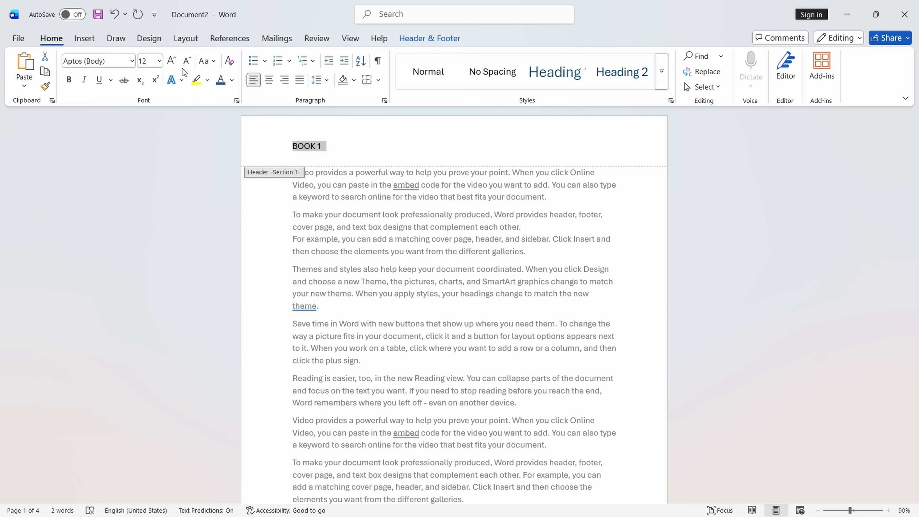
{"action": "left_click", "coordinate": [434, 36]}
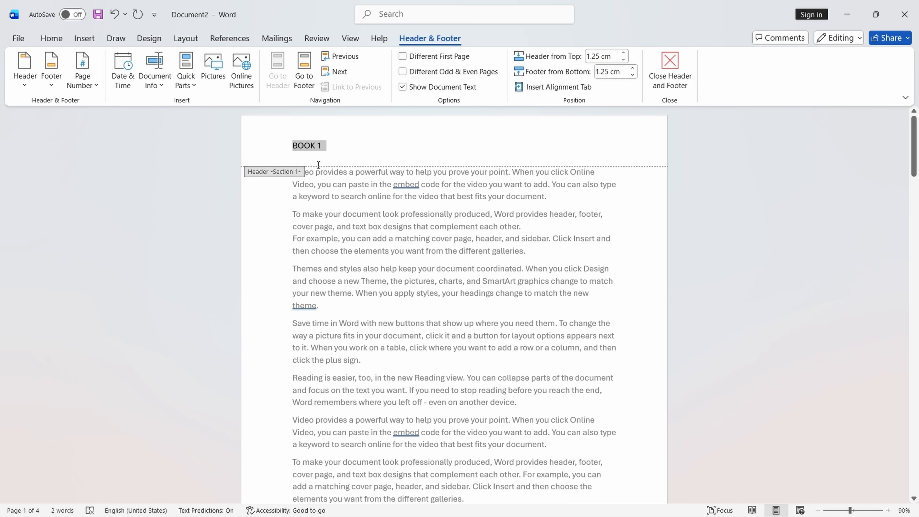
Compare the header text and formatting of the sections from page 1 through page 4.
{"action": "scroll", "coordinate": [340, 274], "scroll_direction": "down", "scroll_amount": 10}
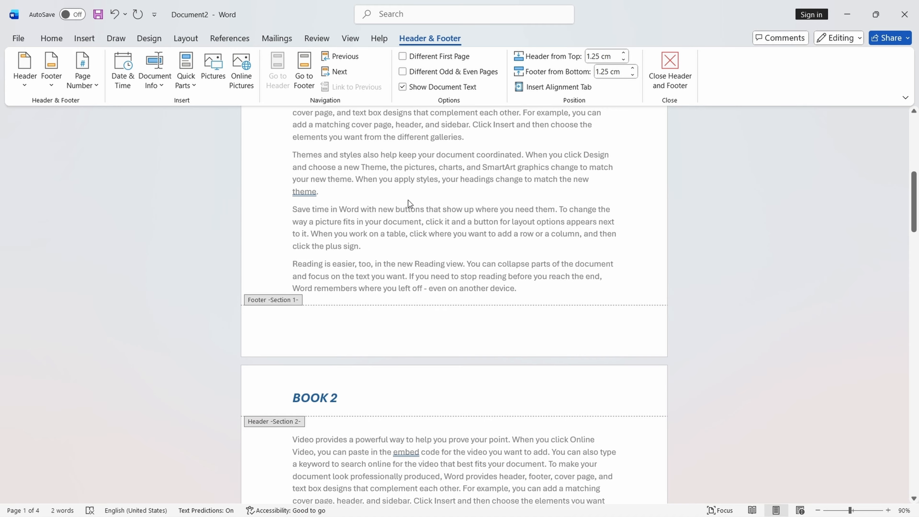
{"action": "scroll", "coordinate": [396, 214], "scroll_direction": "up", "scroll_amount": 10}
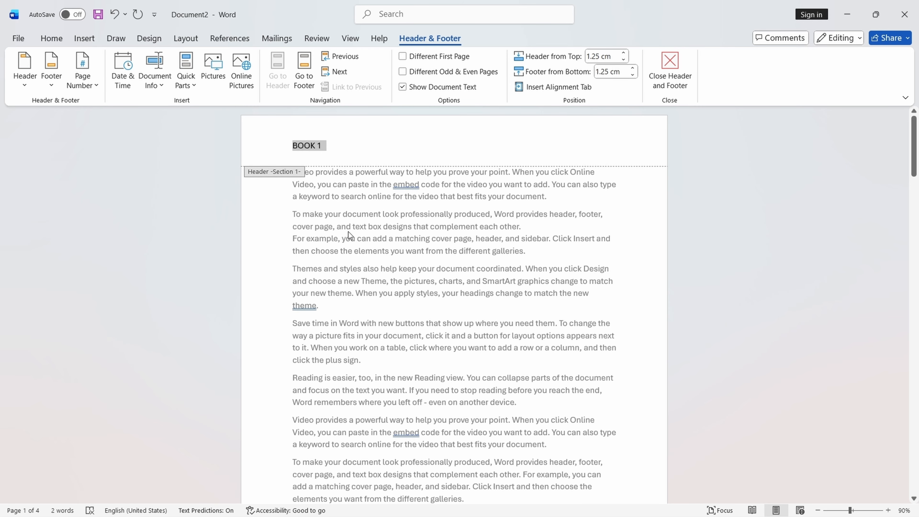
{"action": "scroll", "coordinate": [348, 240], "scroll_direction": "down", "scroll_amount": 15}
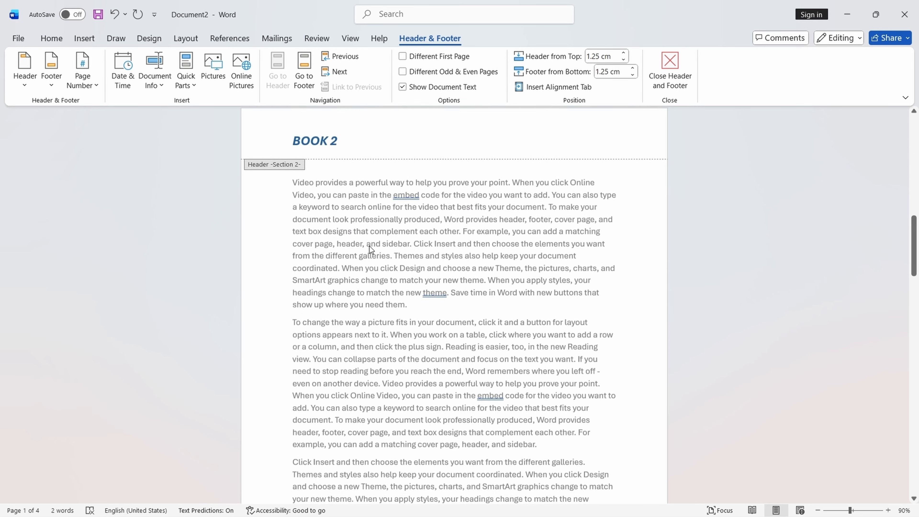
{"action": "scroll", "coordinate": [369, 246], "scroll_direction": "down", "scroll_amount": 20}
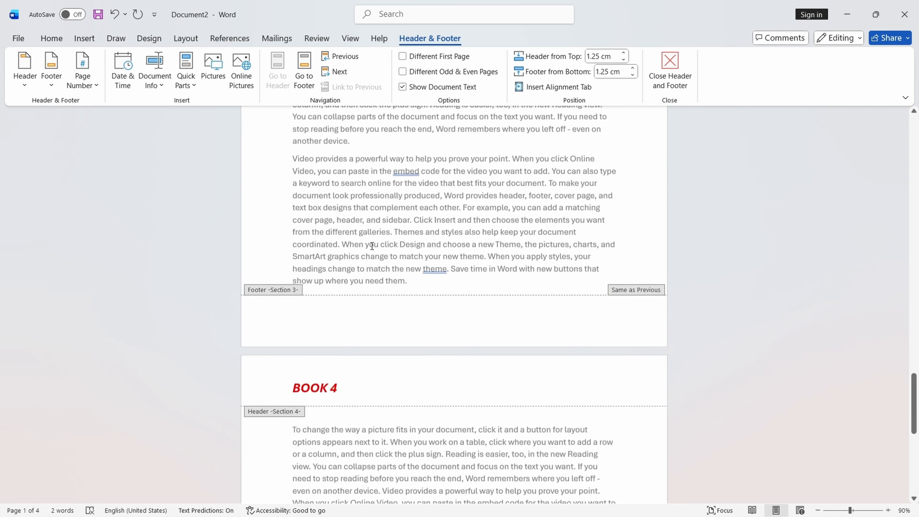
{"action": "scroll", "coordinate": [375, 243], "scroll_direction": "up", "scroll_amount": 5}
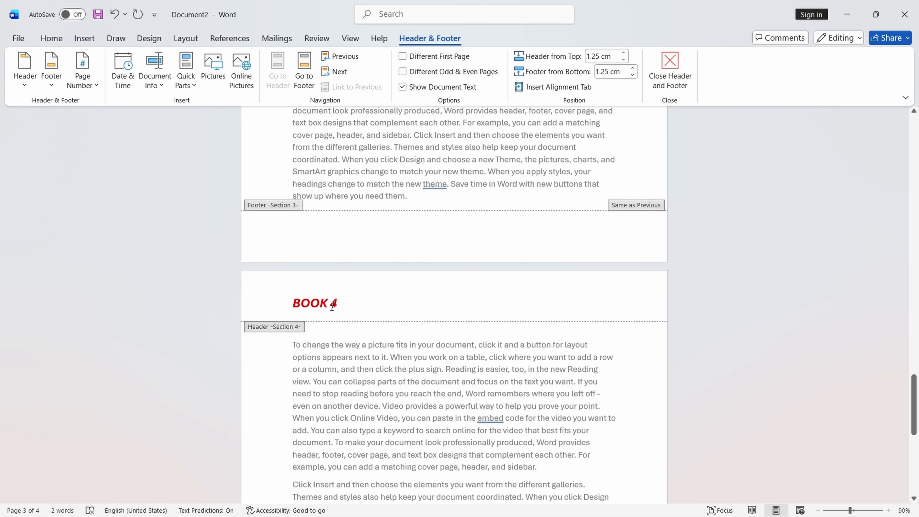
{"action": "left_click", "coordinate": [332, 306]}
Format the BOOK 1 header text on page 1 at 18 pt in purple, bold and italic, and exit header editing.
{"action": "scroll", "coordinate": [384, 213], "scroll_direction": "up", "scroll_amount": 9}
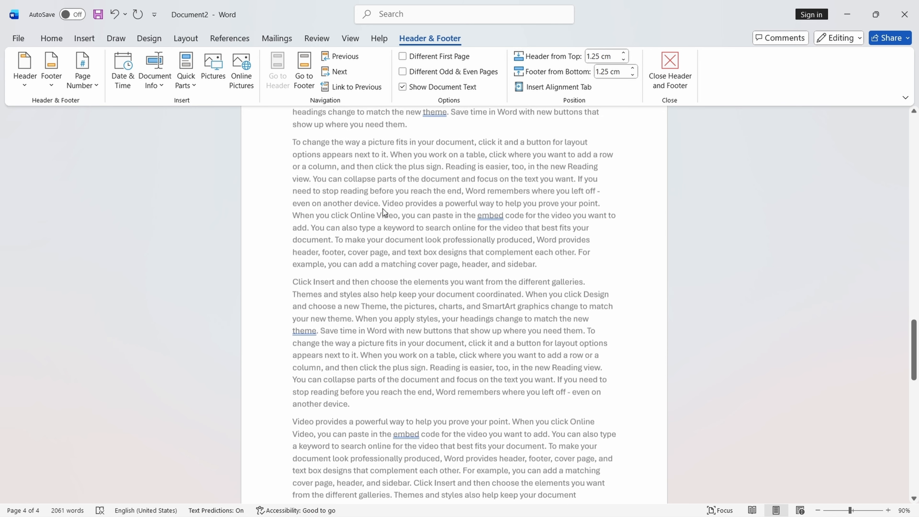
{"action": "scroll", "coordinate": [382, 208], "scroll_direction": "up", "scroll_amount": 5}
{"action": "scroll", "coordinate": [402, 216], "scroll_direction": "up", "scroll_amount": 20}
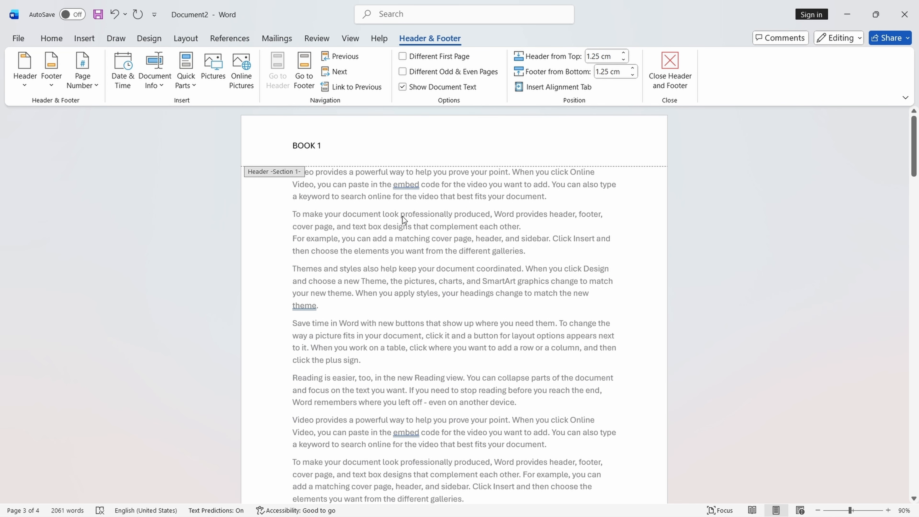
{"action": "left_click_drag", "start_coordinate": [328, 145], "coordinate": [285, 146]}
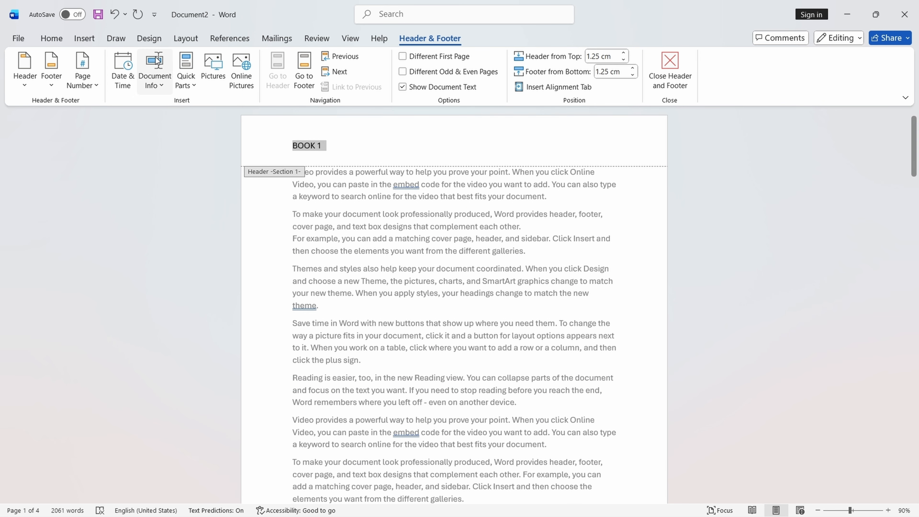
{"action": "left_click", "coordinate": [62, 35]}
{"action": "left_click", "coordinate": [171, 61]}
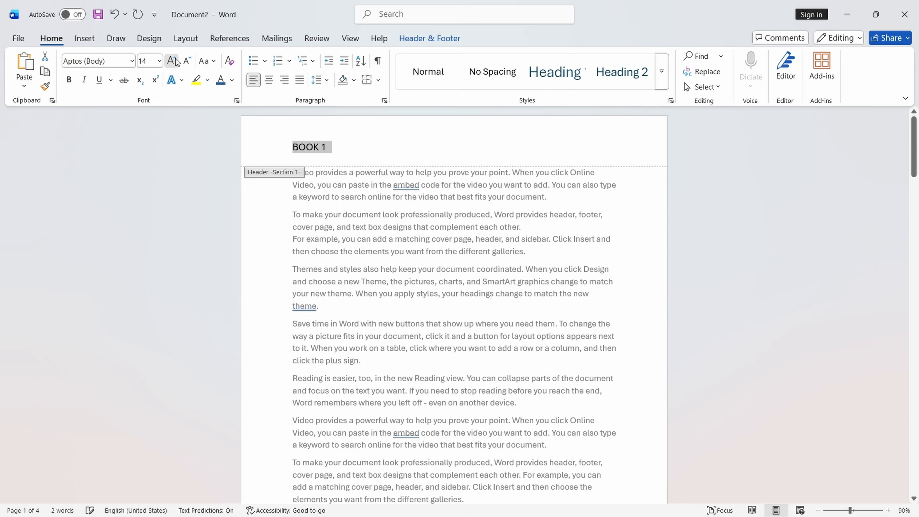
{"action": "left_click", "coordinate": [171, 61]}
{"action": "left_click", "coordinate": [65, 83]}
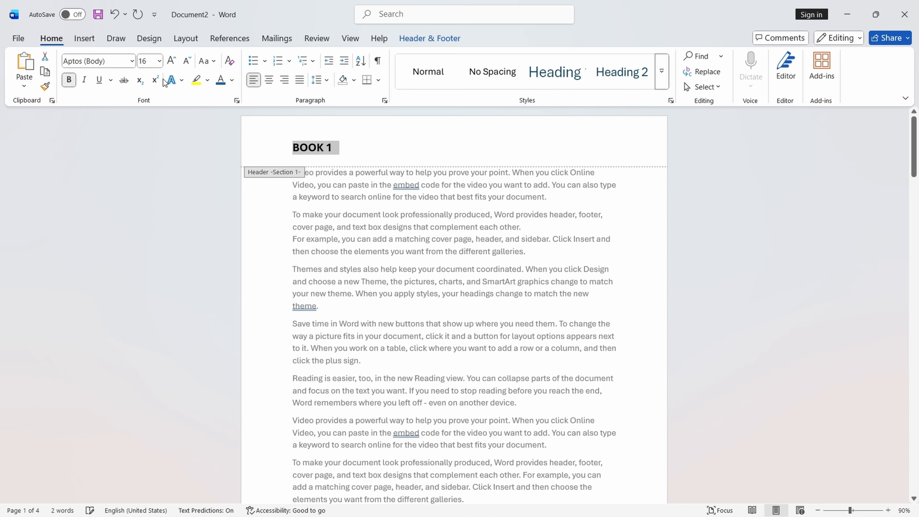
{"action": "left_click", "coordinate": [84, 80]}
{"action": "left_click", "coordinate": [233, 81]}
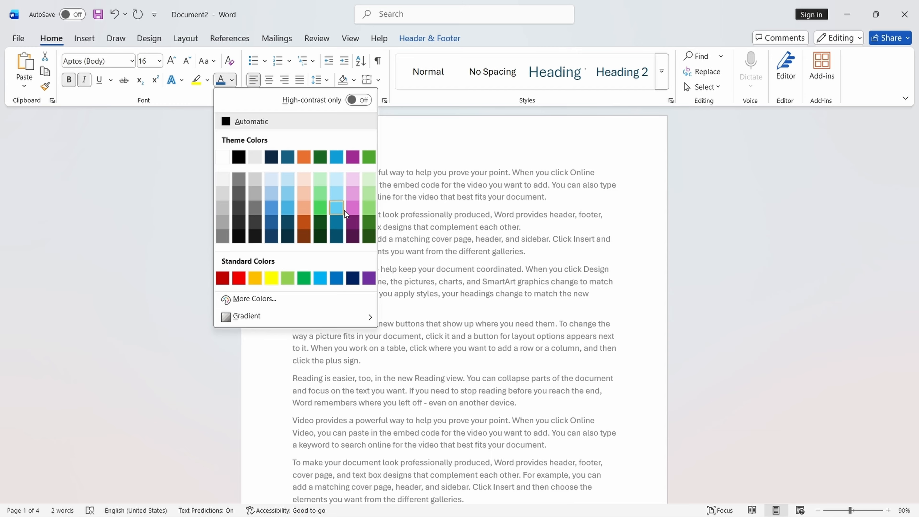
{"action": "left_click", "coordinate": [350, 209]}
{"action": "left_click", "coordinate": [173, 62]}
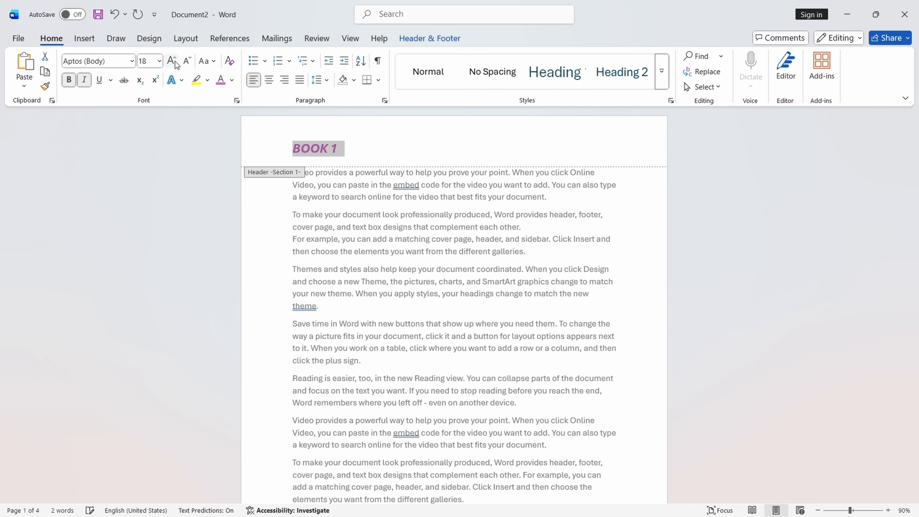
{"action": "left_click", "coordinate": [442, 39]}
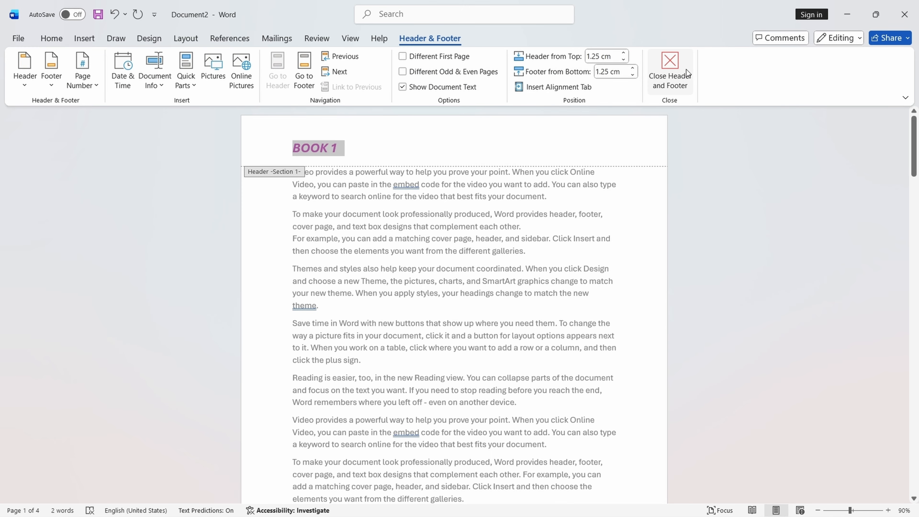
{"action": "left_click", "coordinate": [670, 72]}
Review the header text and colours of the sections on pages 1 through 4 in the normal document view.
{"action": "left_click_drag", "start_coordinate": [914, 358], "coordinate": [914, 126]}
{"action": "scroll", "coordinate": [330, 154], "scroll_direction": "down", "scroll_amount": 20}
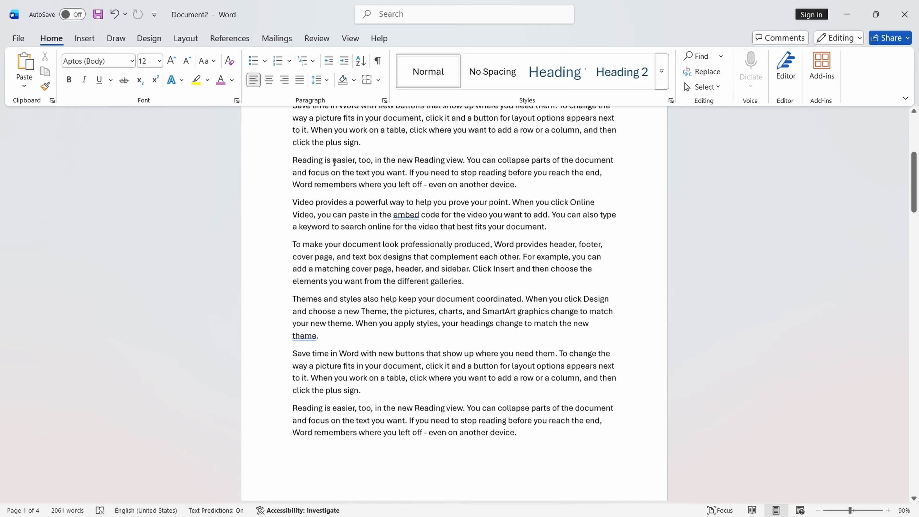
{"action": "scroll", "coordinate": [327, 263], "scroll_direction": "down", "scroll_amount": 20}
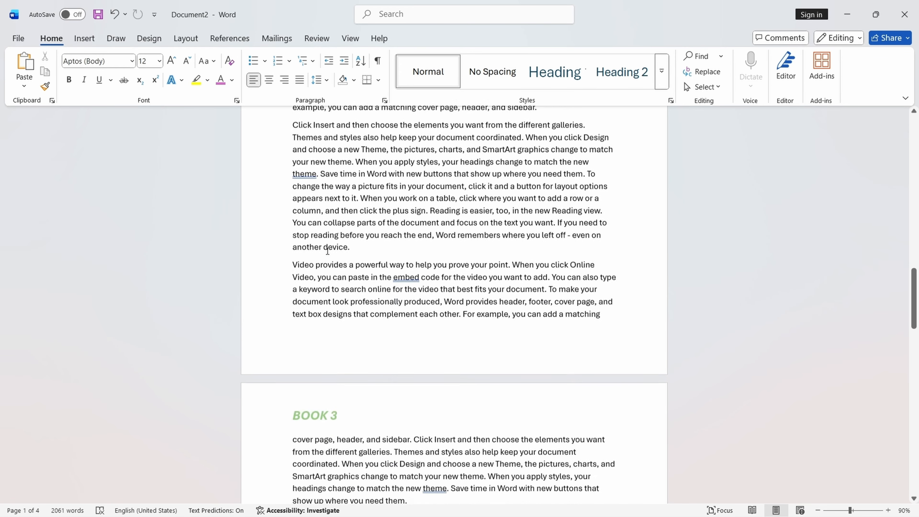
{"action": "scroll", "coordinate": [343, 313], "scroll_direction": "down", "scroll_amount": 15}
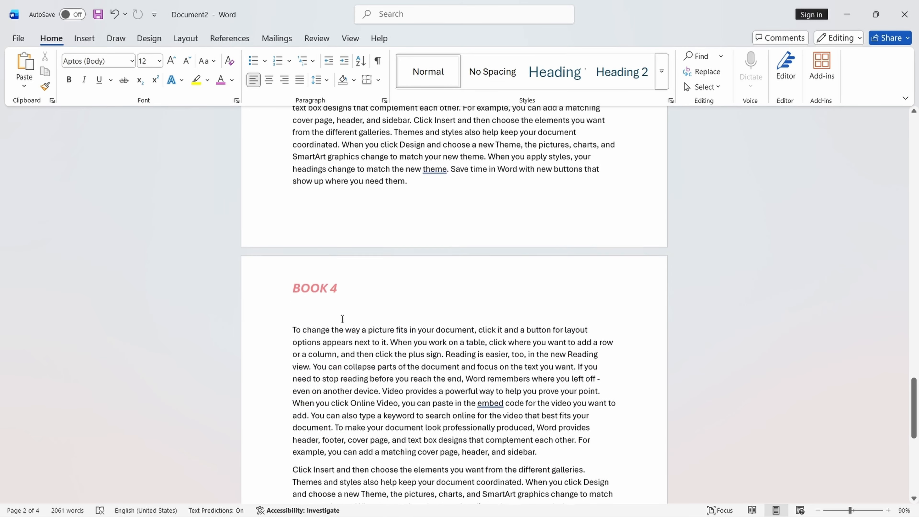
{"action": "scroll", "coordinate": [326, 301], "scroll_direction": "up", "scroll_amount": 15}
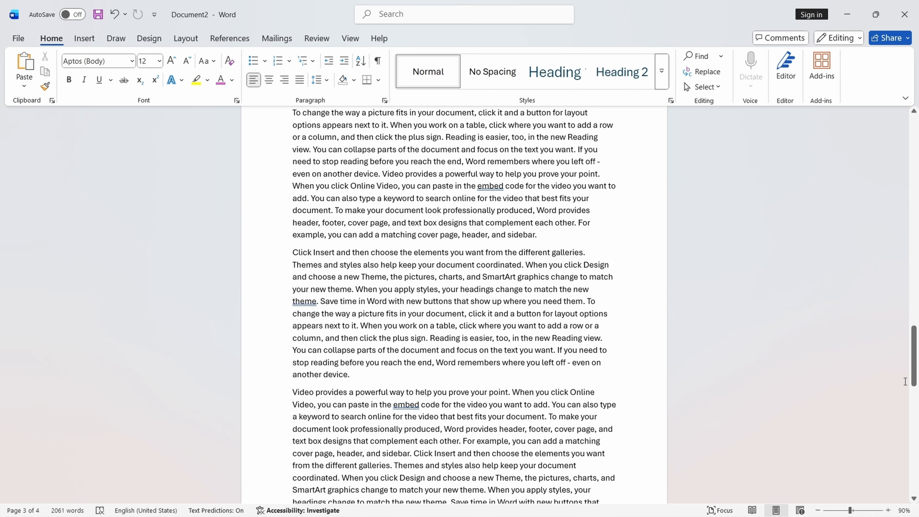
{"action": "scroll", "coordinate": [905, 382], "scroll_direction": "up", "scroll_amount": 20}
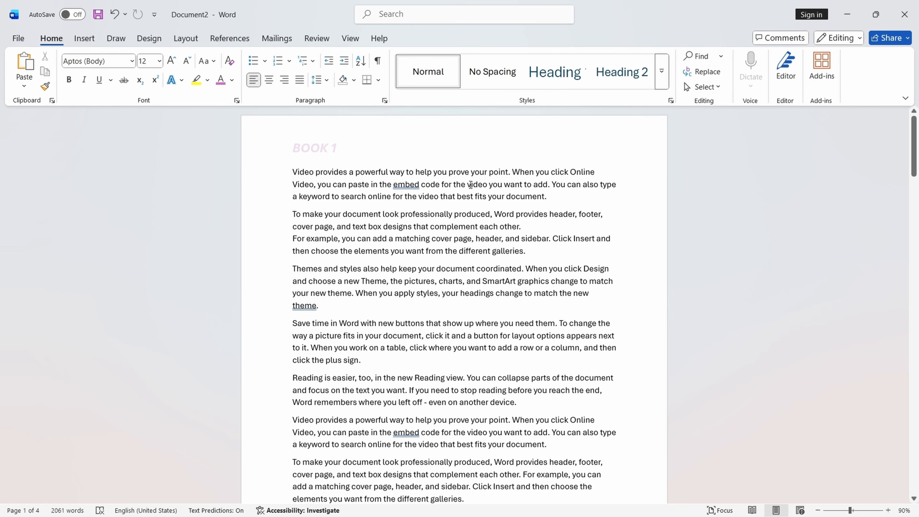
Insert a plain centred page number at the bottom of the page in the Section 1 footer.
{"action": "scroll", "coordinate": [572, 170], "scroll_direction": "down", "scroll_amount": 8}
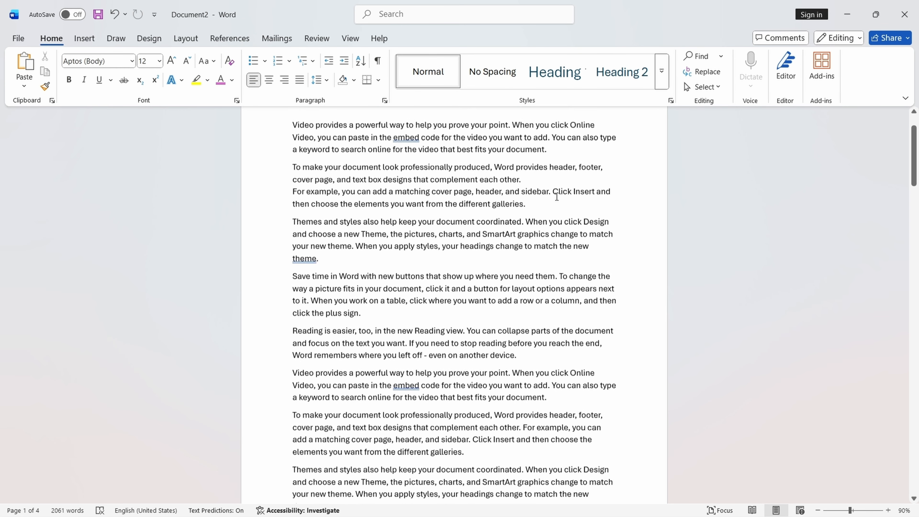
{"action": "scroll", "coordinate": [491, 231], "scroll_direction": "down", "scroll_amount": 3}
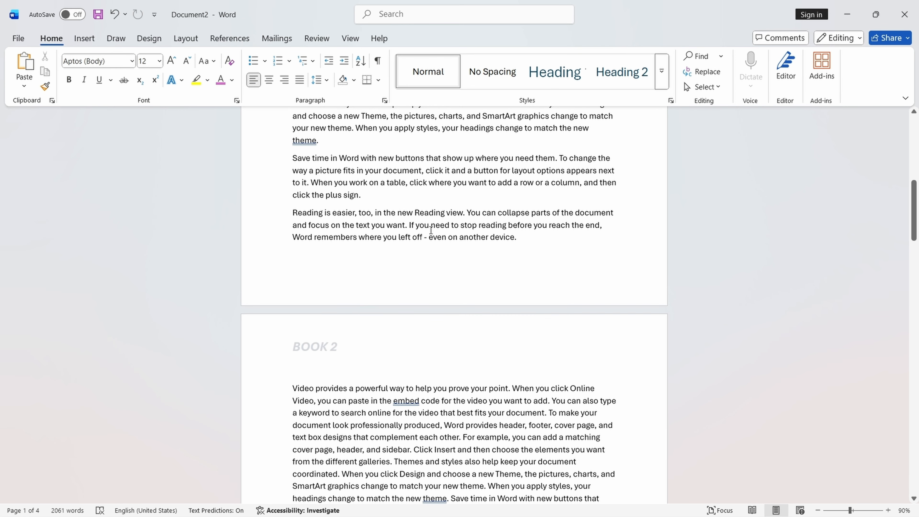
{"action": "double_click", "coordinate": [406, 280]}
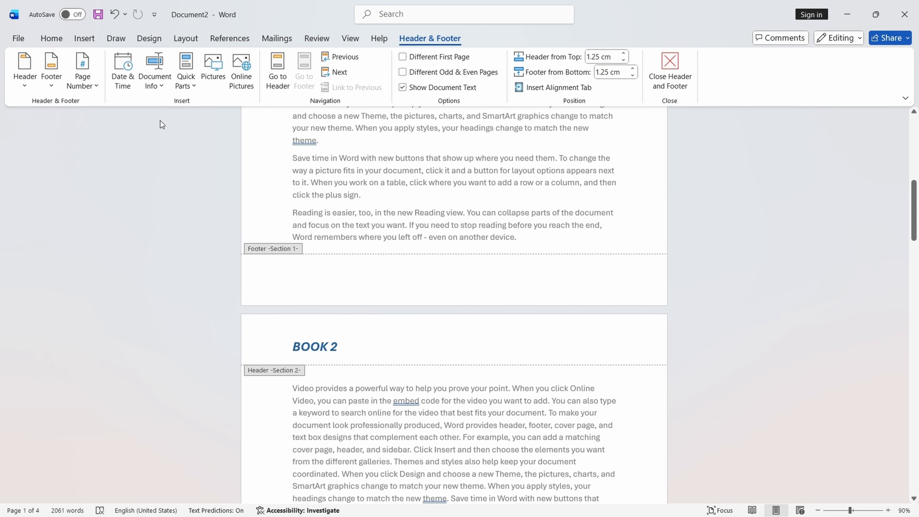
{"action": "left_click", "coordinate": [82, 74]}
{"action": "mouse_move", "coordinate": [94, 107]}
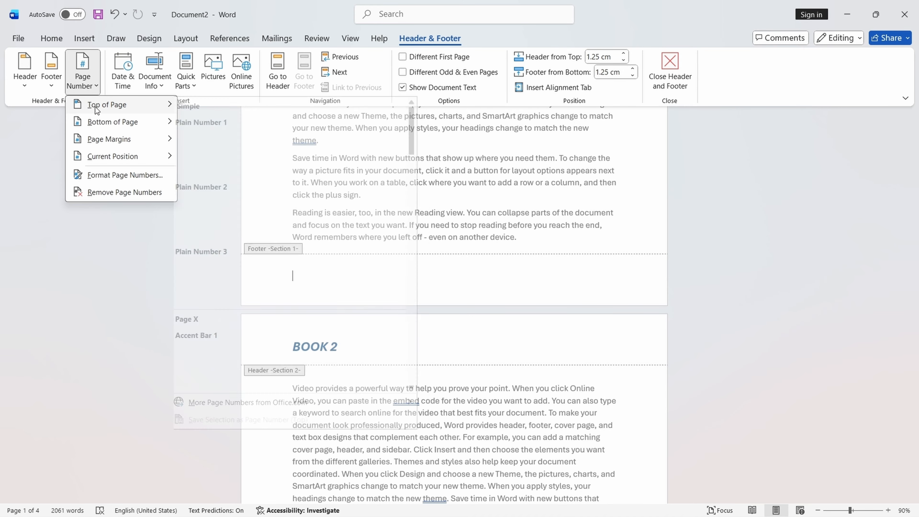
{"action": "mouse_move", "coordinate": [102, 122]}
{"action": "left_click", "coordinate": [290, 232]}
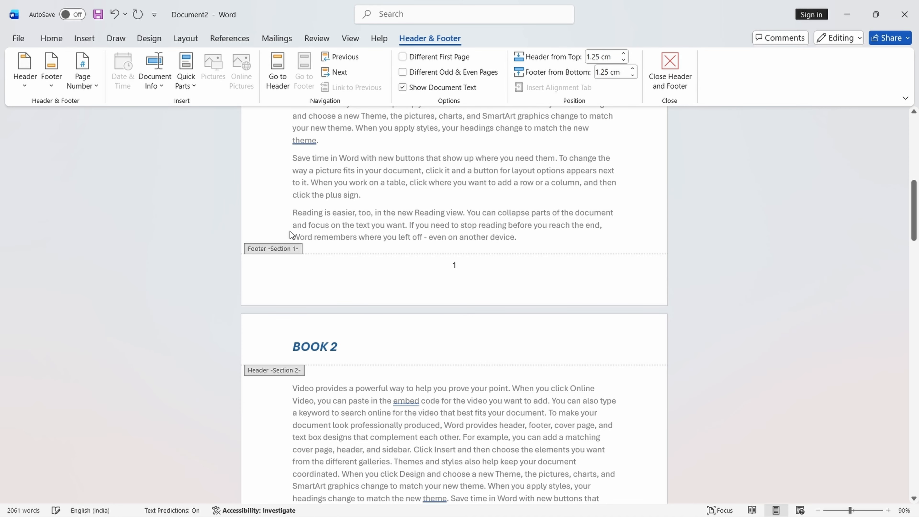
Check the footer page numbers and their Same as Previous labels across the sections through page 4.
{"action": "scroll", "coordinate": [470, 276], "scroll_direction": "down", "scroll_amount": 10}
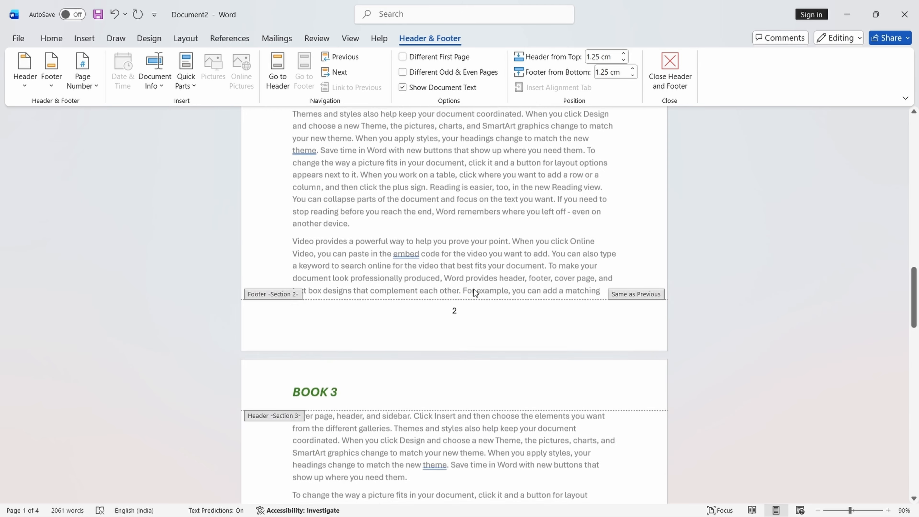
{"action": "scroll", "coordinate": [475, 292], "scroll_direction": "down", "scroll_amount": 15}
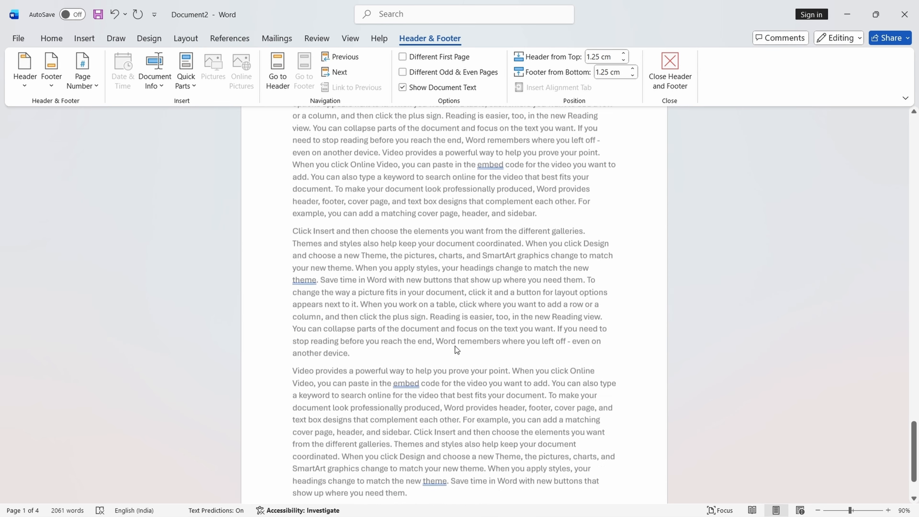
{"action": "scroll", "coordinate": [457, 350], "scroll_direction": "down", "scroll_amount": 3}
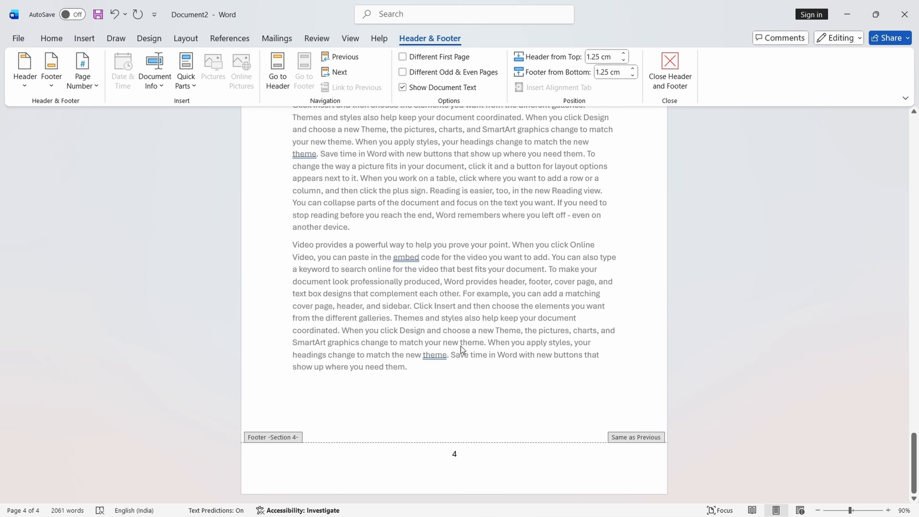
{"action": "scroll", "coordinate": [461, 346], "scroll_direction": "up", "scroll_amount": 10}
{"action": "scroll", "coordinate": [461, 346], "scroll_direction": "up", "scroll_amount": 15}
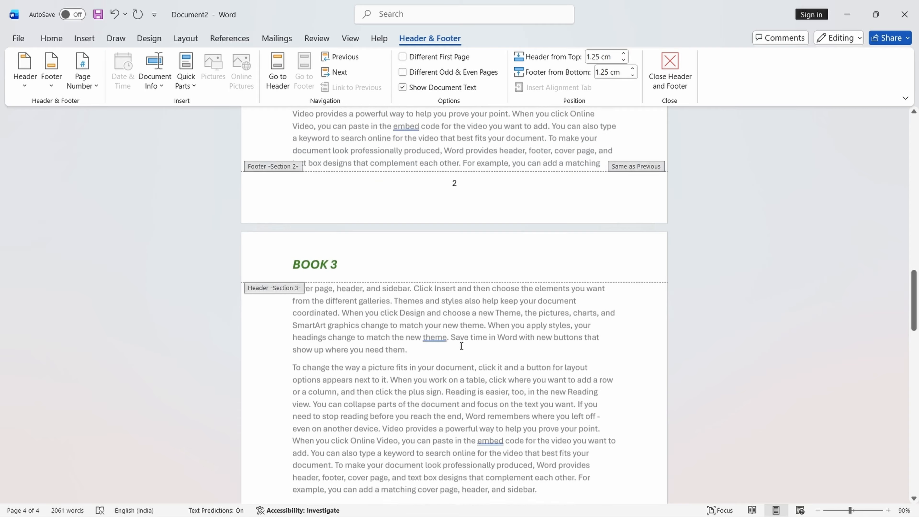
{"action": "scroll", "coordinate": [486, 349], "scroll_direction": "down", "scroll_amount": 5}
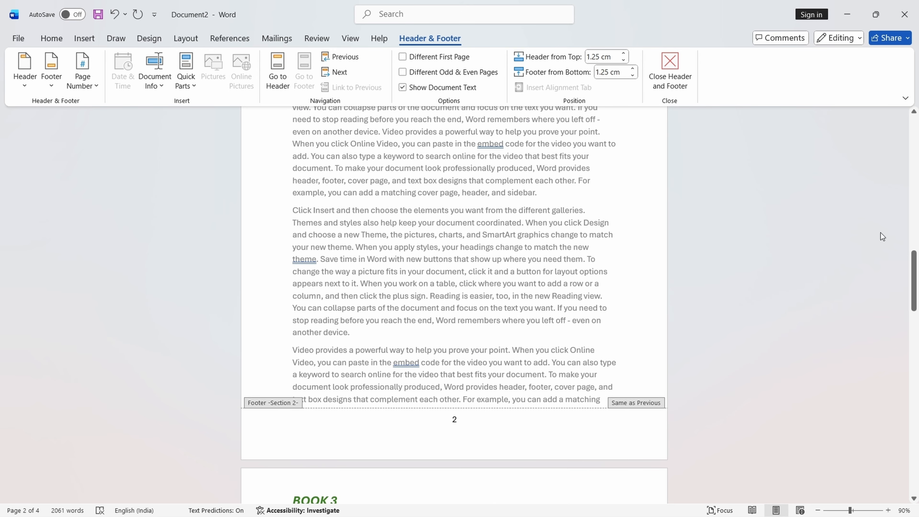
Unlink the Section 4 footer from the previous section and insert a plain centred page number at the bottom of the page.
{"action": "left_click_drag", "start_coordinate": [914, 267], "coordinate": [914, 447]}
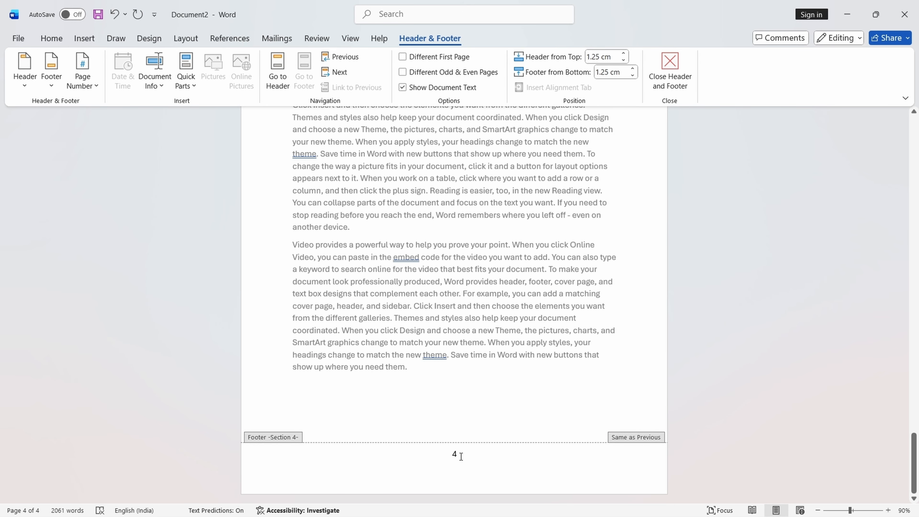
{"action": "left_click", "coordinate": [462, 456]}
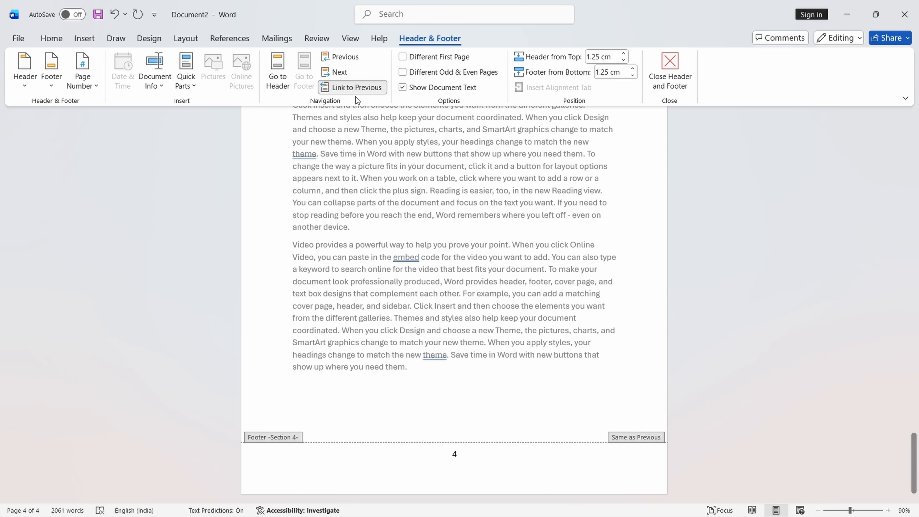
{"action": "left_click", "coordinate": [350, 87]}
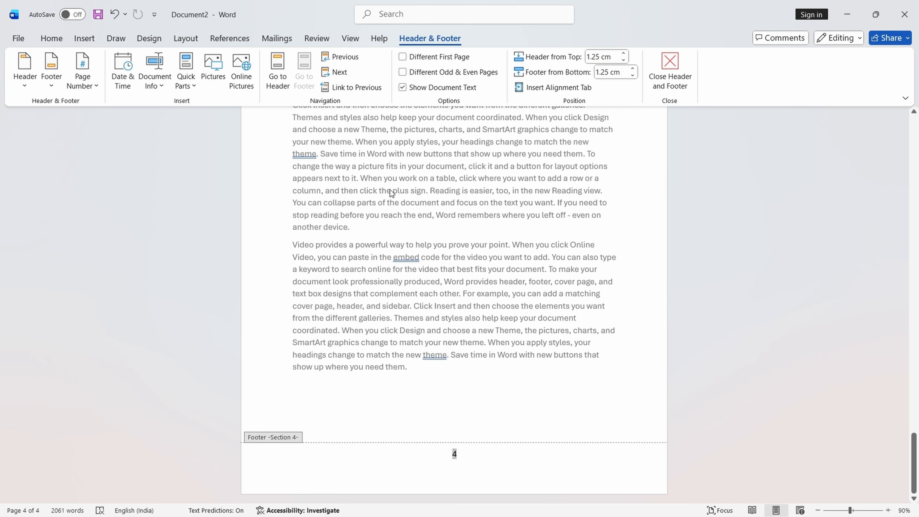
{"action": "left_click", "coordinate": [82, 74]}
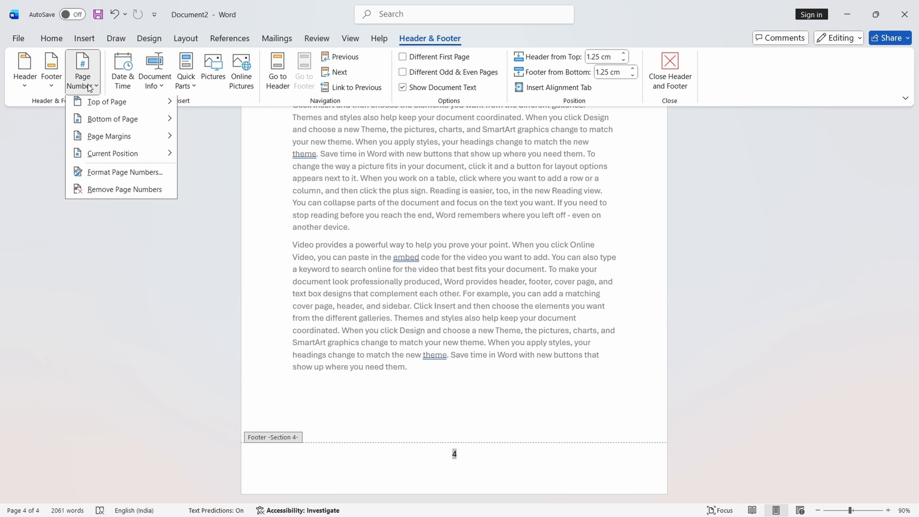
{"action": "mouse_move", "coordinate": [106, 125]}
{"action": "left_click", "coordinate": [272, 243]}
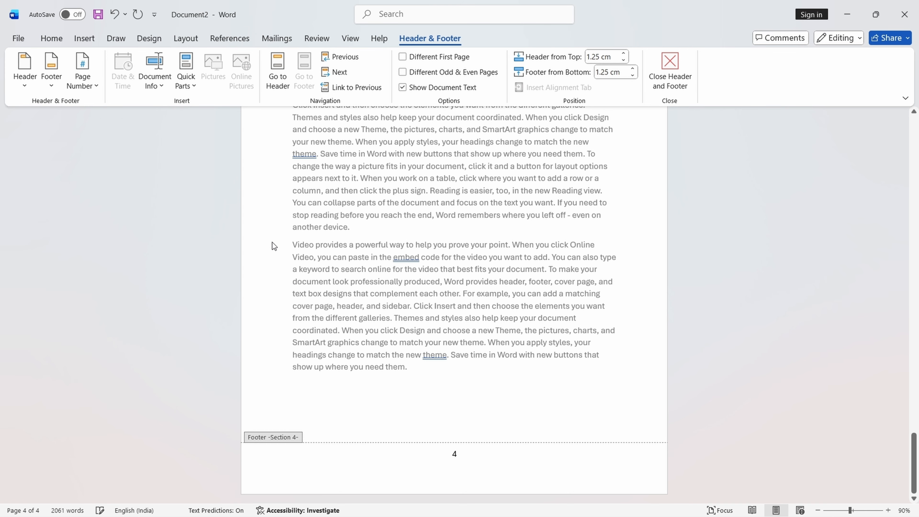
Set the Section 4 page numbering to start at 1 and compare its footer with the Section 3 footer.
{"action": "left_click", "coordinate": [97, 85]}
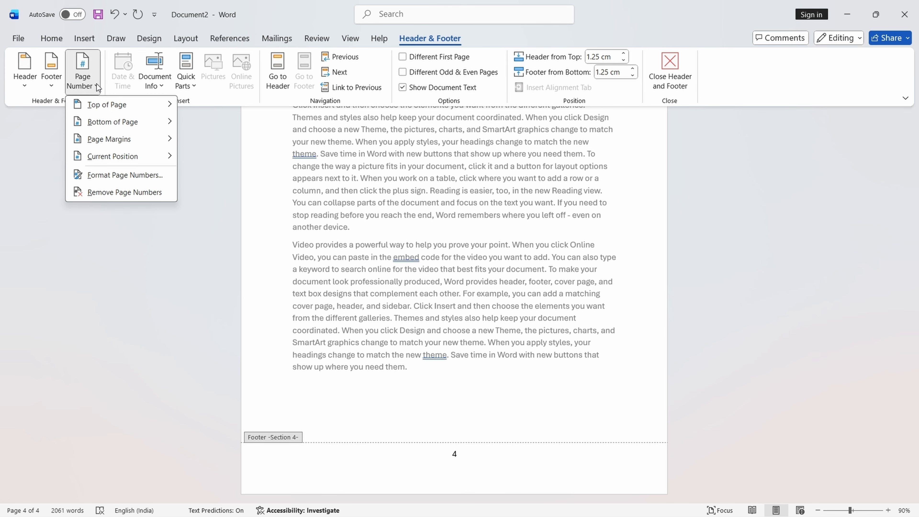
{"action": "left_click", "coordinate": [111, 180]}
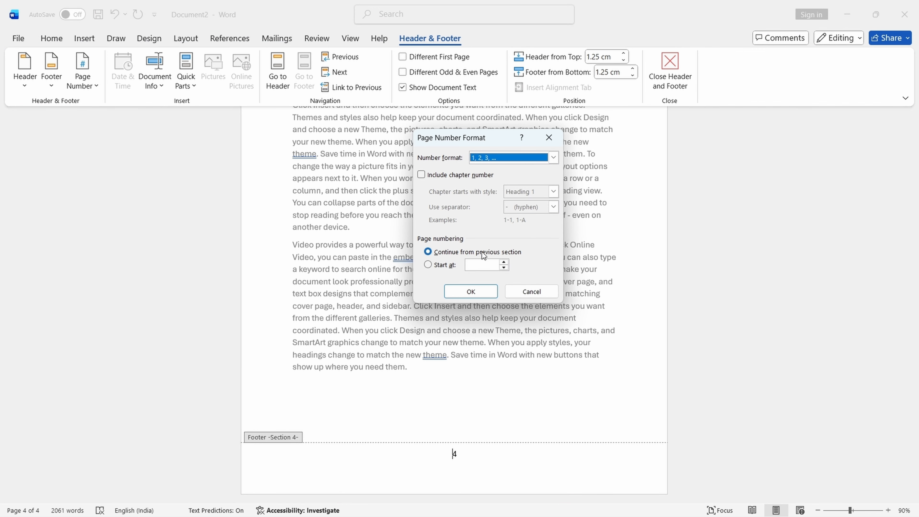
{"action": "left_click", "coordinate": [502, 263]}
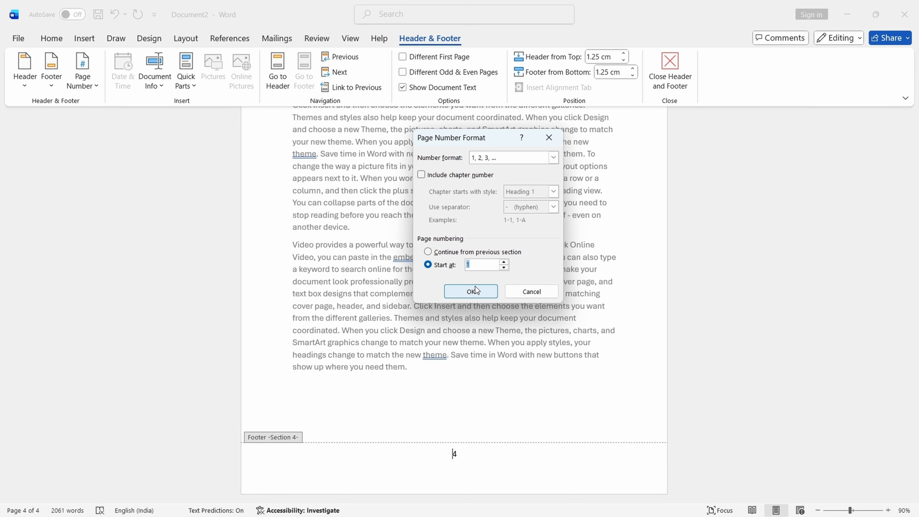
{"action": "left_click", "coordinate": [471, 292]}
{"action": "scroll", "coordinate": [577, 296], "scroll_direction": "up", "scroll_amount": 10}
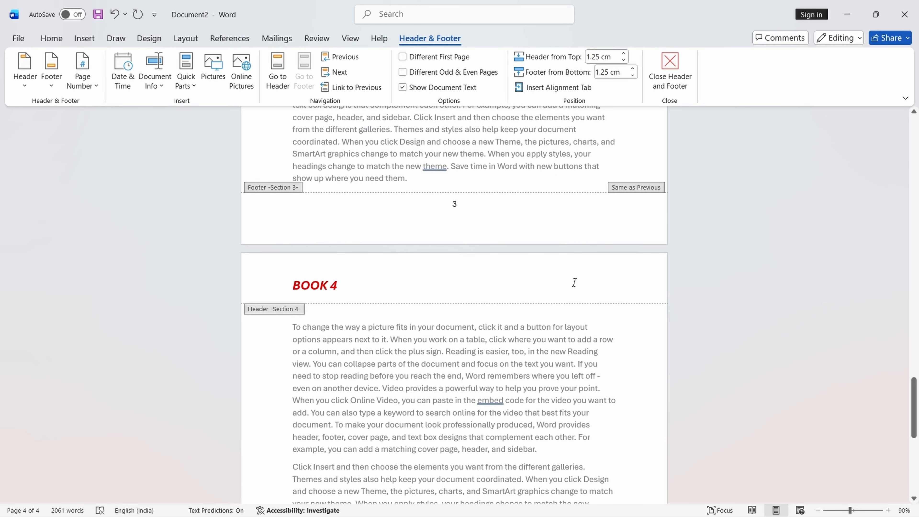
{"action": "scroll", "coordinate": [442, 219], "scroll_direction": "down", "scroll_amount": 10}
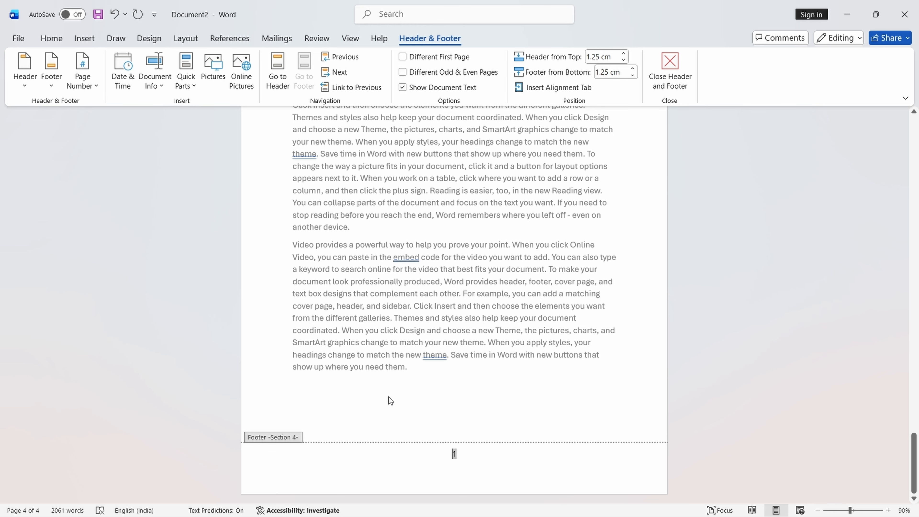
{"action": "scroll", "coordinate": [389, 396], "scroll_direction": "up", "scroll_amount": 1}
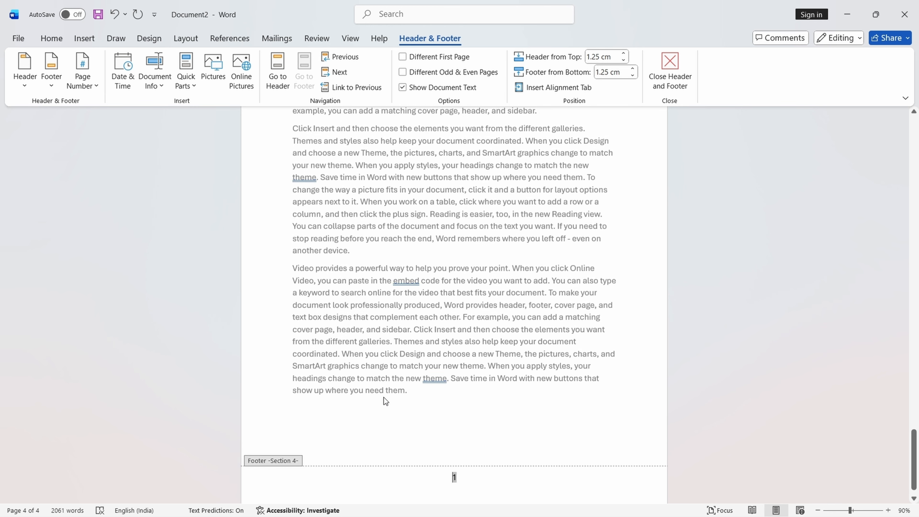
{"action": "scroll", "coordinate": [384, 397], "scroll_direction": "down", "scroll_amount": 1}
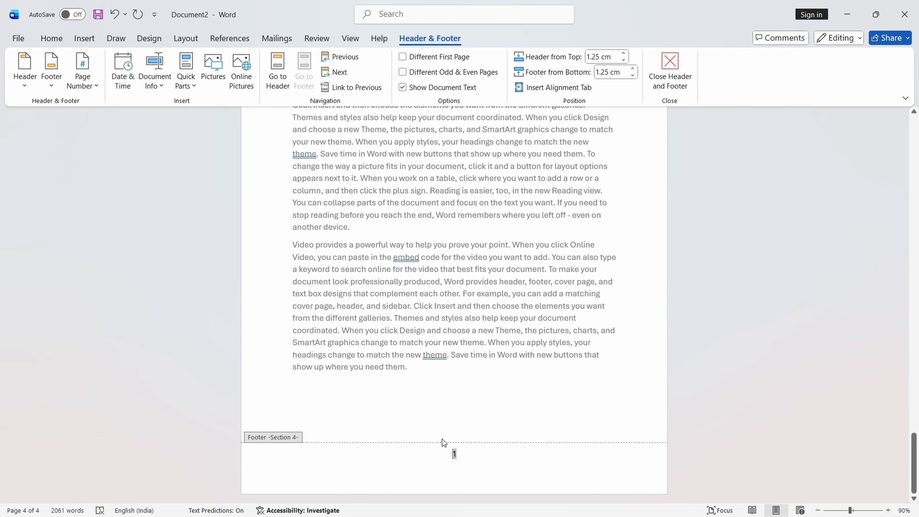
Review the Section 4 page from its header to its footer and leave header and footer editing.
{"action": "scroll", "coordinate": [455, 424], "scroll_direction": "up", "scroll_amount": 8}
{"action": "scroll", "coordinate": [455, 398], "scroll_direction": "down", "scroll_amount": 8}
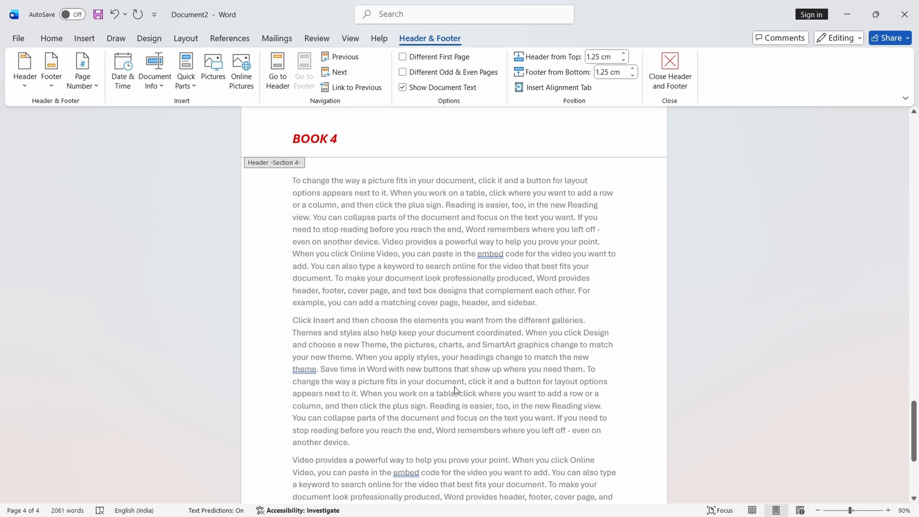
{"action": "scroll", "coordinate": [392, 252], "scroll_direction": "up", "scroll_amount": 10}
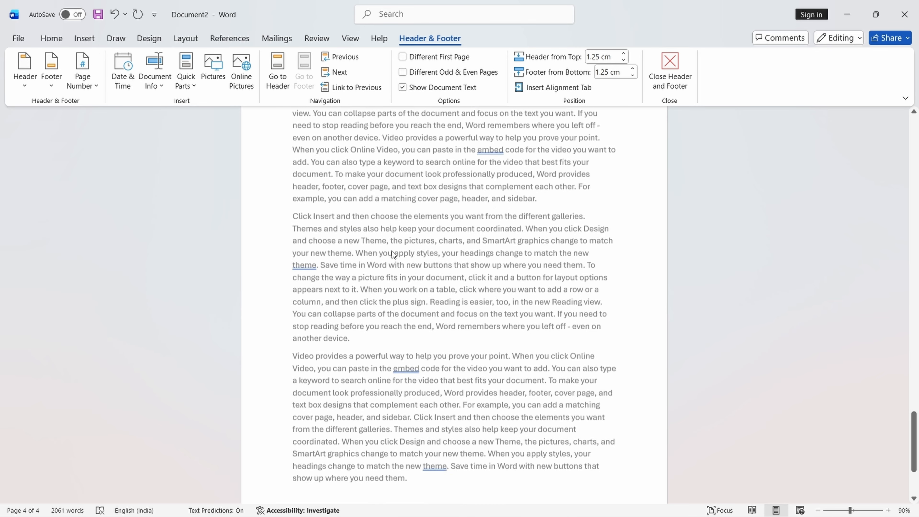
{"action": "scroll", "coordinate": [393, 251], "scroll_direction": "up", "scroll_amount": 9}
{"action": "left_click", "coordinate": [670, 70]}
{"action": "scroll", "coordinate": [453, 220], "scroll_direction": "down", "scroll_amount": 15}
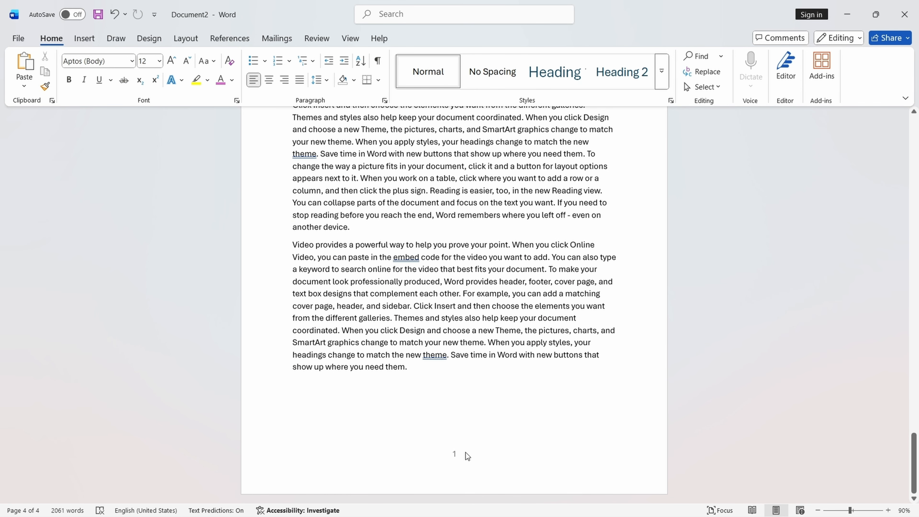
Unlink the Section 3 footer from the previous section and delete its page number.
{"action": "double_click", "coordinate": [467, 455]}
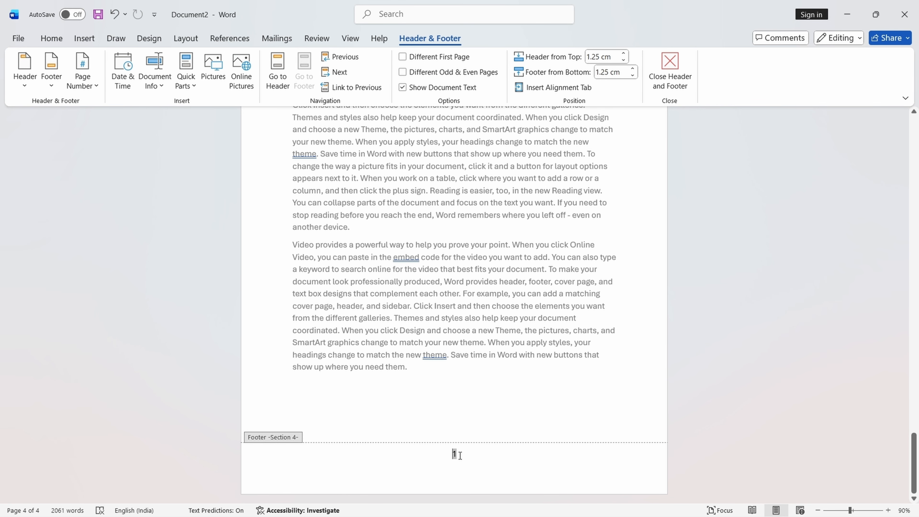
{"action": "left_click_drag", "start_coordinate": [914, 454], "coordinate": [914, 377]}
{"action": "left_click", "coordinate": [458, 357]}
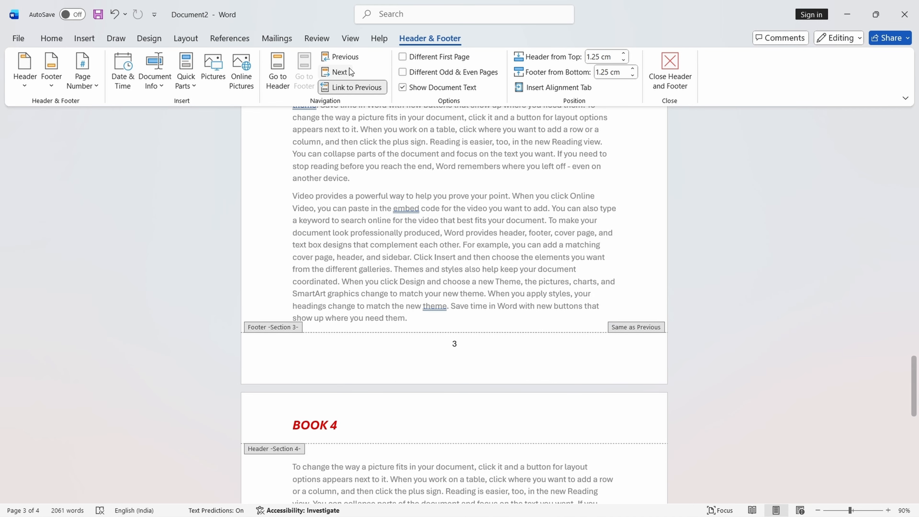
{"action": "left_click", "coordinate": [352, 87]}
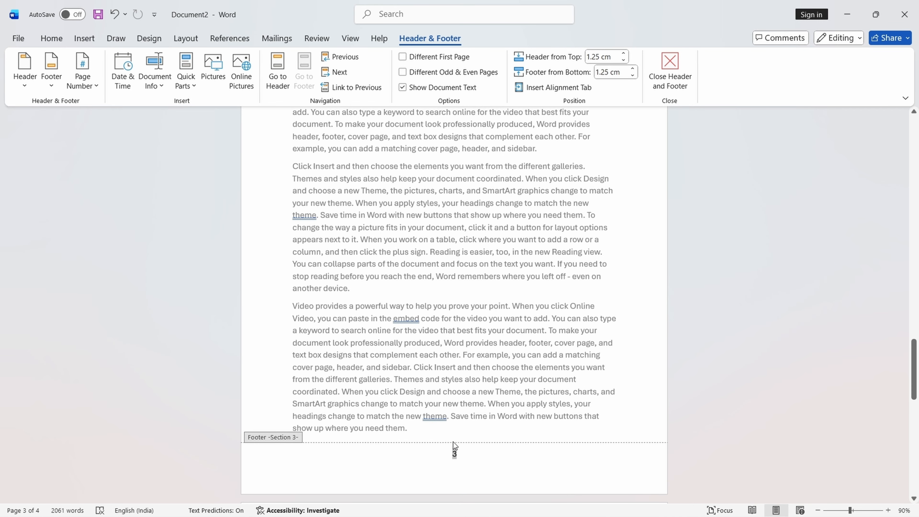
{"action": "key", "text": "ctrl+z"}
{"action": "key", "text": "BackSpace"}
Unlink the Section 2 footer from the previous section and delete its page number.
{"action": "scroll", "coordinate": [425, 293], "scroll_direction": "up", "scroll_amount": 10}
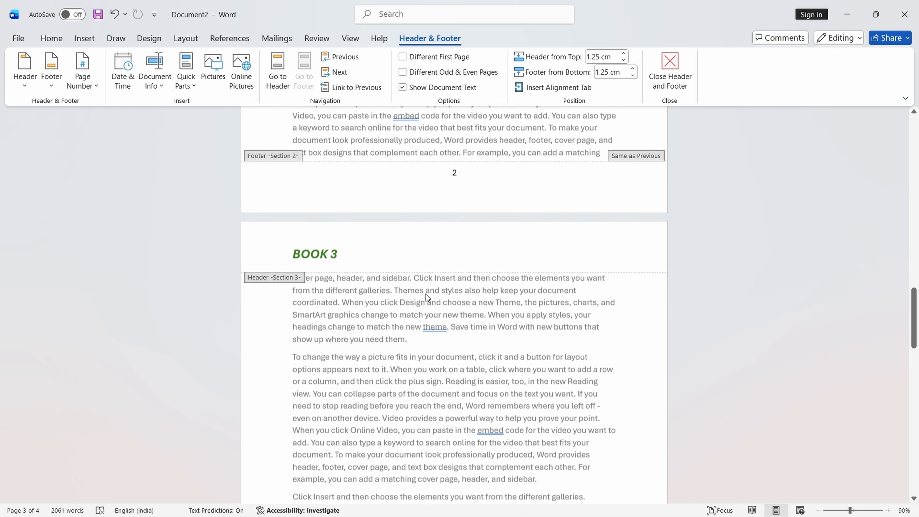
{"action": "left_click", "coordinate": [456, 185]}
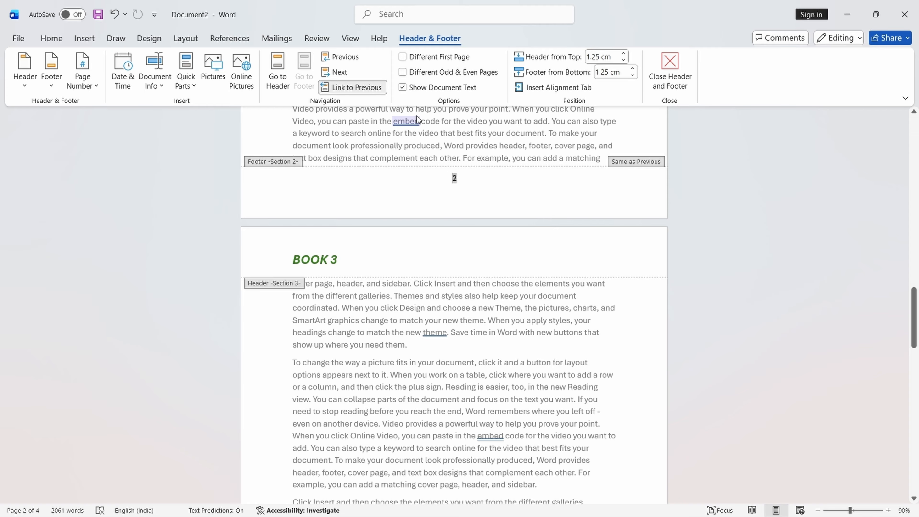
{"action": "left_click", "coordinate": [373, 87]}
{"action": "key", "text": "BackSpace"}
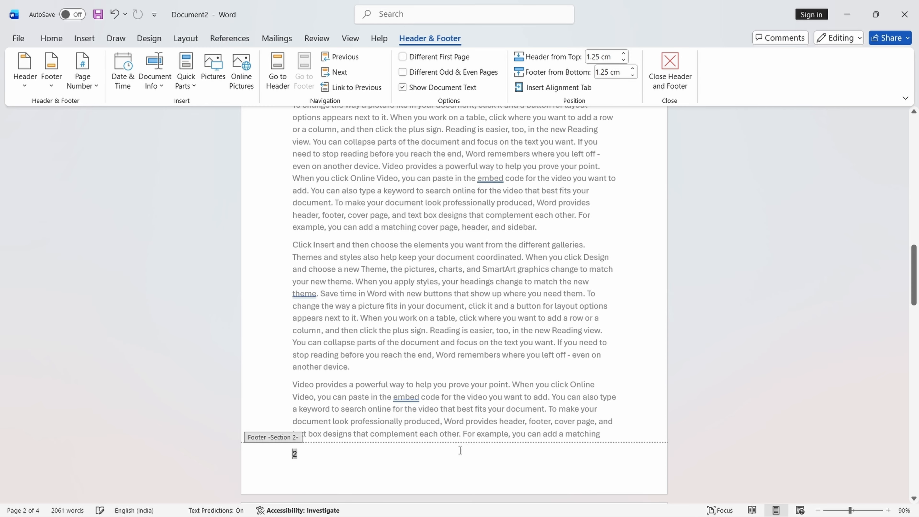
Delete the page number from the Section 1 footer and close header and footer editing.
{"action": "scroll", "coordinate": [461, 322], "scroll_direction": "up", "scroll_amount": 10}
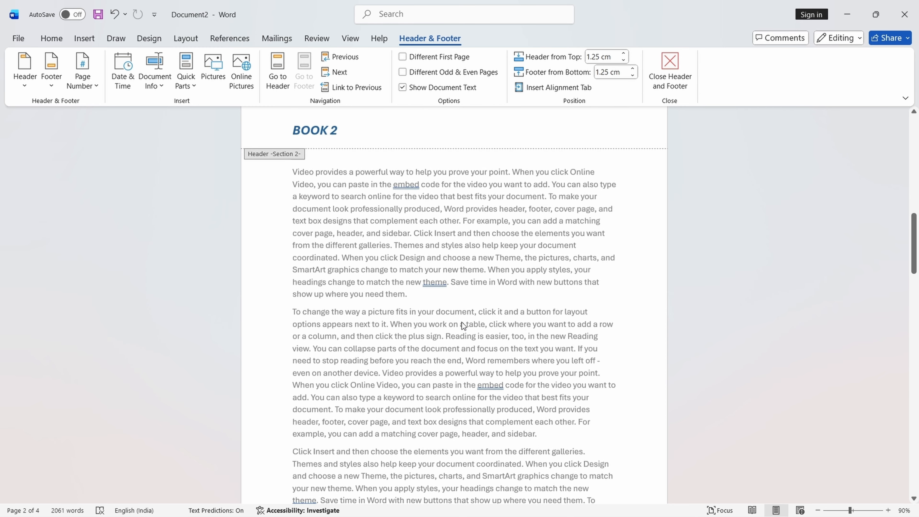
{"action": "left_click", "coordinate": [457, 333]}
{"action": "left_click_drag", "start_coordinate": [459, 337], "coordinate": [434, 338]}
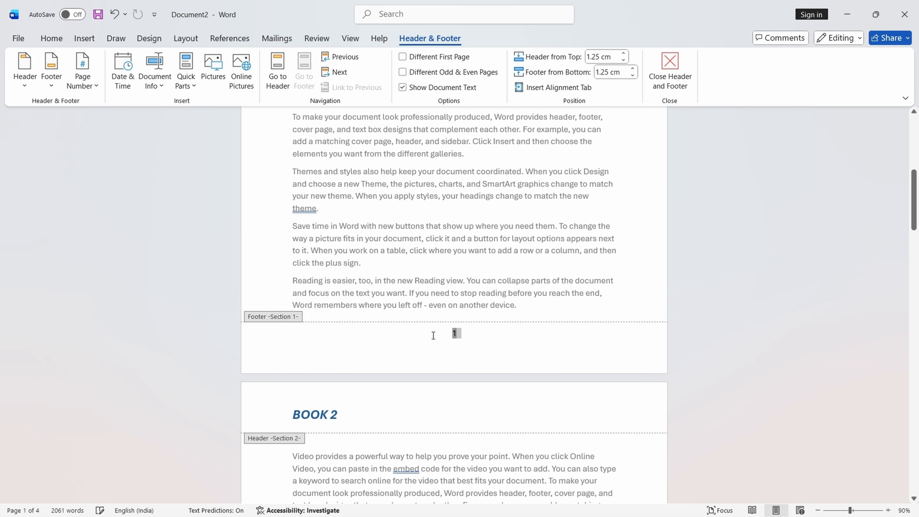
{"action": "key", "text": "BackSpace"}
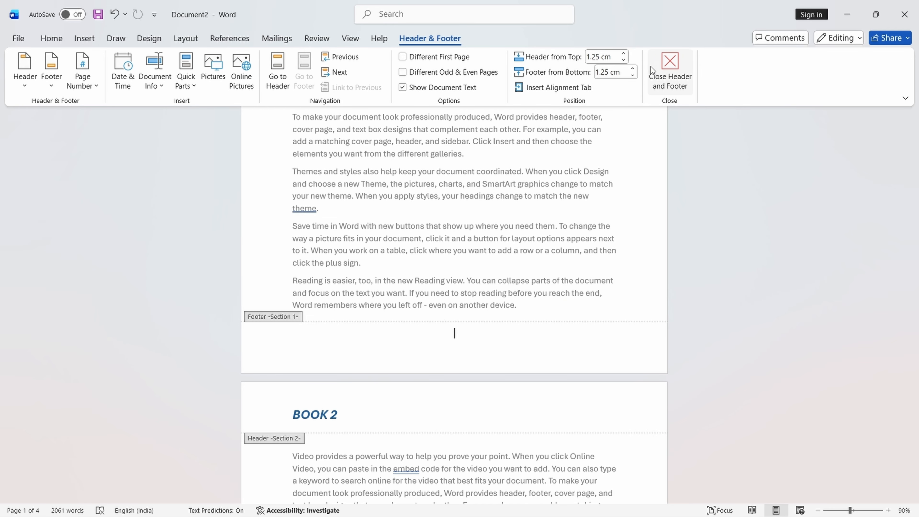
{"action": "left_click", "coordinate": [668, 65]}
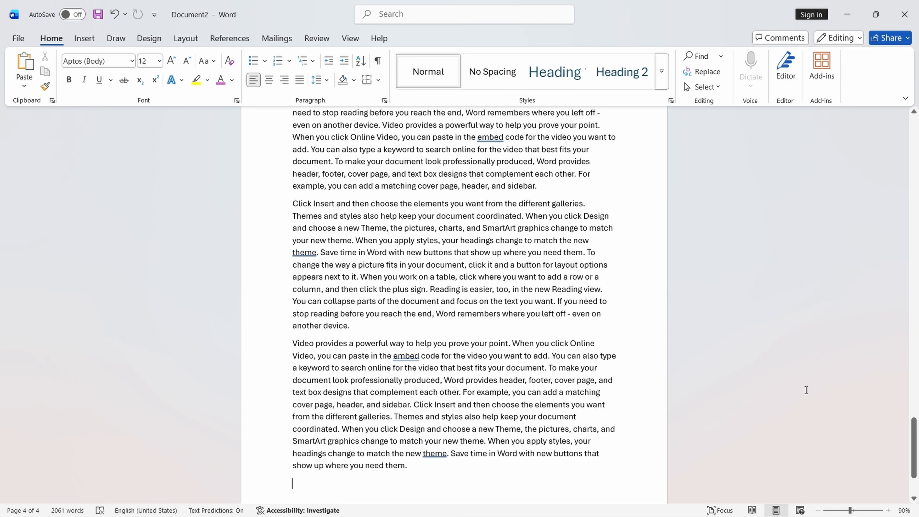
Set the Section 4 page numbering to start at 4 and close header and footer editing.
{"action": "mouse_move", "coordinate": [914, 448]}
{"action": "left_mouse_down"}
{"action": "mouse_move", "coordinate": [916, 110]}
{"action": "mouse_move", "coordinate": [917, 460]}
{"action": "left_mouse_up"}
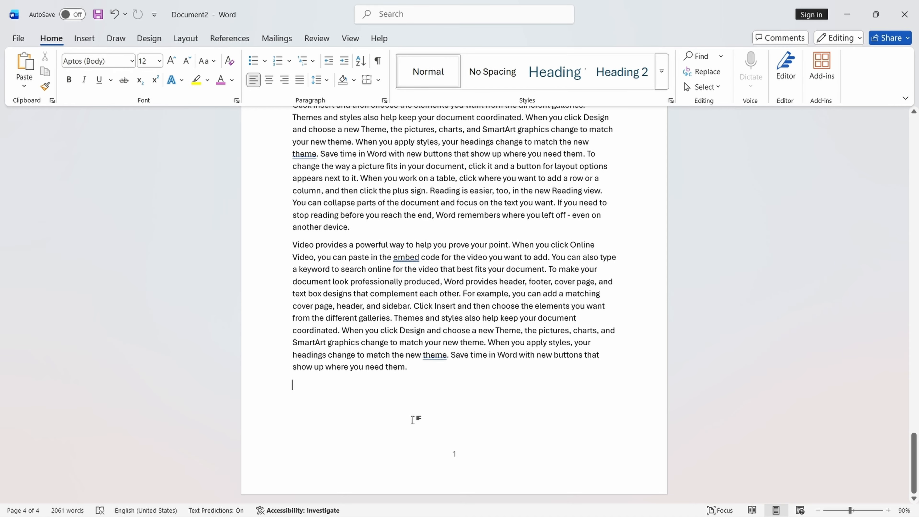
{"action": "double_click", "coordinate": [454, 459]}
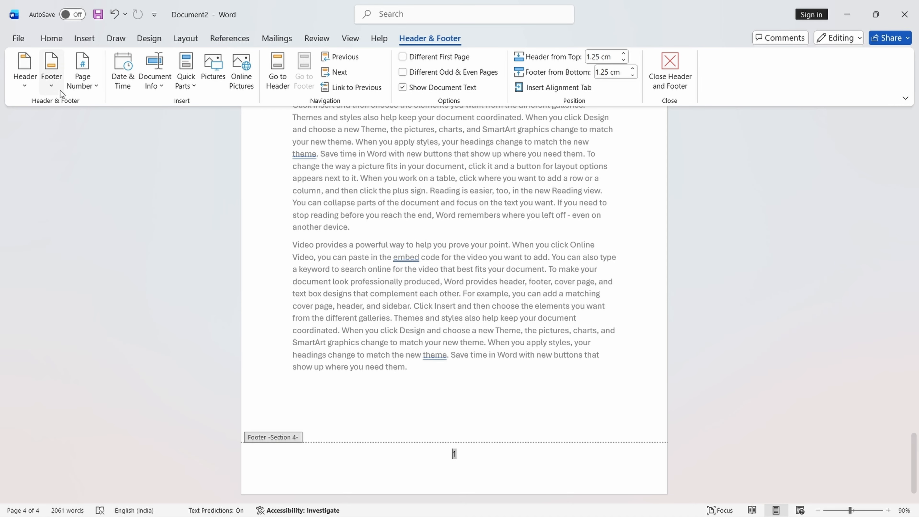
{"action": "left_click", "coordinate": [83, 74]}
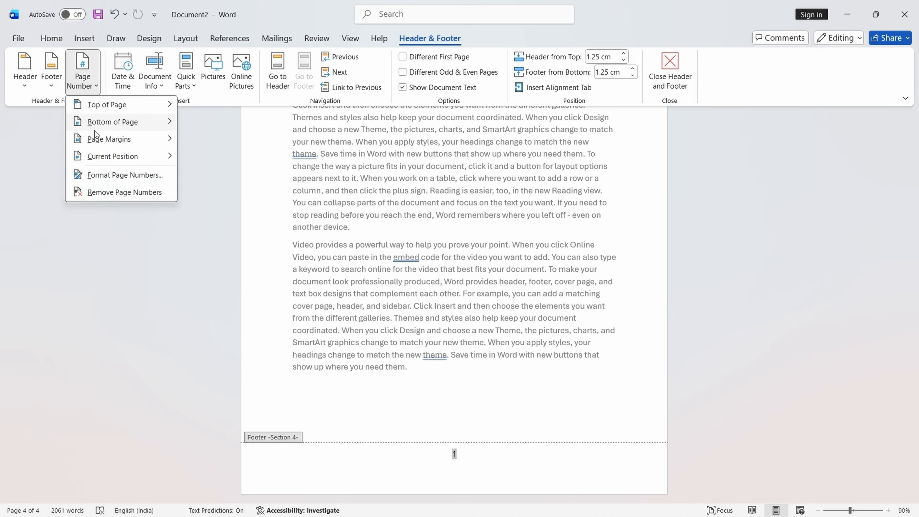
{"action": "left_click", "coordinate": [109, 175]}
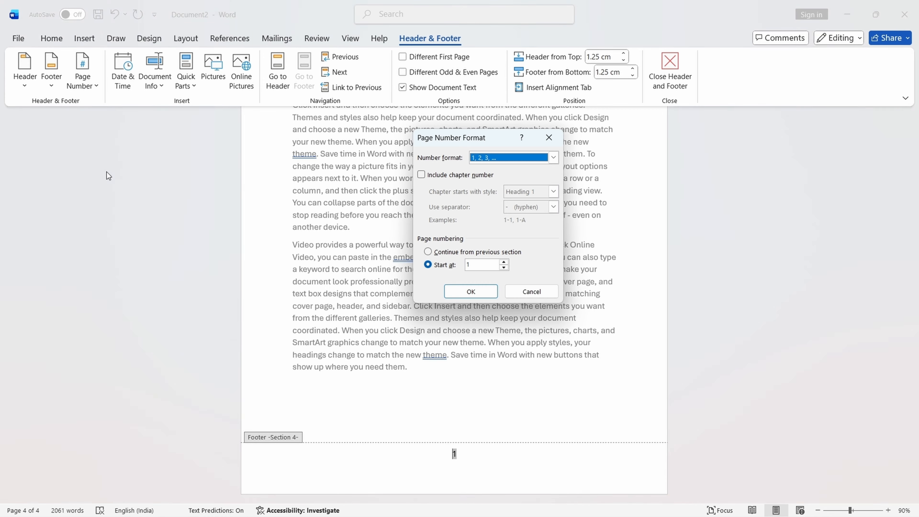
{"action": "left_click", "coordinate": [504, 262]}
{"action": "left_click", "coordinate": [470, 290]}
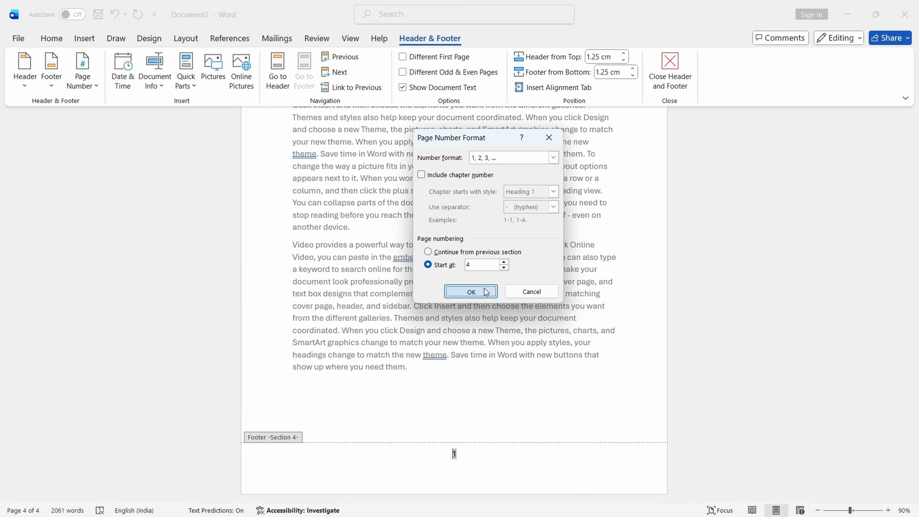
{"action": "left_click", "coordinate": [669, 73]}
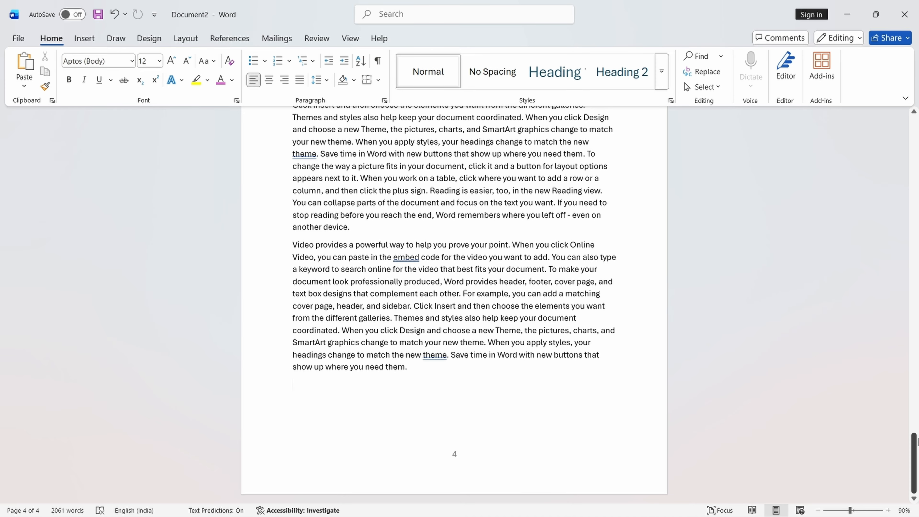
Check the headers and footer page numbers from page 1 through page 4.
{"action": "left_click_drag", "start_coordinate": [914, 463], "coordinate": [917, 157]}
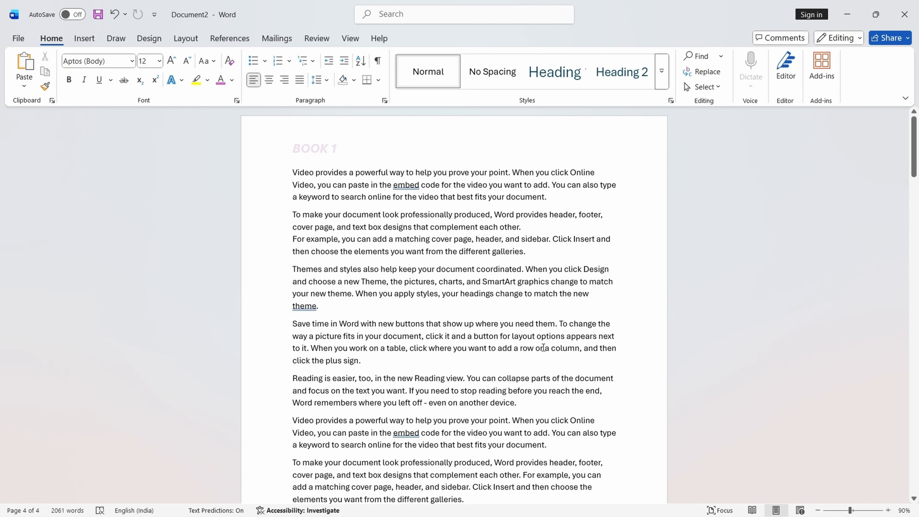
{"action": "scroll", "coordinate": [543, 349], "scroll_direction": "down", "scroll_amount": 8}
{"action": "scroll", "coordinate": [531, 371], "scroll_direction": "down", "scroll_amount": 15}
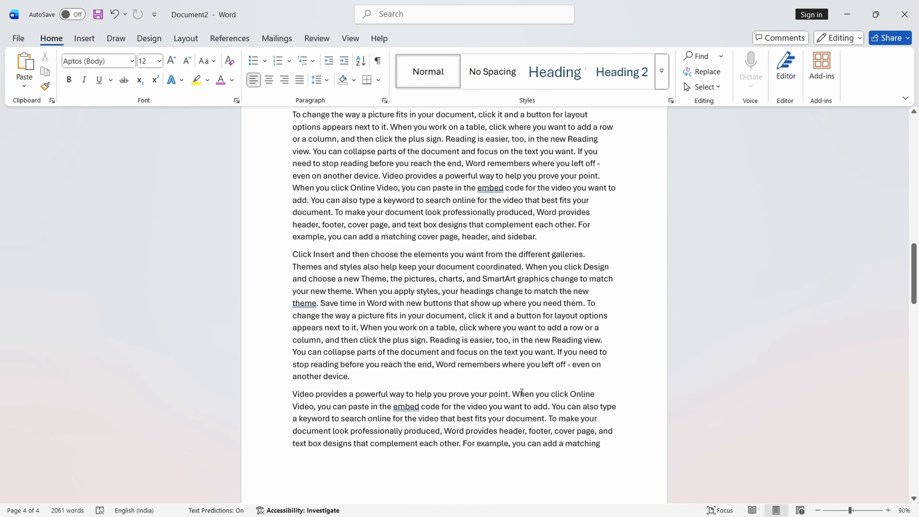
{"action": "scroll", "coordinate": [511, 411], "scroll_direction": "down", "scroll_amount": 12}
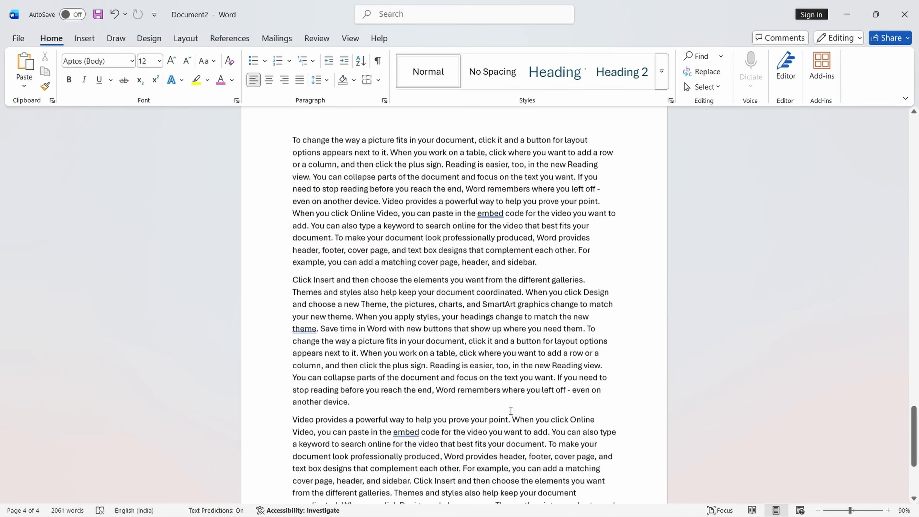
{"action": "left_click", "coordinate": [500, 414]}
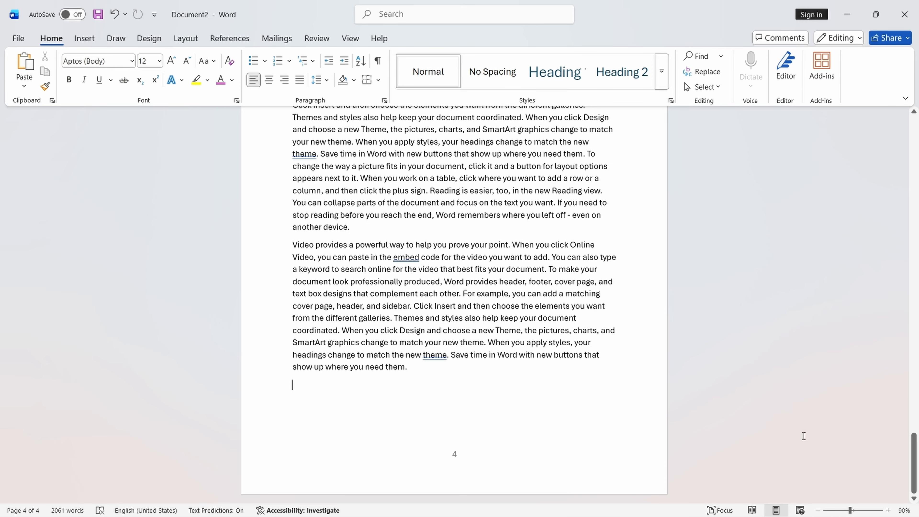
{"action": "left_click_drag", "start_coordinate": [915, 463], "coordinate": [915, 141]}
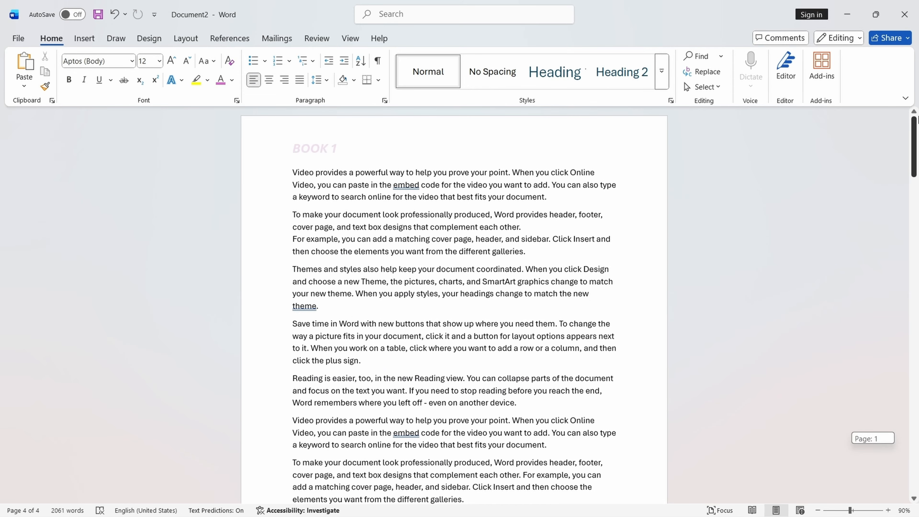
Examine the available page break and section break types on page 1 without inserting one.
{"action": "left_click", "coordinate": [197, 35]}
{"action": "left_click", "coordinate": [179, 58]}
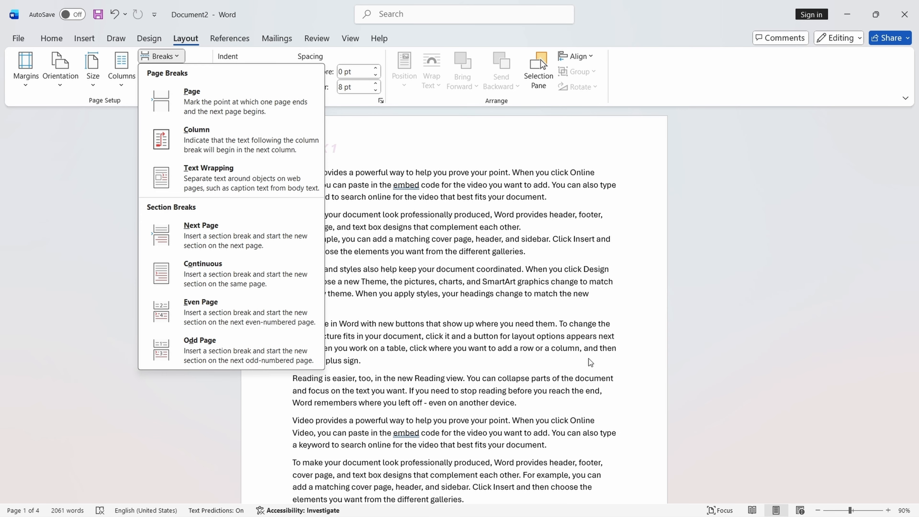
{"action": "left_click", "coordinate": [592, 366]}
{"action": "scroll", "coordinate": [593, 374], "scroll_direction": "down", "scroll_amount": 7}
{"action": "scroll", "coordinate": [426, 394], "scroll_direction": "up", "scroll_amount": 7}
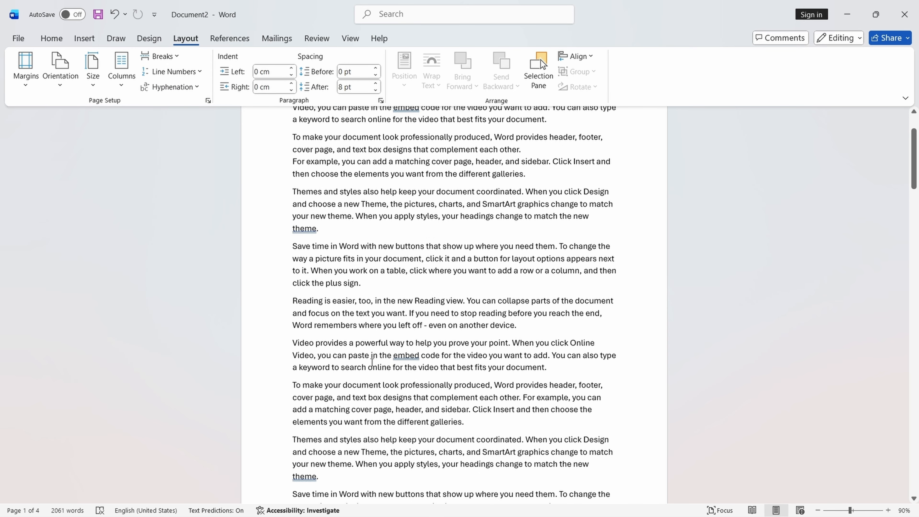
{"action": "left_click", "coordinate": [164, 56]}
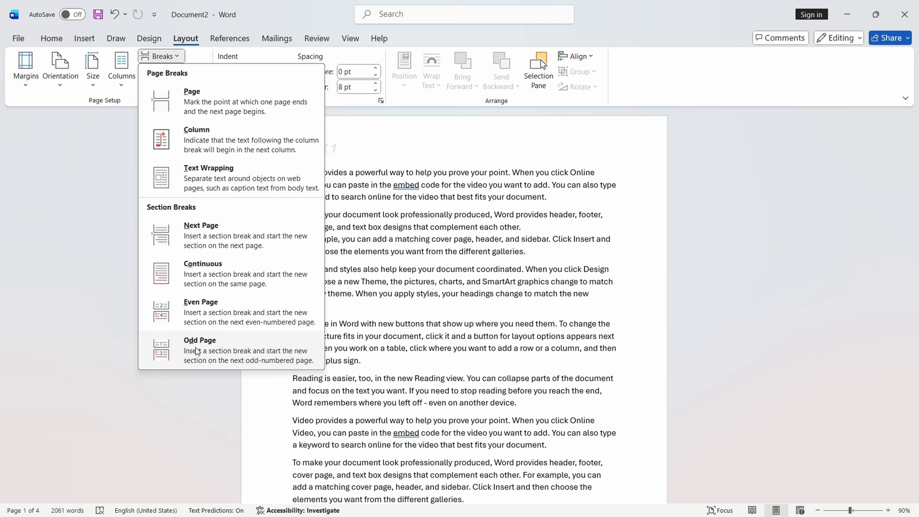
{"action": "left_click", "coordinate": [893, 150]}
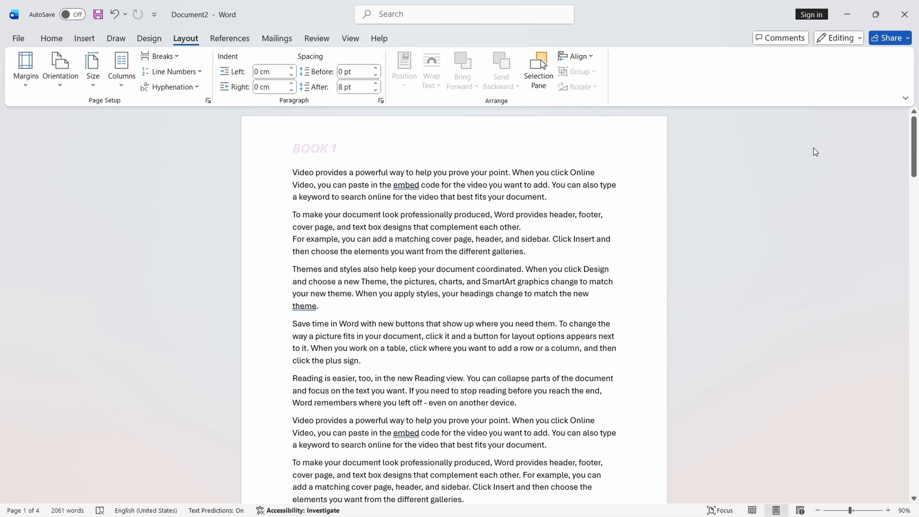
Rotate the 3D book model on page 4 to an upright front view and shrink it to 7.61 cm high by 7.72 cm wide.
{"action": "left_click_drag", "start_coordinate": [917, 130], "coordinate": [896, 105]}
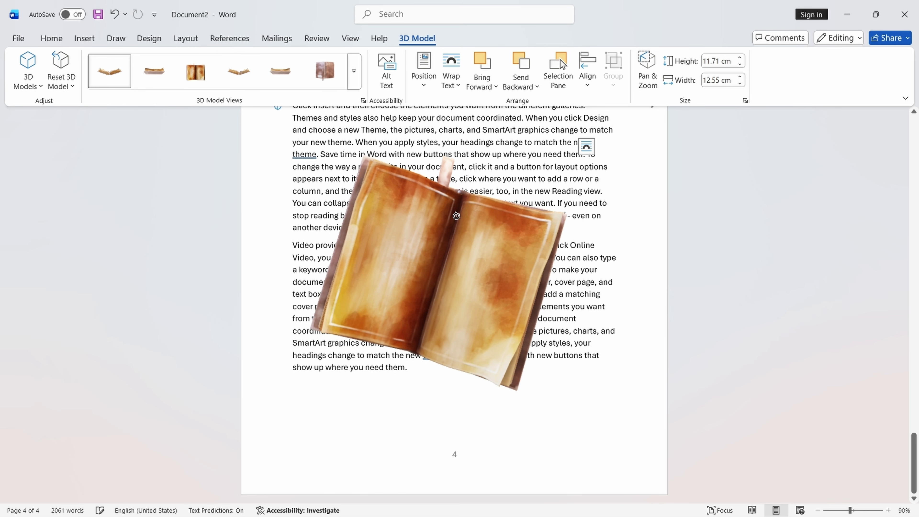
{"action": "left_click_drag", "start_coordinate": [456, 216], "coordinate": [415, 220]}
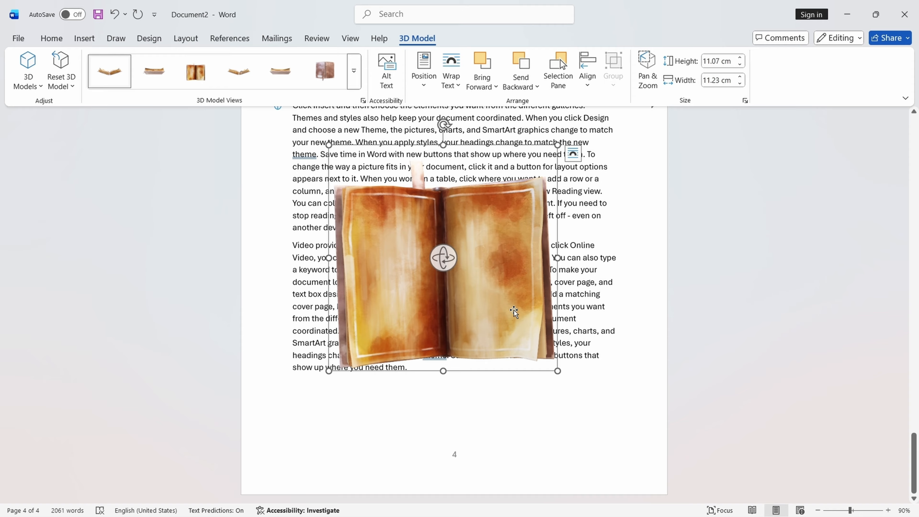
{"action": "left_click_drag", "start_coordinate": [557, 145], "coordinate": [486, 216]}
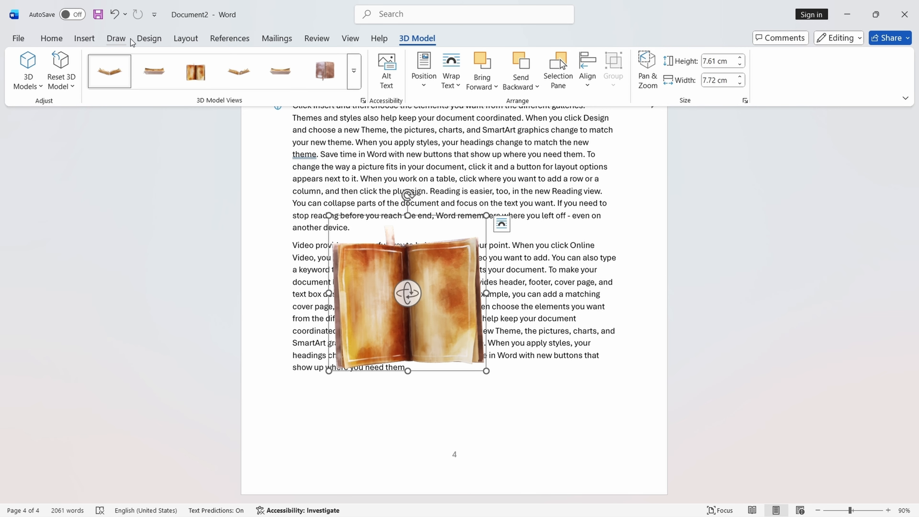
Look over the break options again from page 4 and view the BOOK 4 page's header.
{"action": "left_click", "coordinate": [117, 39]}
{"action": "left_click", "coordinate": [195, 41]}
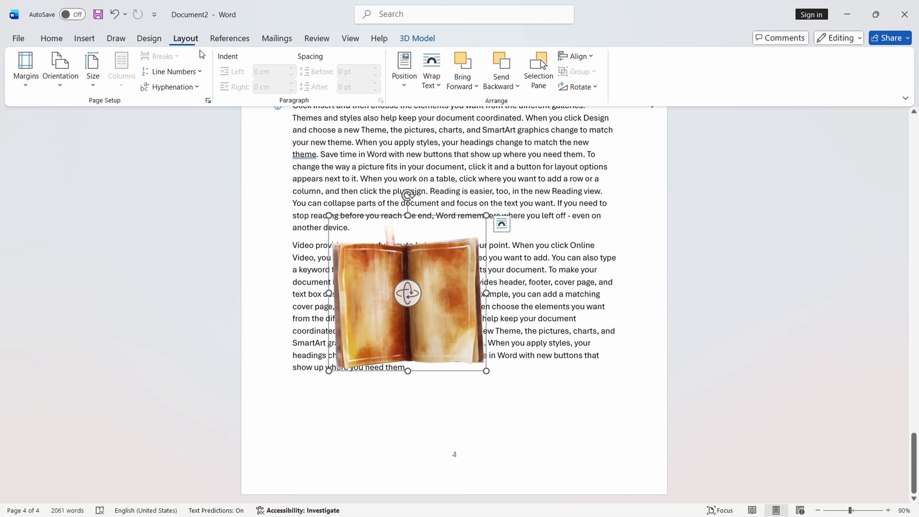
{"action": "left_click", "coordinate": [250, 287]}
{"action": "left_click", "coordinate": [160, 56]}
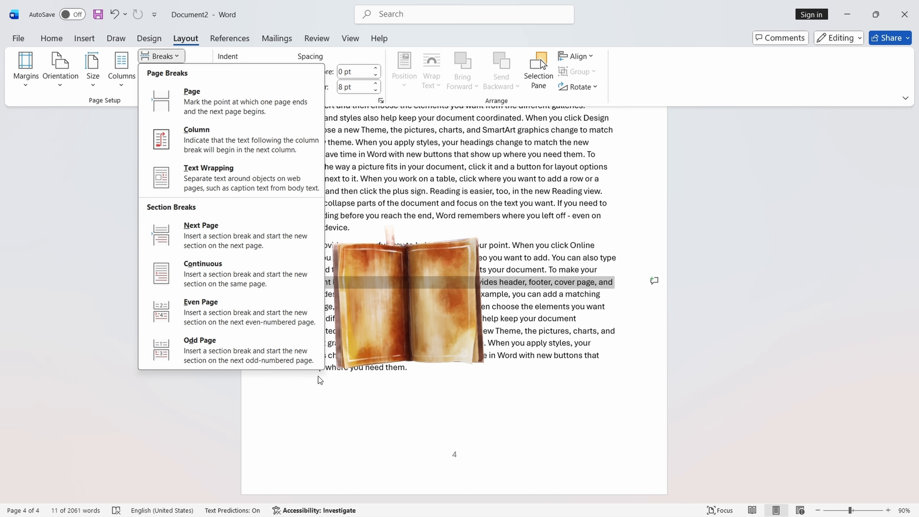
{"action": "left_click", "coordinate": [360, 414]}
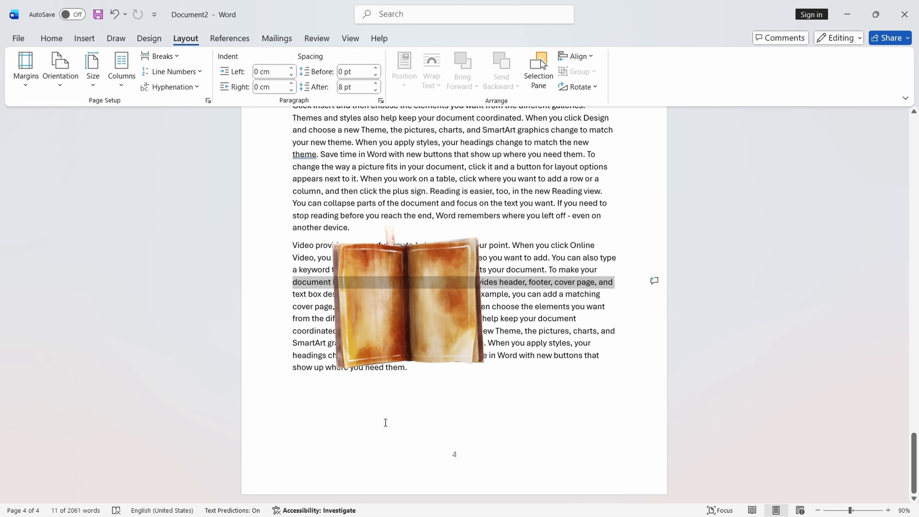
{"action": "left_click", "coordinate": [385, 427]}
{"action": "scroll", "coordinate": [385, 344], "scroll_direction": "up", "scroll_amount": 10}
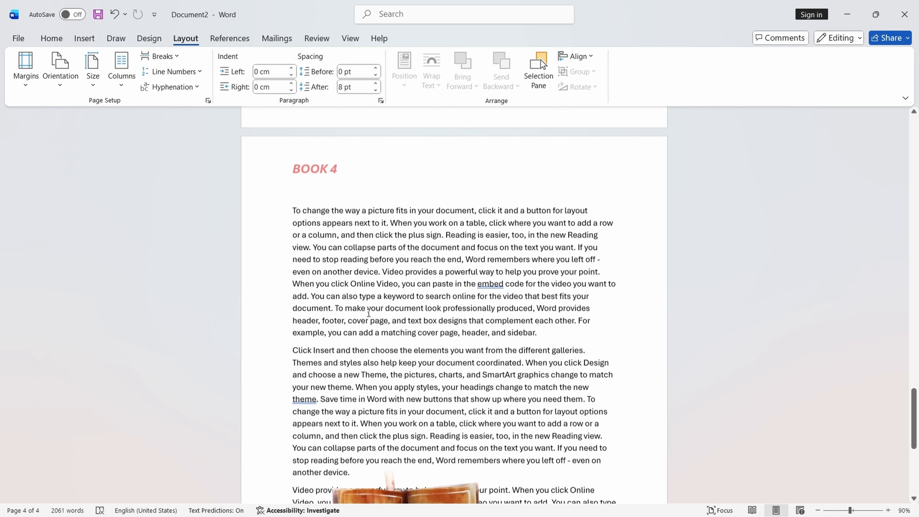
Review the page and section break options once more from page 1 without inserting a break.
{"action": "left_click_drag", "start_coordinate": [914, 416], "coordinate": [916, 127]}
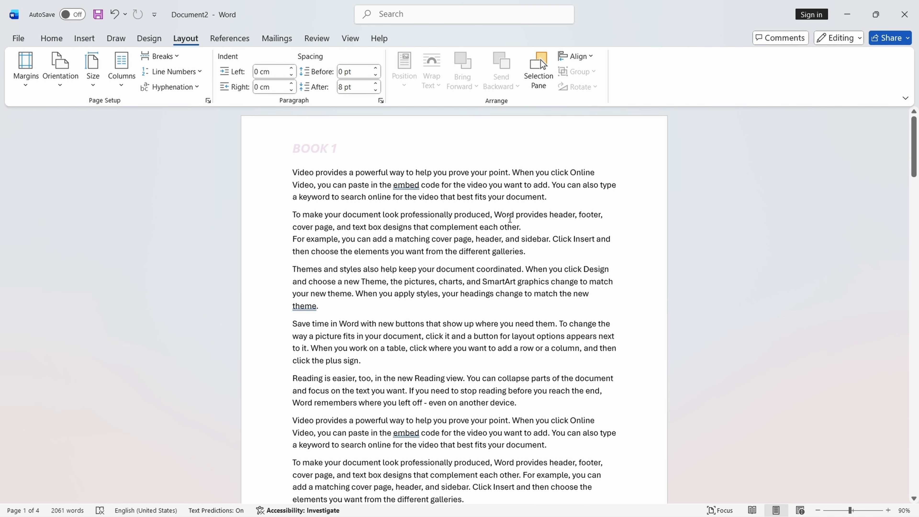
{"action": "left_click", "coordinate": [162, 56]}
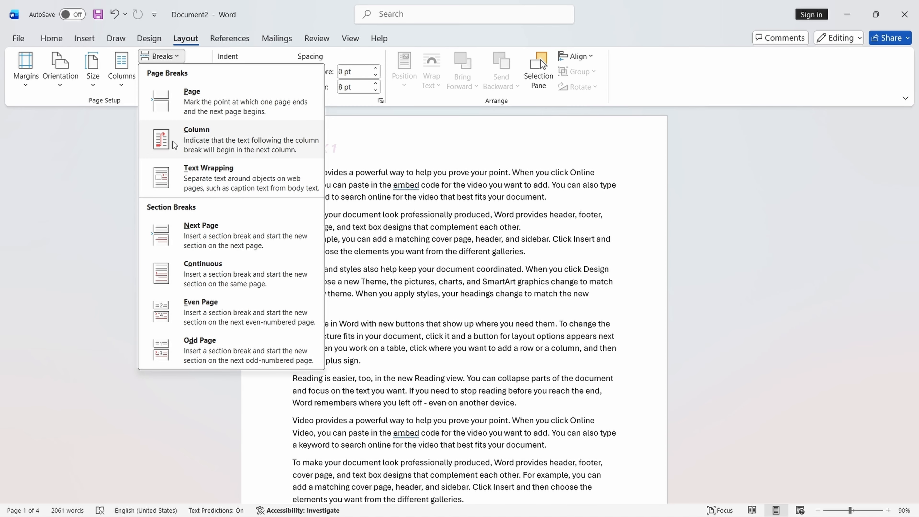
{"action": "left_click", "coordinate": [164, 401]}
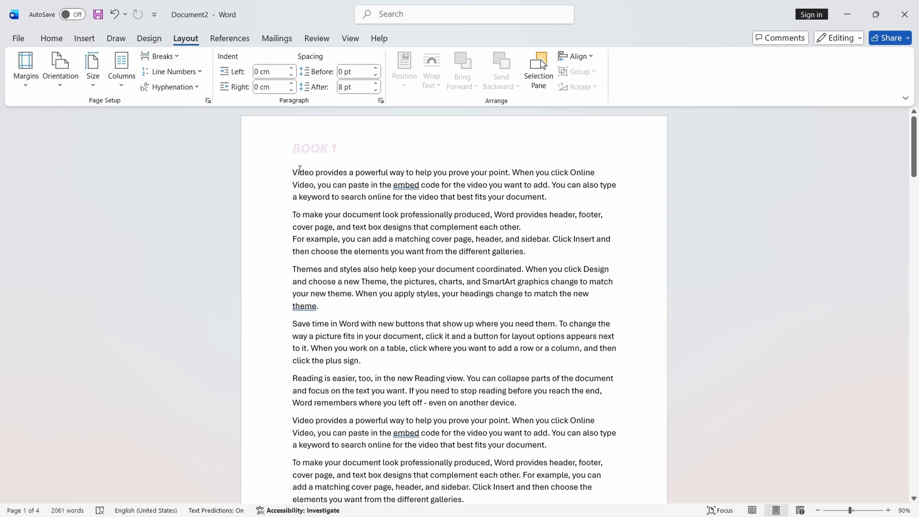
{"action": "scroll", "coordinate": [348, 377], "scroll_direction": "down", "scroll_amount": 4}
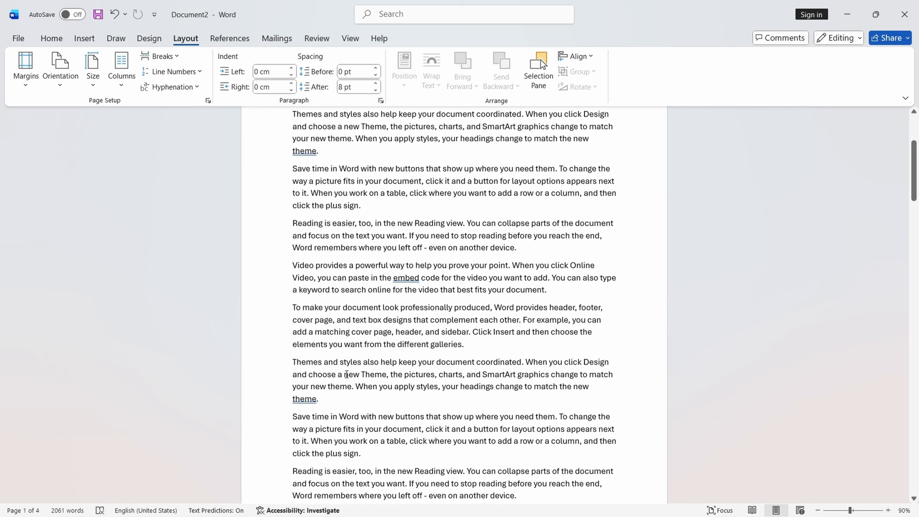
{"action": "scroll", "coordinate": [348, 377], "scroll_direction": "up", "scroll_amount": 4}
Turn on continuous line numbering for the section on page 4, and check pages 1 to 3 for line numbers.
{"action": "left_click", "coordinate": [191, 74]}
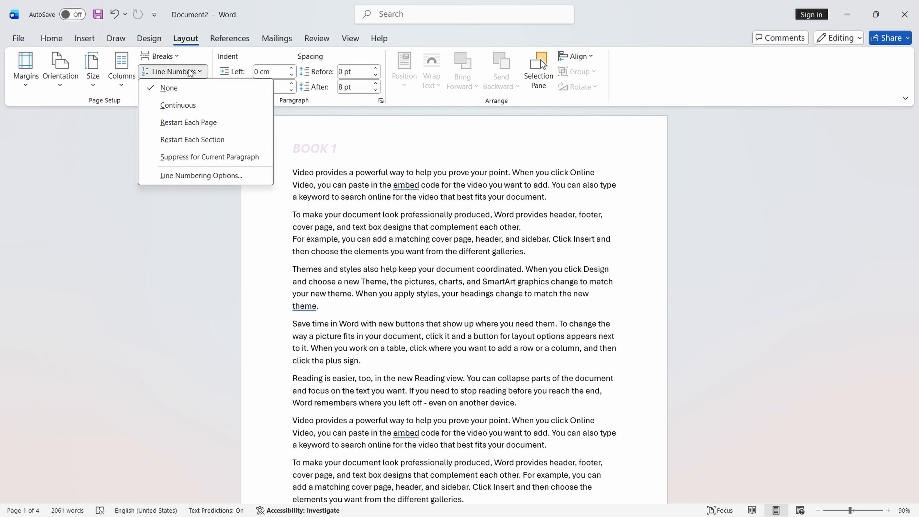
{"action": "left_click", "coordinate": [181, 108]}
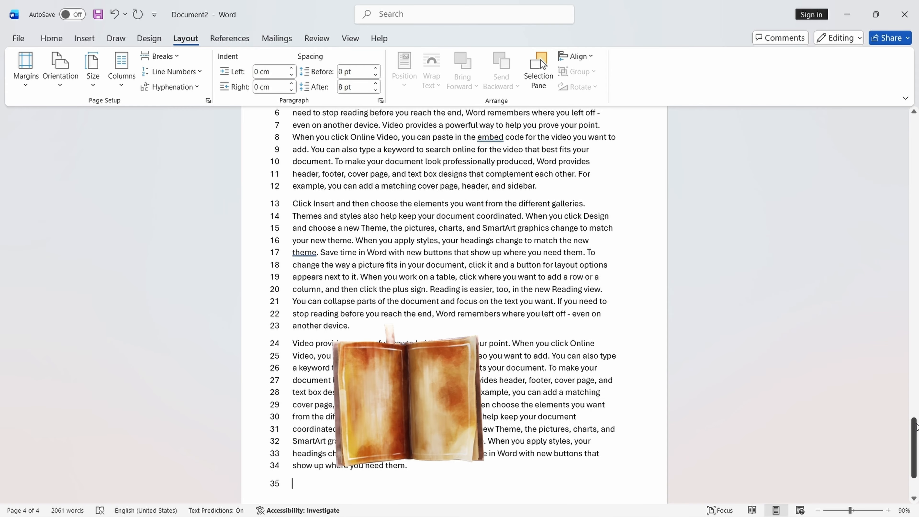
{"action": "left_click_drag", "start_coordinate": [915, 427], "coordinate": [915, 123]}
{"action": "scroll", "coordinate": [277, 216], "scroll_direction": "down", "scroll_amount": 1}
{"action": "scroll", "coordinate": [277, 216], "scroll_direction": "down", "scroll_amount": 10}
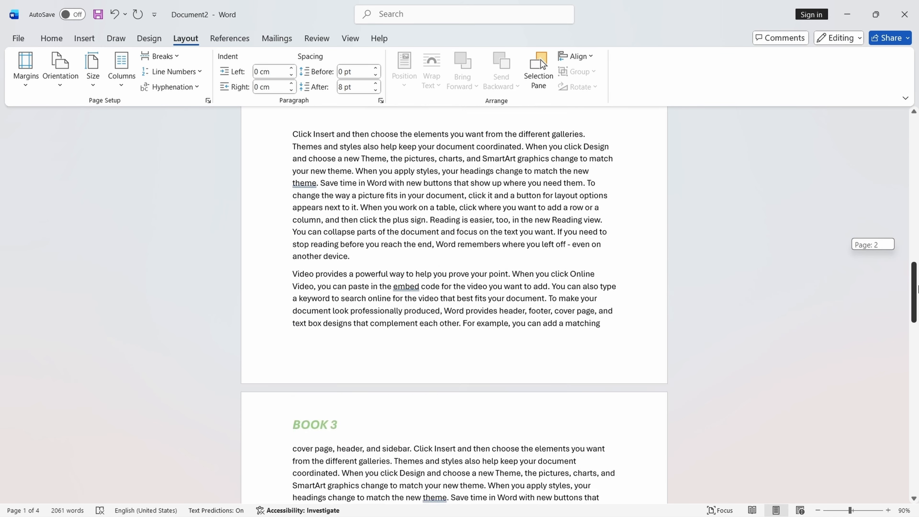
{"action": "left_click_drag", "start_coordinate": [914, 246], "coordinate": [914, 147]}
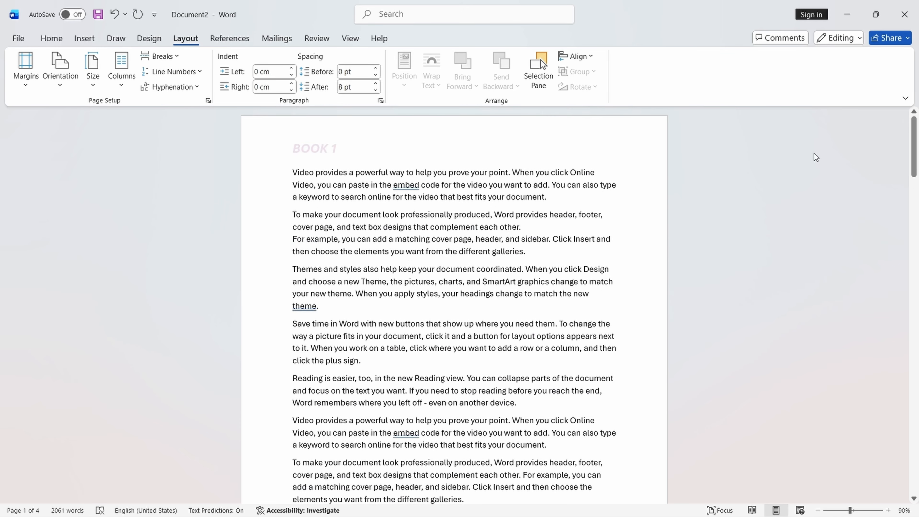
Apply continuous line numbering to the BOOK 1 section and check where it ends before BOOK 2.
{"action": "left_click", "coordinate": [287, 170]}
{"action": "left_click", "coordinate": [296, 174]}
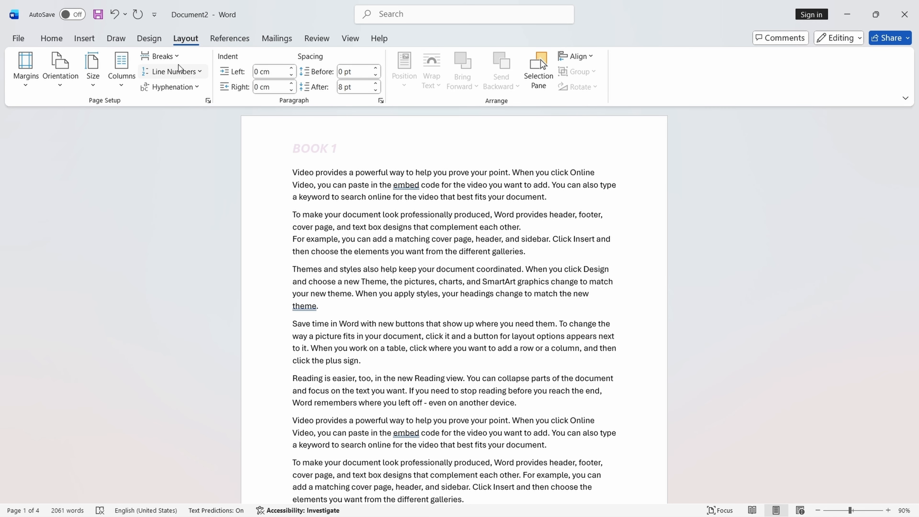
{"action": "left_click", "coordinate": [177, 71]}
{"action": "left_click", "coordinate": [188, 106]}
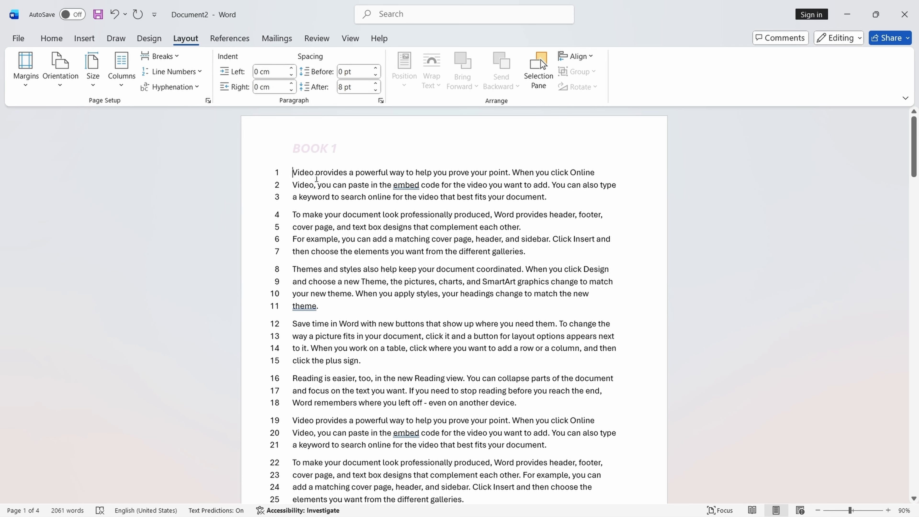
{"action": "scroll", "coordinate": [306, 170], "scroll_direction": "down", "scroll_amount": 15}
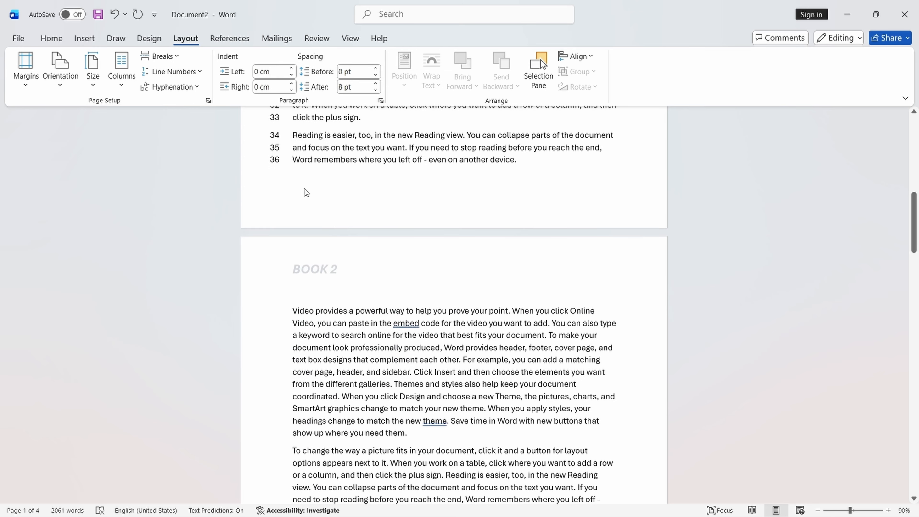
{"action": "scroll", "coordinate": [326, 181], "scroll_direction": "up", "scroll_amount": 2}
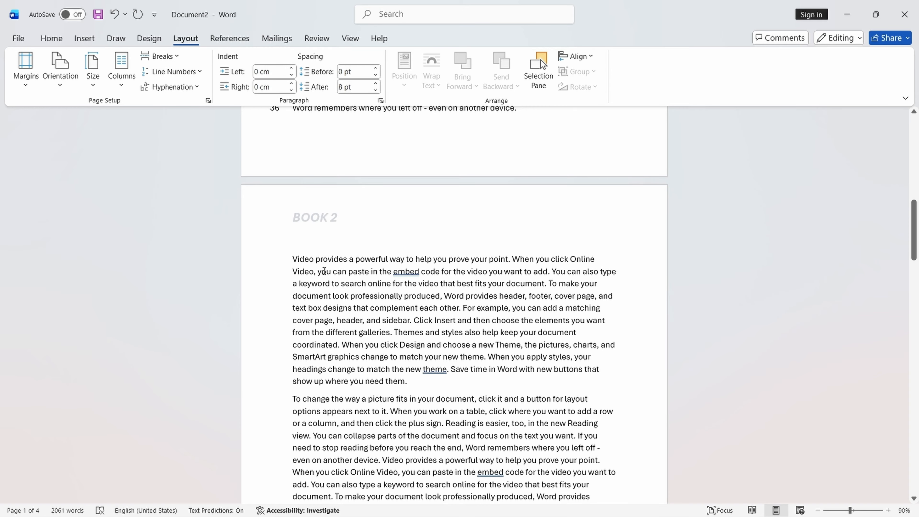
Create a new blank document and fill it with sample text using =rand(10,10), leaving the cursor at the start.
{"action": "key", "text": "ctrl+n"}
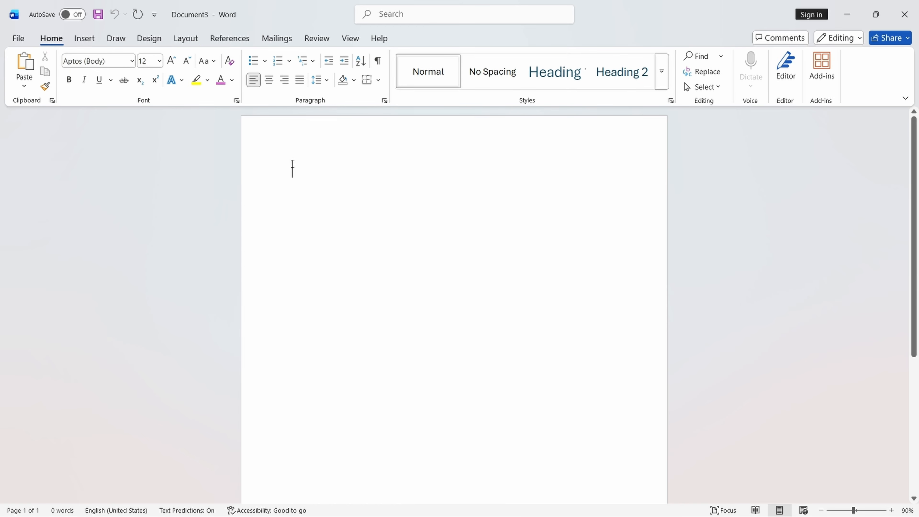
{"action": "type", "text": "=rand"}
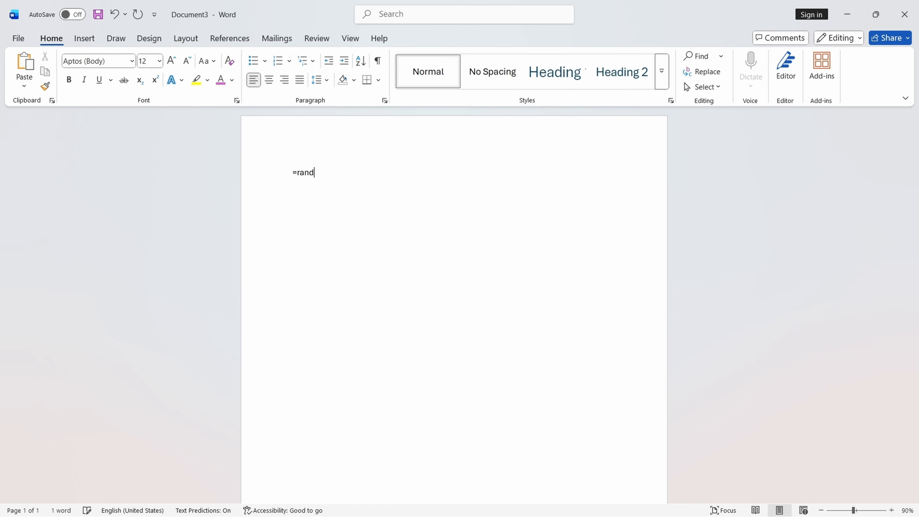
{"action": "type", "text": "(10,10"}
{"action": "key", "text": "Return"}
{"action": "left_click_drag", "start_coordinate": [914, 407], "coordinate": [914, 130]}
{"action": "left_click", "coordinate": [294, 172]}
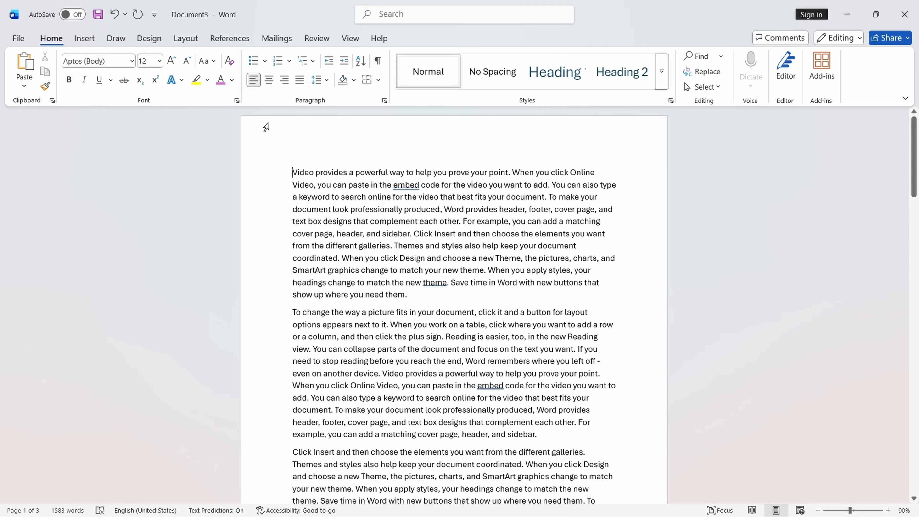
Apply continuous line numbering to the new document and follow it to the last page.
{"action": "left_click", "coordinate": [194, 40]}
{"action": "left_click", "coordinate": [173, 72]}
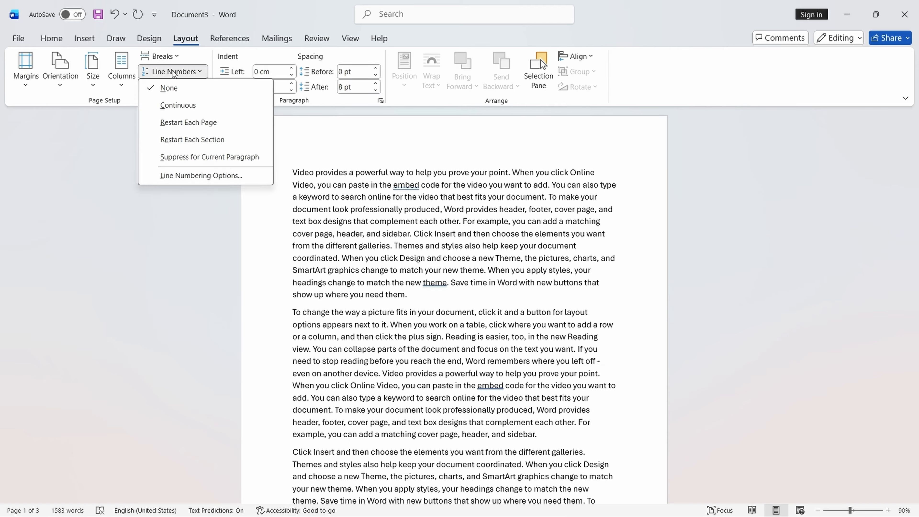
{"action": "left_click", "coordinate": [174, 103]}
{"action": "scroll", "coordinate": [337, 255], "scroll_direction": "down", "scroll_amount": 3}
{"action": "scroll", "coordinate": [337, 255], "scroll_direction": "down", "scroll_amount": 15}
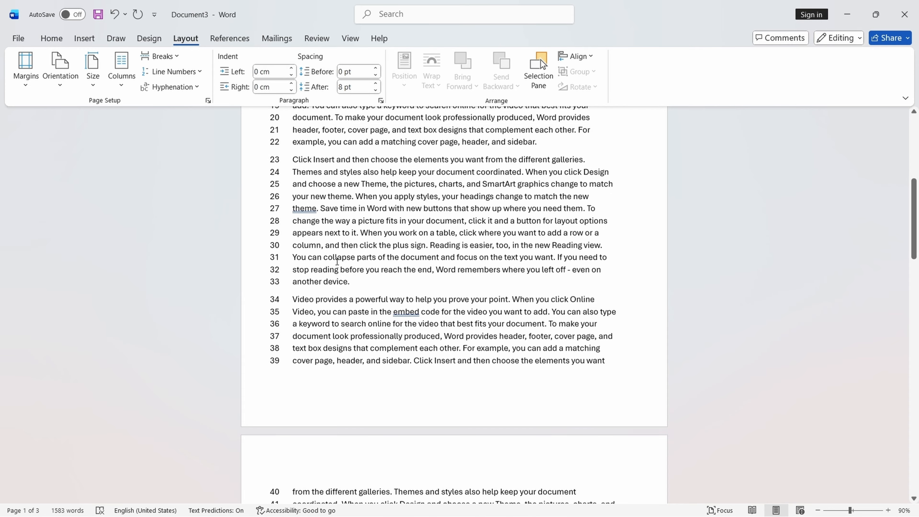
{"action": "scroll", "coordinate": [319, 278], "scroll_direction": "down", "scroll_amount": 15}
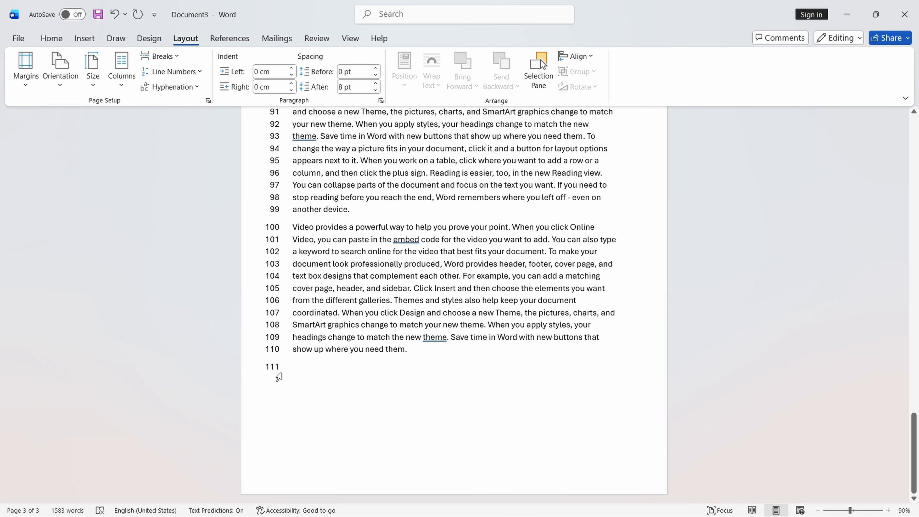
Switch back to Document2 and compare the line numbering of the BOOK 1 and BOOK 2 sections.
{"action": "key", "text": "alt+Tab"}
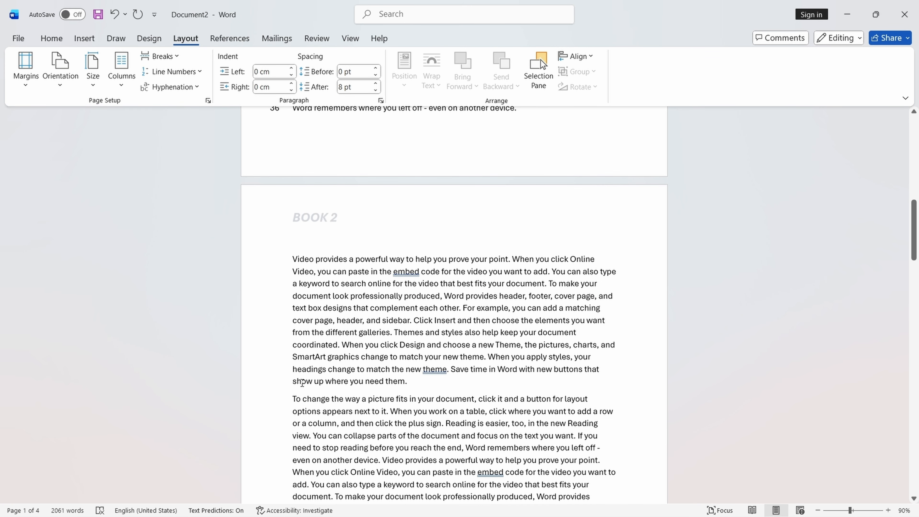
{"action": "scroll", "coordinate": [311, 342], "scroll_direction": "up", "scroll_amount": 12}
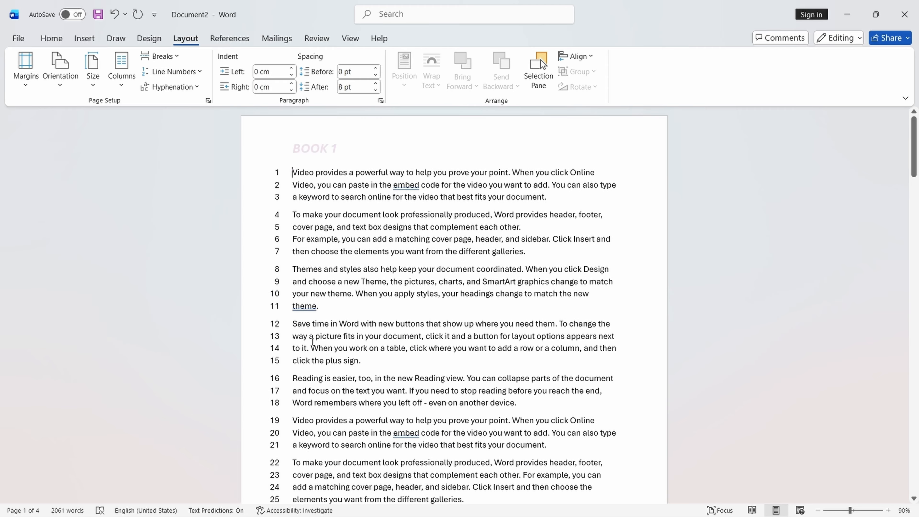
{"action": "scroll", "coordinate": [329, 208], "scroll_direction": "down", "scroll_amount": 2}
{"action": "scroll", "coordinate": [329, 208], "scroll_direction": "down", "scroll_amount": 10}
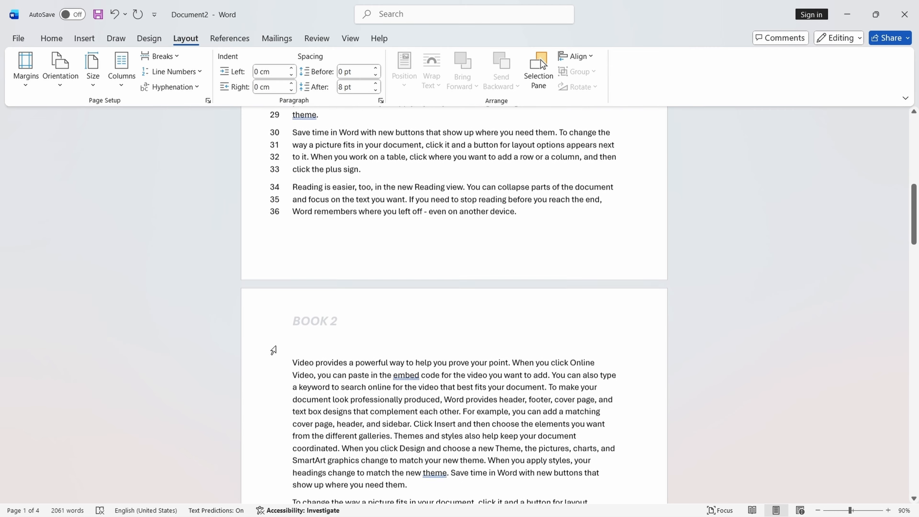
{"action": "left_click_drag", "start_coordinate": [914, 239], "coordinate": [915, 125]}
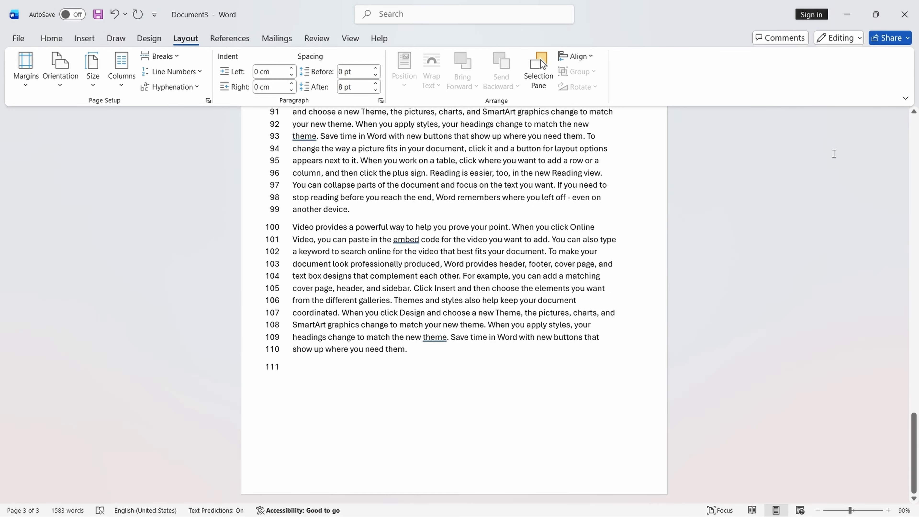
Set Document3's line numbering to restart on each page and check the numbers through page 3.
{"action": "scroll", "coordinate": [915, 420], "scroll_direction": "up", "scroll_amount": 3}
{"action": "left_click_drag", "start_coordinate": [916, 420], "coordinate": [916, 119]}
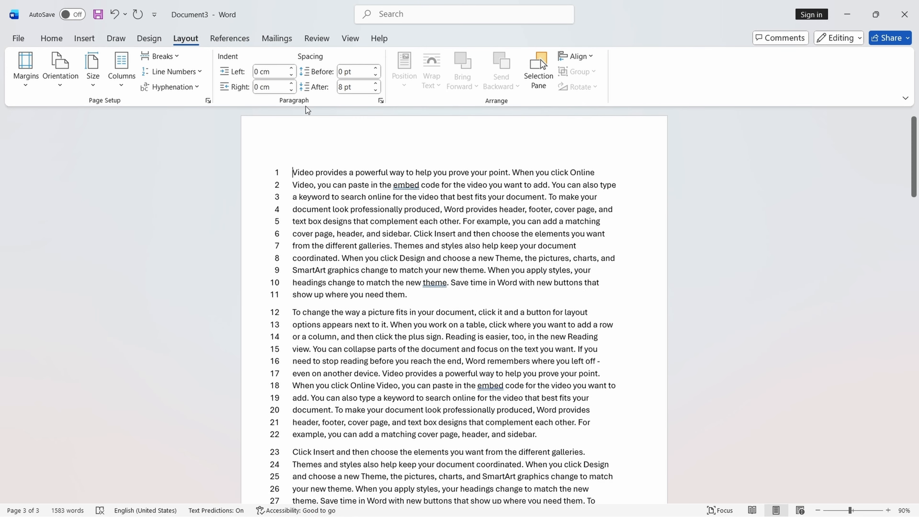
{"action": "left_click", "coordinate": [181, 72]}
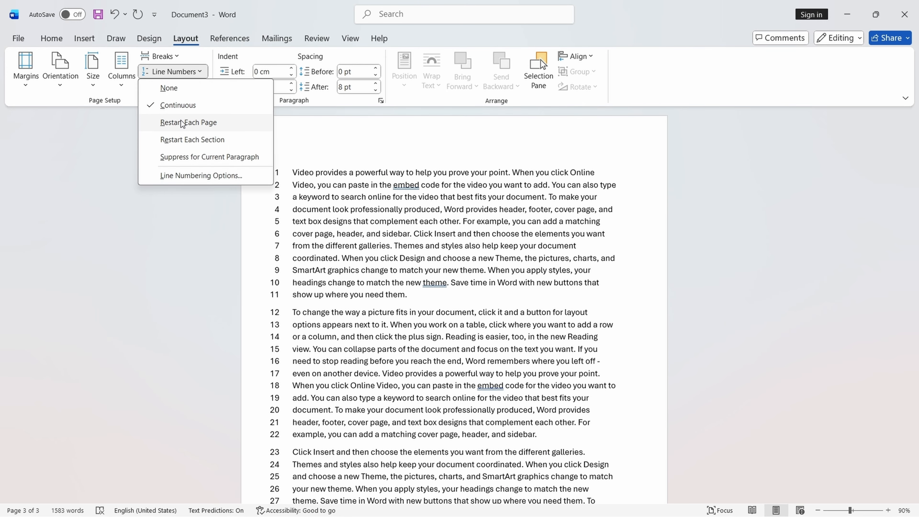
{"action": "left_click", "coordinate": [193, 123]}
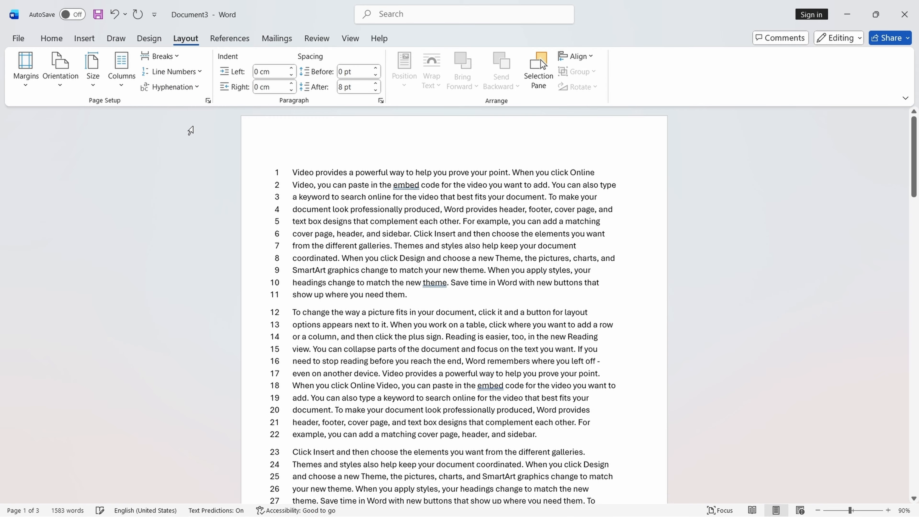
{"action": "scroll", "coordinate": [319, 234], "scroll_direction": "down", "scroll_amount": 5}
{"action": "scroll", "coordinate": [318, 235], "scroll_direction": "down", "scroll_amount": 3}
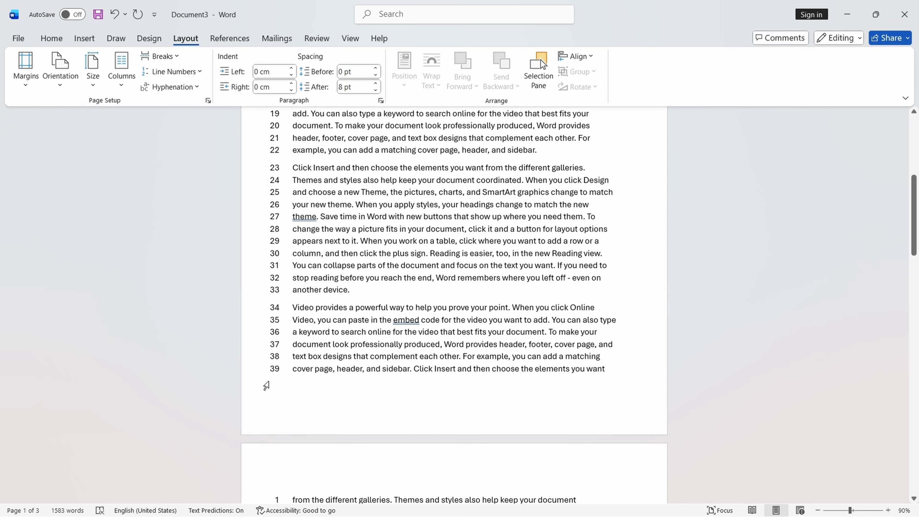
{"action": "scroll", "coordinate": [263, 384], "scroll_direction": "down", "scroll_amount": 10}
{"action": "scroll", "coordinate": [286, 362], "scroll_direction": "down", "scroll_amount": 15}
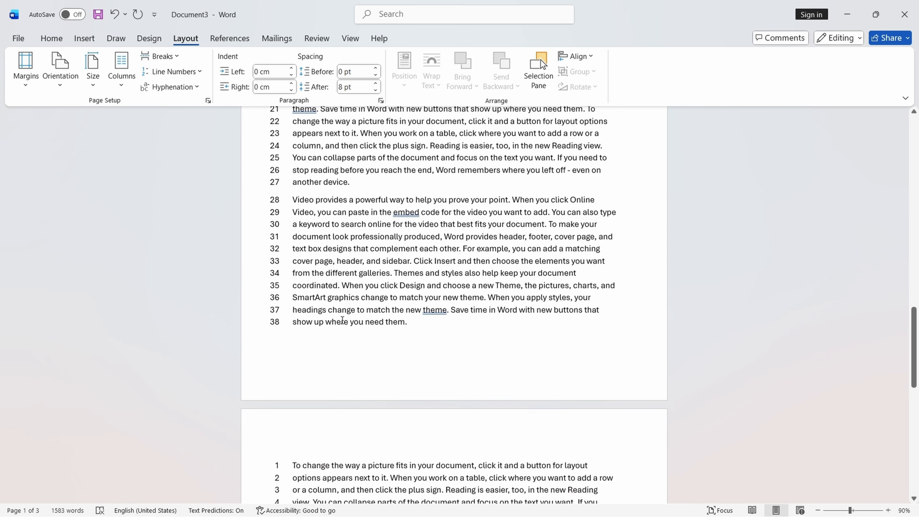
{"action": "scroll", "coordinate": [316, 339], "scroll_direction": "down", "scroll_amount": 5}
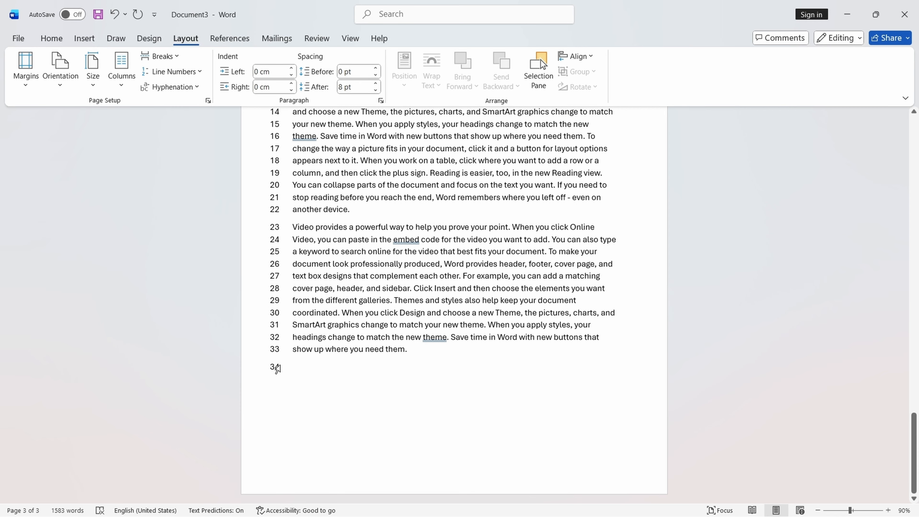
Examine how the line numbers run down page 1 of Document3.
{"action": "left_click_drag", "start_coordinate": [914, 424], "coordinate": [914, 125]}
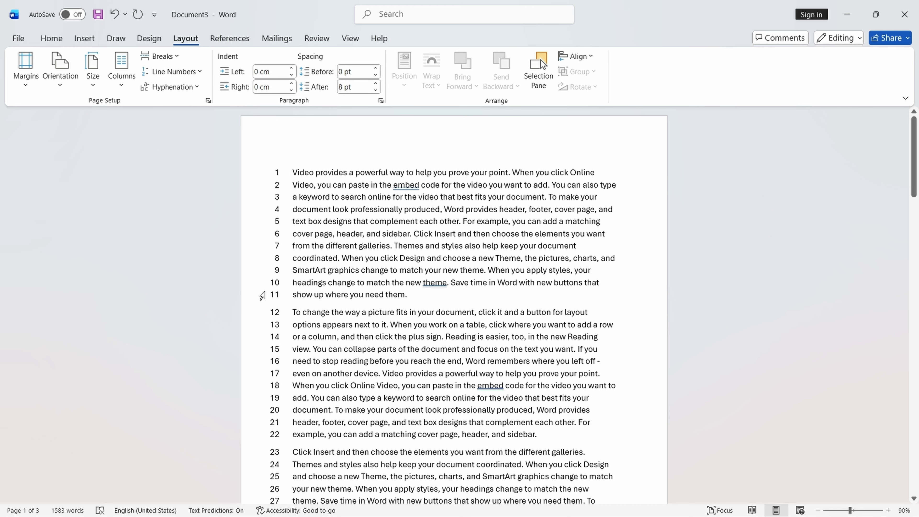
{"action": "scroll", "coordinate": [276, 307], "scroll_direction": "down", "scroll_amount": 3}
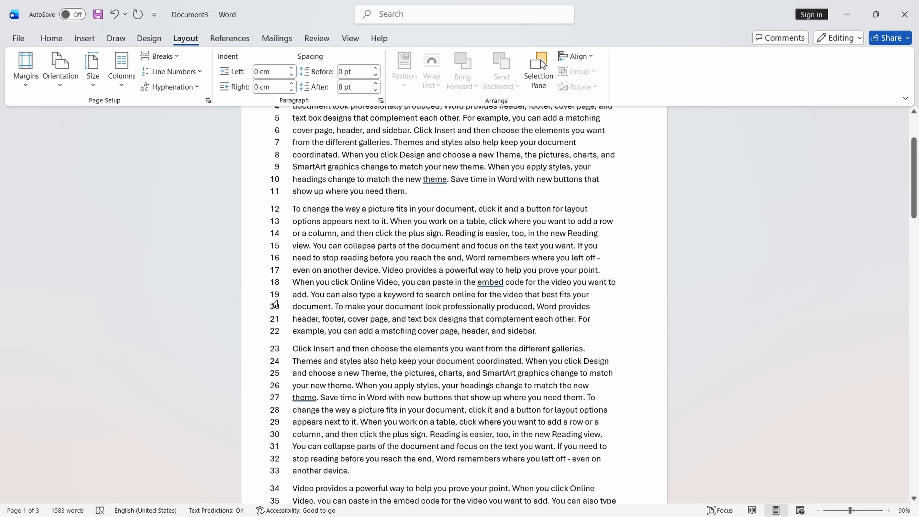
{"action": "scroll", "coordinate": [275, 303], "scroll_direction": "up", "scroll_amount": 3}
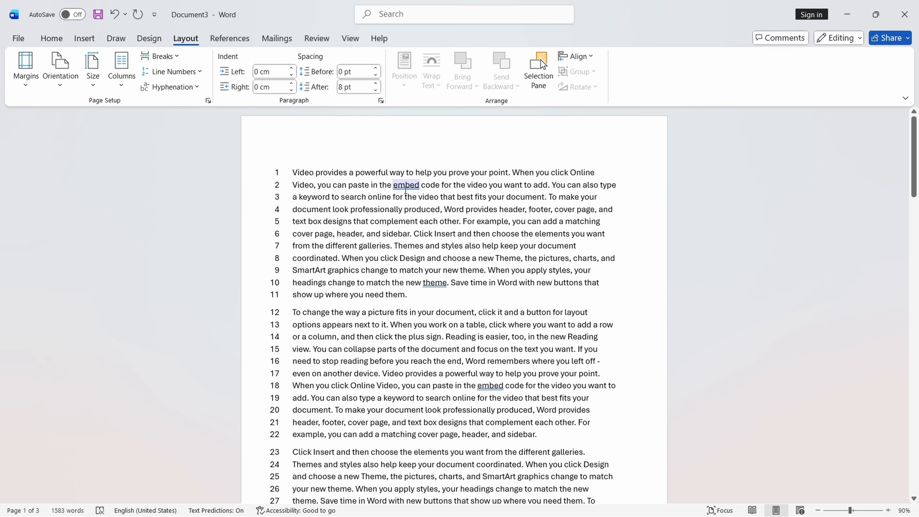
{"action": "scroll", "coordinate": [416, 289], "scroll_direction": "down", "scroll_amount": 9}
{"action": "scroll", "coordinate": [398, 353], "scroll_direction": "up", "scroll_amount": 1}
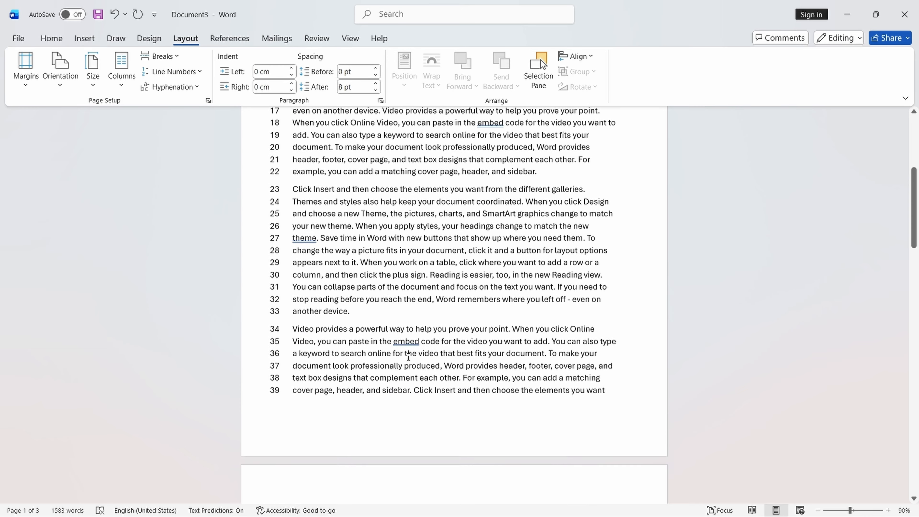
{"action": "scroll", "coordinate": [408, 357], "scroll_direction": "down", "scroll_amount": 1}
{"action": "scroll", "coordinate": [279, 216], "scroll_direction": "up", "scroll_amount": 3}
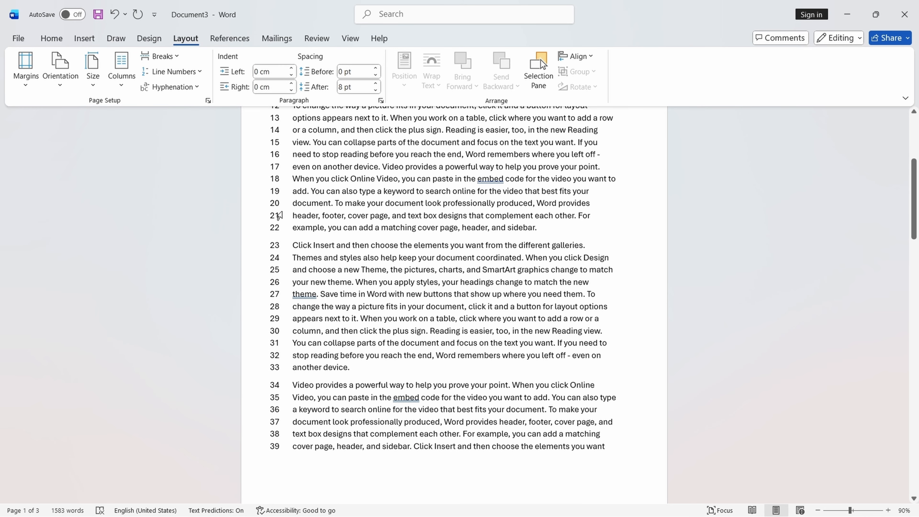
{"action": "scroll", "coordinate": [279, 216], "scroll_direction": "up", "scroll_amount": 5}
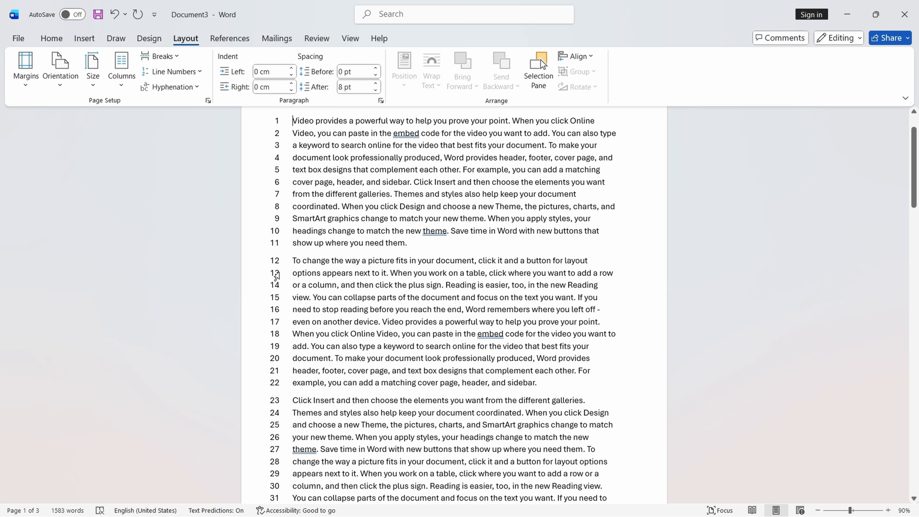
{"action": "scroll", "coordinate": [276, 268], "scroll_direction": "down", "scroll_amount": 4}
{"action": "scroll", "coordinate": [276, 268], "scroll_direction": "up", "scroll_amount": 5}
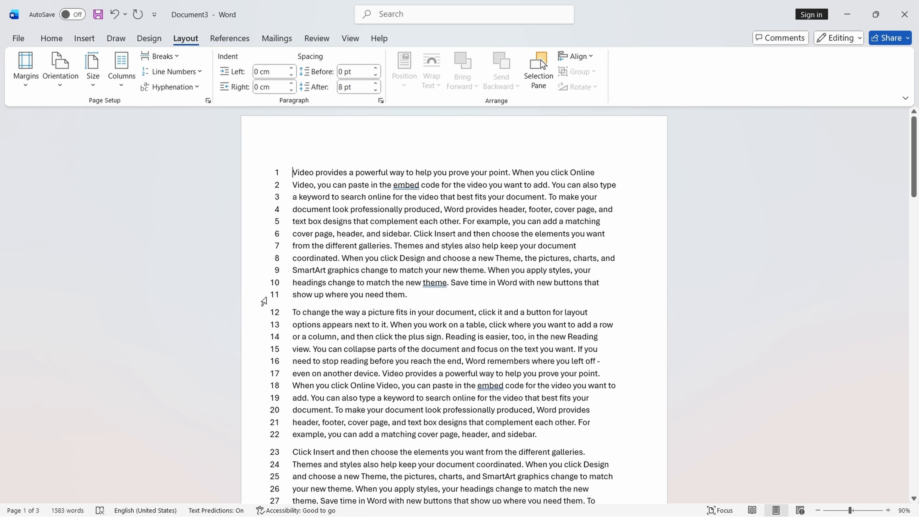
{"action": "scroll", "coordinate": [275, 323], "scroll_direction": "down", "scroll_amount": 3}
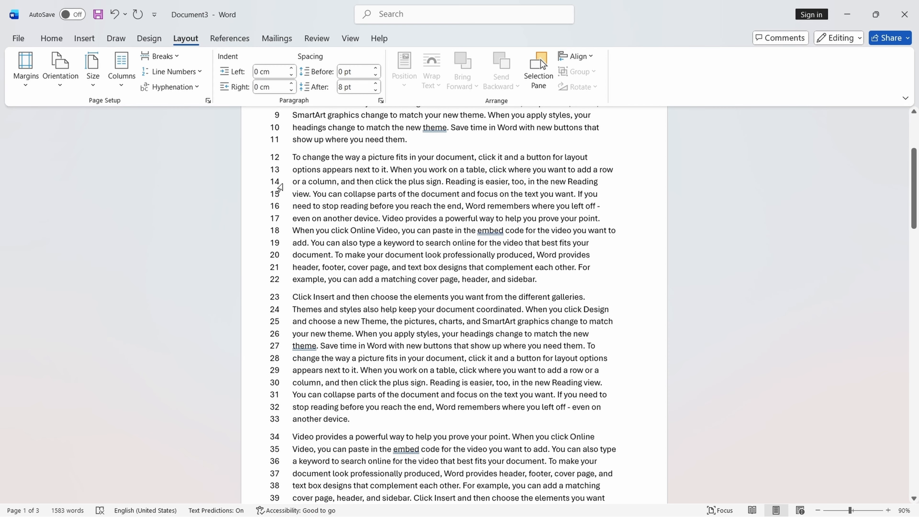
{"action": "scroll", "coordinate": [277, 182], "scroll_direction": "up", "scroll_amount": 3}
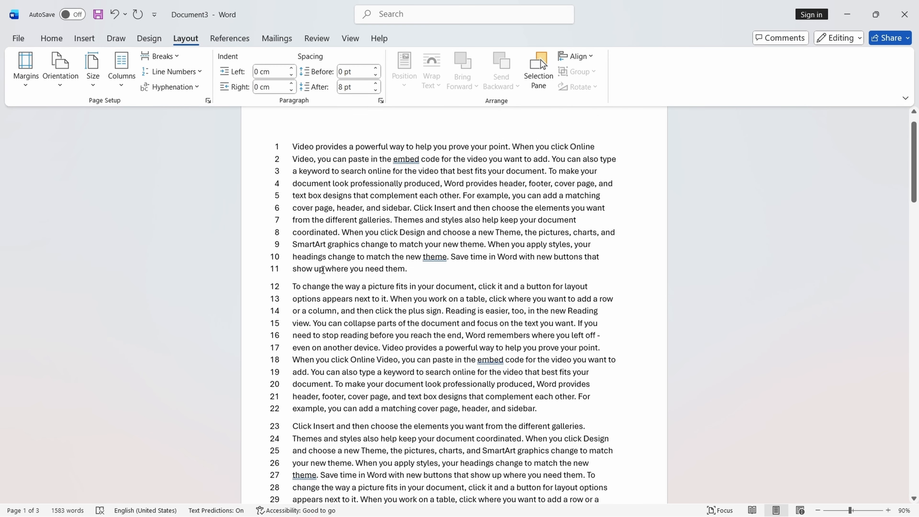
{"action": "scroll", "coordinate": [323, 270], "scroll_direction": "up", "scroll_amount": 1}
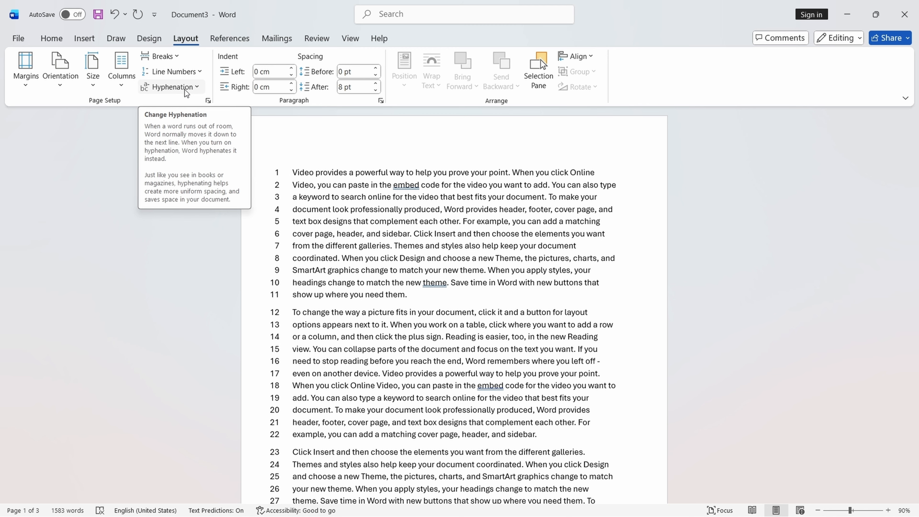
{"action": "left_click", "coordinate": [183, 71]}
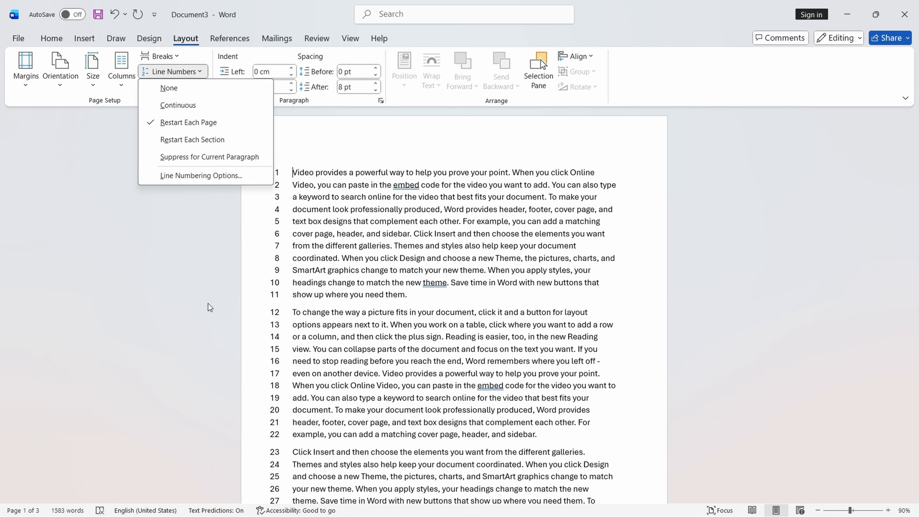
Switch to Document2 and set the BOOK 1 section's line numbering to restart each section.
{"action": "key", "text": "alt+Tab"}
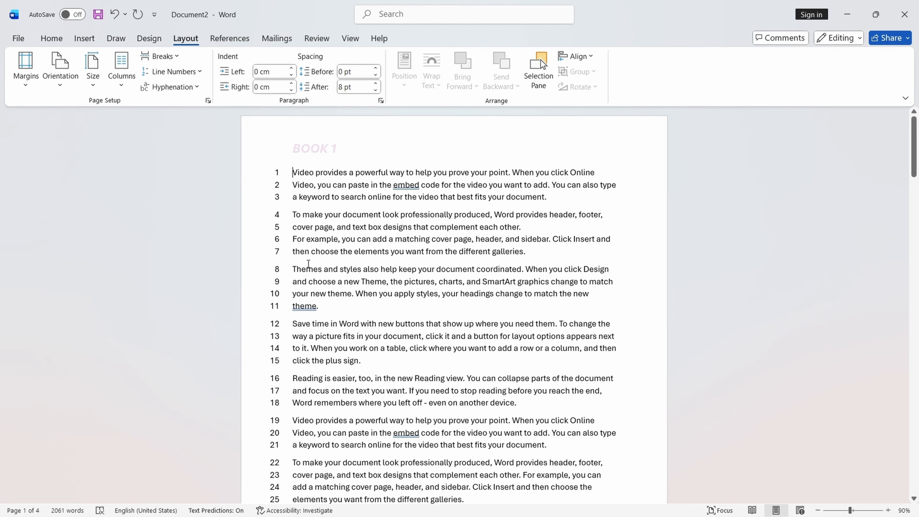
{"action": "scroll", "coordinate": [295, 242], "scroll_direction": "down", "scroll_amount": 3}
{"action": "scroll", "coordinate": [297, 207], "scroll_direction": "up", "scroll_amount": 3}
{"action": "left_click", "coordinate": [190, 74]}
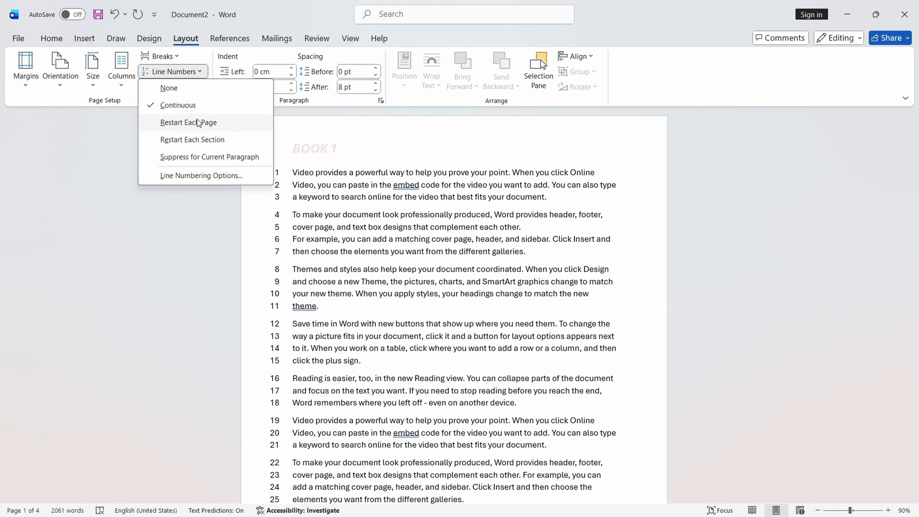
{"action": "left_click", "coordinate": [197, 141]}
Set the line numbering of the BOOK 2 section to restart each section.
{"action": "scroll", "coordinate": [343, 289], "scroll_direction": "down", "scroll_amount": 10}
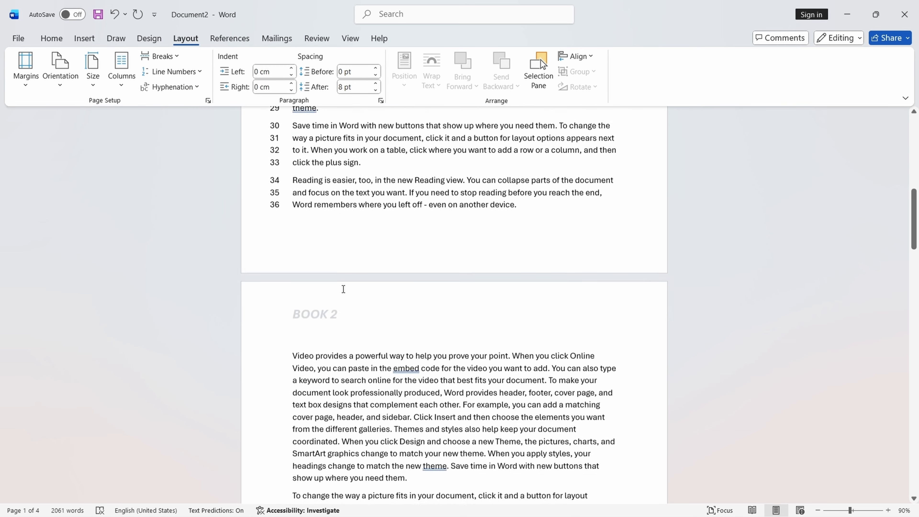
{"action": "scroll", "coordinate": [343, 289], "scroll_direction": "down", "scroll_amount": 3}
{"action": "scroll", "coordinate": [330, 291], "scroll_direction": "up", "scroll_amount": 3}
{"action": "scroll", "coordinate": [330, 291], "scroll_direction": "down", "scroll_amount": 3}
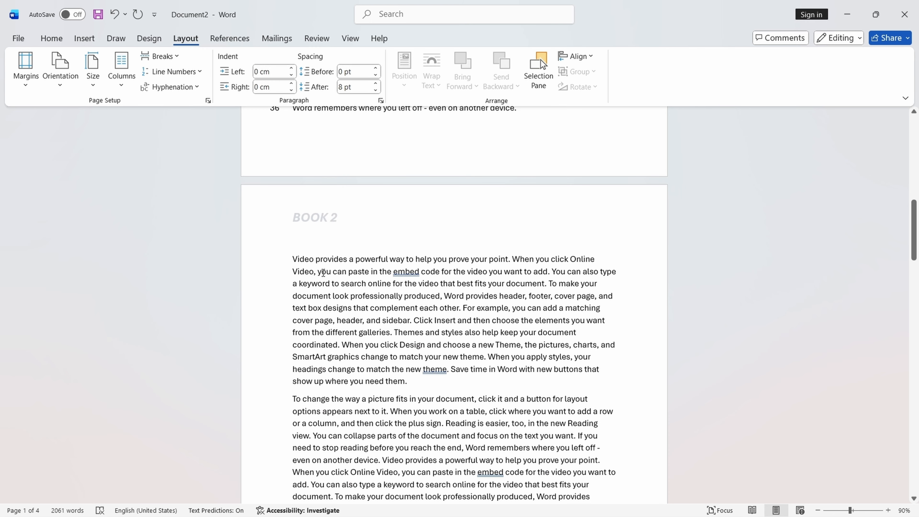
{"action": "left_click", "coordinate": [188, 75]}
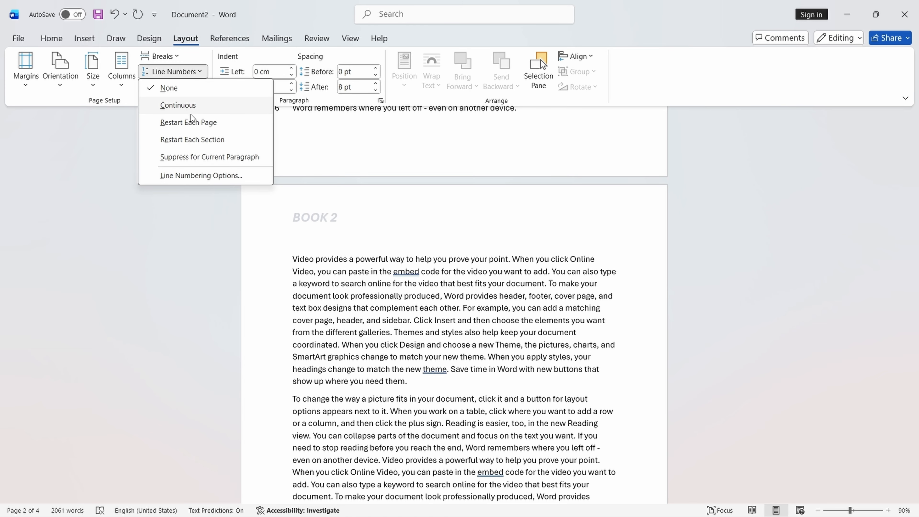
{"action": "left_click", "coordinate": [191, 140]}
Set the BOOK 3 section's line numbering to restart each section and check the numbers to the last page.
{"action": "scroll", "coordinate": [321, 325], "scroll_direction": "down", "scroll_amount": 10}
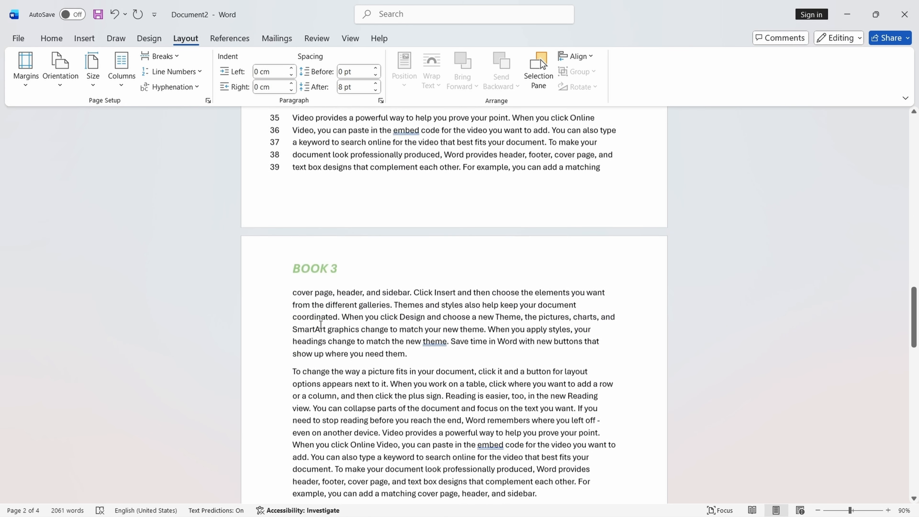
{"action": "left_click", "coordinate": [193, 74]}
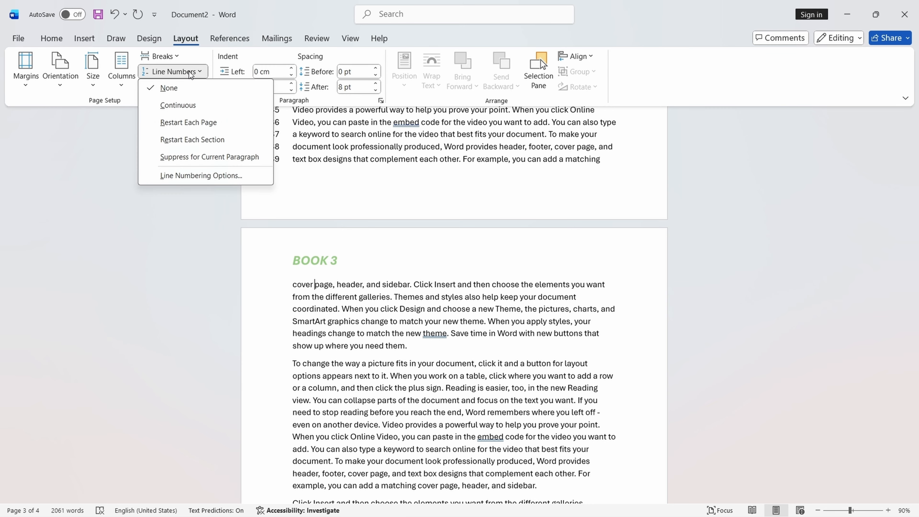
{"action": "left_click", "coordinate": [195, 141]}
{"action": "scroll", "coordinate": [399, 320], "scroll_direction": "down", "scroll_amount": 10}
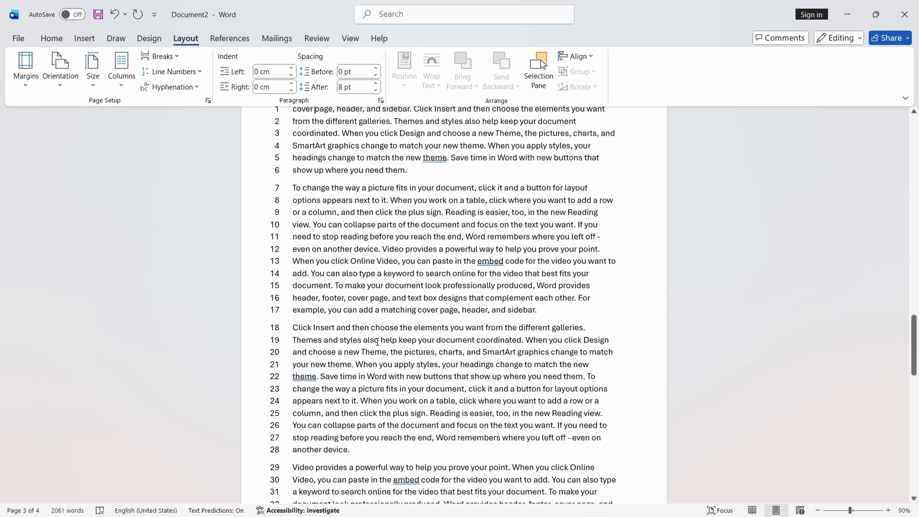
{"action": "scroll", "coordinate": [401, 320], "scroll_direction": "down", "scroll_amount": 10}
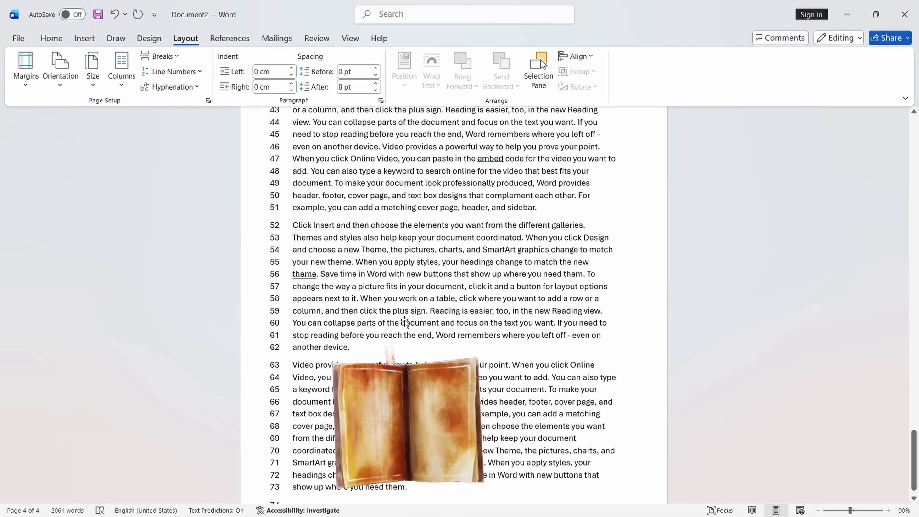
{"action": "scroll", "coordinate": [545, 321], "scroll_direction": "up", "scroll_amount": 11}
{"action": "scroll", "coordinate": [545, 321], "scroll_direction": "up", "scroll_amount": 10}
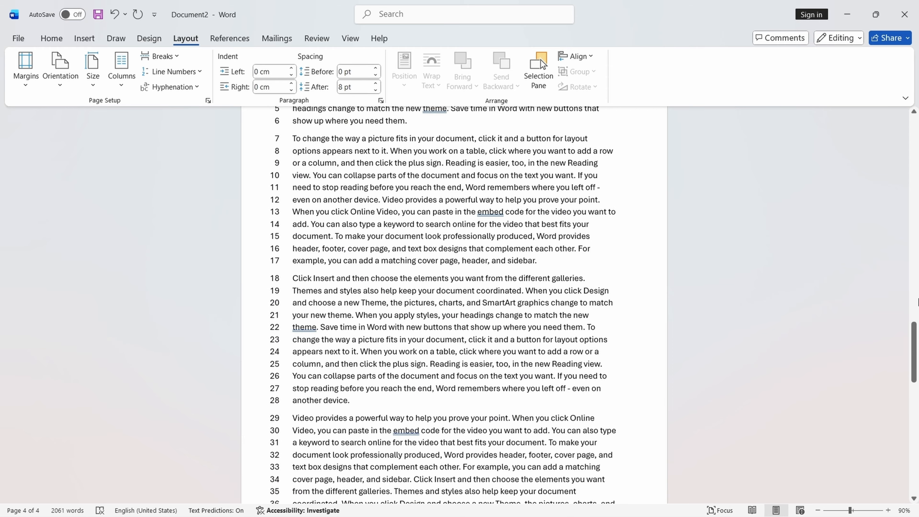
{"action": "left_click_drag", "start_coordinate": [913, 362], "coordinate": [915, 130]}
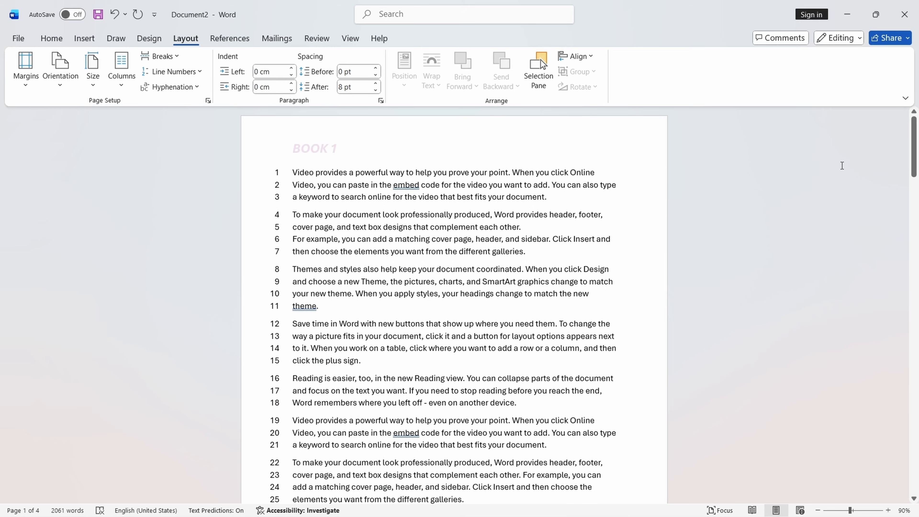
Switch to Document3 and insert a continuous section break before the second paragraph, "To change the way a picture fits".
{"action": "key", "text": "alt+Tab"}
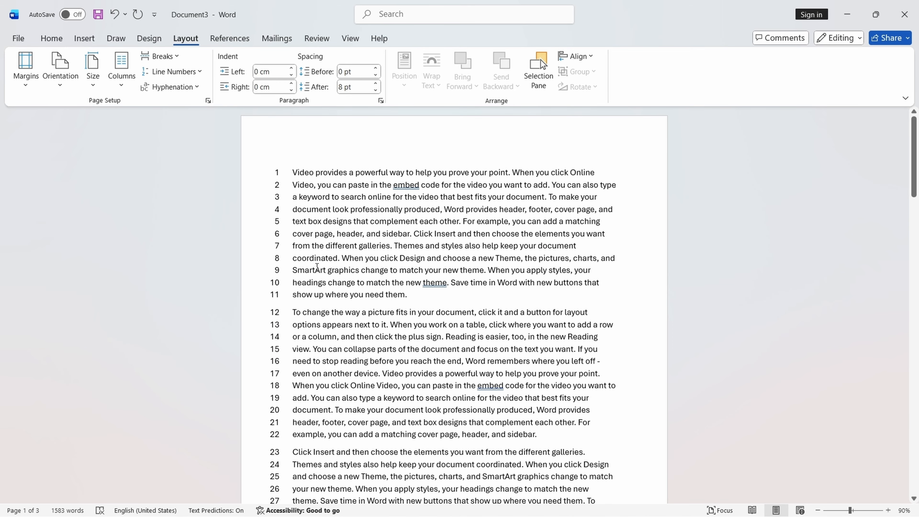
{"action": "scroll", "coordinate": [317, 267], "scroll_direction": "down", "scroll_amount": 3}
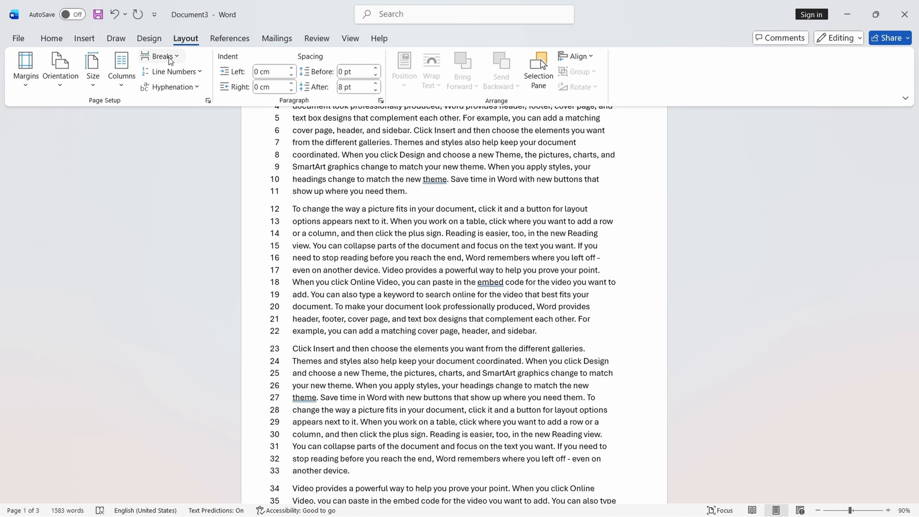
{"action": "left_click", "coordinate": [177, 57]}
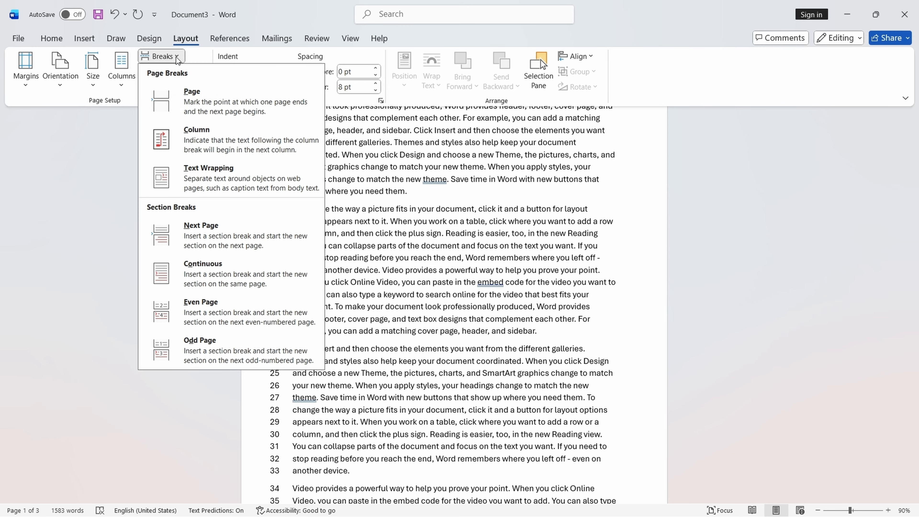
{"action": "left_click", "coordinate": [209, 264]}
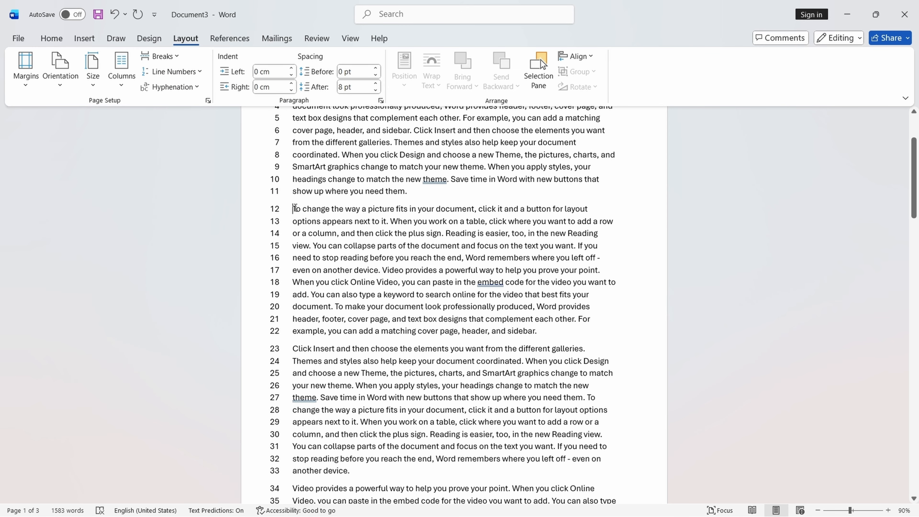
Set Document3's line numbering to restart each section for the text on both sides of the continuous break.
{"action": "scroll", "coordinate": [276, 192], "scroll_direction": "up", "scroll_amount": 3}
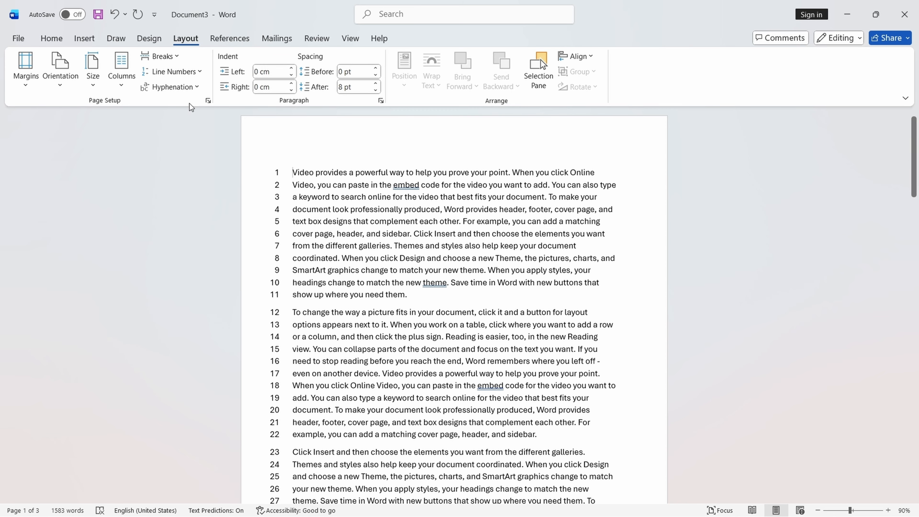
{"action": "left_click", "coordinate": [176, 73]}
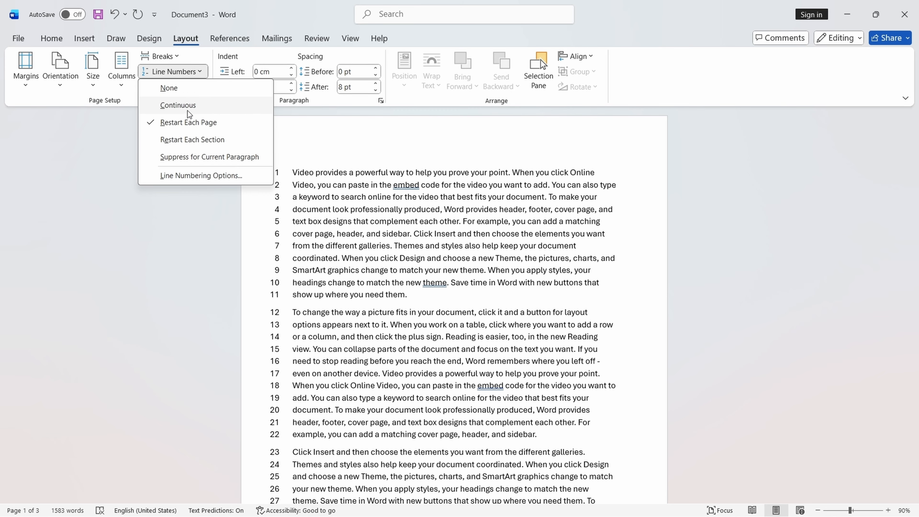
{"action": "left_click", "coordinate": [188, 140]}
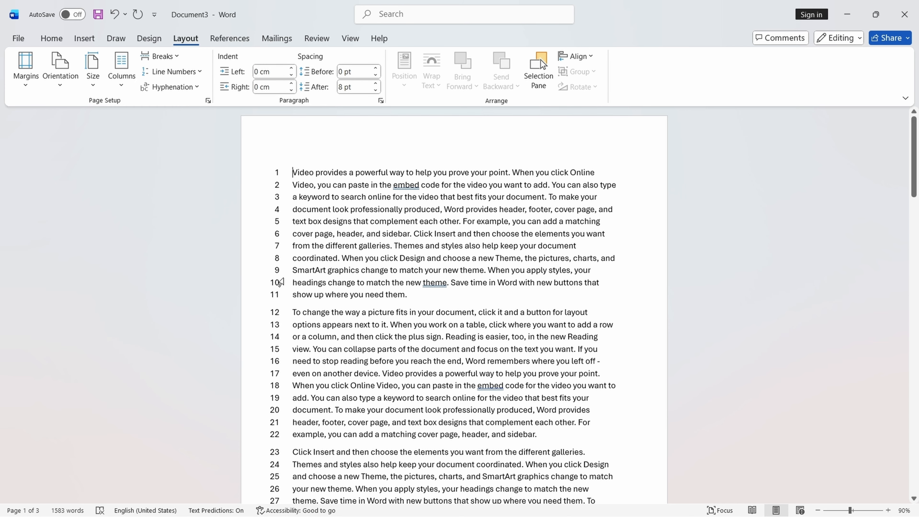
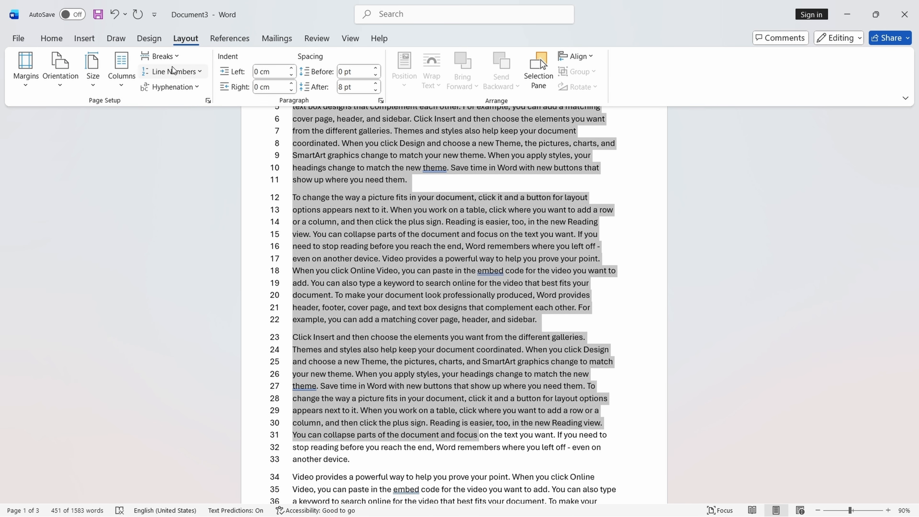
{"action": "left_click", "coordinate": [172, 71]}
{"action": "left_click", "coordinate": [194, 142]}
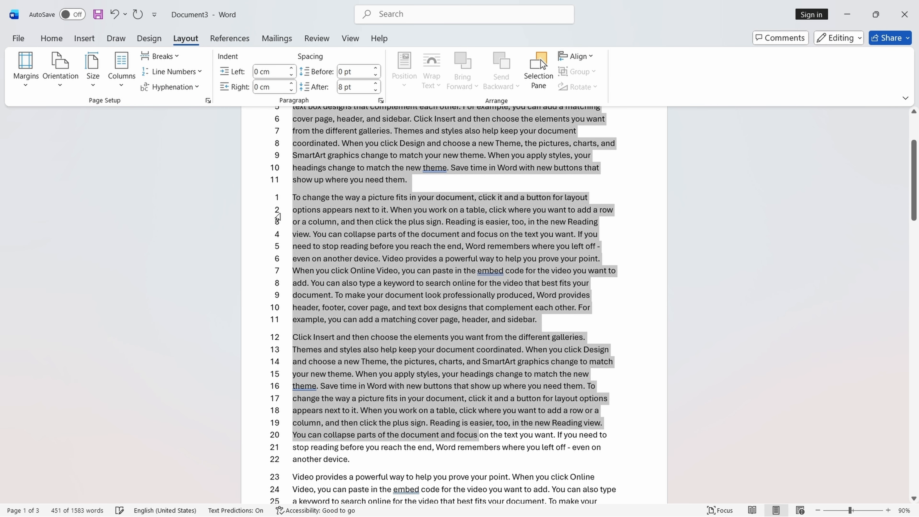
{"action": "scroll", "coordinate": [326, 224], "scroll_direction": "up", "scroll_amount": 3}
{"action": "scroll", "coordinate": [276, 260], "scroll_direction": "down", "scroll_amount": 2}
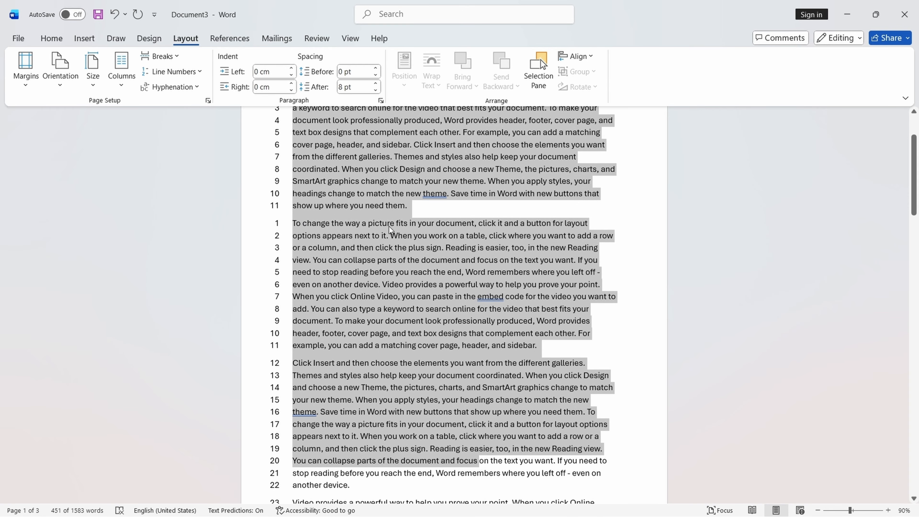
Show the formatting marks to inspect the section break after the first paragraph.
{"action": "left_click", "coordinate": [412, 209]}
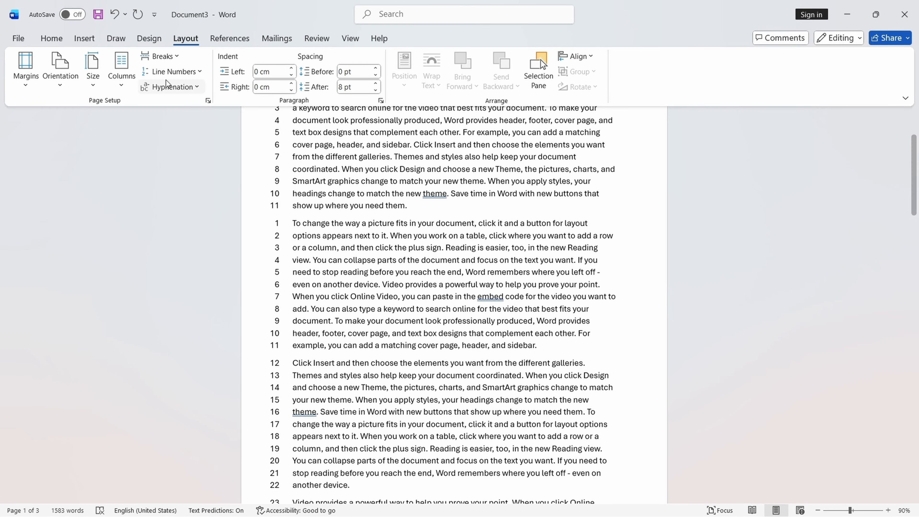
{"action": "left_click", "coordinate": [53, 38]}
{"action": "left_click", "coordinate": [378, 61]}
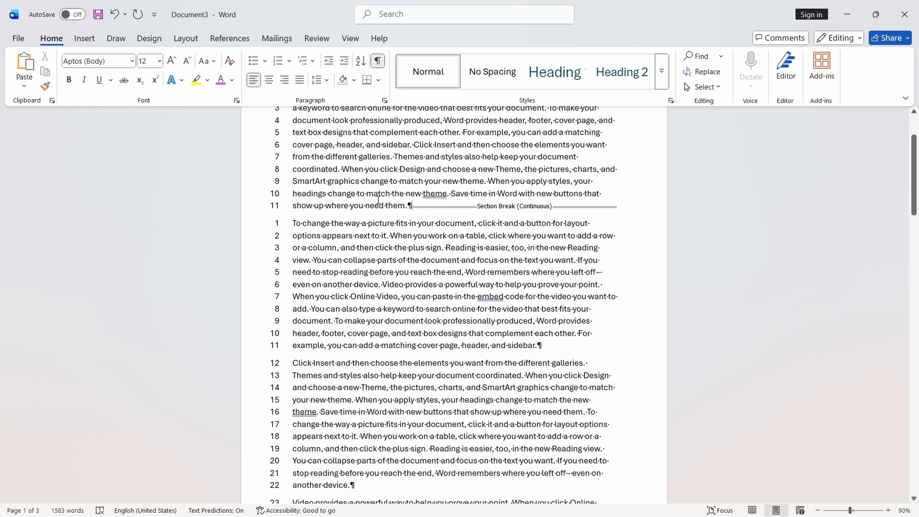
Undo the restart-each-section line numbering and hide the formatting marks.
{"action": "key", "text": "ctrl+z"}
{"action": "key", "text": "ctrl+z"}
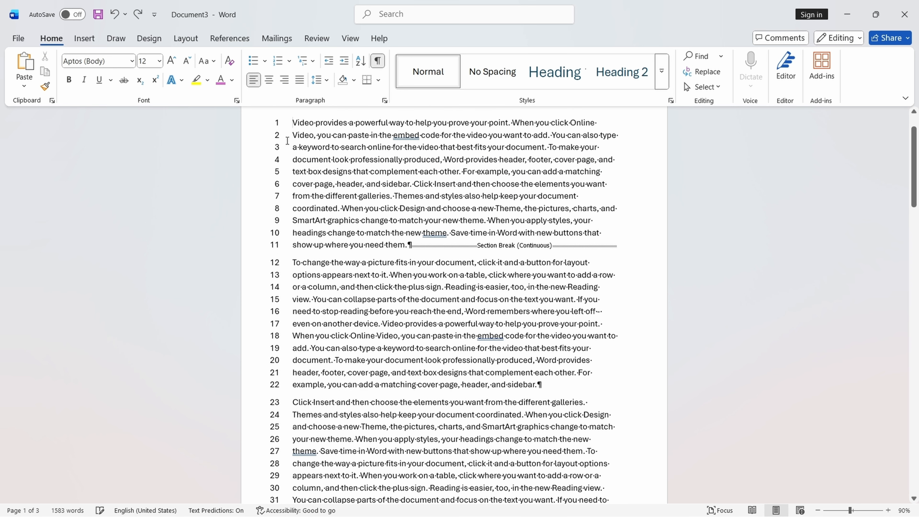
{"action": "left_click", "coordinate": [378, 61]}
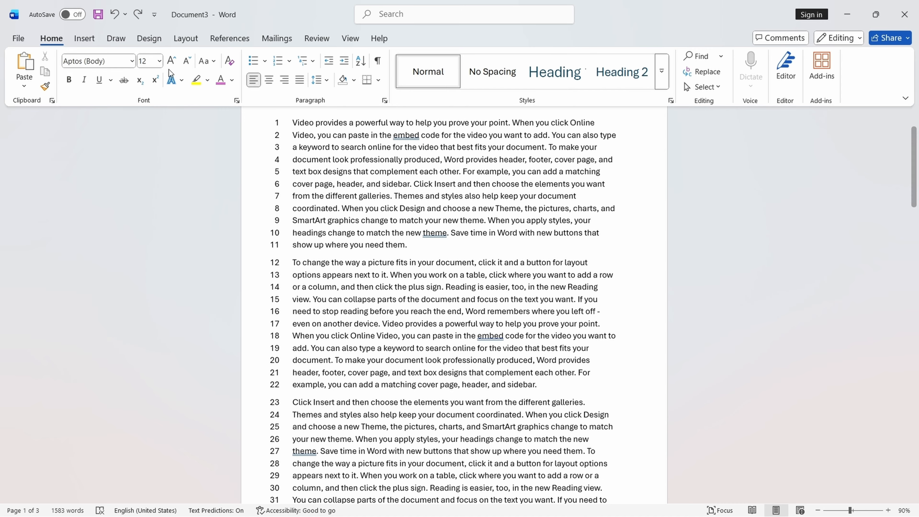
View the Page Setup layout settings through the line numbering options, and close them without changes.
{"action": "left_click", "coordinate": [185, 40]}
{"action": "left_click", "coordinate": [184, 75]}
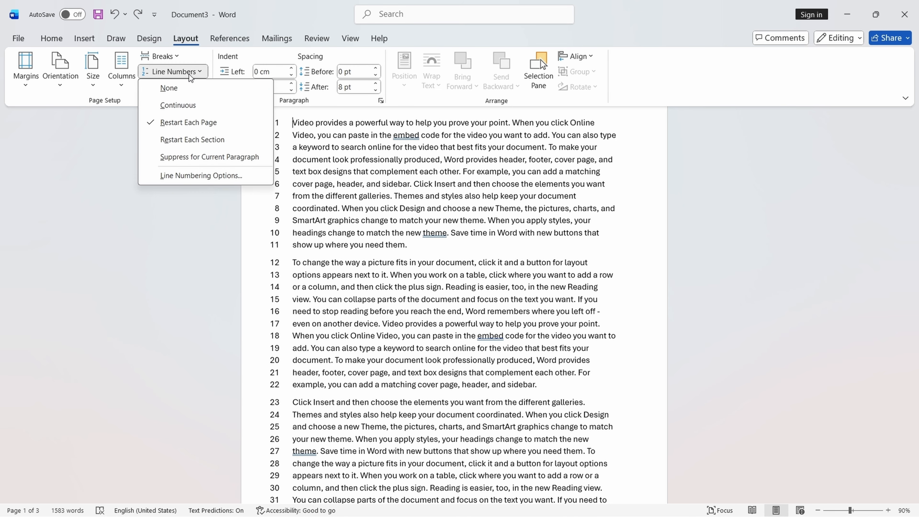
{"action": "left_click", "coordinate": [217, 174]}
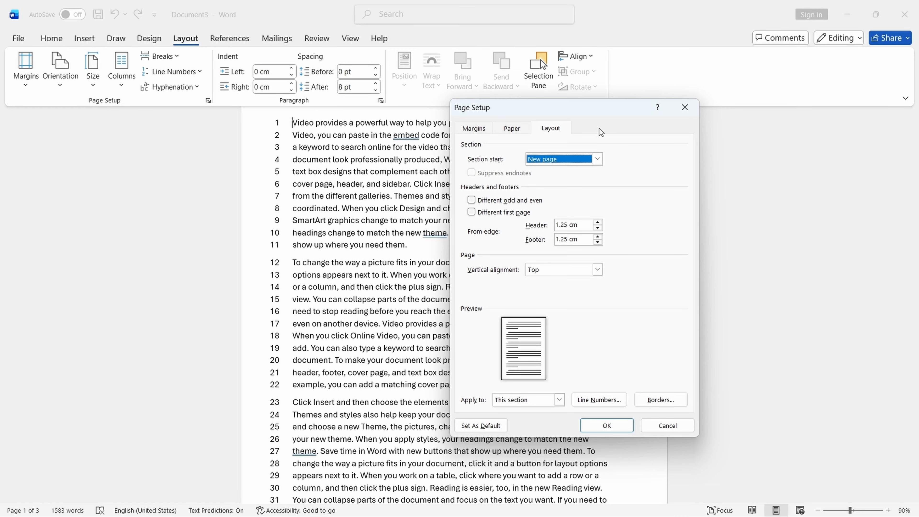
{"action": "left_click", "coordinate": [684, 107]}
{"action": "scroll", "coordinate": [434, 290], "scroll_direction": "up", "scroll_amount": 2}
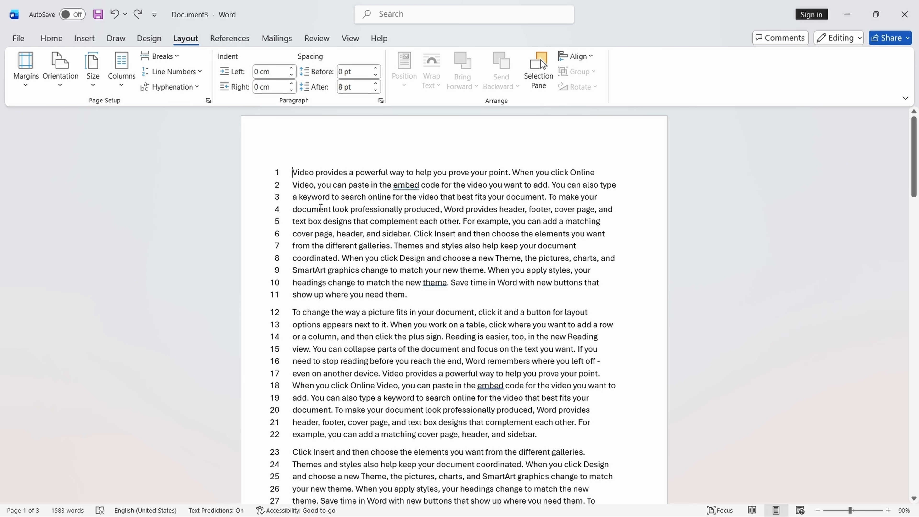
Indent the first paragraph 0.3 cm on the left and 0.4 cm on the right.
{"action": "left_click_drag", "start_coordinate": [293, 174], "coordinate": [404, 295]}
{"action": "left_click", "coordinate": [291, 69]}
{"action": "left_click", "coordinate": [291, 69]}
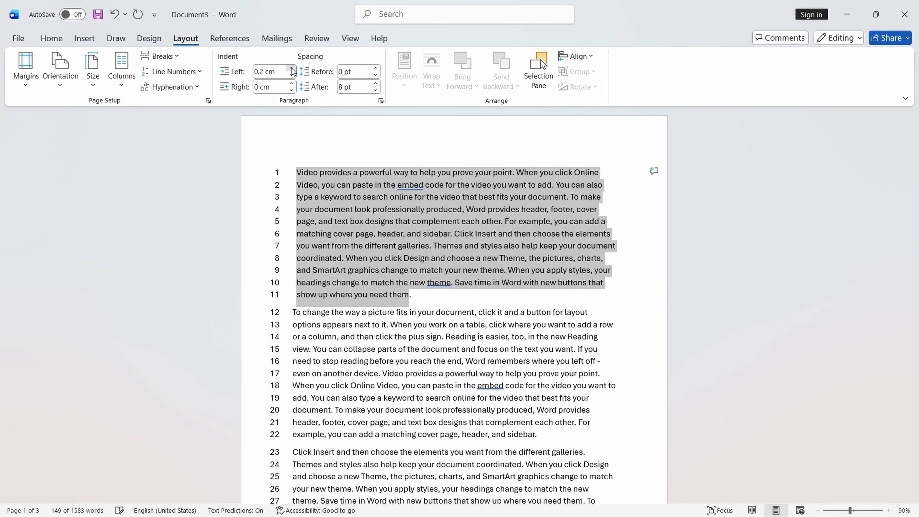
{"action": "left_click", "coordinate": [291, 69]}
{"action": "left_click", "coordinate": [291, 84]}
{"action": "left_click", "coordinate": [290, 84]}
{"action": "left_click", "coordinate": [291, 84]}
{"action": "left_click", "coordinate": [291, 84]}
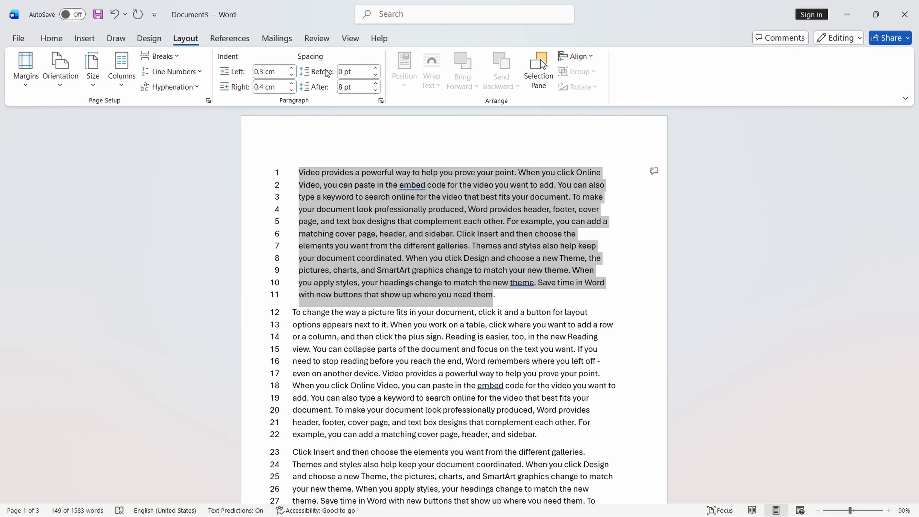
Set the spacing before the first paragraph to 6 pt.
{"action": "left_click", "coordinate": [376, 68]}
{"action": "left_click", "coordinate": [376, 69]}
{"action": "left_click", "coordinate": [375, 68]}
{"action": "left_click", "coordinate": [375, 75]}
{"action": "left_click", "coordinate": [376, 74]}
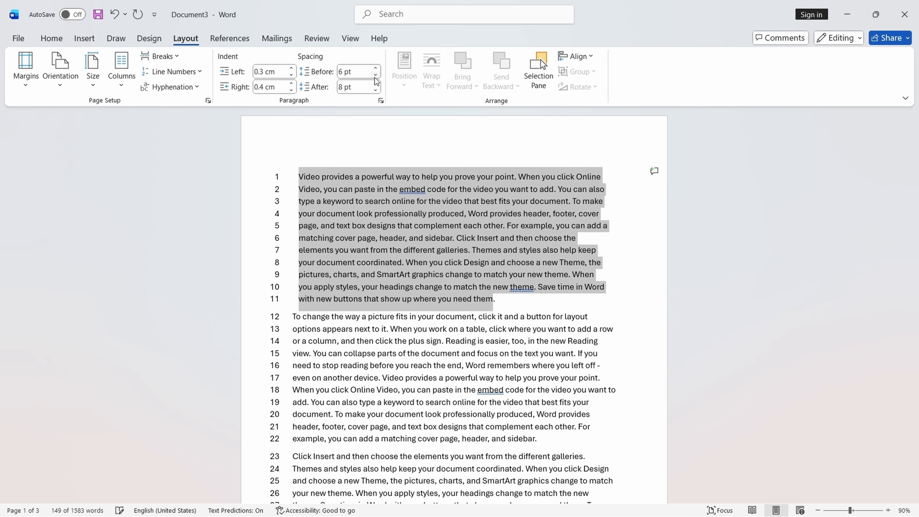
Set the first paragraph's spacing to 0 pt before and 6 pt after.
{"action": "left_click", "coordinate": [375, 75]}
{"action": "left_click", "coordinate": [376, 83]}
{"action": "left_click", "coordinate": [376, 83]}
{"action": "left_click", "coordinate": [375, 84]}
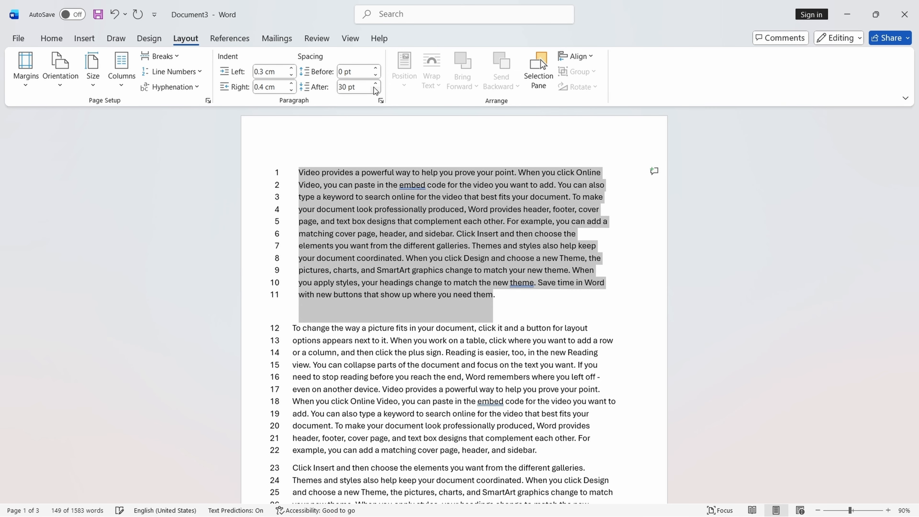
{"action": "left_click", "coordinate": [375, 91]}
{"action": "left_click", "coordinate": [375, 90]}
{"action": "left_click", "coordinate": [375, 91]}
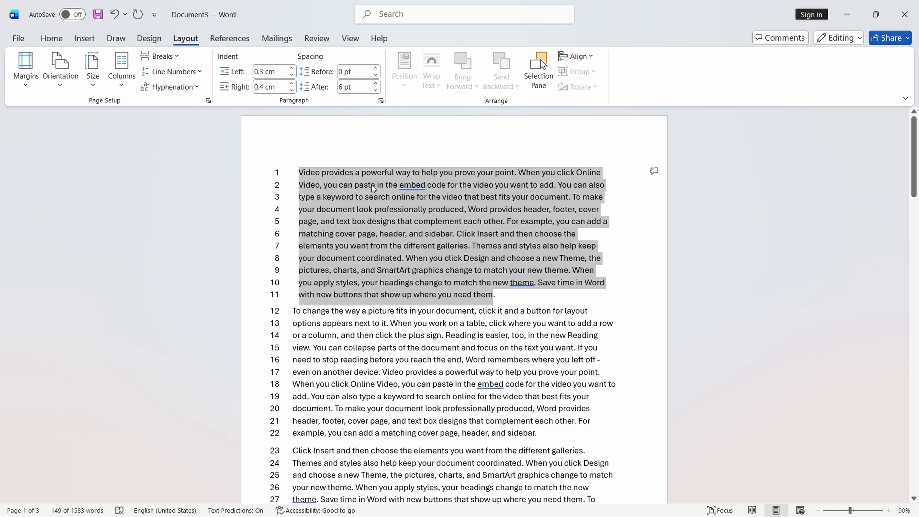
{"action": "left_click", "coordinate": [52, 38]}
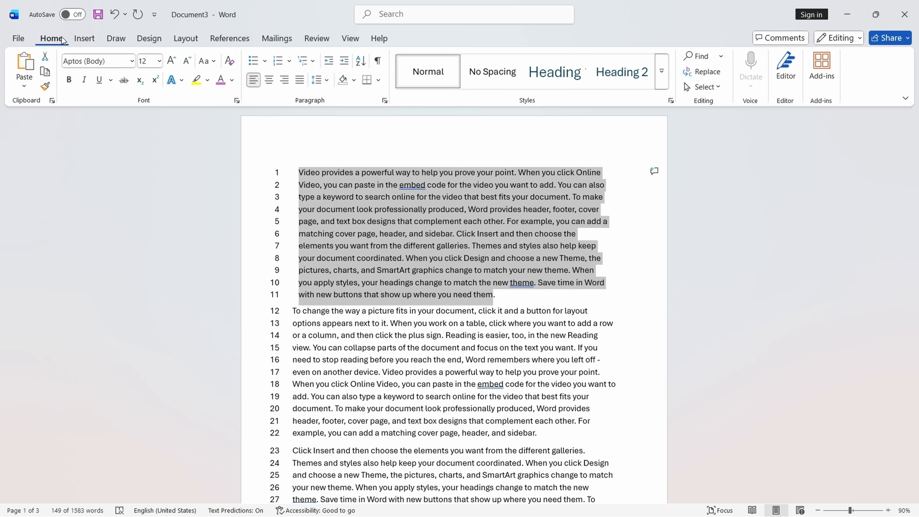
{"action": "left_click", "coordinate": [198, 48]}
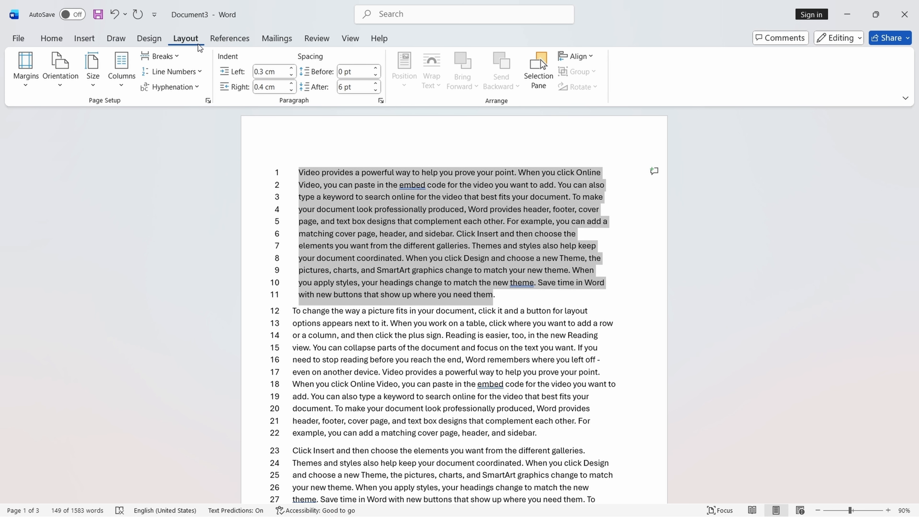
{"action": "left_click", "coordinate": [393, 151]}
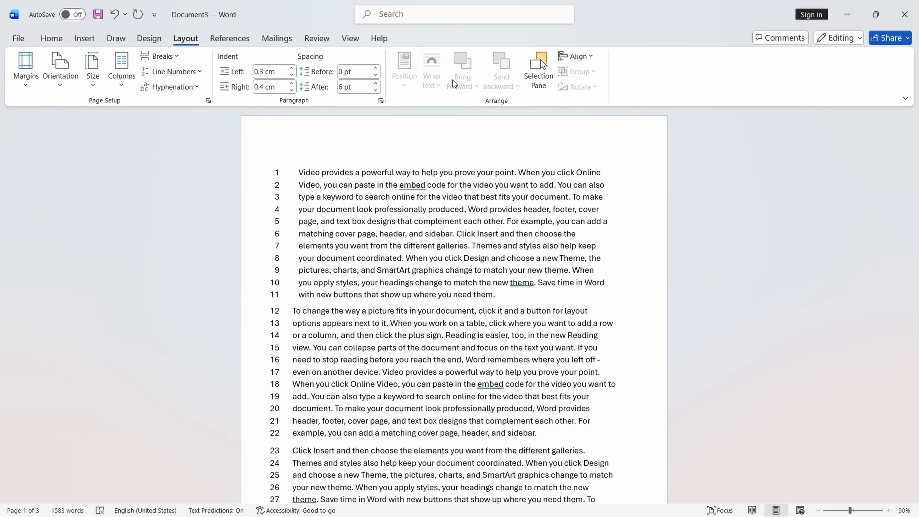
{"action": "left_click", "coordinate": [86, 40]}
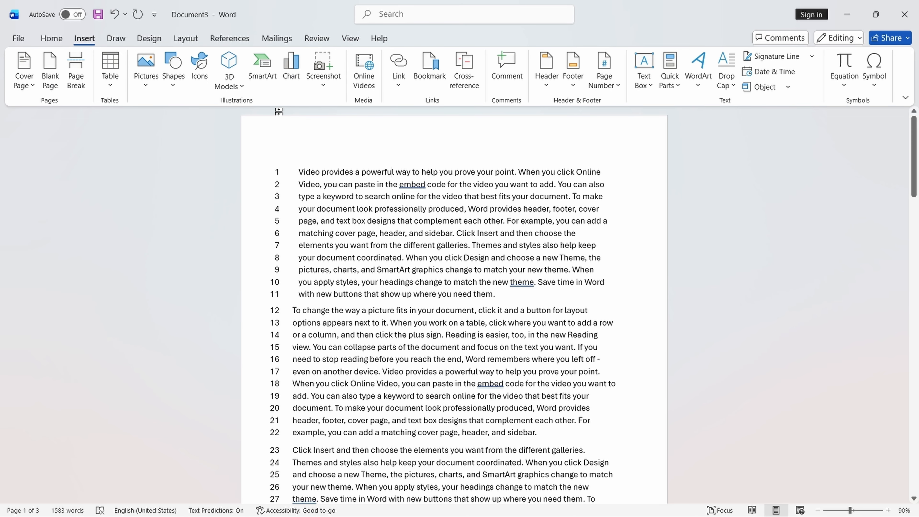
{"action": "left_click", "coordinate": [195, 38]}
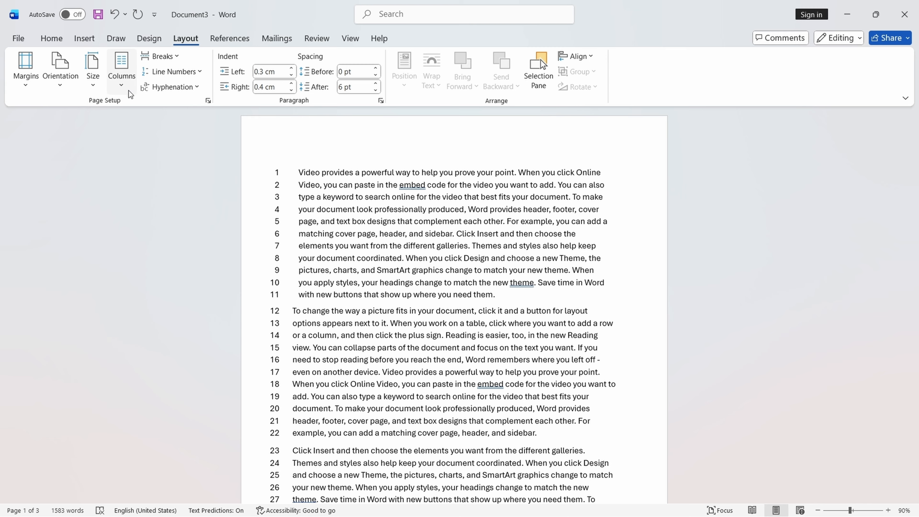
{"action": "left_click", "coordinate": [30, 93]}
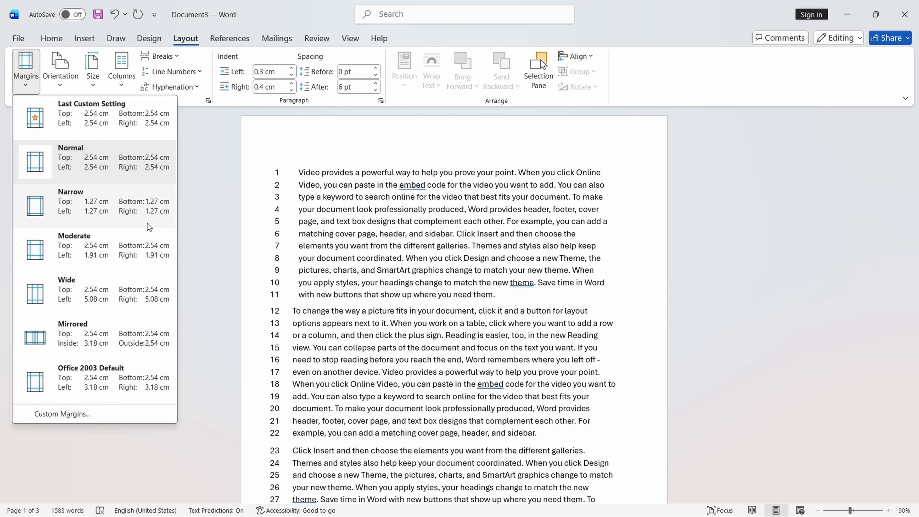
{"action": "left_click", "coordinate": [435, 176]}
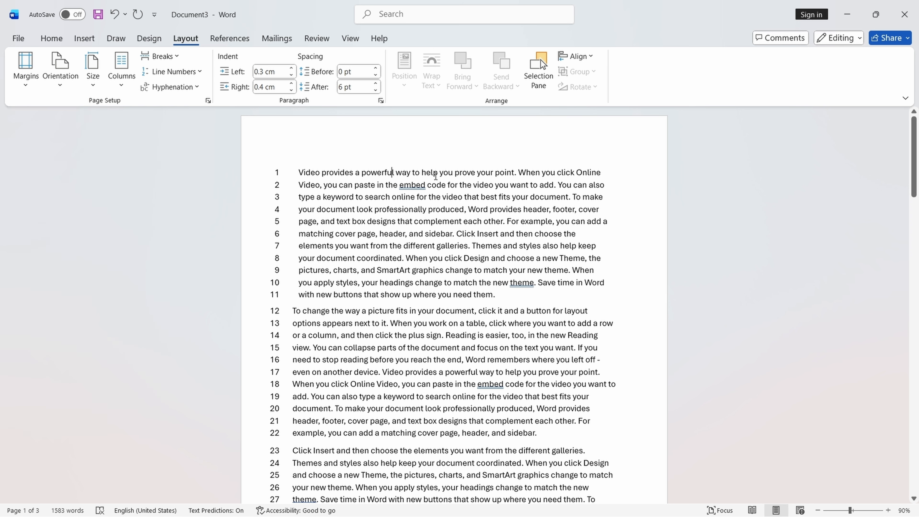
Suppress line numbers for the first paragraph, and turn off line numbering for the text from the second paragraph on.
{"action": "left_click", "coordinate": [172, 71]}
{"action": "left_click", "coordinate": [205, 156]}
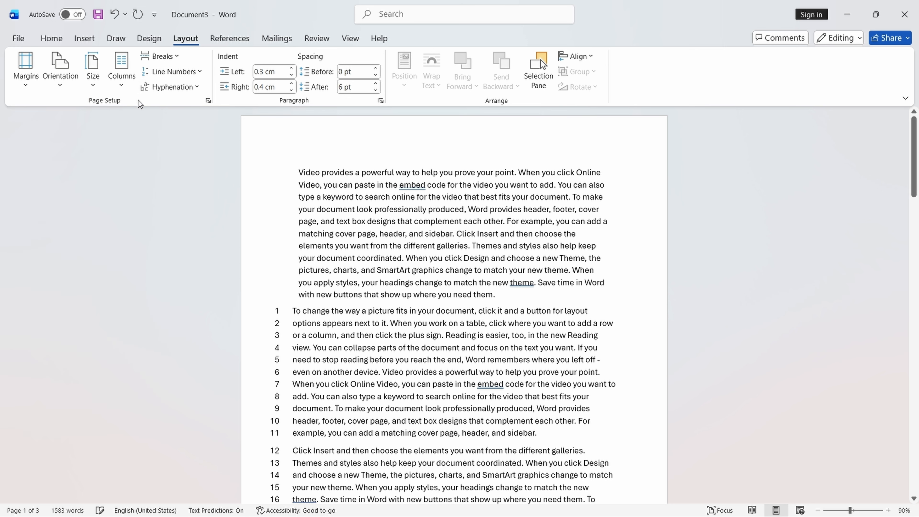
{"action": "left_click", "coordinate": [334, 320]}
{"action": "left_click", "coordinate": [203, 71]}
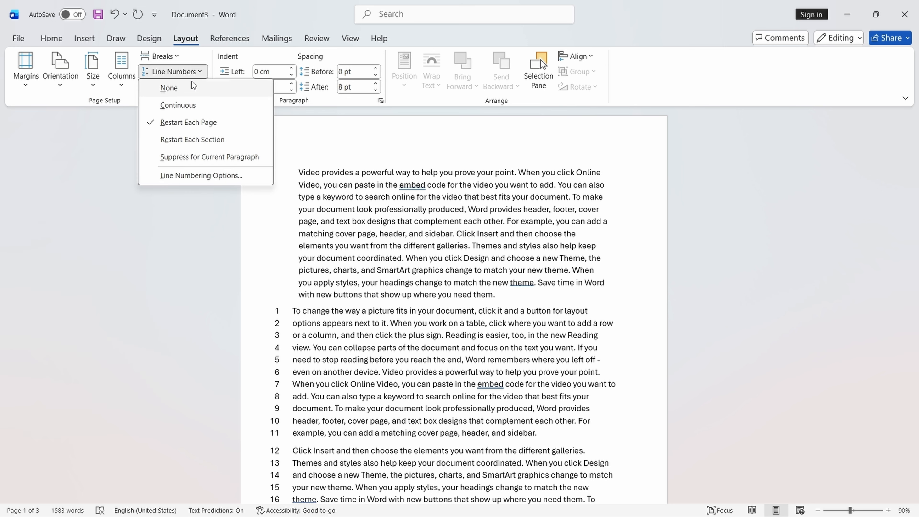
{"action": "left_click", "coordinate": [188, 90]}
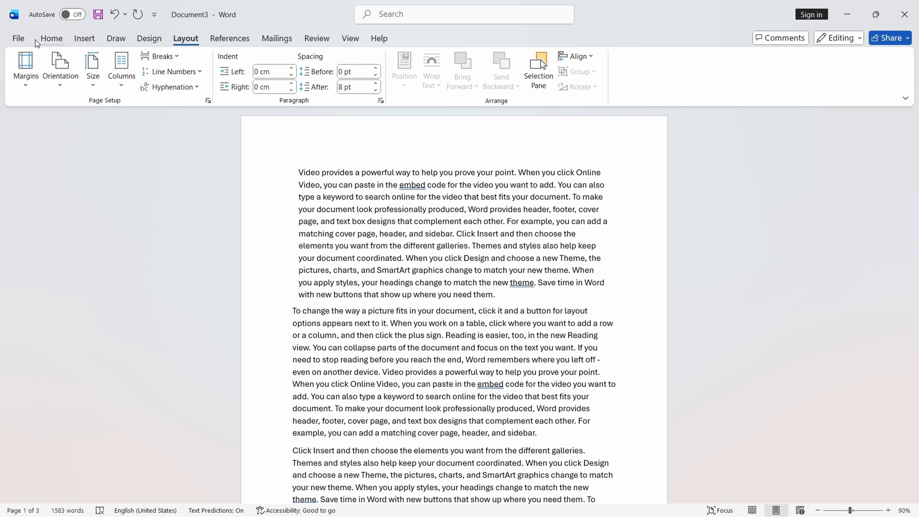
Delete the section break after the first paragraph with the formatting marks shown, and hide the marks again.
{"action": "left_click", "coordinate": [50, 38]}
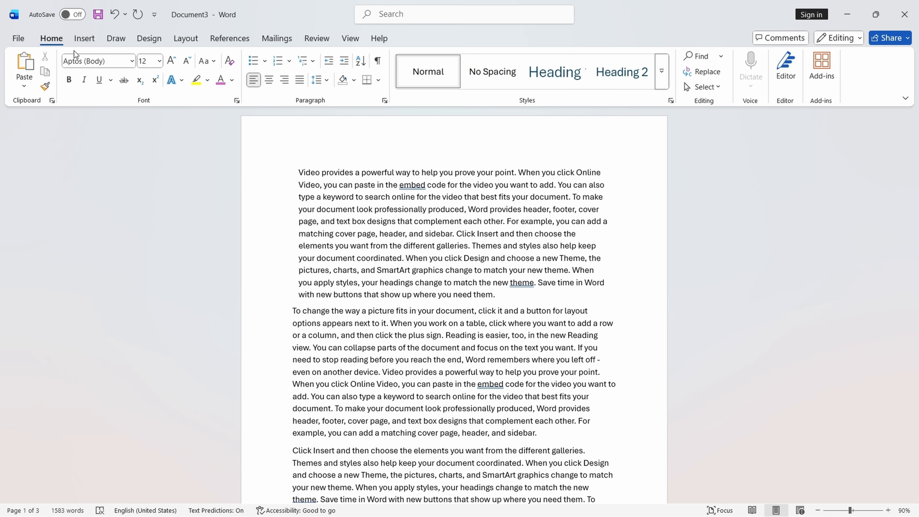
{"action": "left_click", "coordinate": [378, 61]}
{"action": "left_click", "coordinate": [502, 295]}
{"action": "key", "text": "Delete"}
{"action": "left_click", "coordinate": [377, 62]}
{"action": "left_click", "coordinate": [191, 39]}
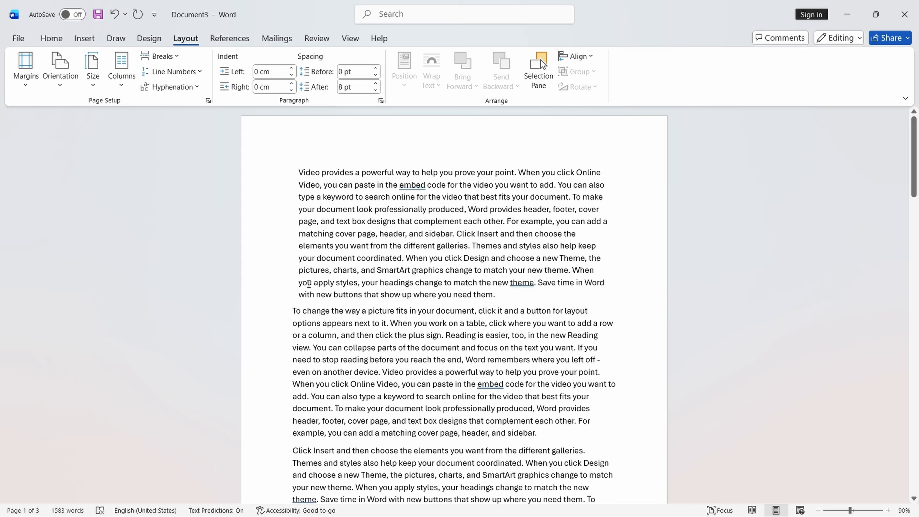
Insert a continuous section break before the second paragraph and show the formatting marks.
{"action": "left_click", "coordinate": [502, 295]}
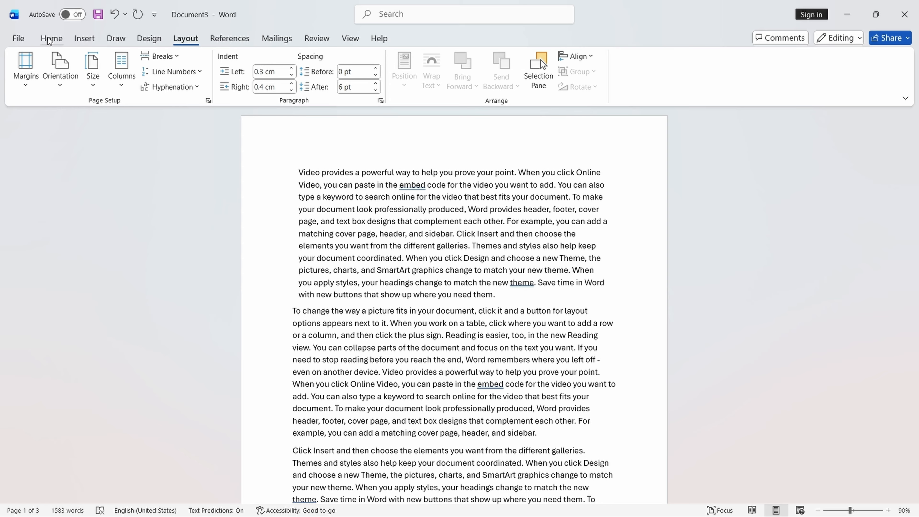
{"action": "left_click", "coordinate": [302, 316]}
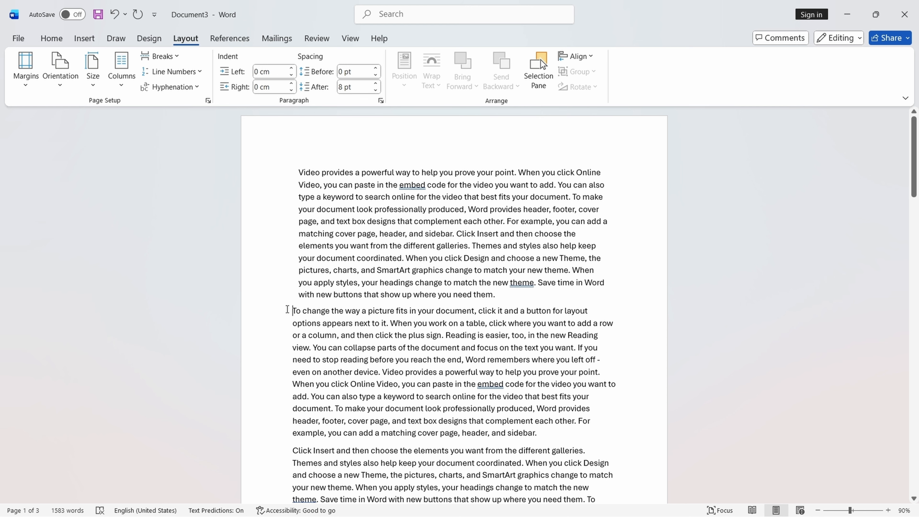
{"action": "left_click", "coordinate": [162, 57]}
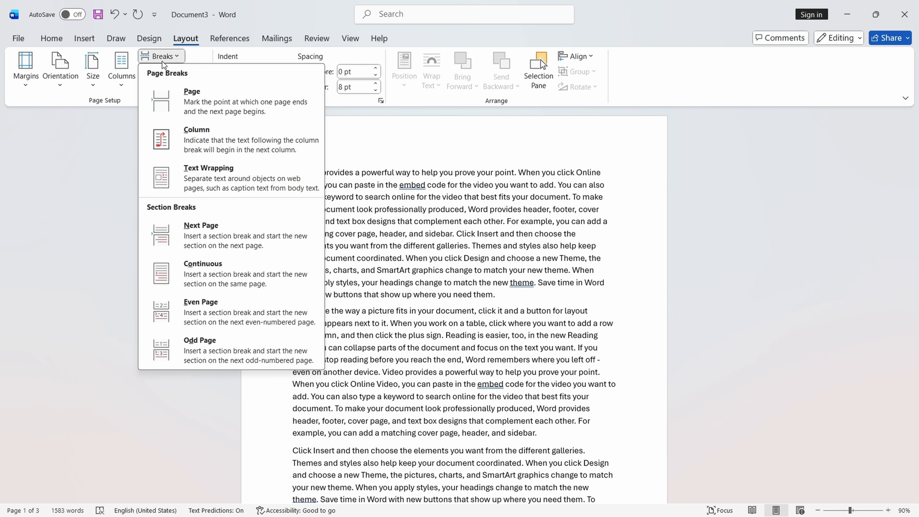
{"action": "left_click", "coordinate": [193, 270]}
{"action": "left_click", "coordinate": [58, 40]}
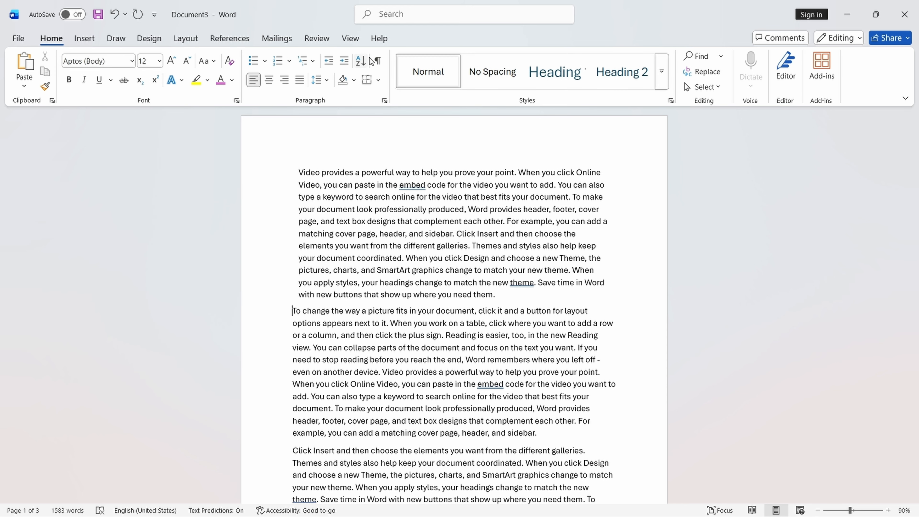
{"action": "left_click", "coordinate": [378, 60]}
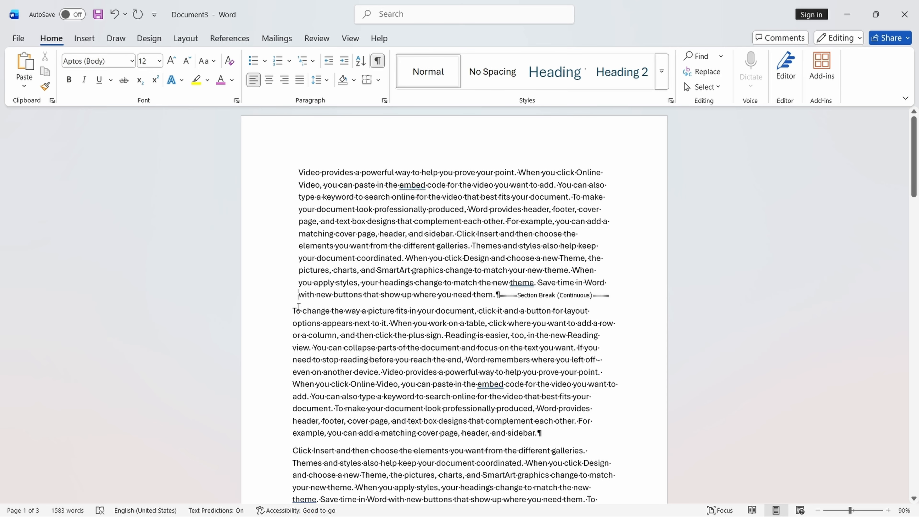
{"action": "left_click", "coordinate": [296, 314]}
{"action": "key", "text": "BackSpace"}
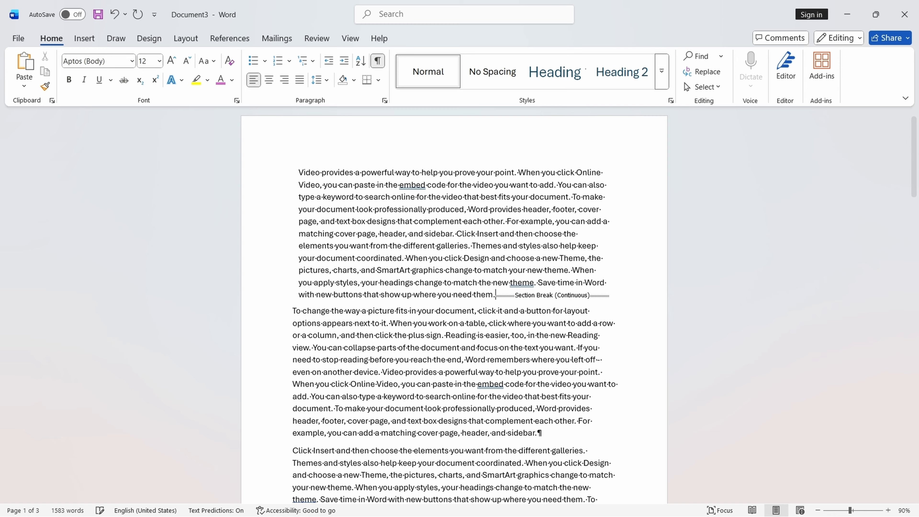
{"action": "key", "text": "ctrl+z"}
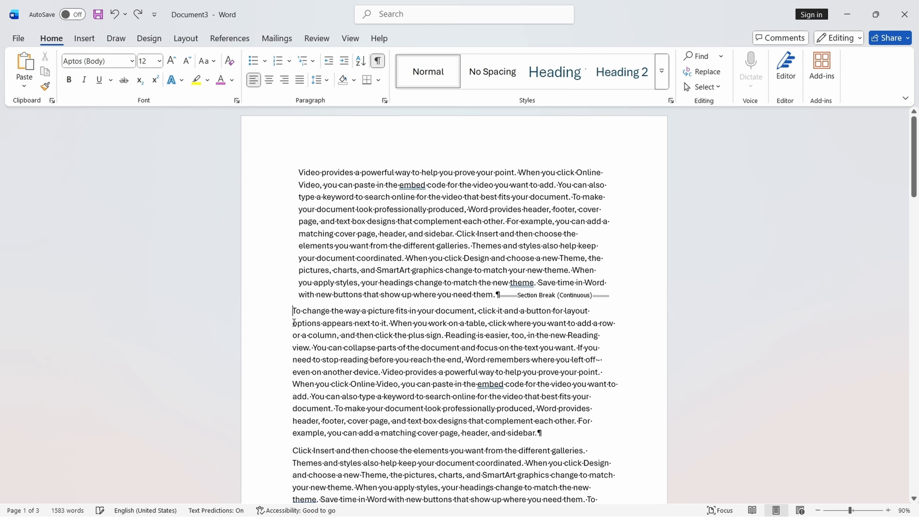
Delete the continuous section break after the first paragraph, keep the two paragraphs separate, and hide the formatting marks.
{"action": "left_click", "coordinate": [499, 296]}
{"action": "key", "text": "Delete"}
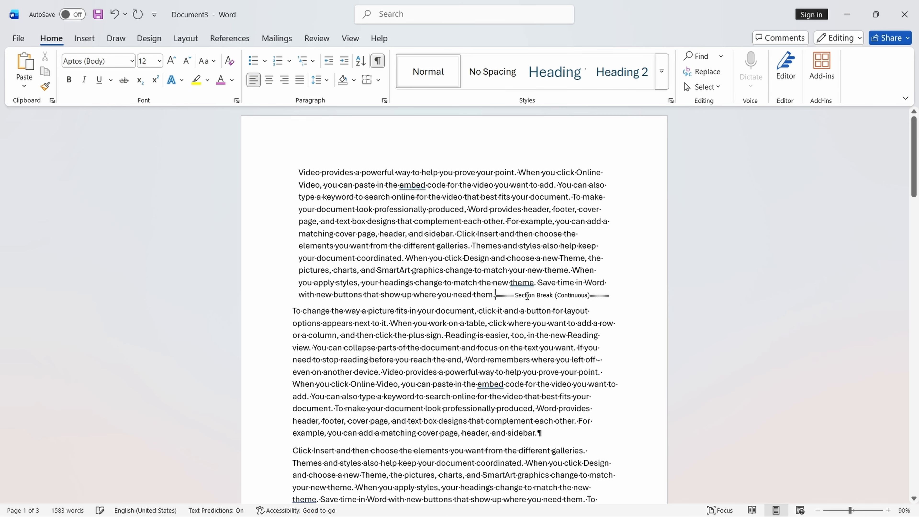
{"action": "key", "text": "Delete"}
{"action": "key", "text": "Return"}
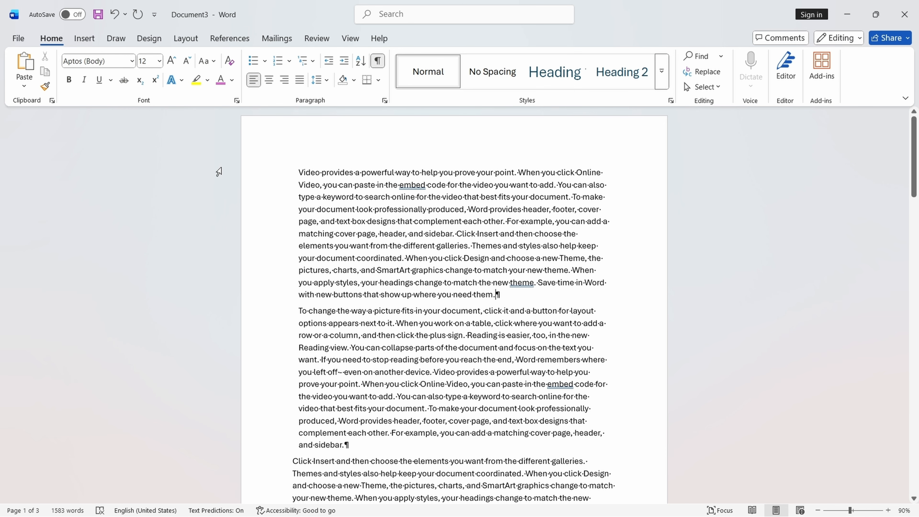
{"action": "left_click", "coordinate": [376, 64]}
Set the top margin to 2.6 cm in the custom margin settings.
{"action": "left_click", "coordinate": [185, 39]}
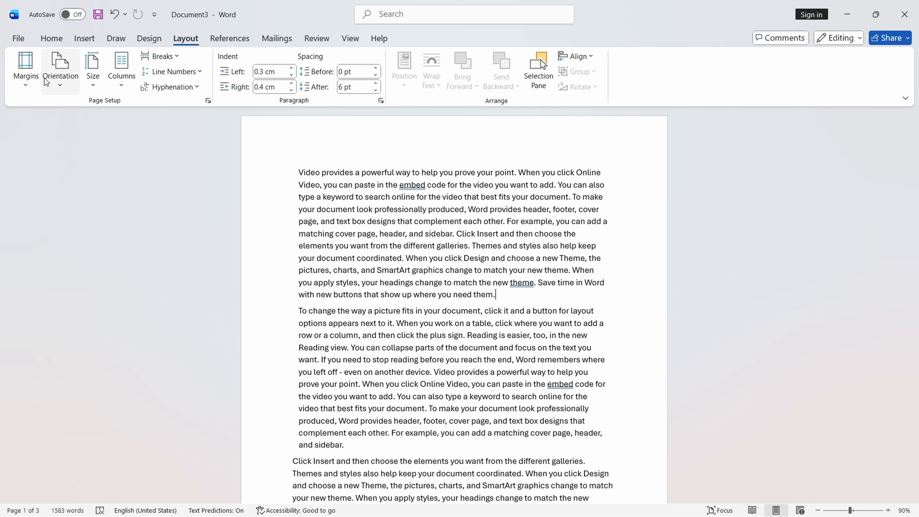
{"action": "left_click", "coordinate": [25, 74]}
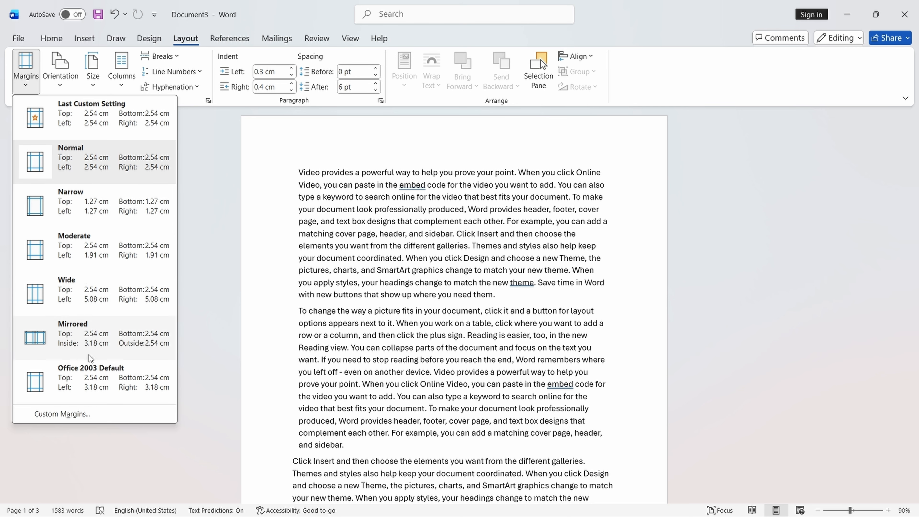
{"action": "left_click", "coordinate": [79, 414]}
{"action": "left_click_drag", "start_coordinate": [528, 111], "coordinate": [220, 131]}
{"action": "left_click", "coordinate": [212, 170]}
{"action": "left_click", "coordinate": [213, 170]}
{"action": "left_click", "coordinate": [213, 170]}
{"action": "left_click", "coordinate": [213, 176]}
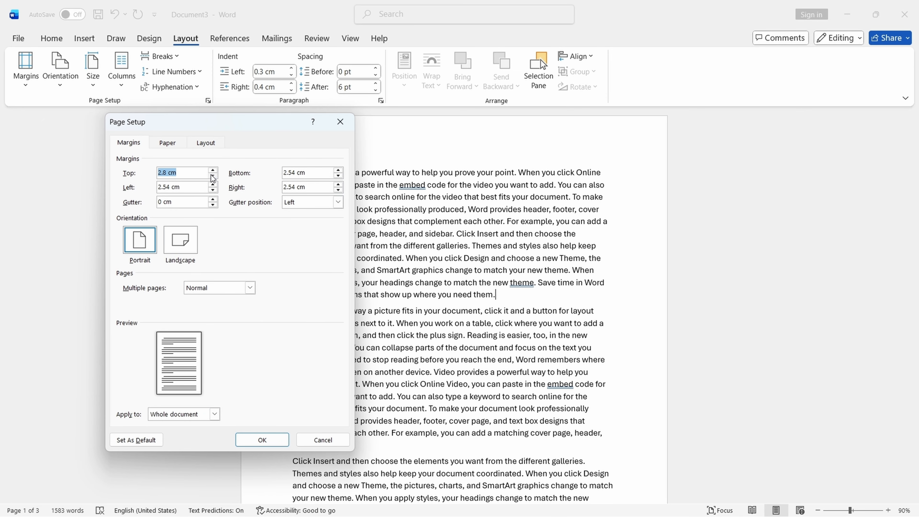
{"action": "left_click", "coordinate": [213, 176]}
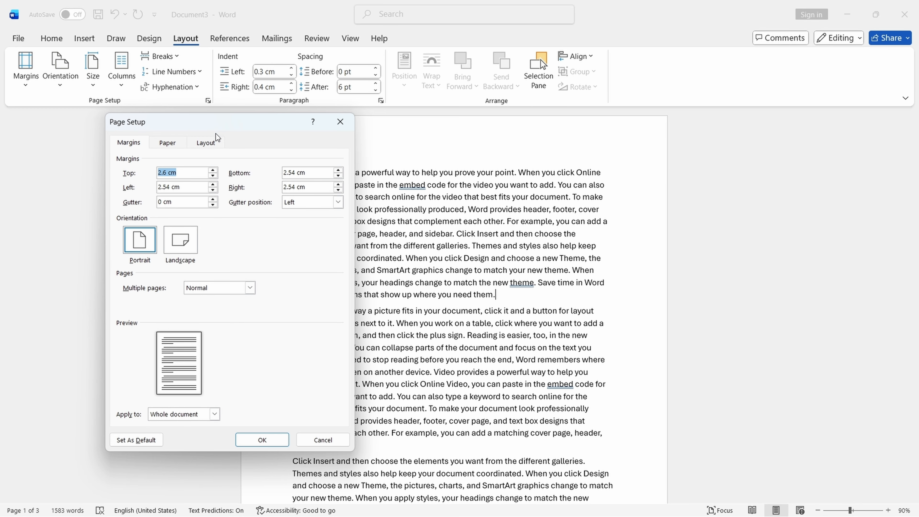
Set a 4.5 cm left gutter for the whole document, apply the page setup, and review the pages.
{"action": "left_click_drag", "start_coordinate": [216, 134], "coordinate": [435, 149]}
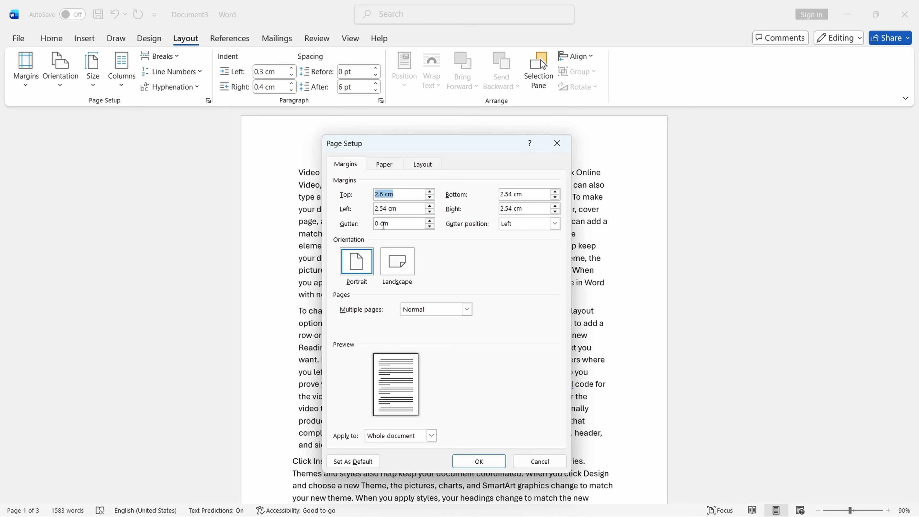
{"action": "left_click_drag", "start_coordinate": [439, 146], "coordinate": [489, 150]}
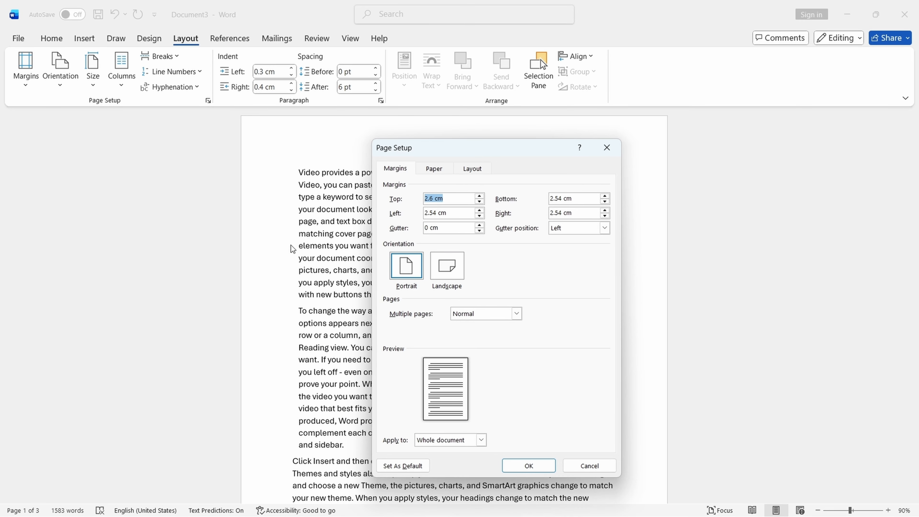
{"action": "left_click_drag", "start_coordinate": [434, 156], "coordinate": [462, 155]}
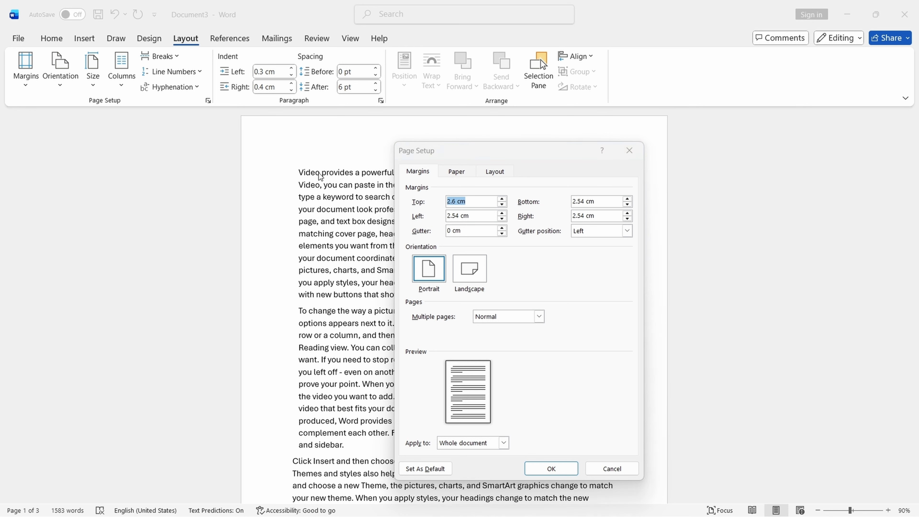
{"action": "left_click", "coordinate": [501, 228]}
{"action": "left_click", "coordinate": [501, 228]}
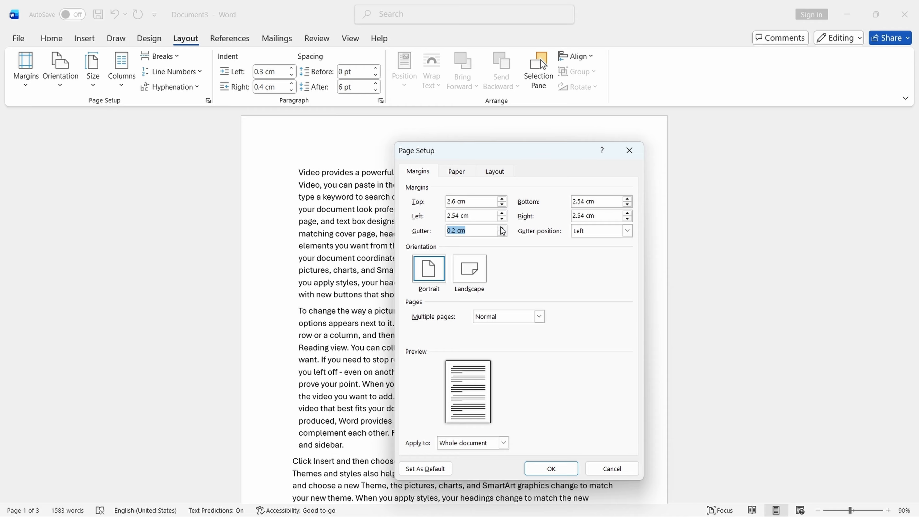
{"action": "left_click", "coordinate": [500, 228]}
{"action": "left_click", "coordinate": [501, 227]}
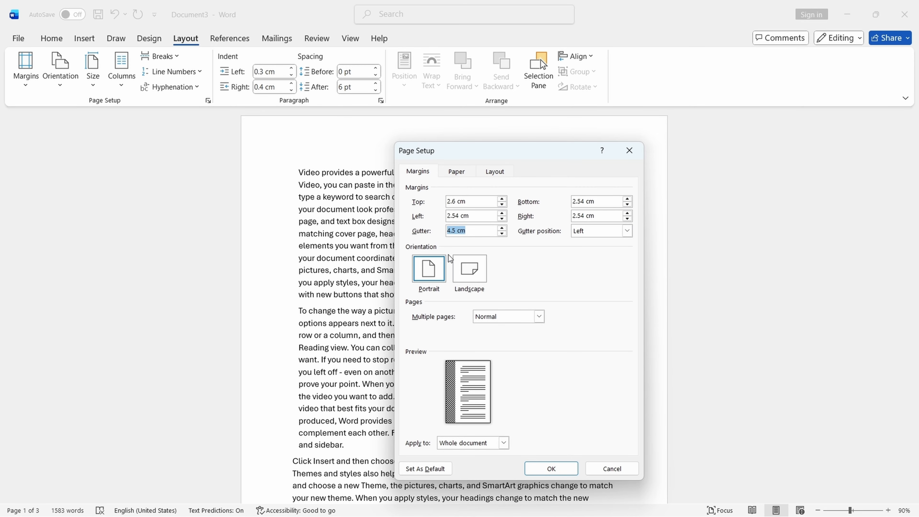
{"action": "left_click", "coordinate": [533, 474]}
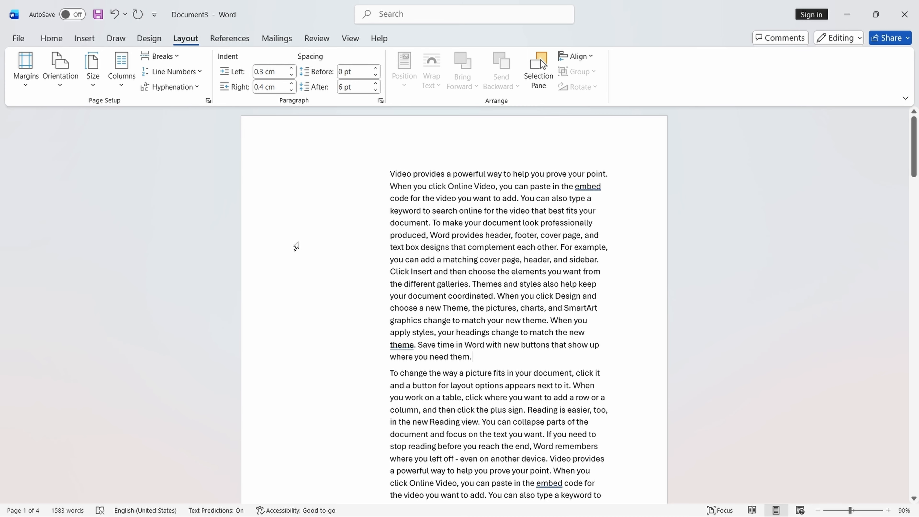
{"action": "scroll", "coordinate": [349, 340], "scroll_direction": "down", "scroll_amount": 4}
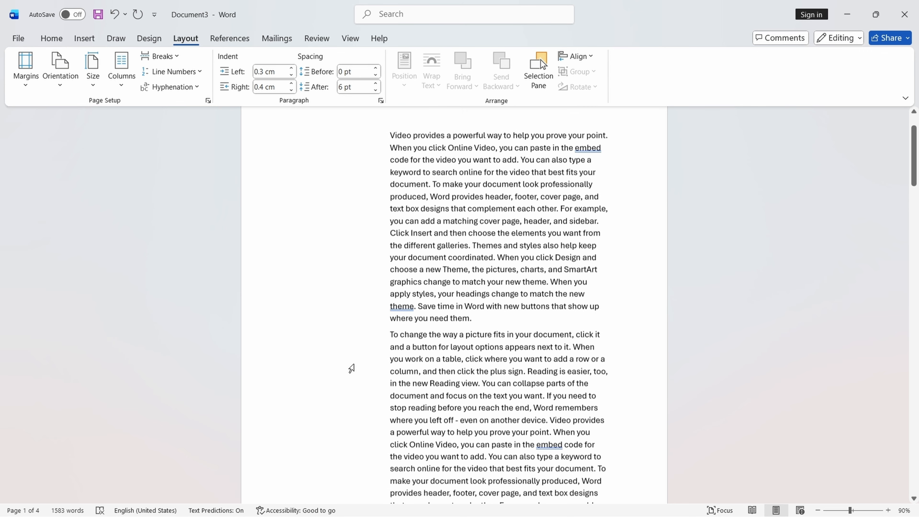
{"action": "scroll", "coordinate": [338, 366], "scroll_direction": "up", "scroll_amount": 4}
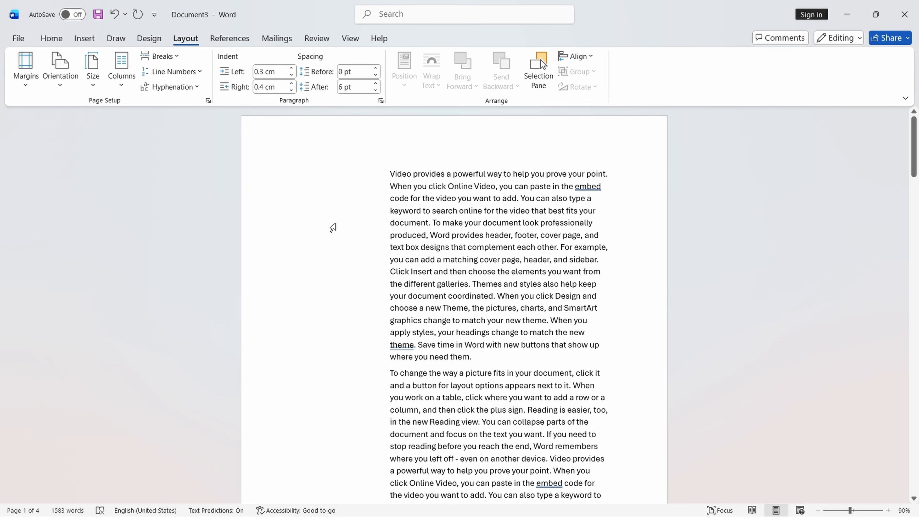
Undo the last page setup change to the gutter and top margin.
{"action": "key", "text": "ctrl+z"}
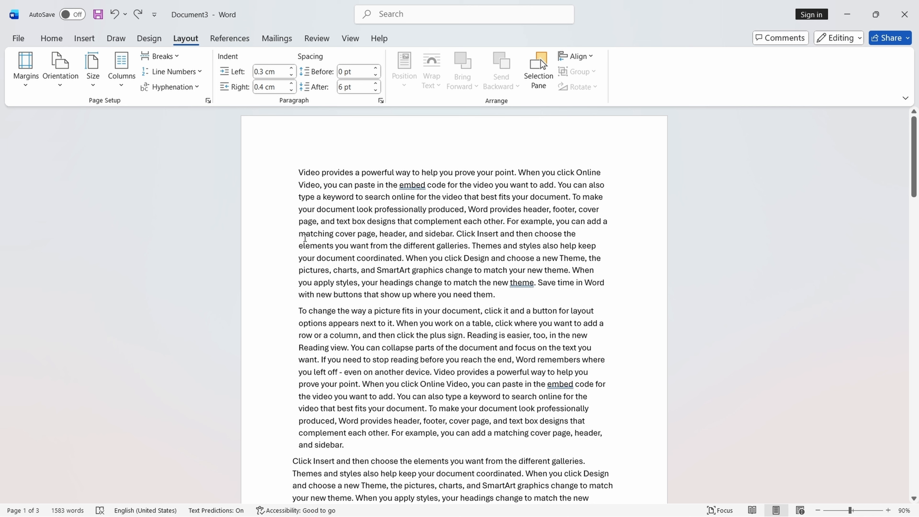
{"action": "left_click", "coordinate": [281, 221]}
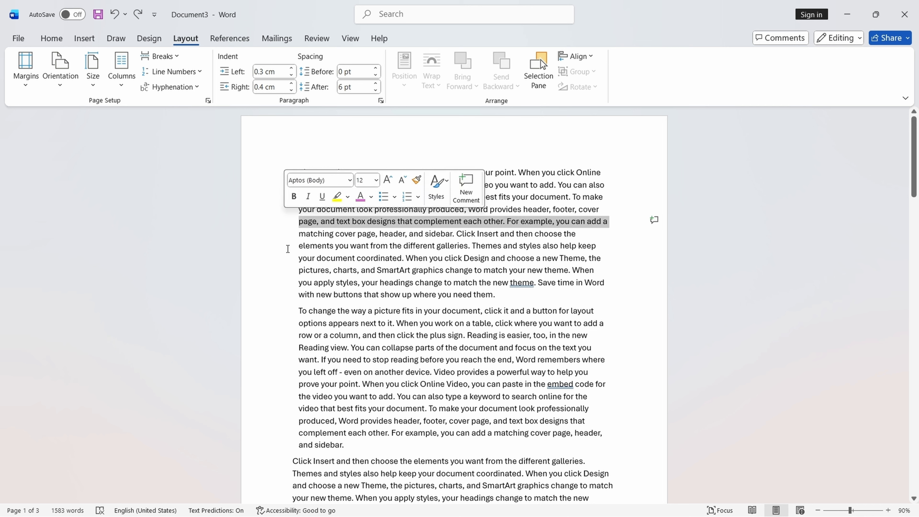
{"action": "left_click", "coordinate": [289, 255]}
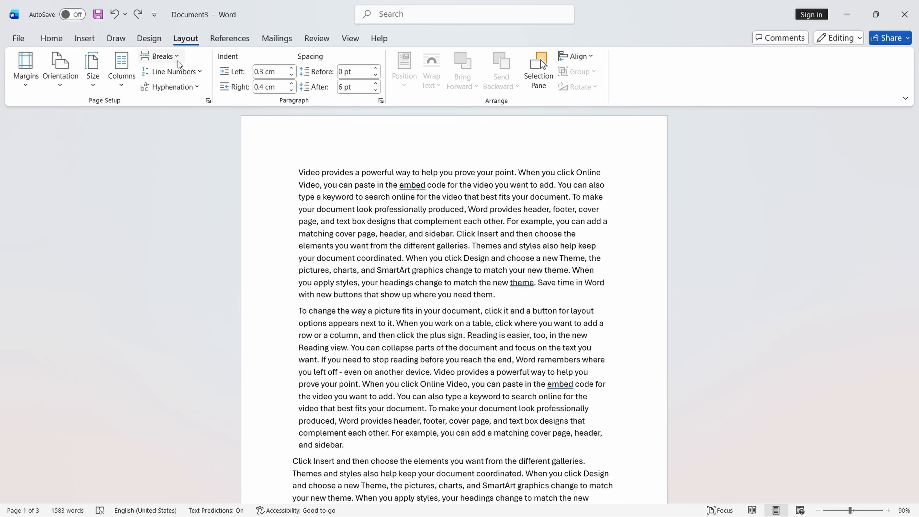
Set the gutter to 3.5 cm in the custom margin settings and show the gutter position options.
{"action": "left_click", "coordinate": [25, 71]}
{"action": "left_click", "coordinate": [98, 413]}
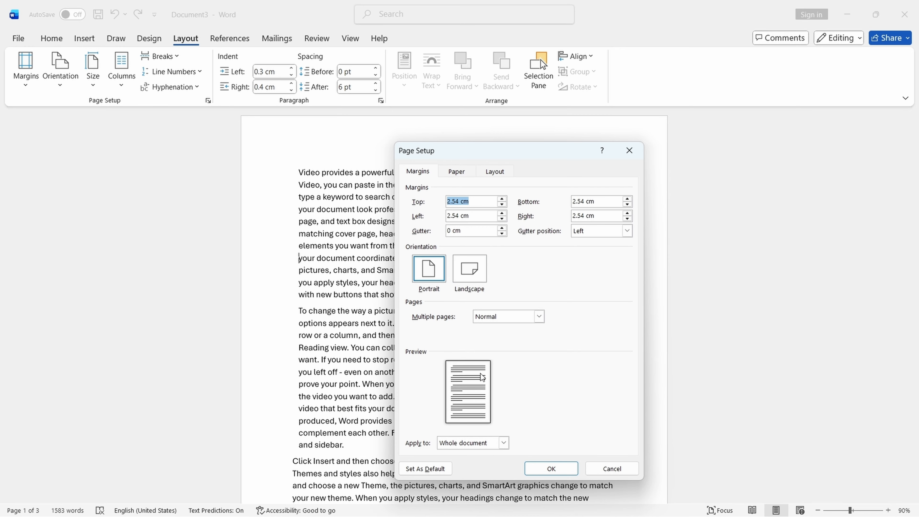
{"action": "left_click", "coordinate": [502, 228]}
{"action": "left_click", "coordinate": [503, 228]}
{"action": "left_click", "coordinate": [504, 228]}
{"action": "left_click", "coordinate": [503, 228]}
{"action": "double_click", "coordinate": [503, 228]}
{"action": "left_click", "coordinate": [503, 229]}
{"action": "left_click", "coordinate": [504, 229]}
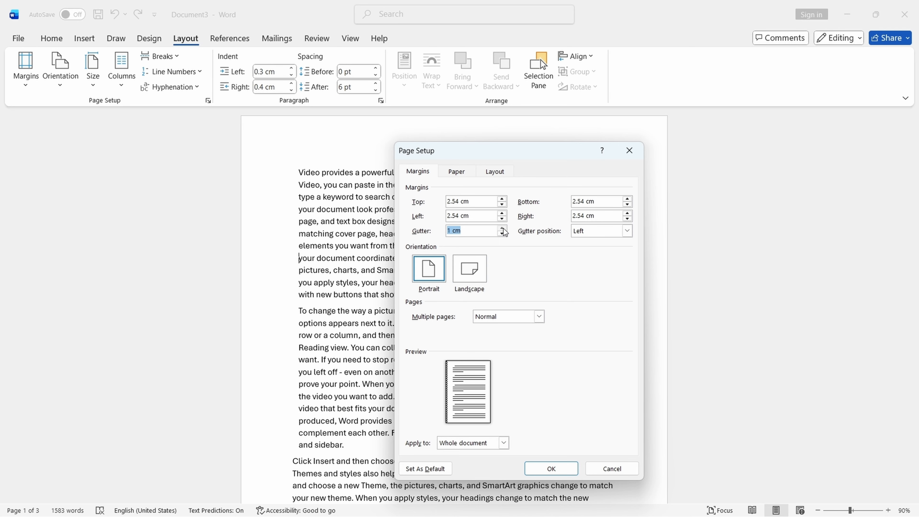
{"action": "left_click", "coordinate": [503, 229]}
{"action": "left_click", "coordinate": [503, 228]}
{"action": "double_click", "coordinate": [503, 228]}
{"action": "double_click", "coordinate": [503, 228]}
{"action": "left_click", "coordinate": [503, 229]}
{"action": "double_click", "coordinate": [503, 229]}
{"action": "left_click", "coordinate": [503, 228]}
{"action": "double_click", "coordinate": [503, 228]}
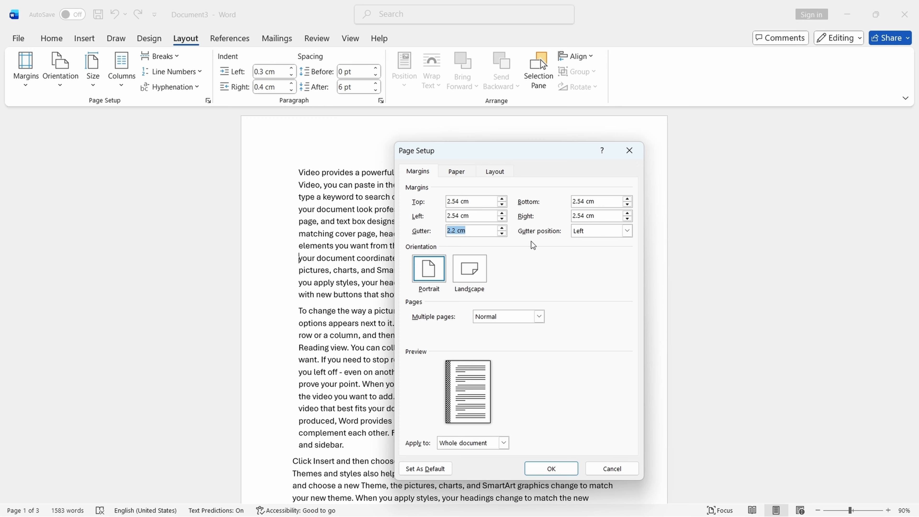
{"action": "triple_click", "coordinate": [502, 228]}
{"action": "triple_click", "coordinate": [502, 228]}
{"action": "triple_click", "coordinate": [502, 228]}
{"action": "triple_click", "coordinate": [501, 228]}
{"action": "left_click", "coordinate": [626, 232]}
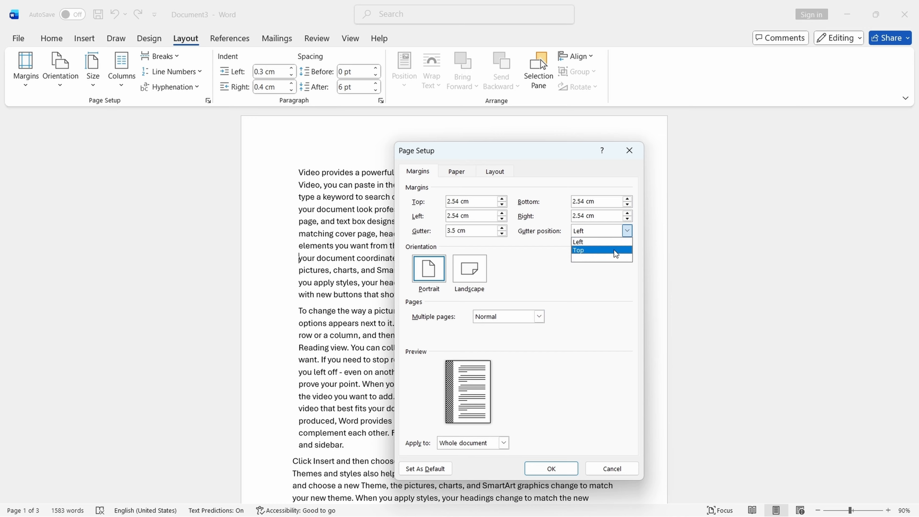
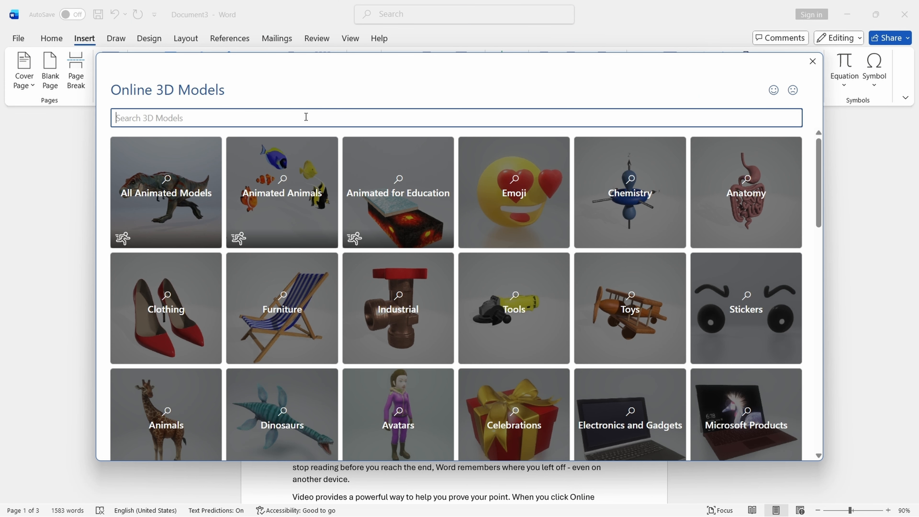
Search the online 3D models for "book" and insert the open book model.
{"action": "type", "text": "book"}
{"action": "key", "text": "Return"}
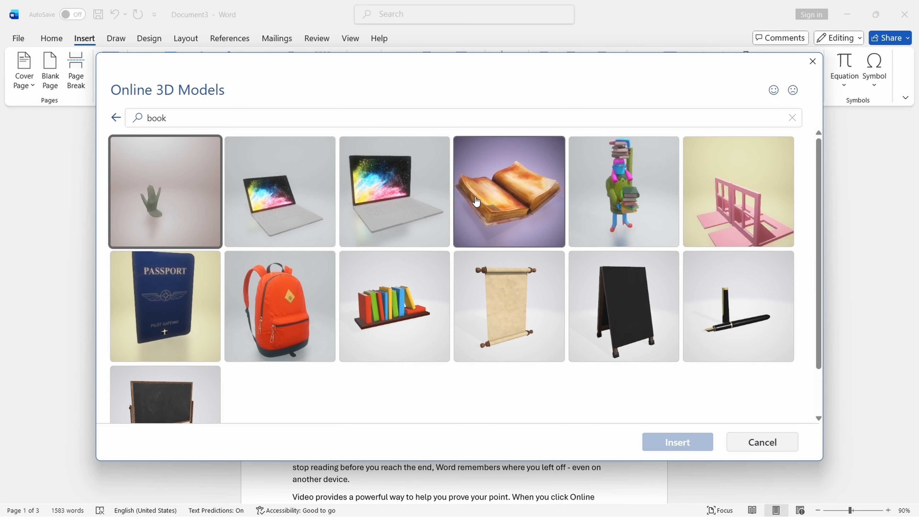
{"action": "left_click", "coordinate": [481, 203]}
{"action": "left_click", "coordinate": [651, 441]}
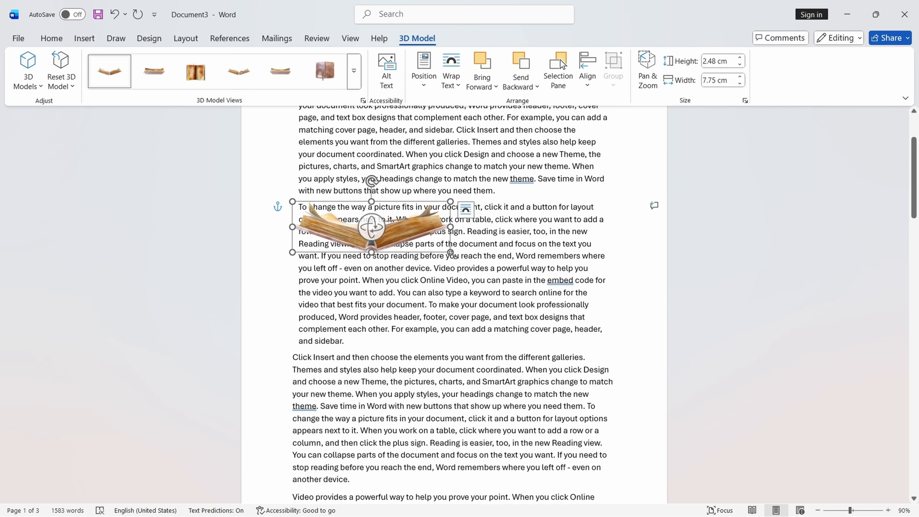
Enlarge the book model over the second paragraph and rotate it so its open pages face forward.
{"action": "left_click_drag", "start_coordinate": [452, 255], "coordinate": [452, 331]}
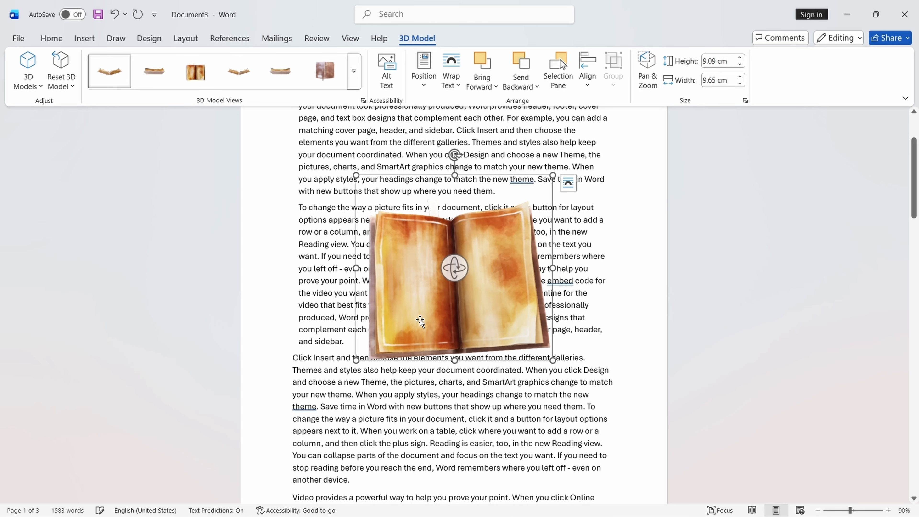
{"action": "mouse_move", "coordinate": [454, 268]}
{"action": "left_mouse_down"}
{"action": "mouse_move", "coordinate": [467, 263]}
{"action": "mouse_move", "coordinate": [432, 270]}
{"action": "mouse_move", "coordinate": [521, 250]}
{"action": "mouse_move", "coordinate": [455, 315]}
{"action": "mouse_move", "coordinate": [580, 437]}
{"action": "mouse_move", "coordinate": [760, 452]}
{"action": "mouse_move", "coordinate": [677, 228]}
{"action": "mouse_move", "coordinate": [187, 342]}
{"action": "mouse_move", "coordinate": [268, 306]}
{"action": "mouse_move", "coordinate": [430, 283]}
{"action": "mouse_move", "coordinate": [407, 293]}
{"action": "mouse_move", "coordinate": [452, 275]}
{"action": "left_mouse_up"}
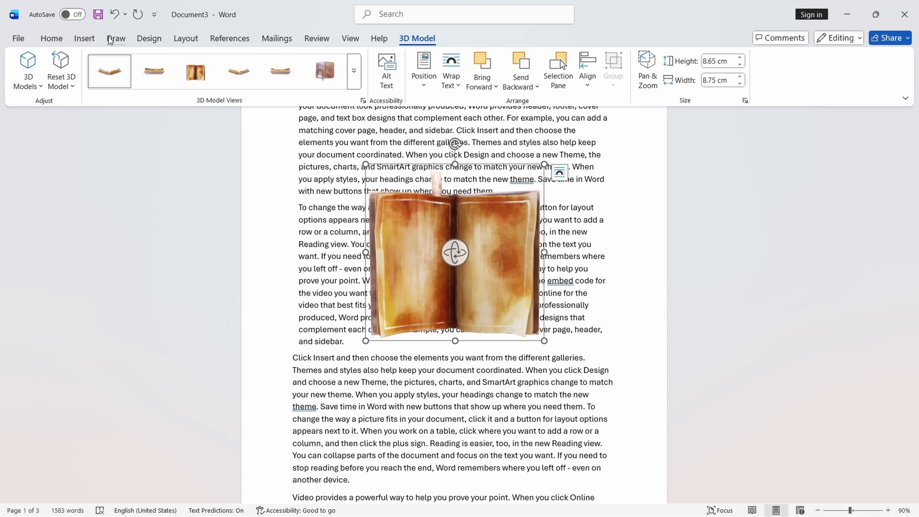
{"action": "left_click", "coordinate": [263, 232]}
Preview the Book fold option for multiple pages in the custom margin settings, and close them without applying it.
{"action": "left_click", "coordinate": [185, 38]}
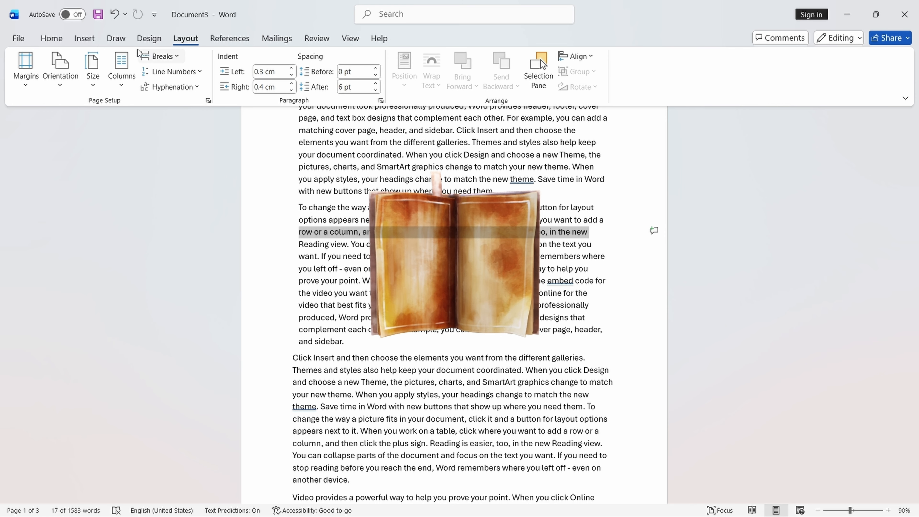
{"action": "left_click", "coordinate": [26, 69]}
{"action": "left_click", "coordinate": [83, 412]}
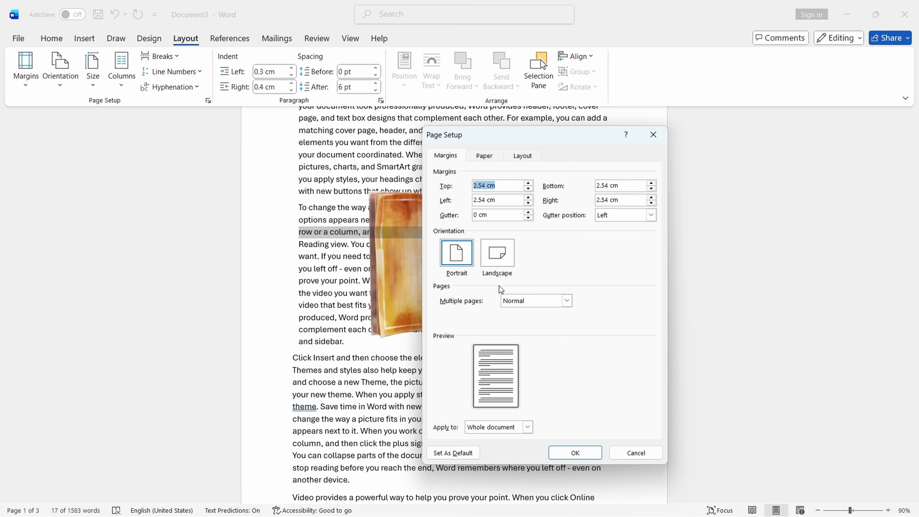
{"action": "left_click", "coordinate": [567, 300]}
{"action": "left_click", "coordinate": [532, 339]}
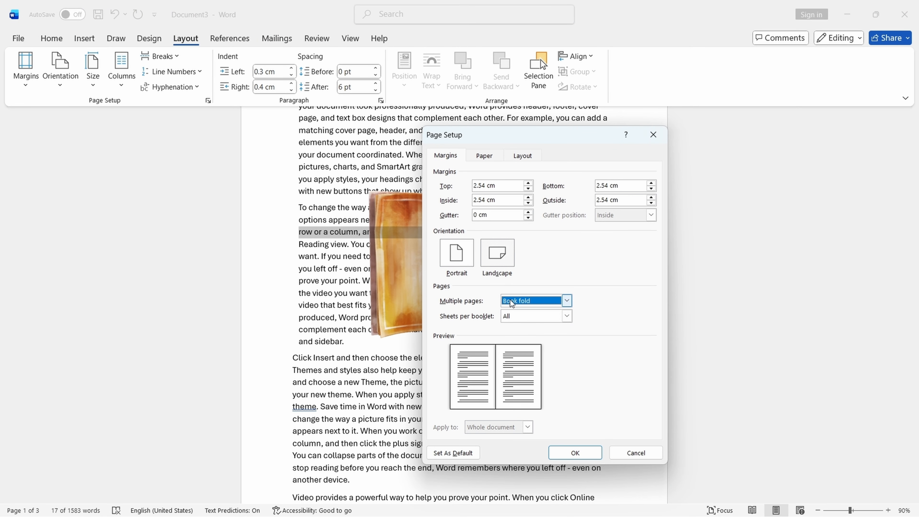
{"action": "left_click_drag", "start_coordinate": [539, 129], "coordinate": [722, 126]}
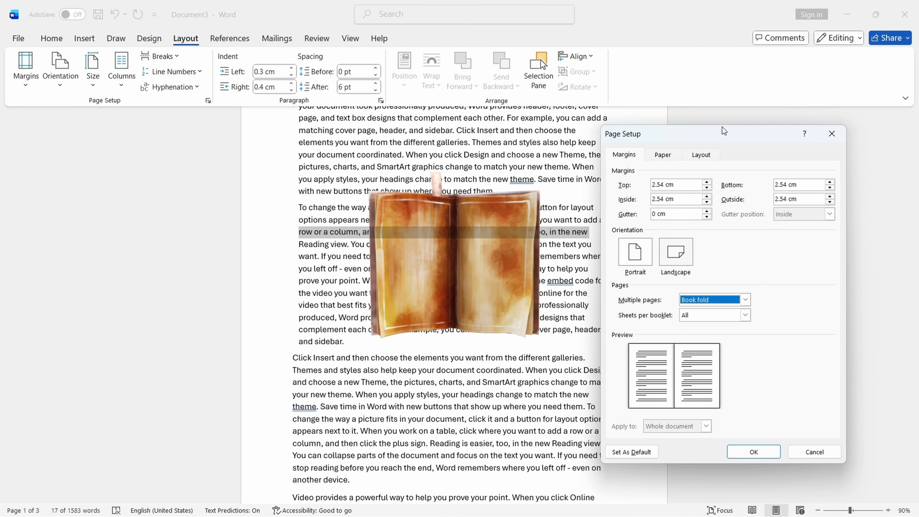
{"action": "left_click", "coordinate": [832, 134]}
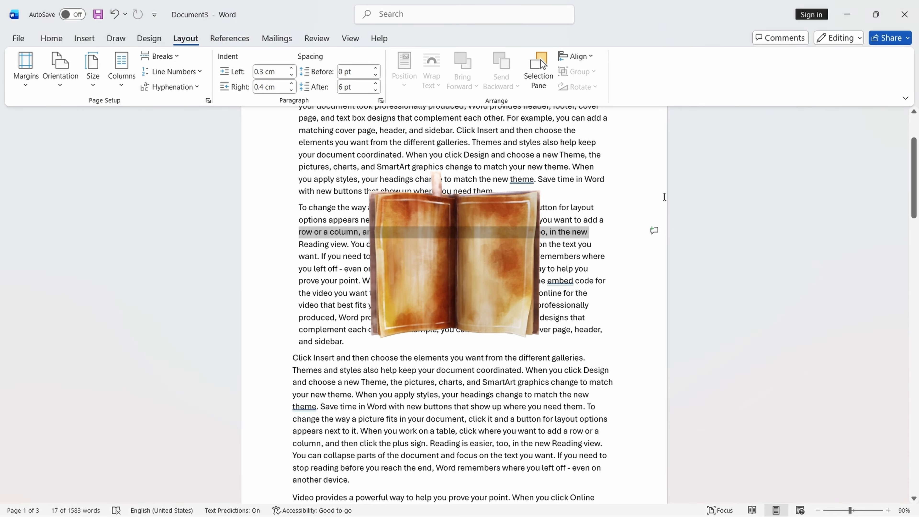
Rotate the 3D book model repeatedly to show its cover, spine and open pages, and delete it from the document.
{"action": "left_click", "coordinate": [466, 270]}
{"action": "left_click_drag", "start_coordinate": [455, 252], "coordinate": [496, 206]}
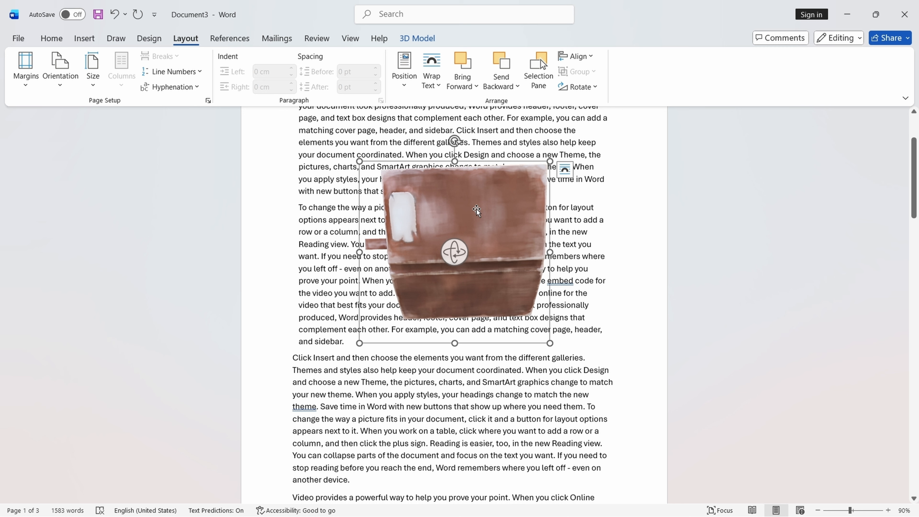
{"action": "left_click_drag", "start_coordinate": [476, 208], "coordinate": [468, 230]}
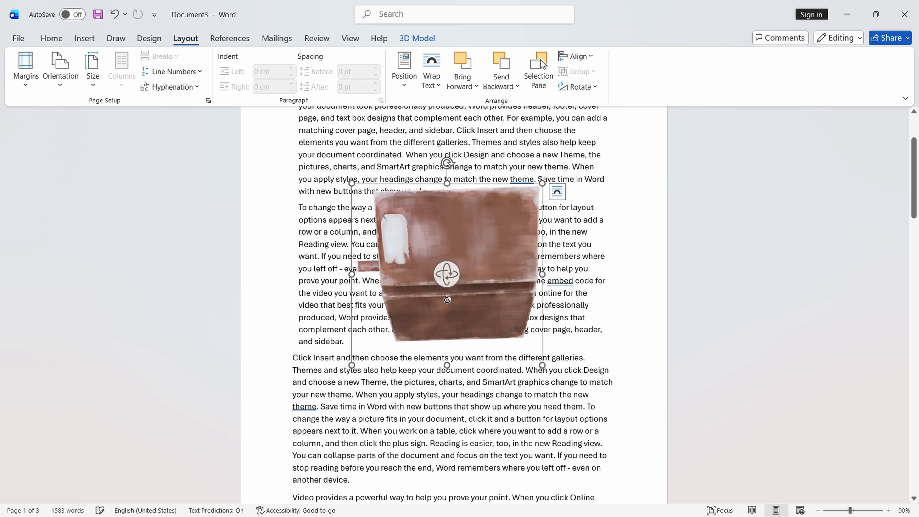
{"action": "left_click_drag", "start_coordinate": [447, 299], "coordinate": [379, 244]}
{"action": "left_click_drag", "start_coordinate": [446, 271], "coordinate": [417, 449]}
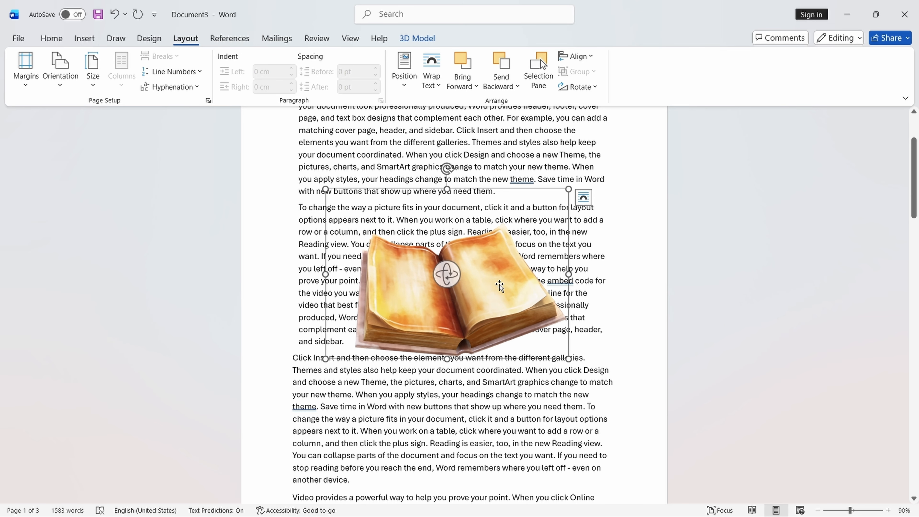
{"action": "left_click_drag", "start_coordinate": [438, 281], "coordinate": [438, 125]}
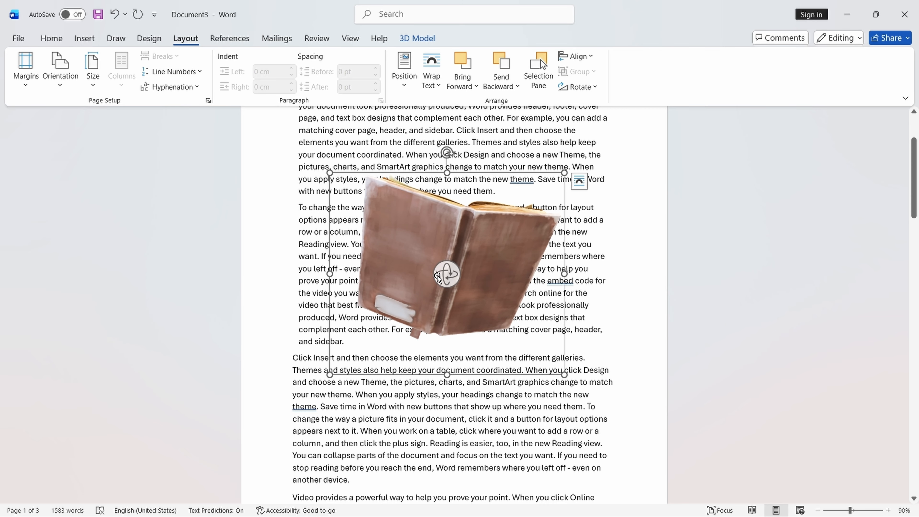
{"action": "left_click_drag", "start_coordinate": [437, 276], "coordinate": [417, 424]}
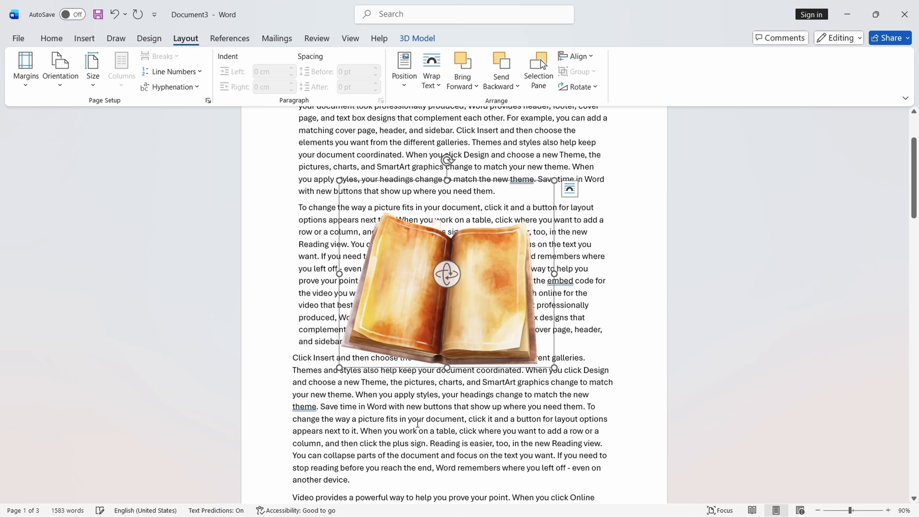
{"action": "left_click_drag", "start_coordinate": [448, 279], "coordinate": [405, 240]}
{"action": "left_click_drag", "start_coordinate": [439, 279], "coordinate": [510, 250]}
{"action": "left_click_drag", "start_coordinate": [448, 276], "coordinate": [410, 282]}
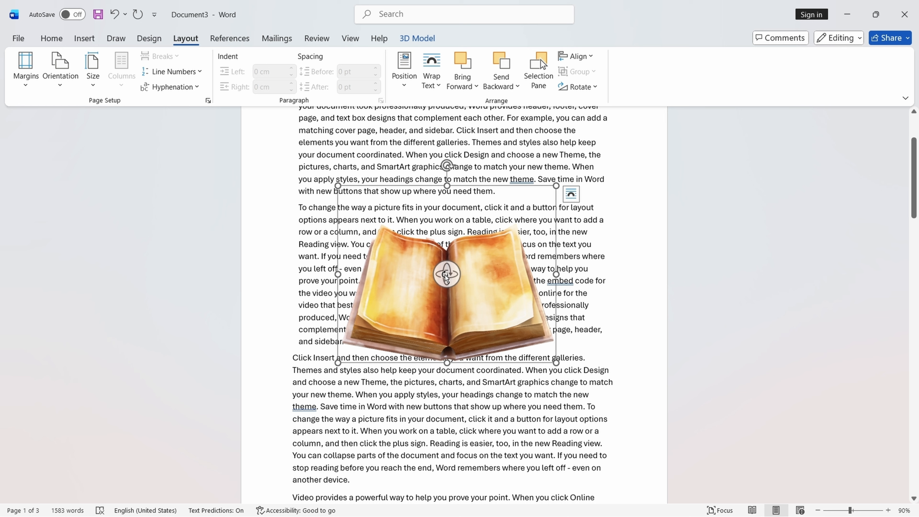
{"action": "left_click_drag", "start_coordinate": [444, 275], "coordinate": [470, 123]}
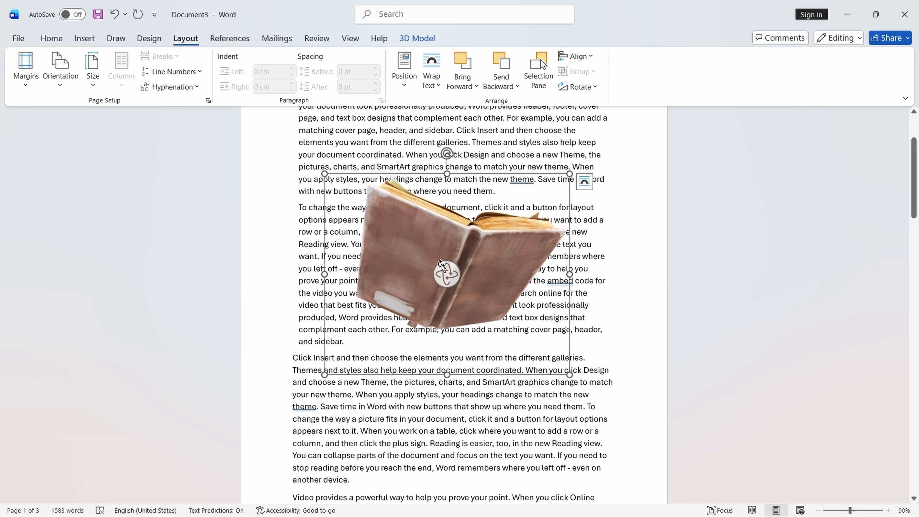
{"action": "left_click_drag", "start_coordinate": [441, 266], "coordinate": [405, 218]}
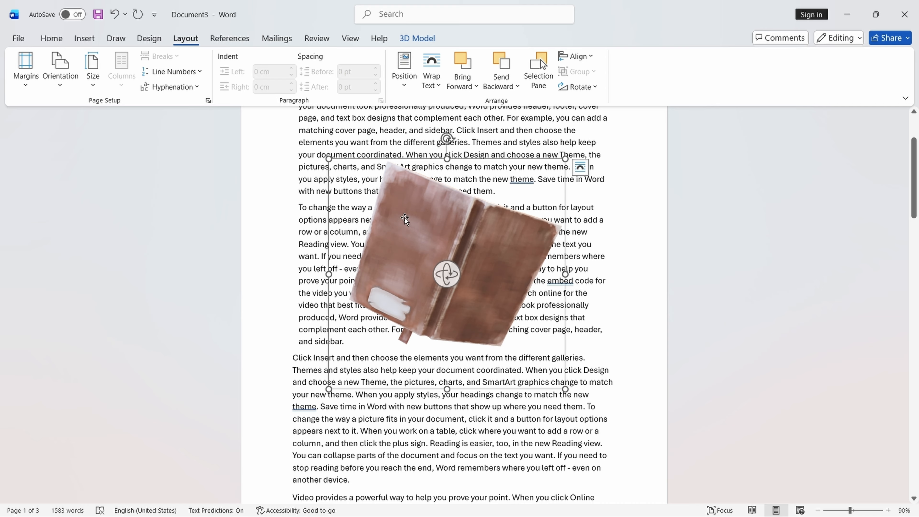
{"action": "left_click_drag", "start_coordinate": [446, 273], "coordinate": [391, 227]}
{"action": "left_click_drag", "start_coordinate": [459, 282], "coordinate": [449, 398]}
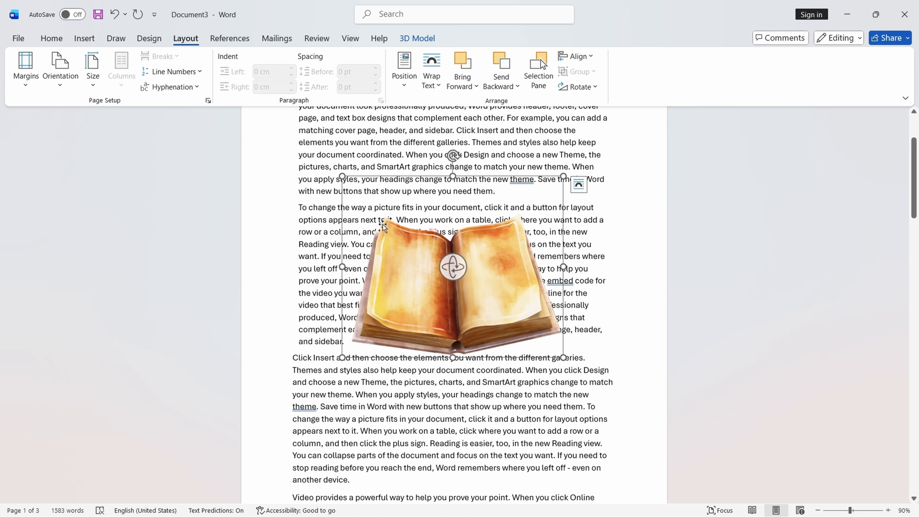
{"action": "left_click_drag", "start_coordinate": [451, 252], "coordinate": [517, 267]}
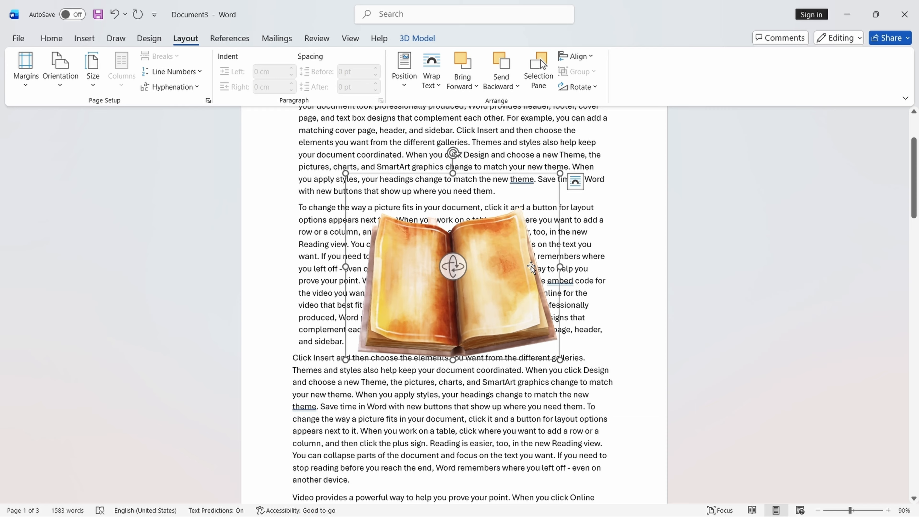
{"action": "left_click_drag", "start_coordinate": [457, 274], "coordinate": [445, 217]}
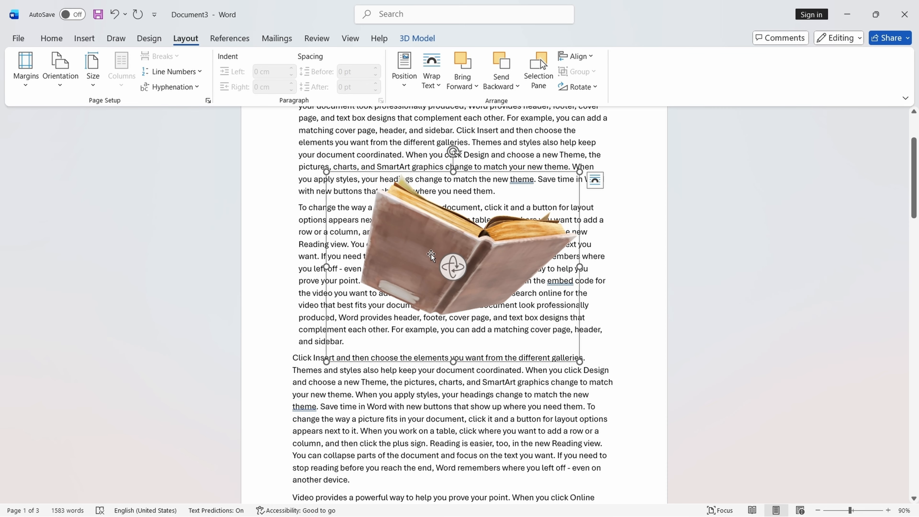
{"action": "left_click_drag", "start_coordinate": [453, 270], "coordinate": [429, 388]}
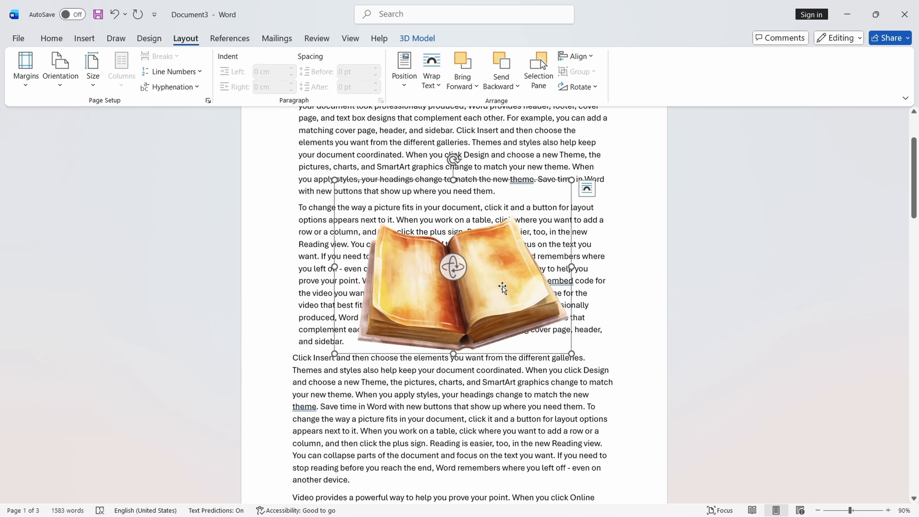
{"action": "left_click_drag", "start_coordinate": [459, 271], "coordinate": [448, 235]}
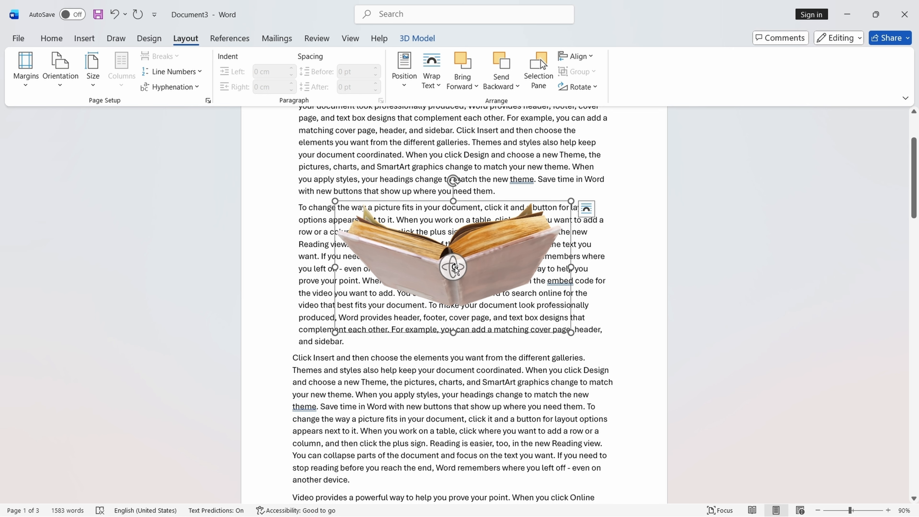
{"action": "left_click_drag", "start_coordinate": [455, 271], "coordinate": [461, 272]}
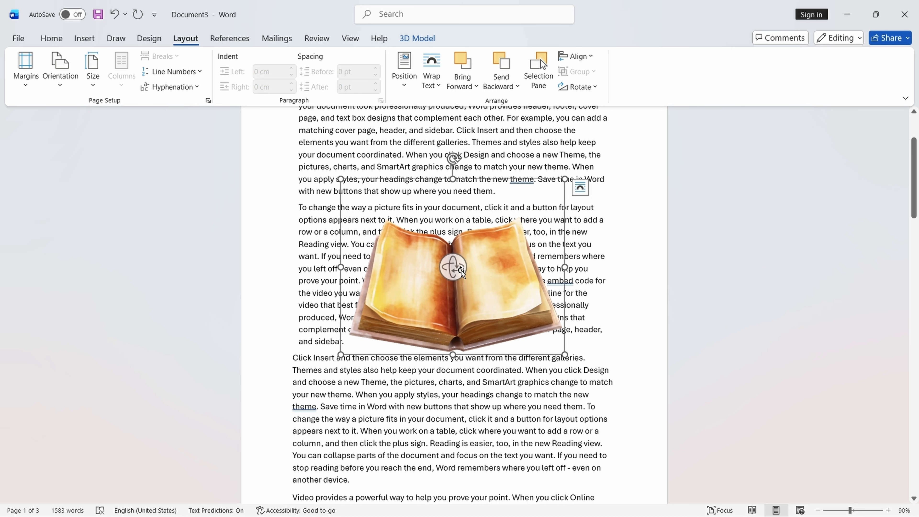
{"action": "key", "text": "Delete"}
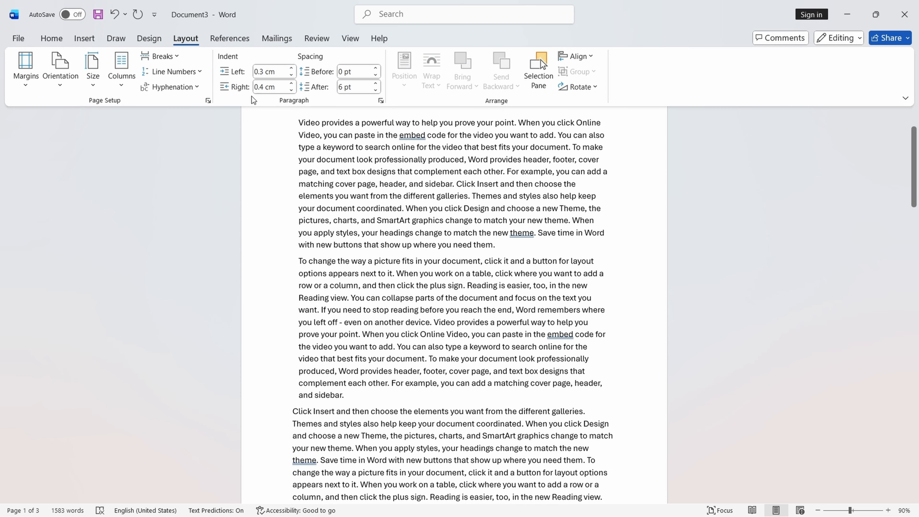
Open the custom margin settings and set multiple pages to Book fold.
{"action": "left_click", "coordinate": [25, 69]}
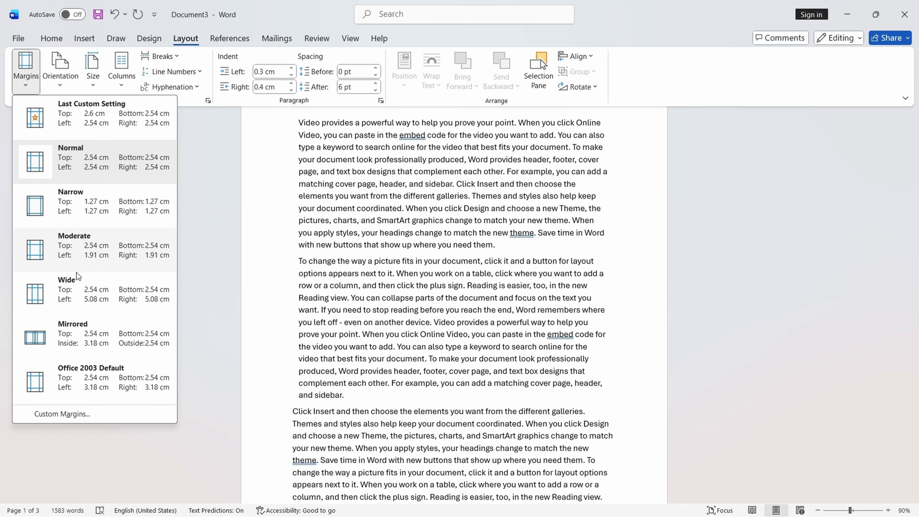
{"action": "left_click", "coordinate": [61, 414]}
{"action": "left_click_drag", "start_coordinate": [682, 142], "coordinate": [521, 112]}
{"action": "left_click", "coordinate": [585, 270]}
{"action": "left_click", "coordinate": [545, 307]}
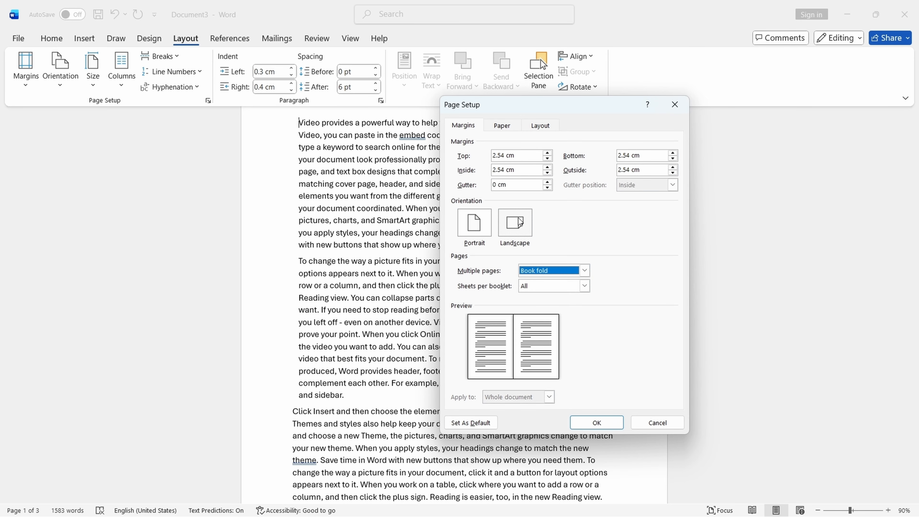
Set the gutter to 1.8 cm and look through the sheets per booklet options, keeping All.
{"action": "left_click", "coordinate": [548, 183]}
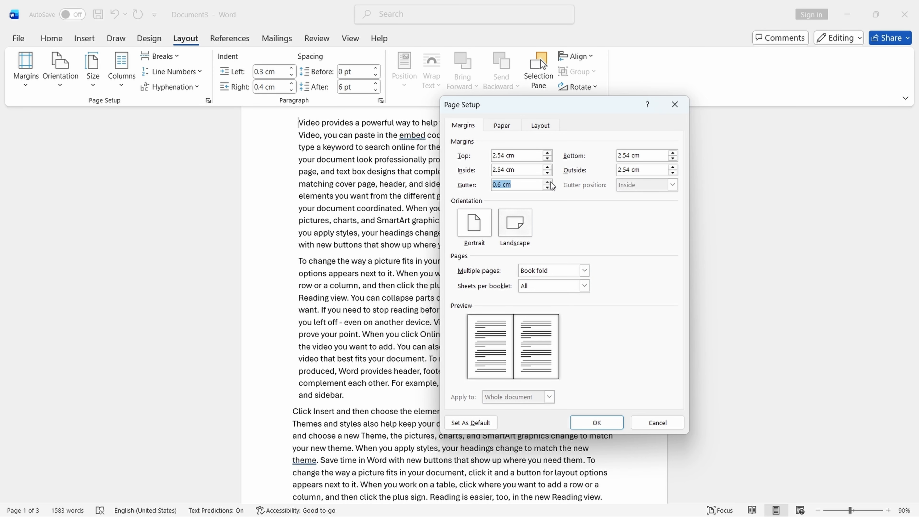
{"action": "left_click_drag", "start_coordinate": [550, 183], "coordinate": [548, 191]}
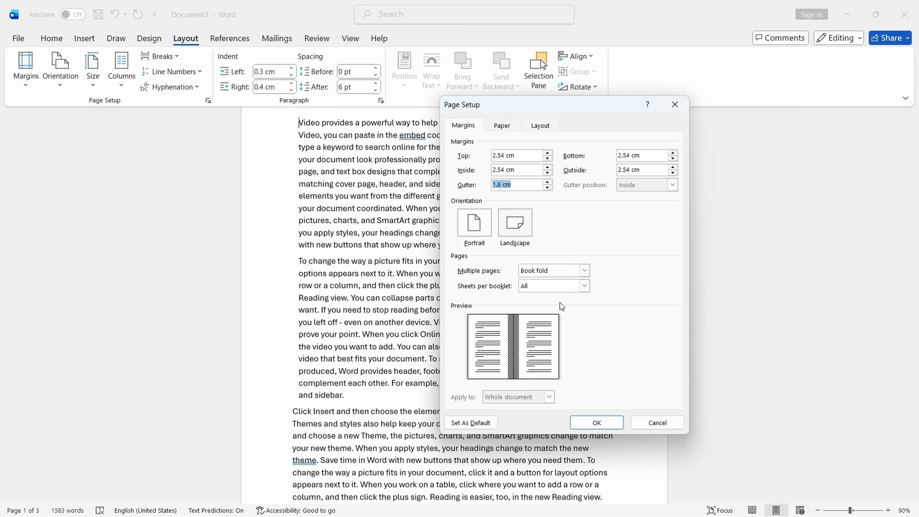
{"action": "left_click", "coordinate": [581, 286]}
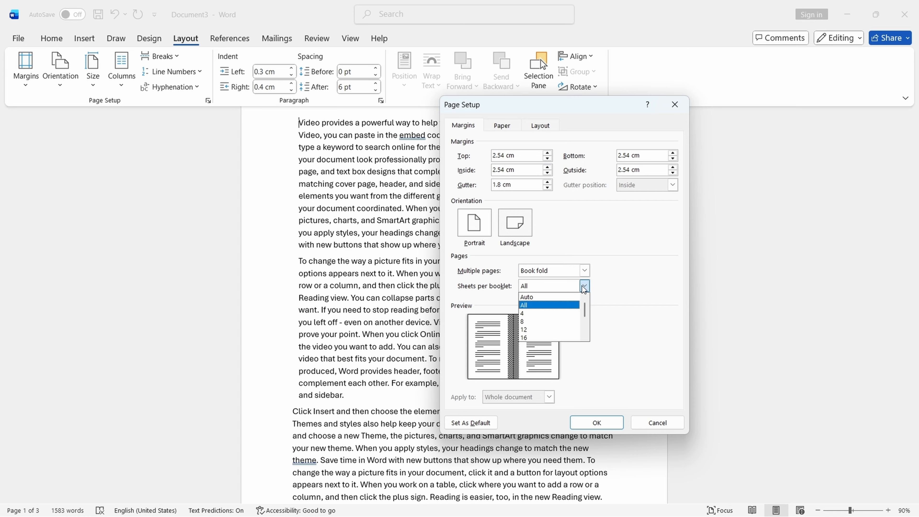
{"action": "left_click", "coordinate": [584, 277]}
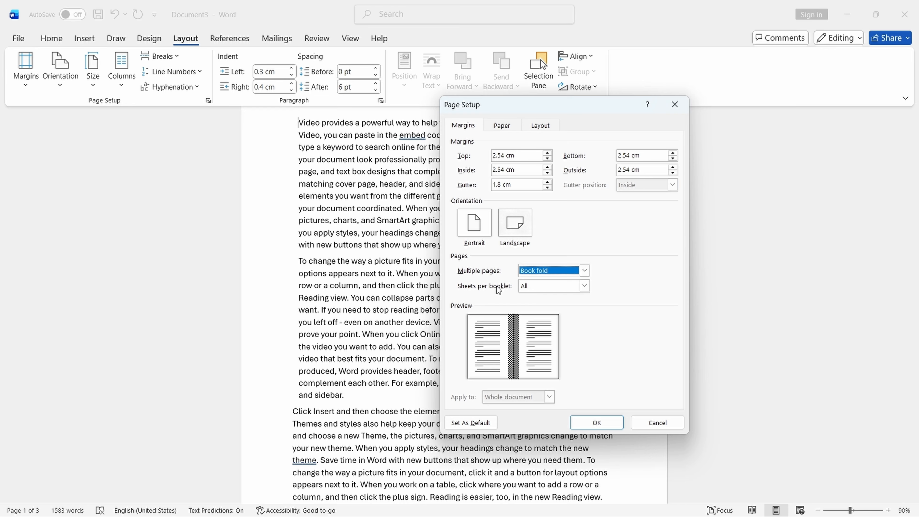
Show the paper size and paper source settings and move the Page Setup dialog over the middle of the document.
{"action": "left_click", "coordinate": [500, 127]}
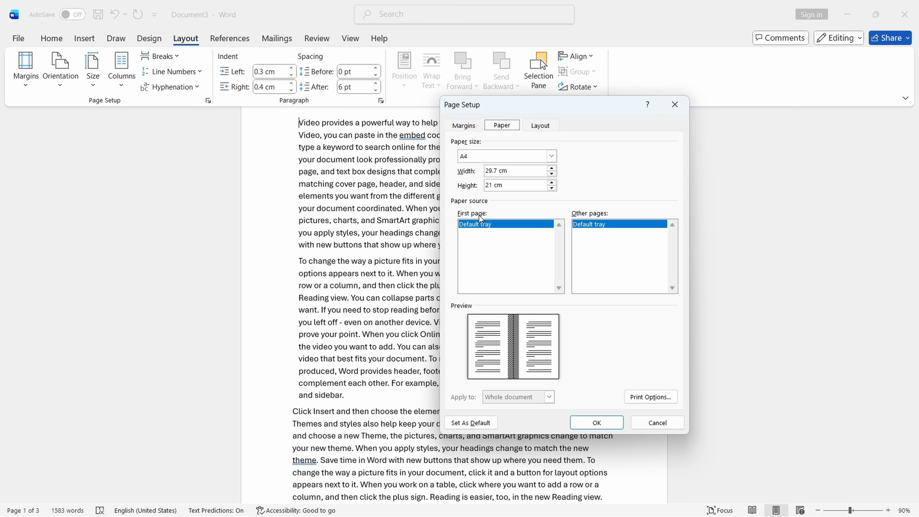
{"action": "left_click_drag", "start_coordinate": [589, 108], "coordinate": [518, 118]}
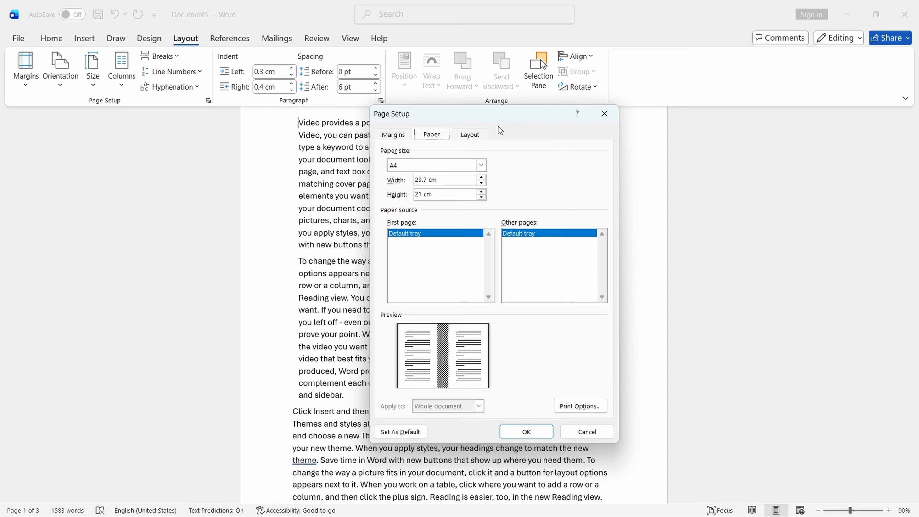
{"action": "left_click_drag", "start_coordinate": [499, 122], "coordinate": [474, 112]}
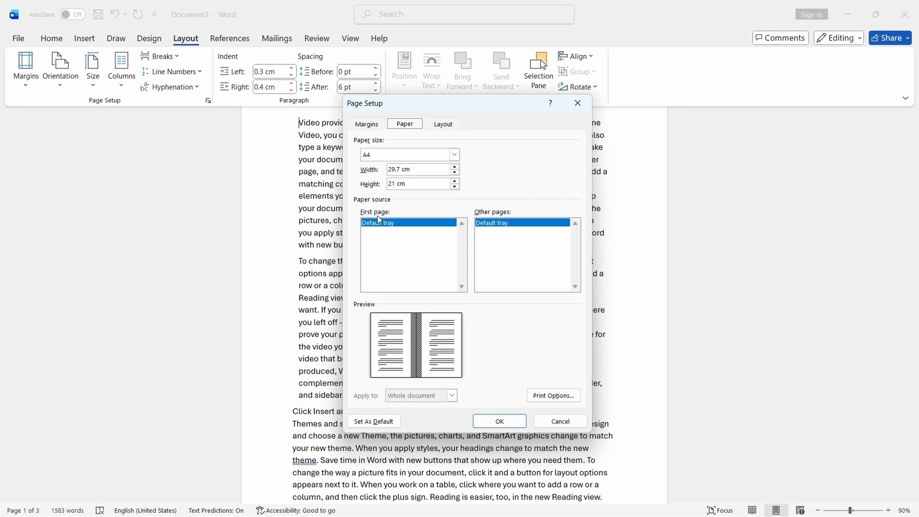
{"action": "left_click_drag", "start_coordinate": [505, 107], "coordinate": [479, 127]}
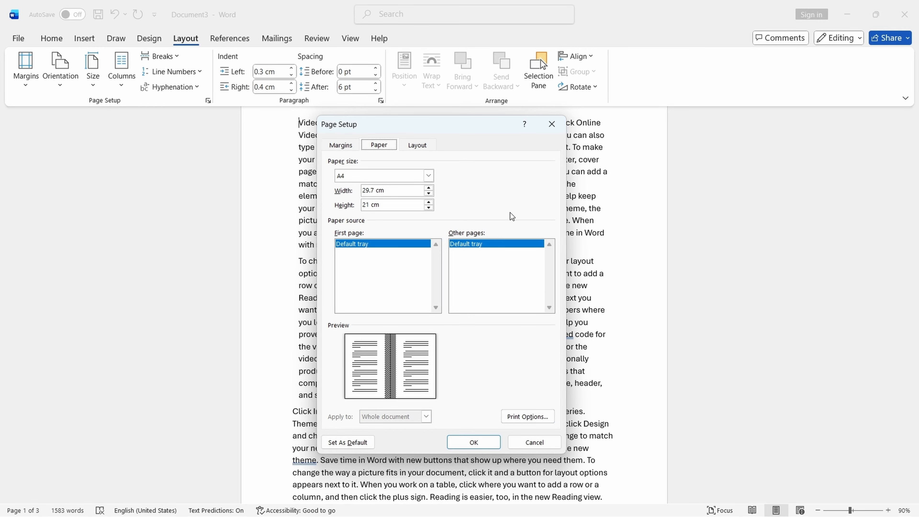
Switch to the Brave browser, search Google for "printervwith multiple tray" and show the image results.
{"action": "mouse_move", "coordinate": [582, 513]}
{"action": "left_click", "coordinate": [187, 495]}
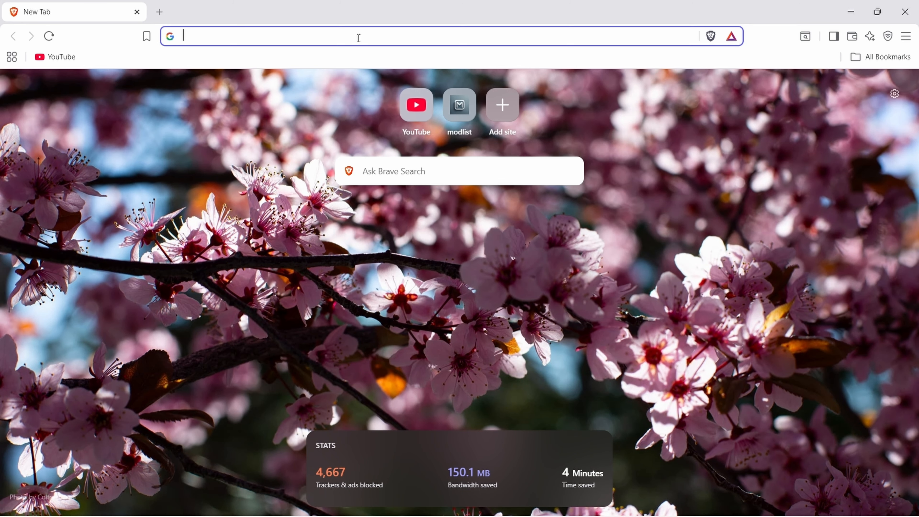
{"action": "left_click", "coordinate": [359, 38]}
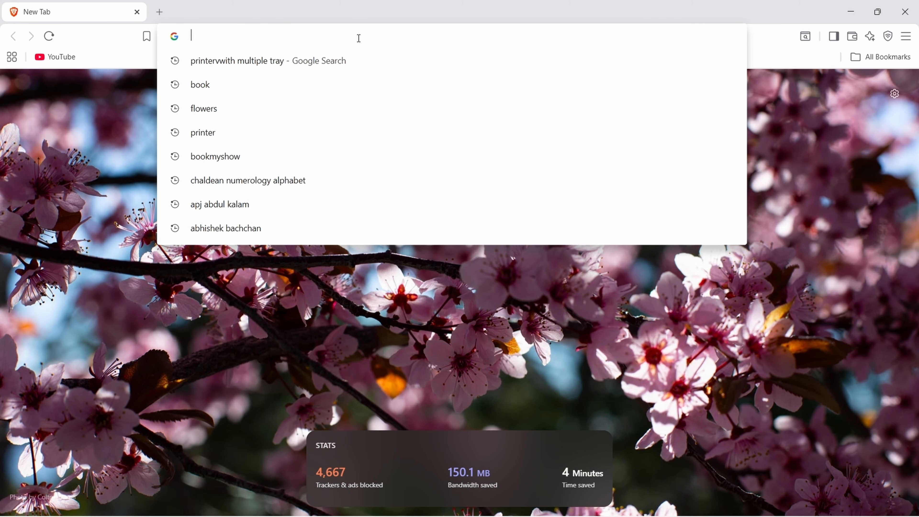
{"action": "type", "text": "printervwith multiple tray"}
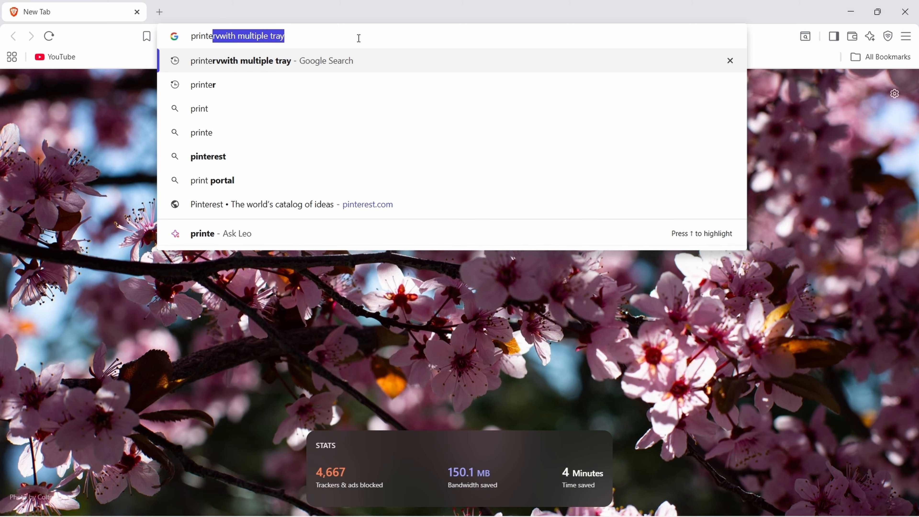
{"action": "key", "text": "Return"}
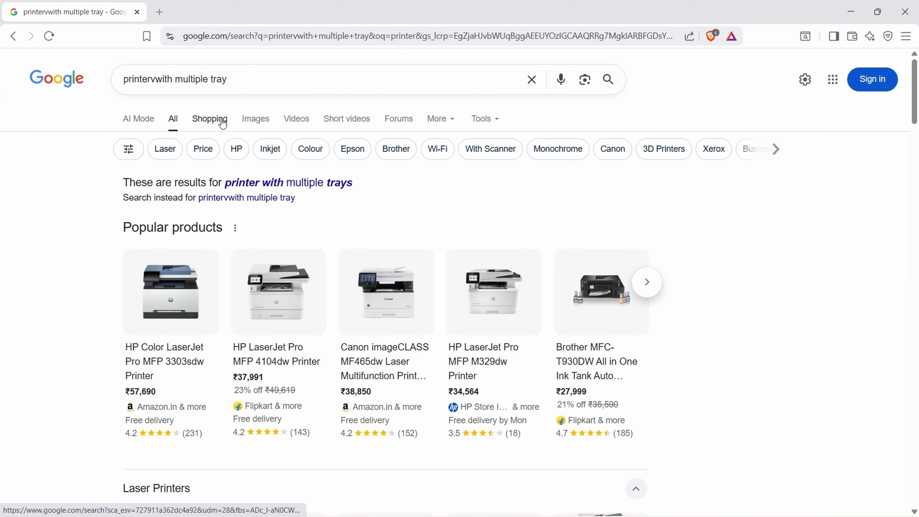
{"action": "left_click", "coordinate": [248, 122]}
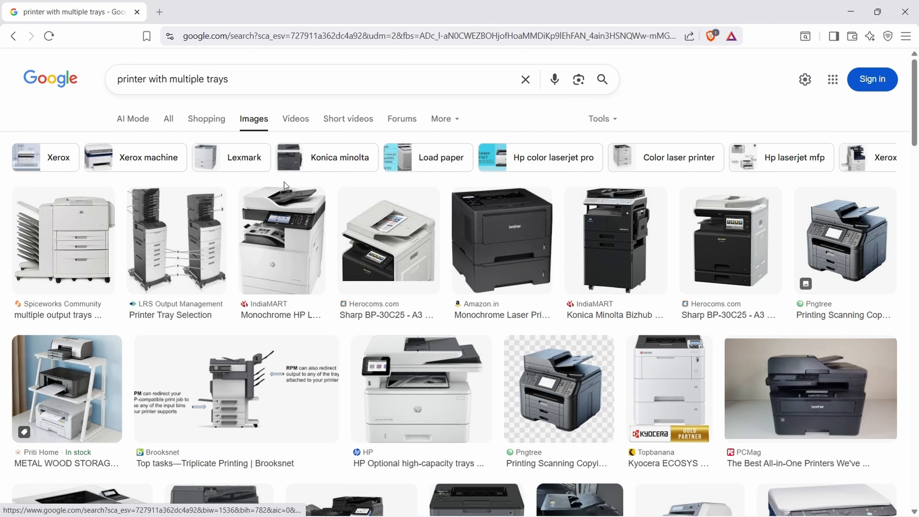
Shorten the image search to "printer" and run it.
{"action": "left_click_drag", "start_coordinate": [146, 81], "coordinate": [282, 83]}
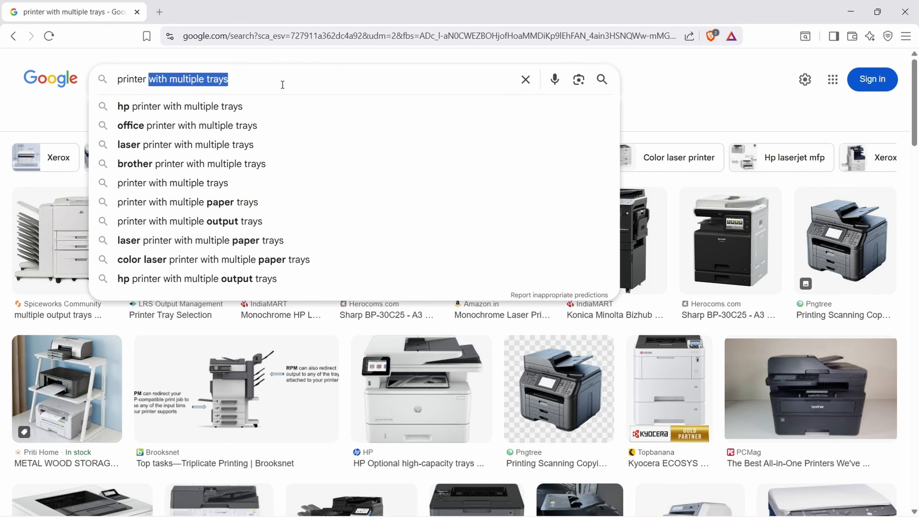
{"action": "key", "text": "BackSpace"}
{"action": "key", "text": "Return"}
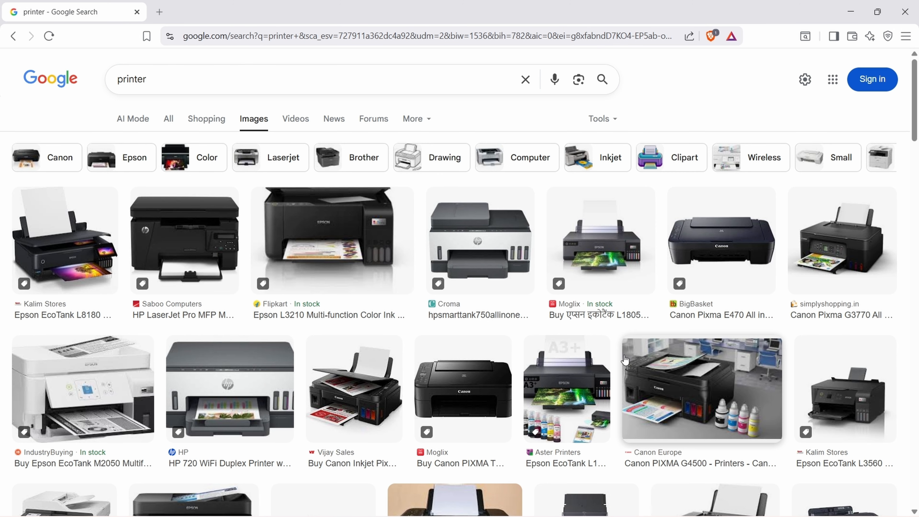
Return to the multiple-tray printer images, browse them, and preview the Brooksnet triplicate printing picture before closing it.
{"action": "left_click", "coordinate": [14, 36]}
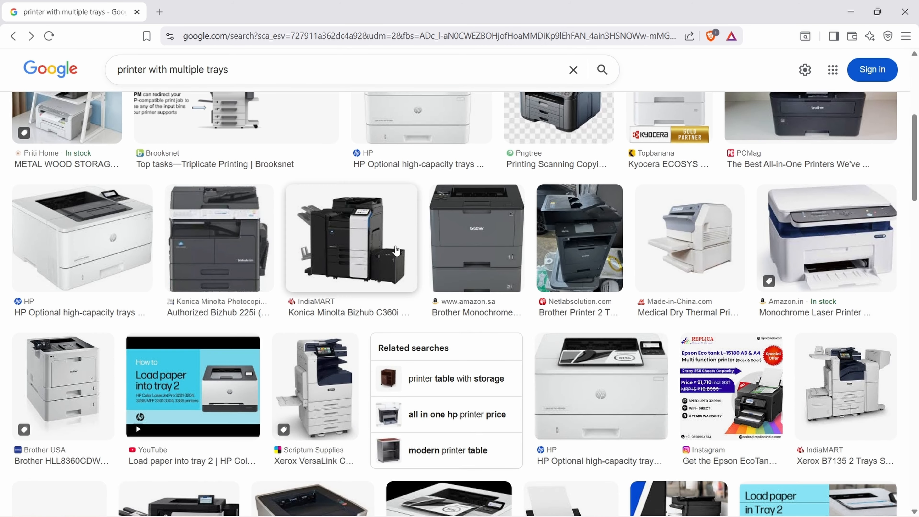
{"action": "scroll", "coordinate": [601, 280], "scroll_direction": "down", "scroll_amount": 3}
{"action": "scroll", "coordinate": [599, 282], "scroll_direction": "down", "scroll_amount": 6}
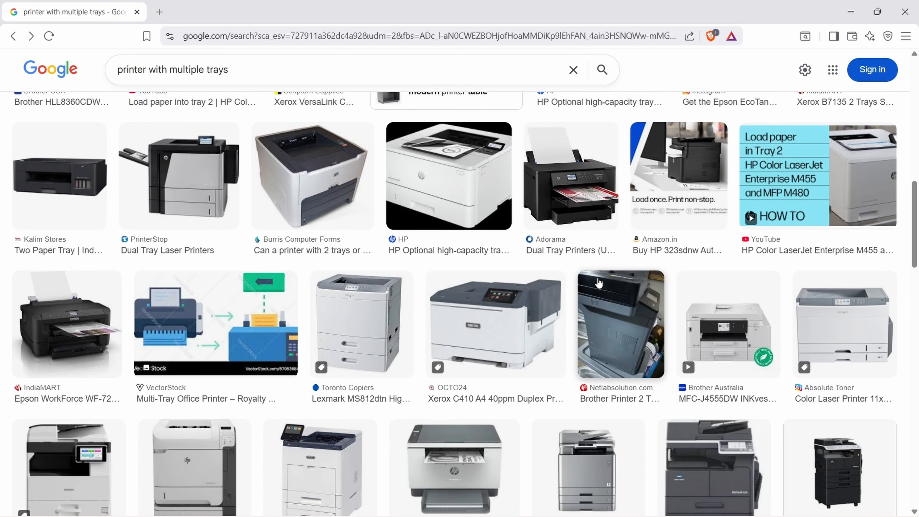
{"action": "scroll", "coordinate": [597, 277], "scroll_direction": "up", "scroll_amount": 15}
{"action": "scroll", "coordinate": [156, 385], "scroll_direction": "down", "scroll_amount": 2}
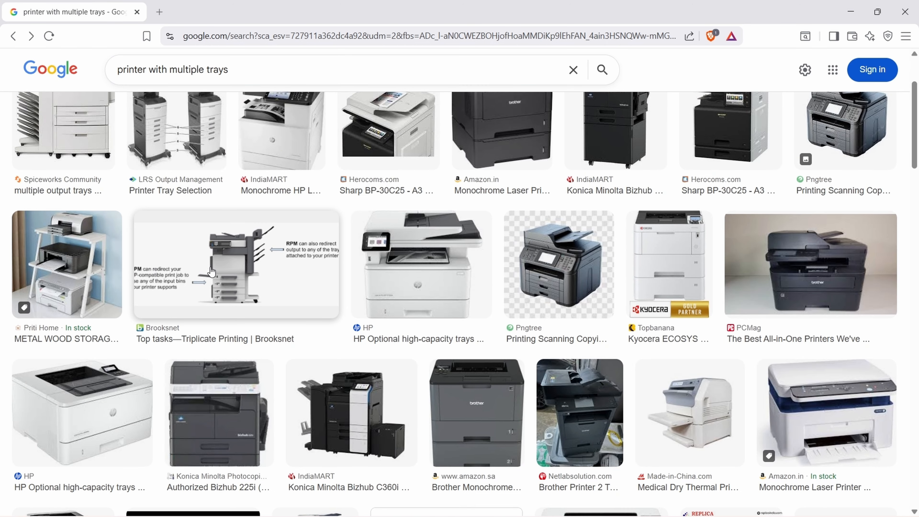
{"action": "left_click", "coordinate": [212, 272]}
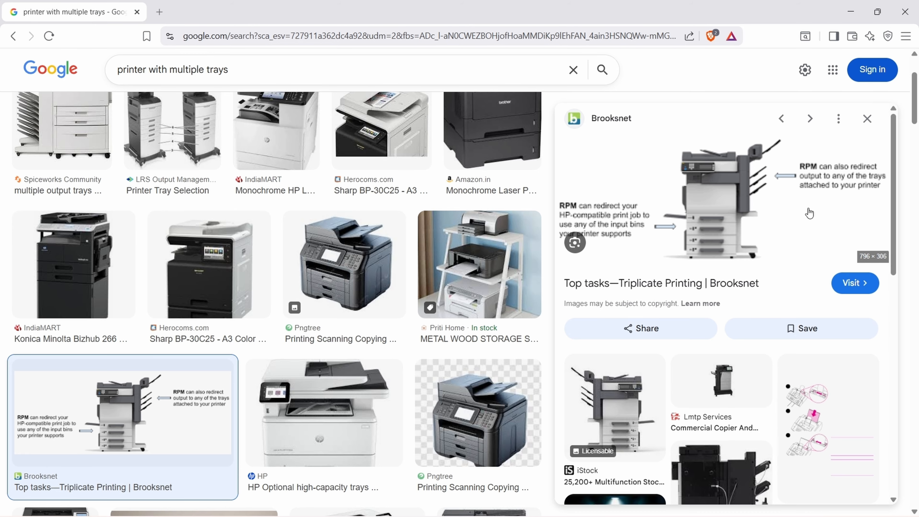
{"action": "left_click", "coordinate": [867, 119]}
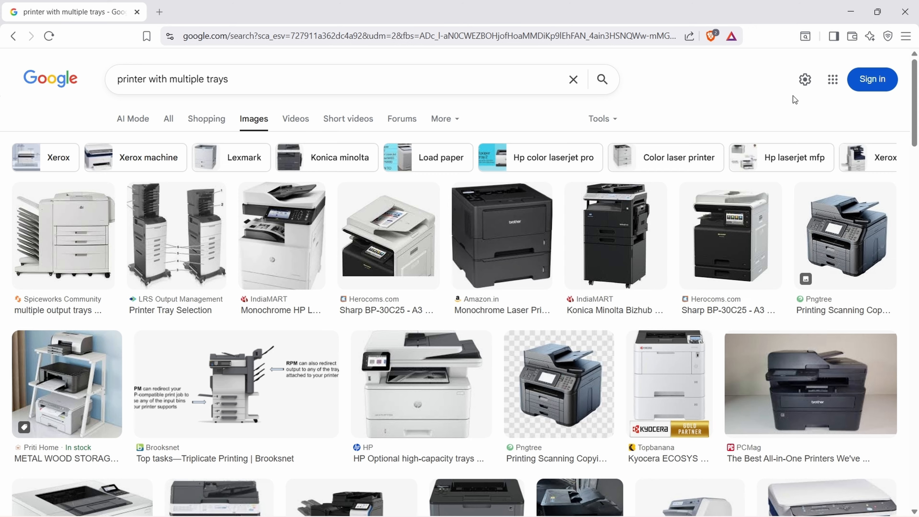
Switch to Word to view the paper source trays in Page Setup, and return to the printer images in Brave.
{"action": "left_click", "coordinate": [849, 12]}
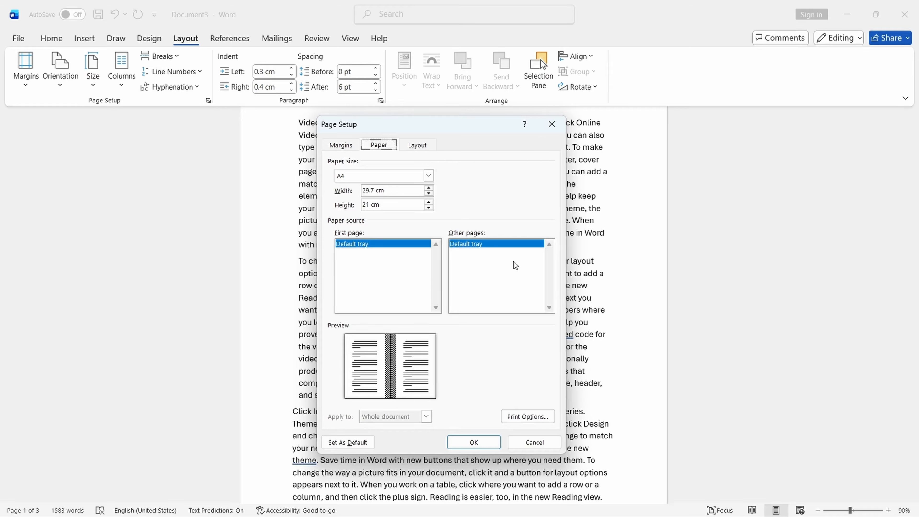
{"action": "mouse_move", "coordinate": [323, 499]}
{"action": "left_click", "coordinate": [234, 504]}
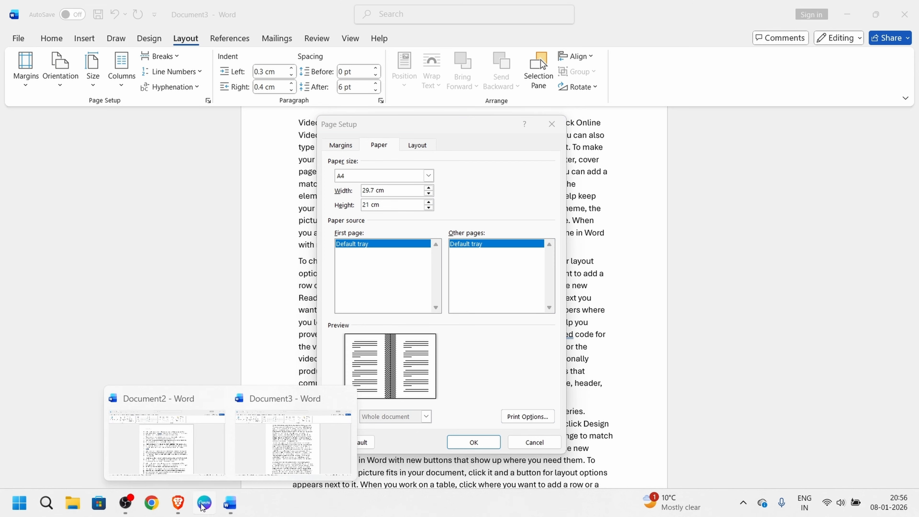
{"action": "left_click", "coordinate": [184, 505]}
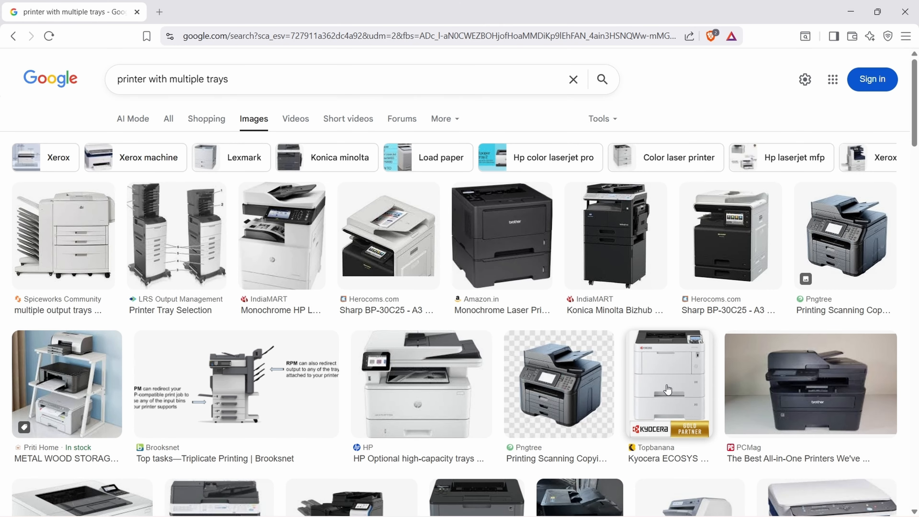